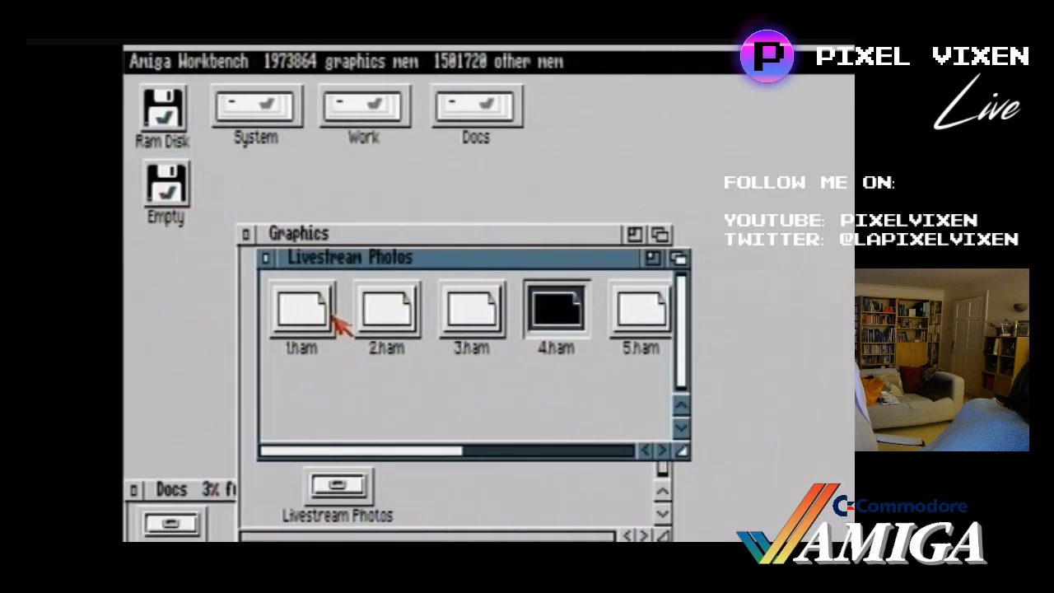
- Move the Livestream Photos window clear of the Graphics window and view its HAM pictures one after another
{"action": "right_click", "coordinate": [333, 314]}
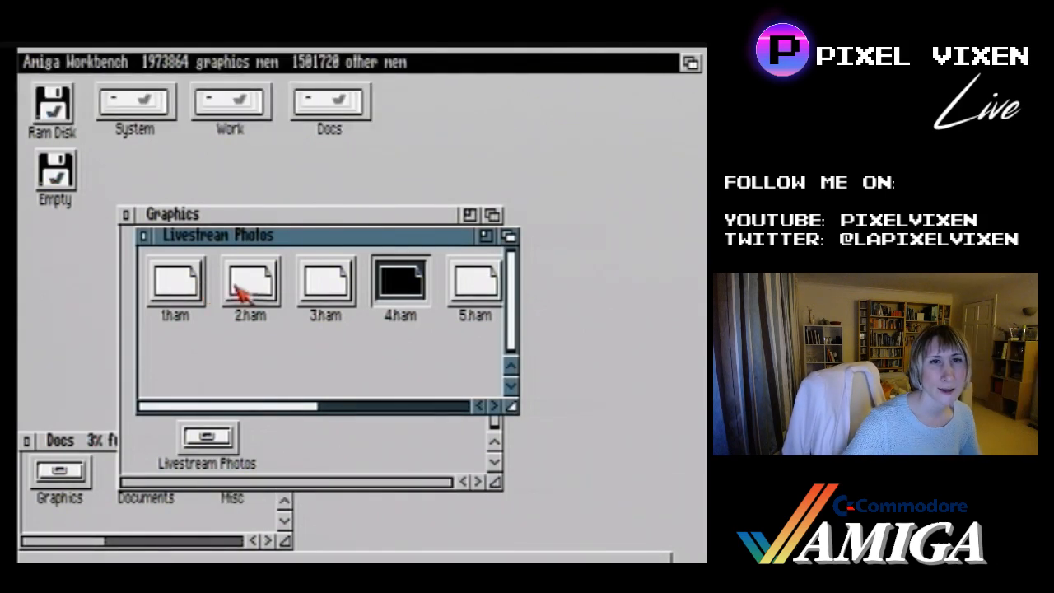
{"action": "left_click_drag", "start_coordinate": [283, 235], "coordinate": [301, 192]}
{"action": "left_click", "coordinate": [225, 324]}
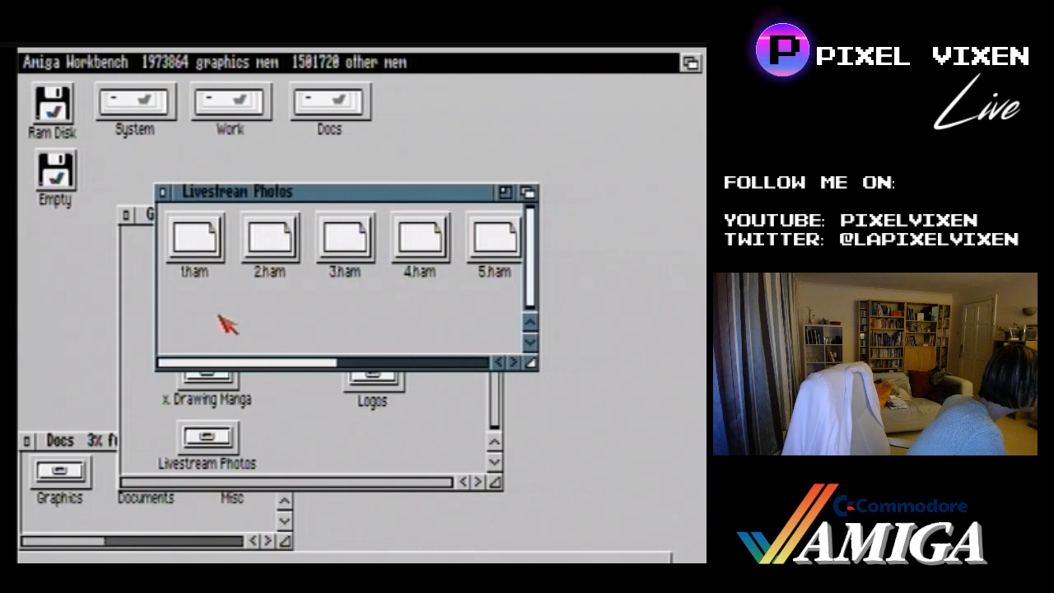
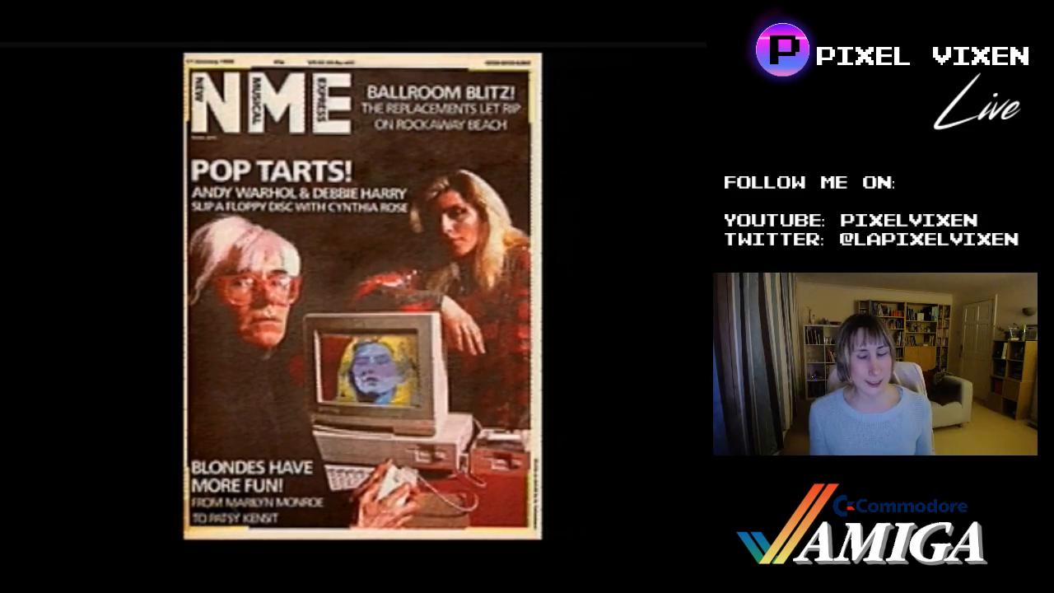
{"action": "left_click", "coordinate": [367, 296]}
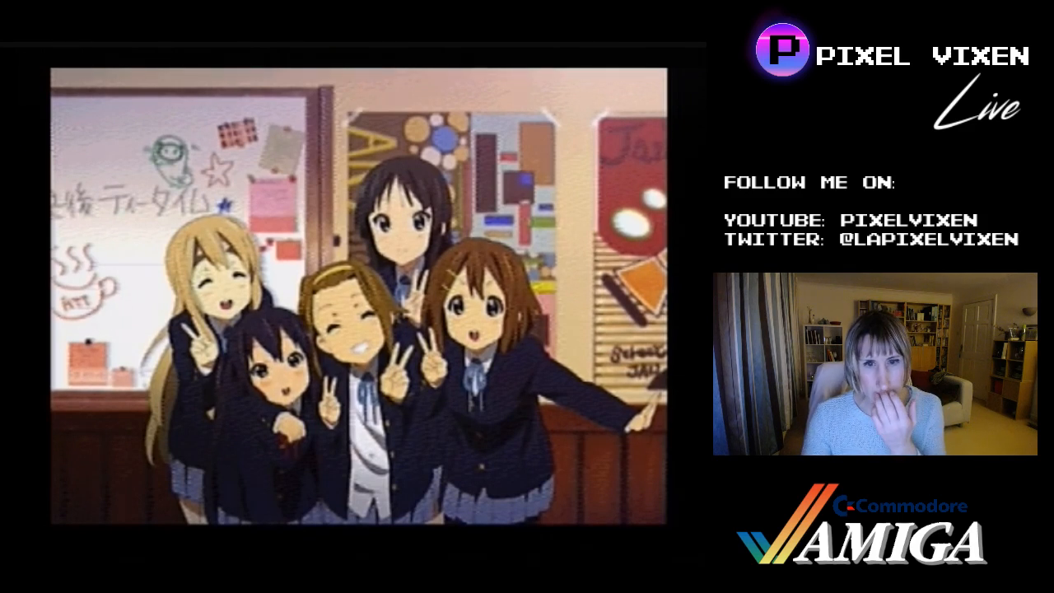
{"action": "key", "text": "space"}
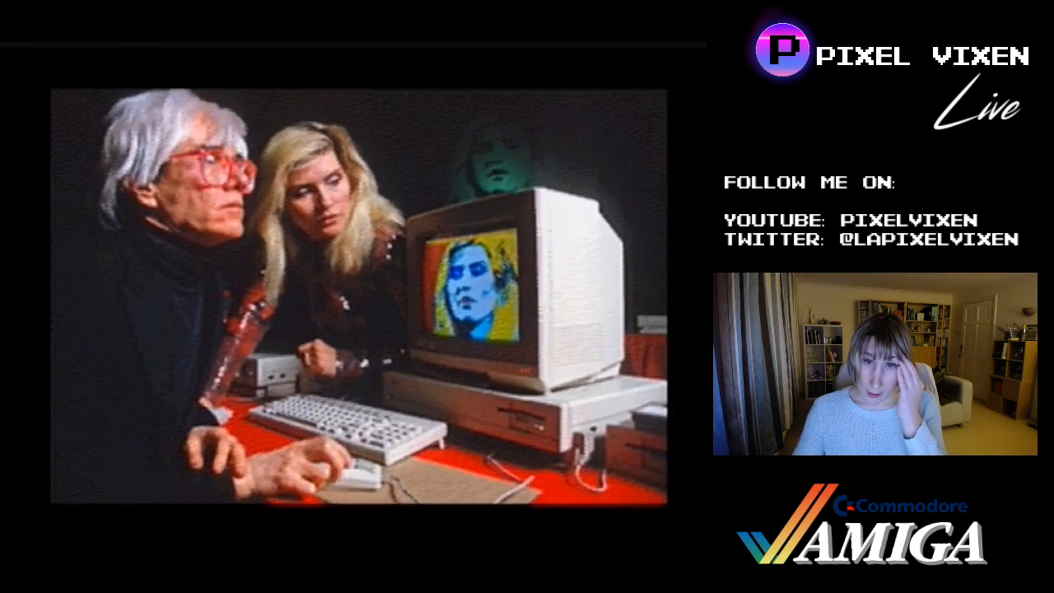
{"action": "left_click", "coordinate": [270, 381]}
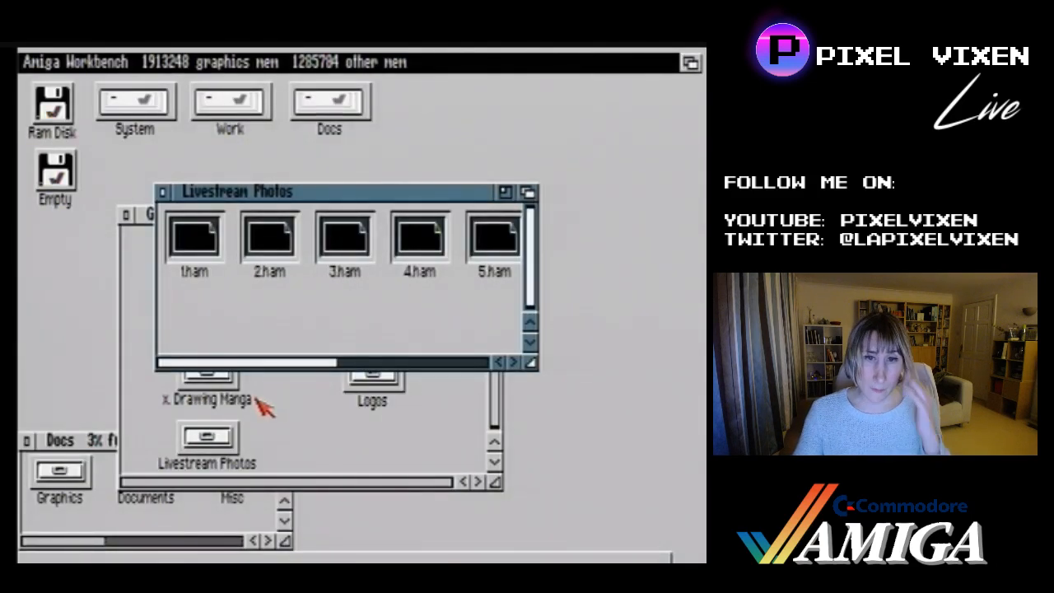
- Close the Livestream Photos window and view Azusa Portrait 1 from the Azusa Portrait drawer inside x. Drawing Manga
{"action": "left_click", "coordinate": [163, 196]}
{"action": "left_click", "coordinate": [125, 235]}
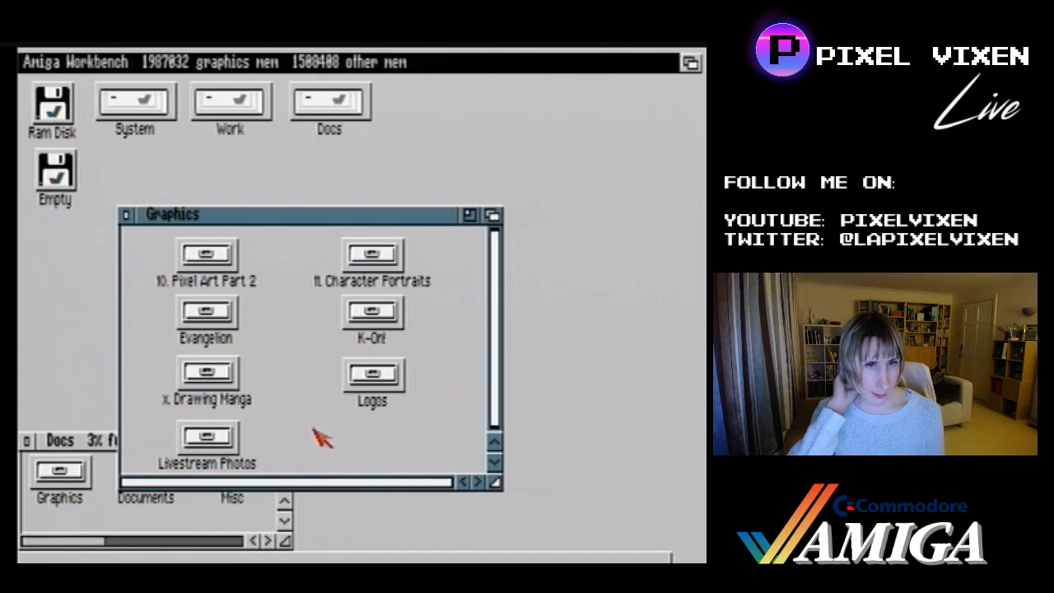
{"action": "double_click", "coordinate": [184, 372]}
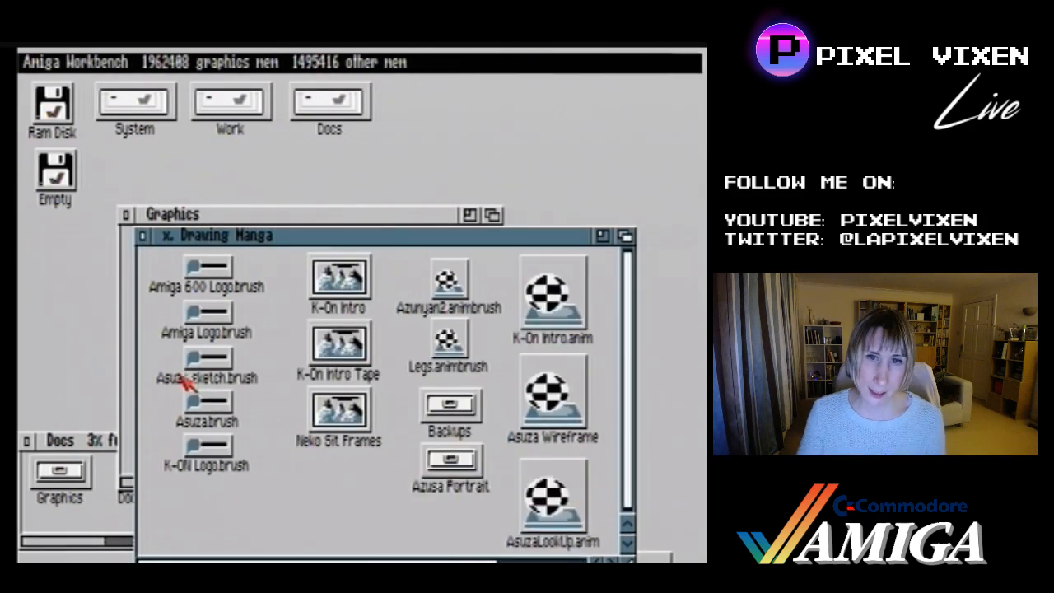
{"action": "double_click", "coordinate": [472, 452]}
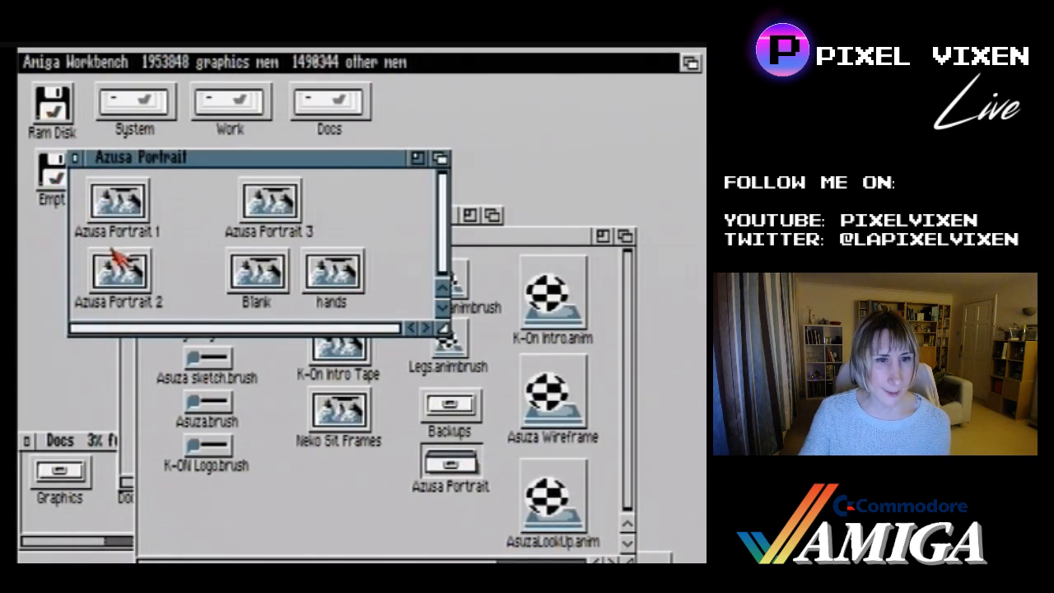
{"action": "double_click", "coordinate": [117, 216]}
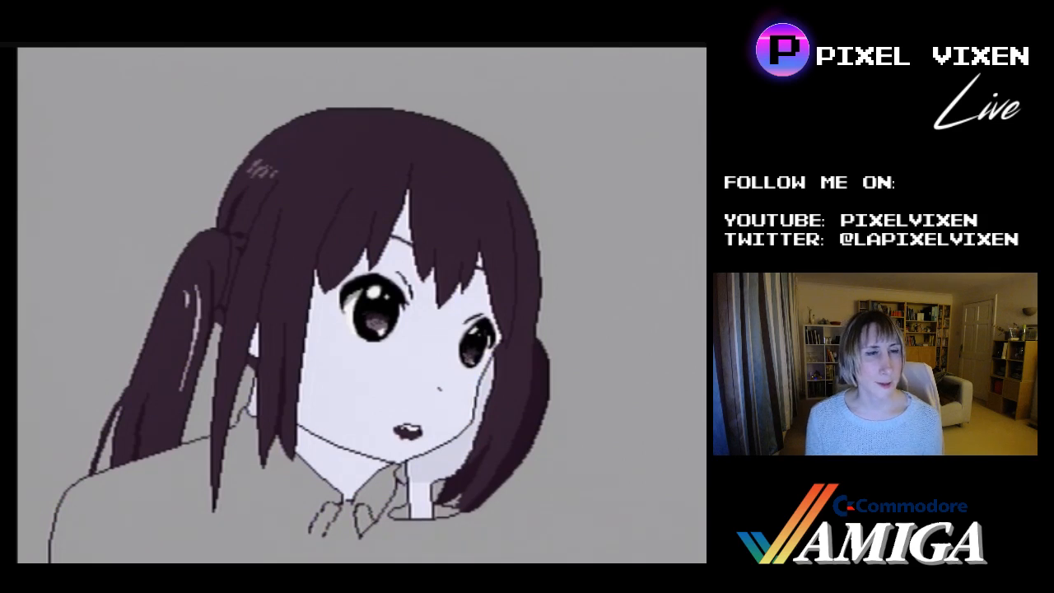
{"action": "left_click", "coordinate": [562, 216]}
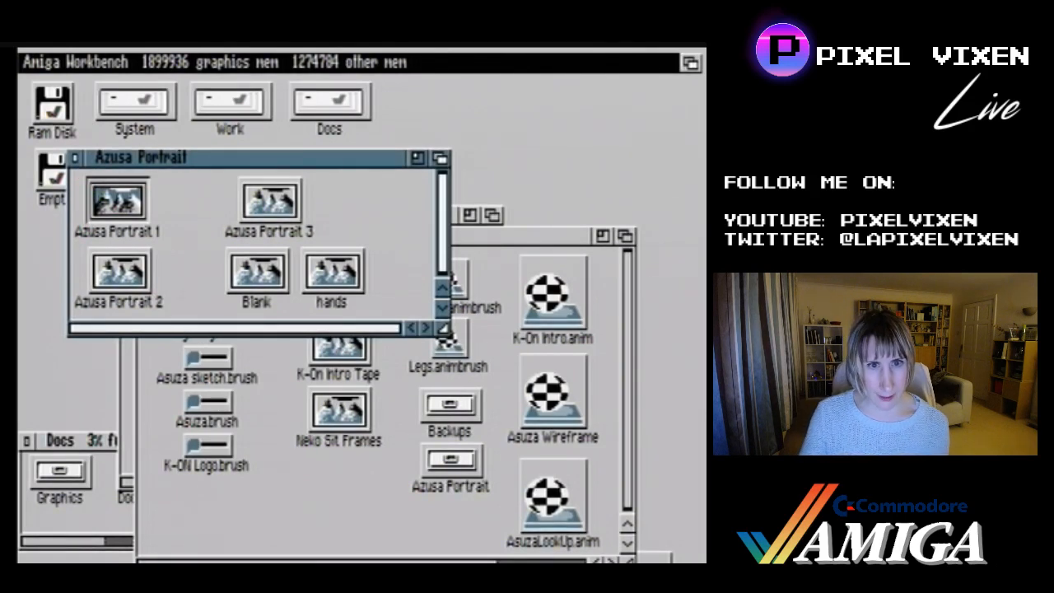
- Dismiss the Deluxe Paint ownership information and close the x. Drawing Manga window
{"action": "left_click", "coordinate": [172, 561]}
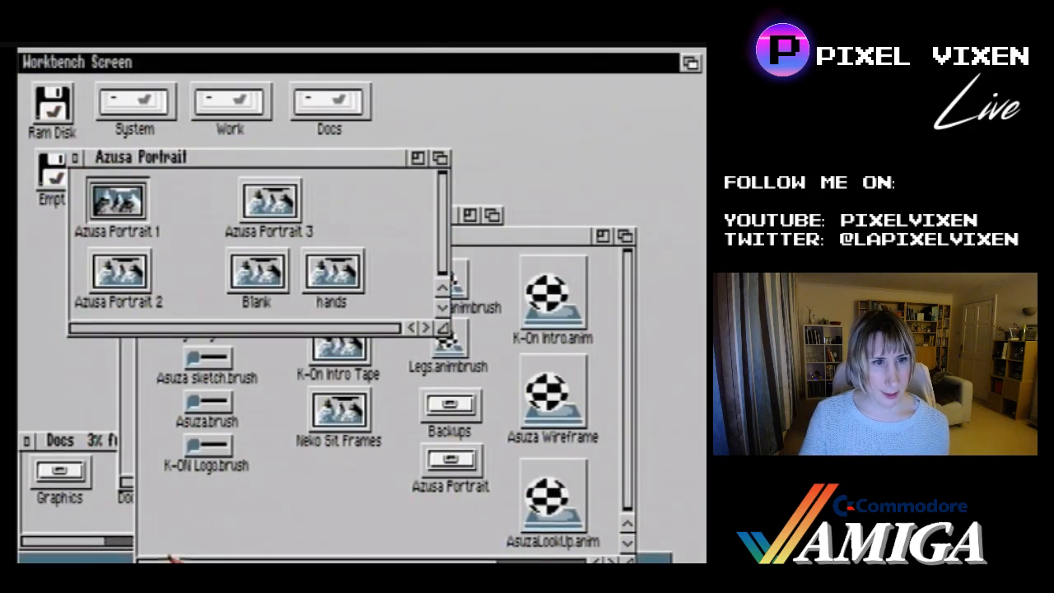
{"action": "left_click", "coordinate": [626, 237]}
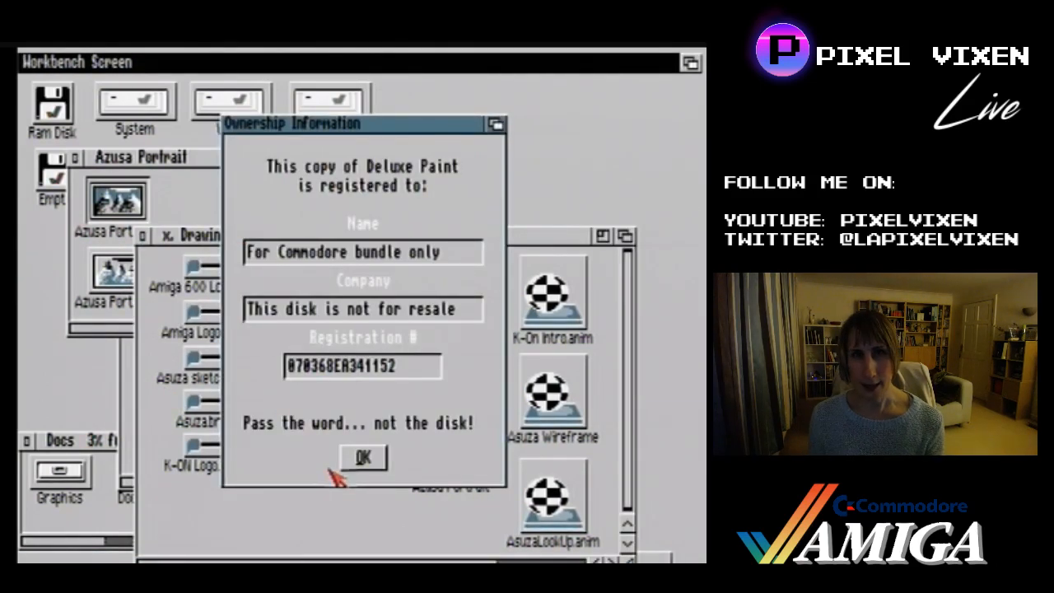
{"action": "left_click", "coordinate": [363, 457]}
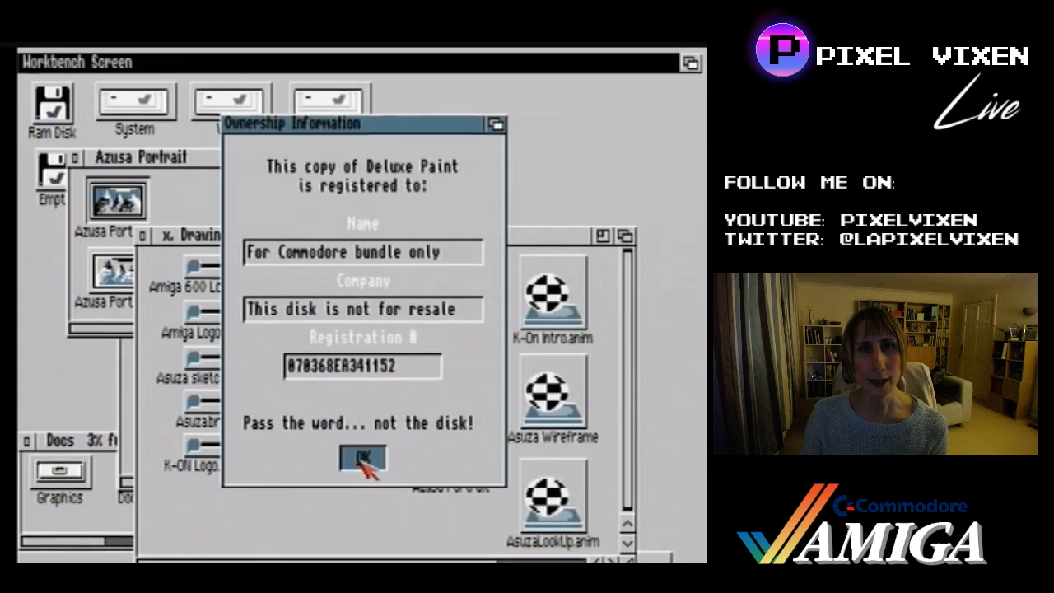
{"action": "left_click", "coordinate": [142, 235]}
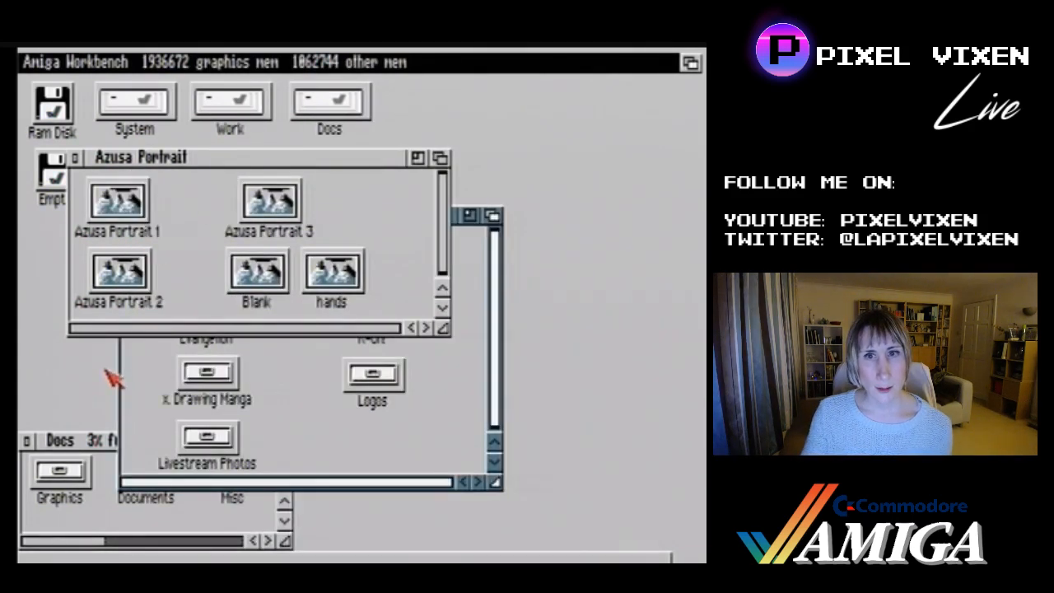
{"action": "left_click", "coordinate": [432, 90]}
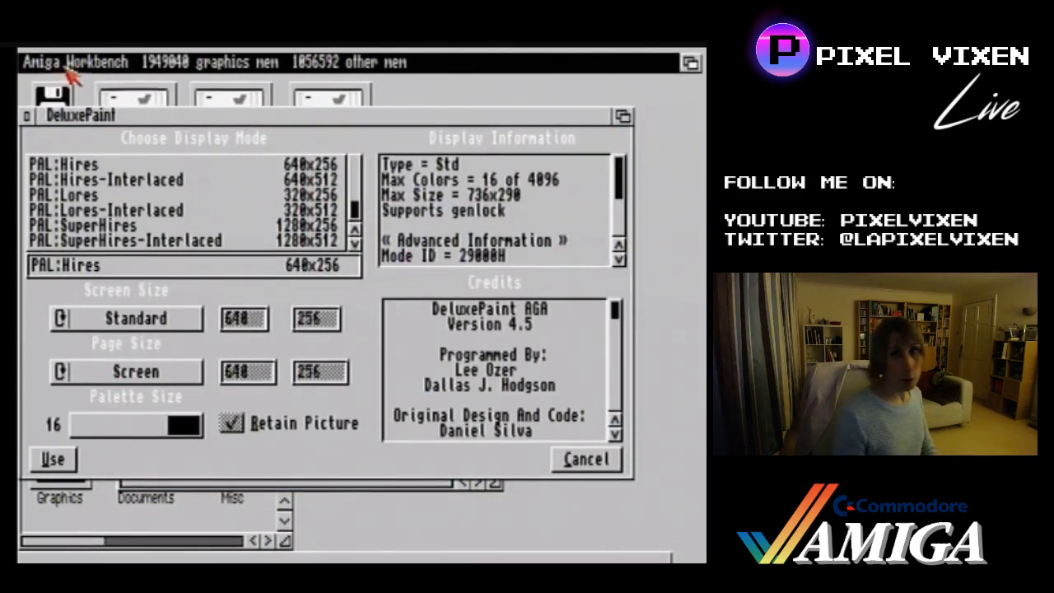
- Open the System disk and examine the contents of its System and Utilities drawers, closing each drawer after checking it
{"action": "double_click", "coordinate": [139, 97]}
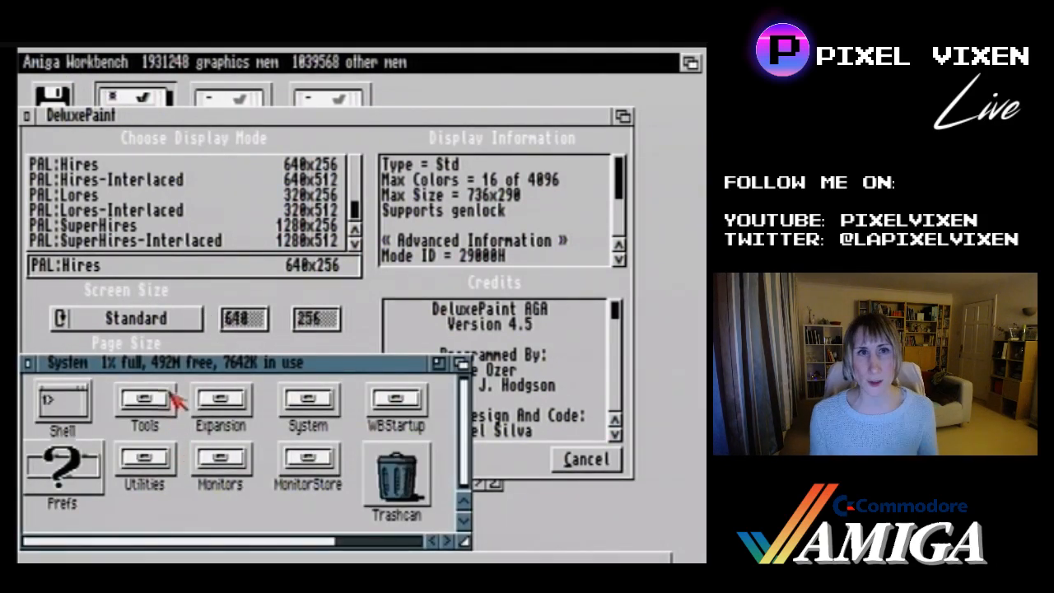
{"action": "double_click", "coordinate": [312, 401]}
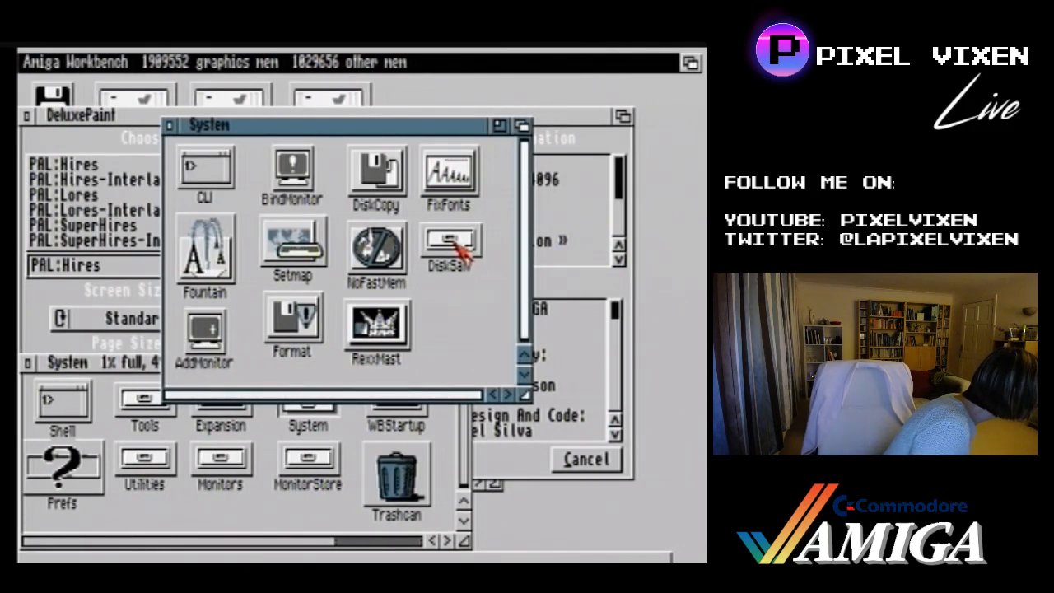
{"action": "left_click", "coordinate": [455, 247]}
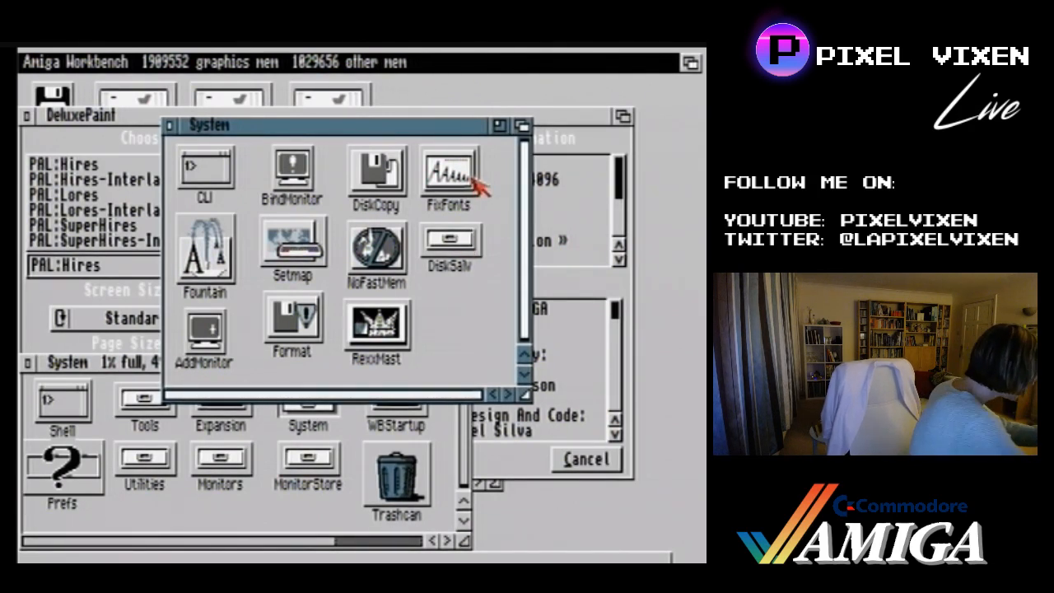
{"action": "left_click", "coordinate": [452, 239]}
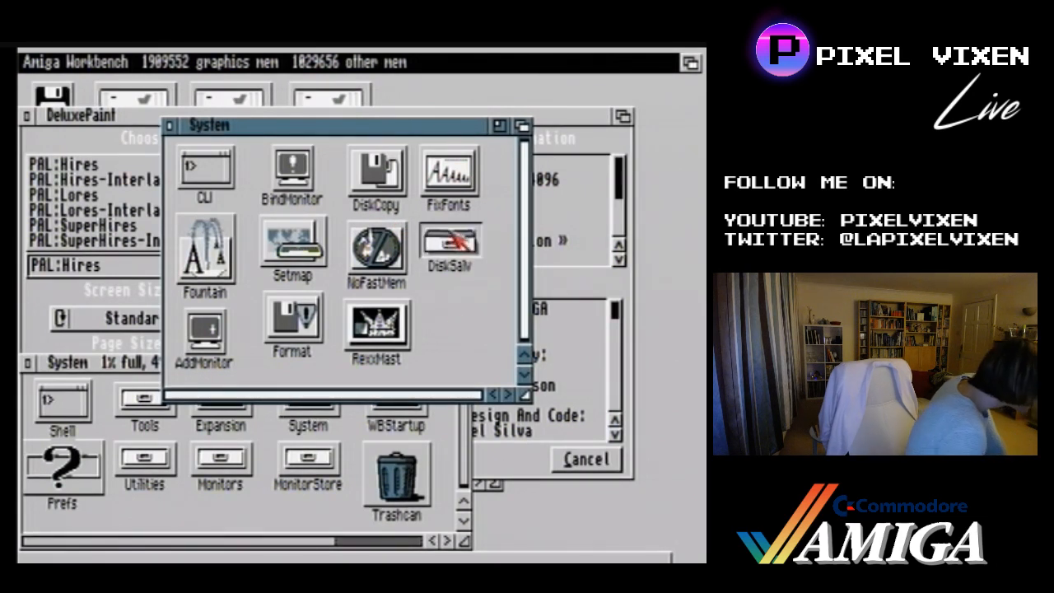
{"action": "left_click", "coordinate": [451, 318]}
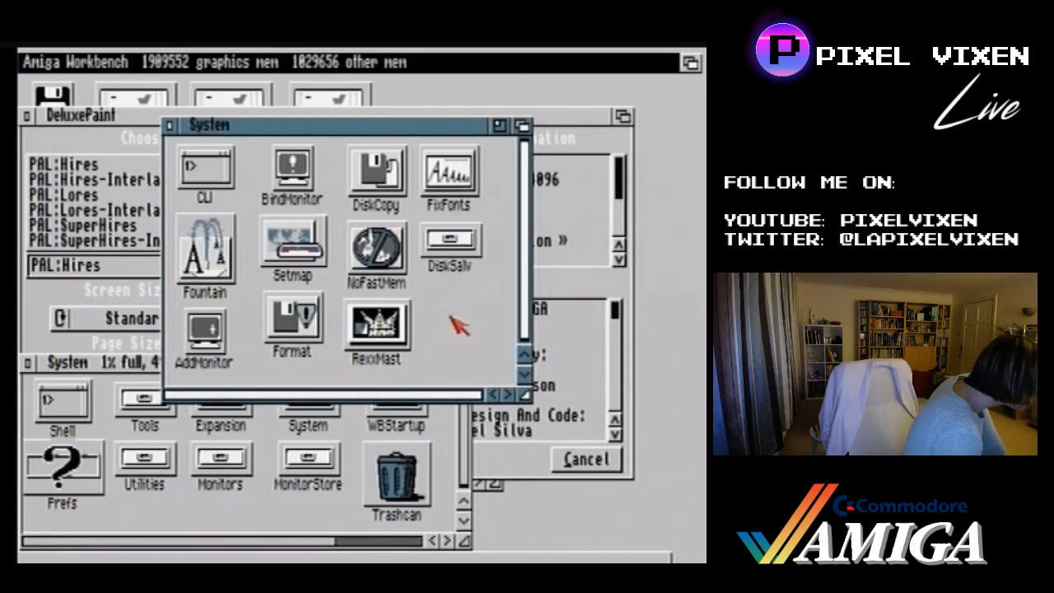
{"action": "left_click", "coordinate": [168, 126]}
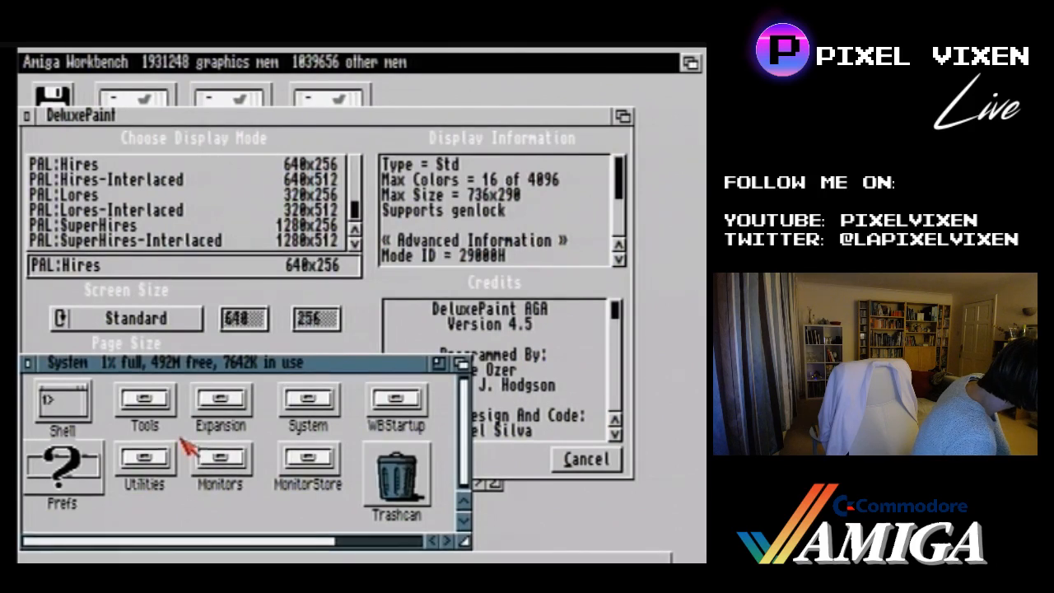
{"action": "double_click", "coordinate": [145, 465]}
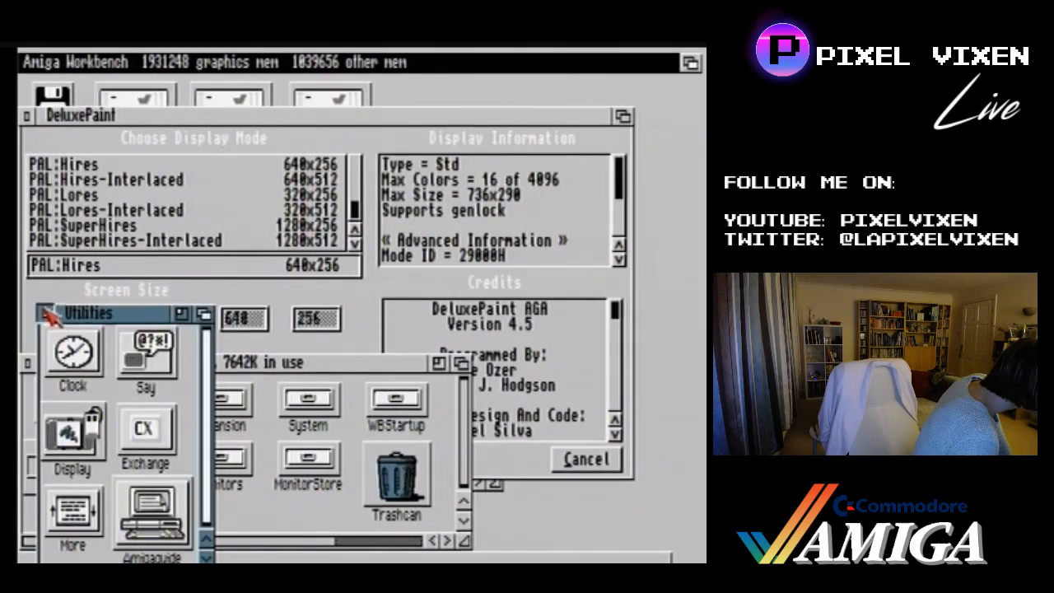
{"action": "left_click", "coordinate": [45, 313]}
{"action": "left_click", "coordinate": [169, 416]}
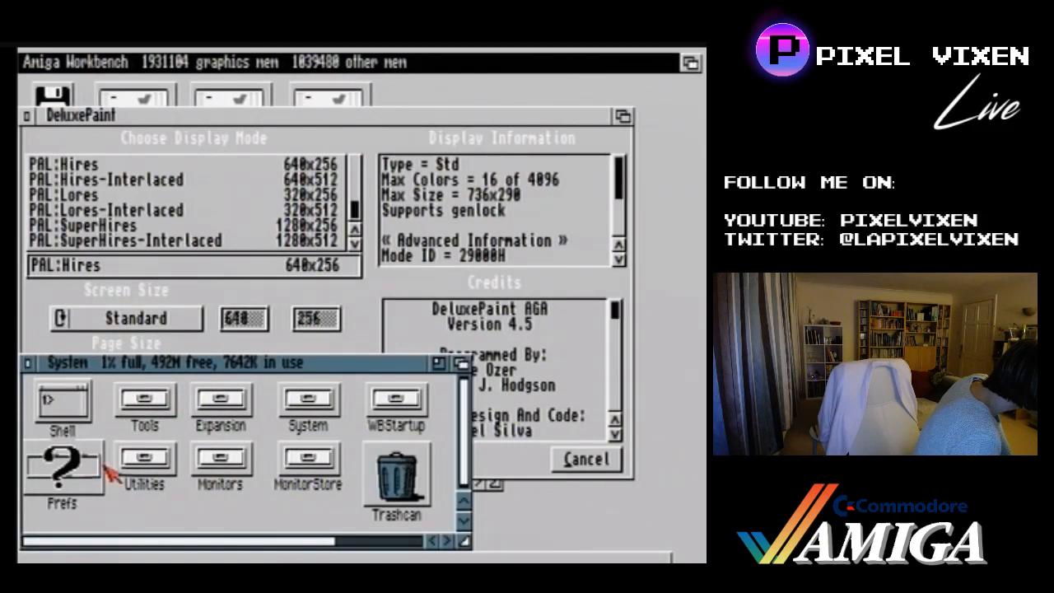
{"action": "double_click", "coordinate": [307, 404]}
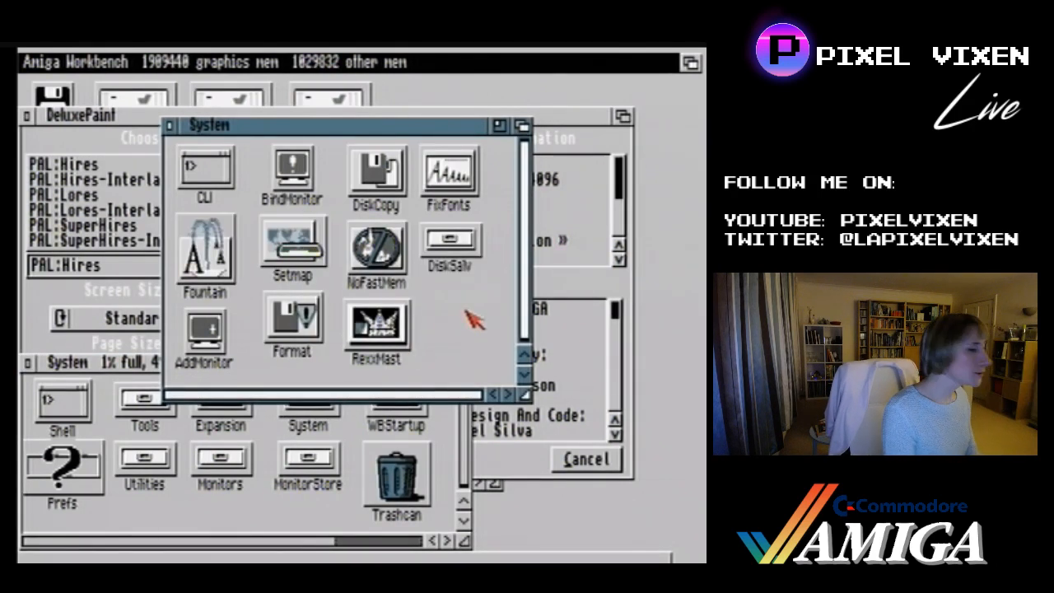
{"action": "left_click", "coordinate": [169, 125]}
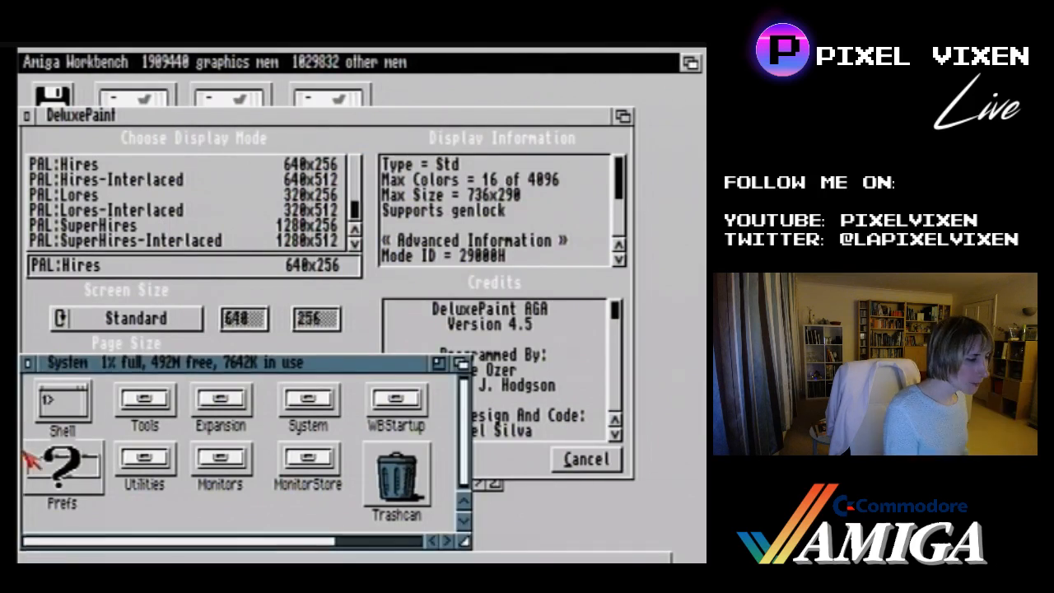
- Open a Shell from the System disk and run the cpu command to identify the processor
{"action": "left_click", "coordinate": [47, 394]}
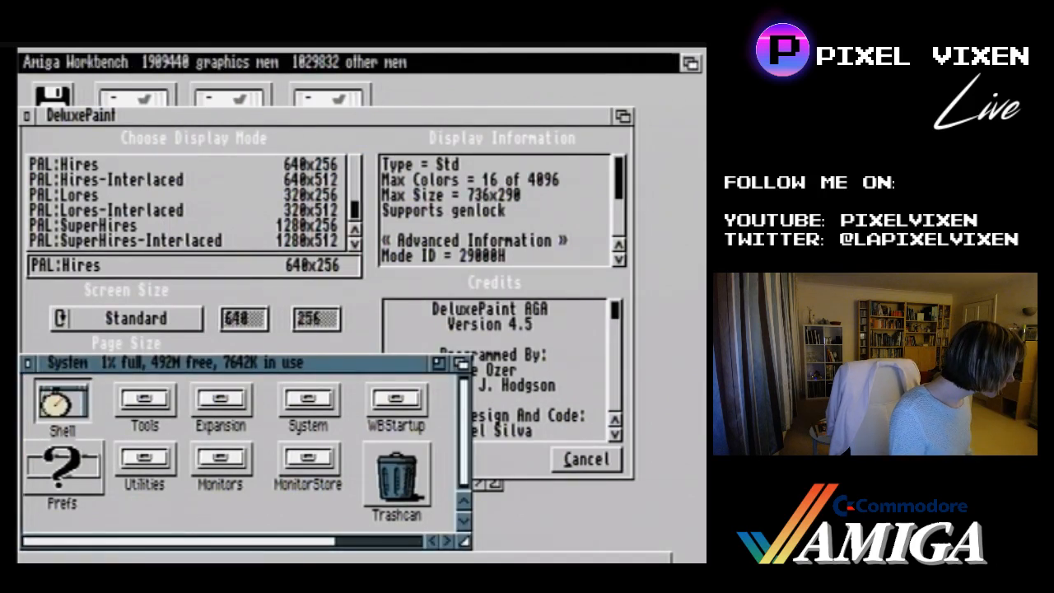
{"action": "double_click", "coordinate": [47, 394]}
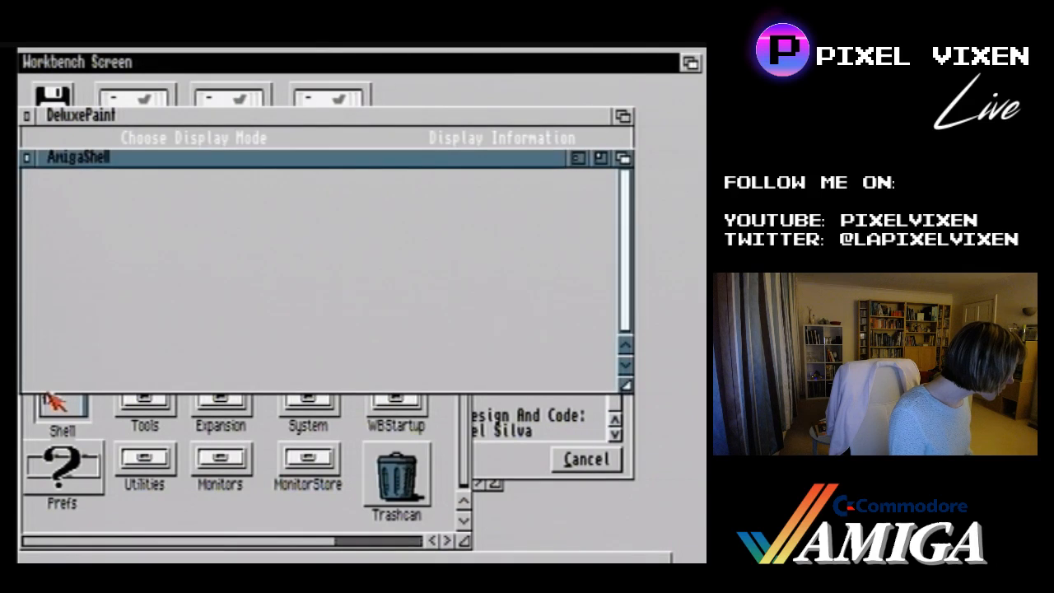
{"action": "type", "text": "cpu"}
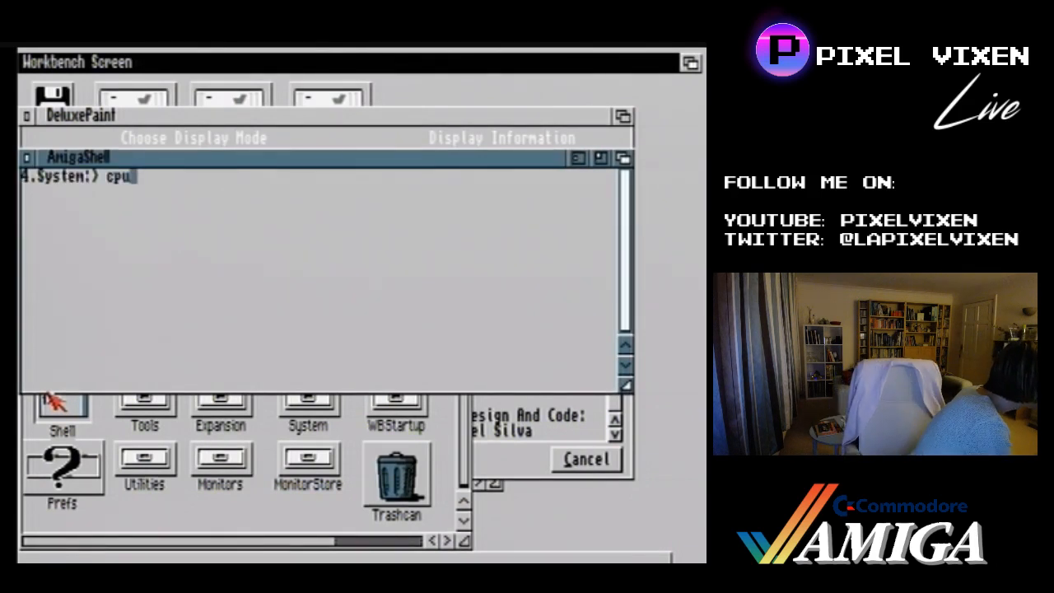
{"action": "key", "text": "Return"}
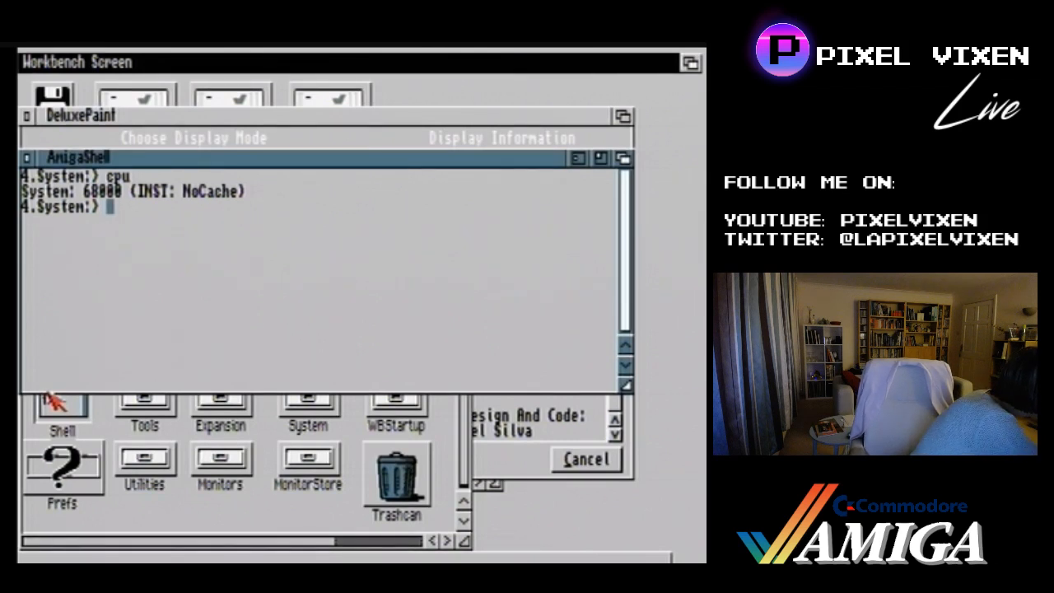
- Run avail total in the Shell to check the total available memory
{"action": "type", "text": "avail"}
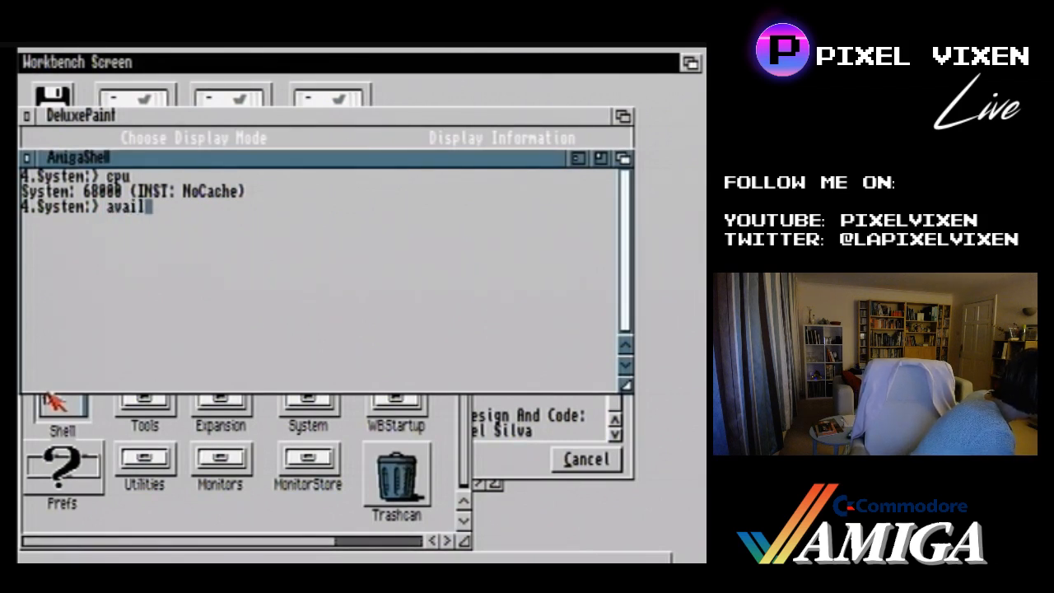
{"action": "key", "text": "BackSpace"}
{"action": "key", "text": "BackSpace"}
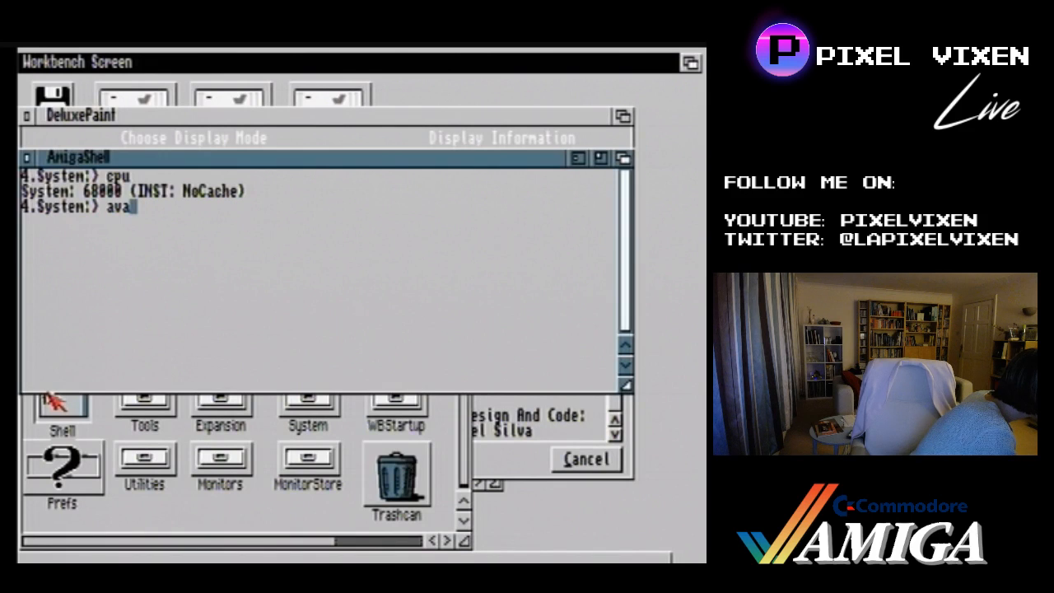
{"action": "type", "text": "il"}
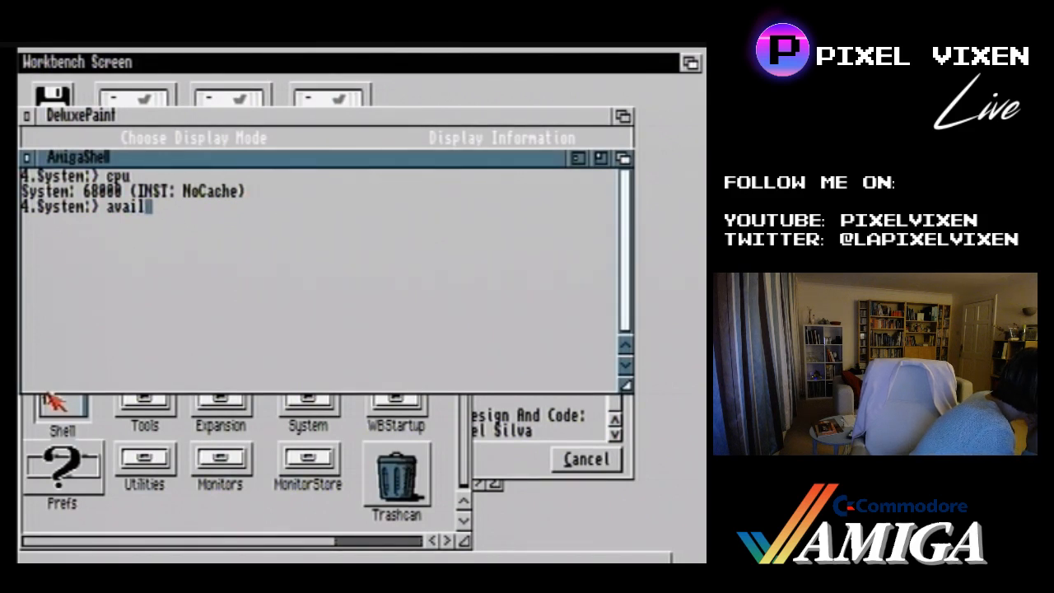
{"action": "type", "text": " total"}
{"action": "key", "text": "Return"}
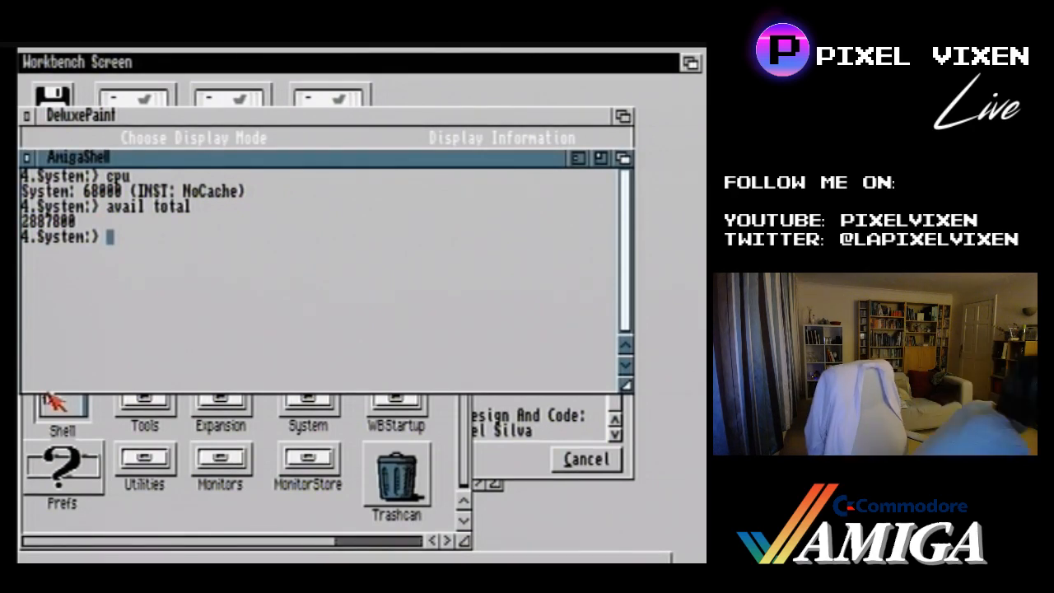
- Evaluate 2887800/1024 in the Shell with the eval command and close the Shell window
{"action": "type", "text": "eval "}
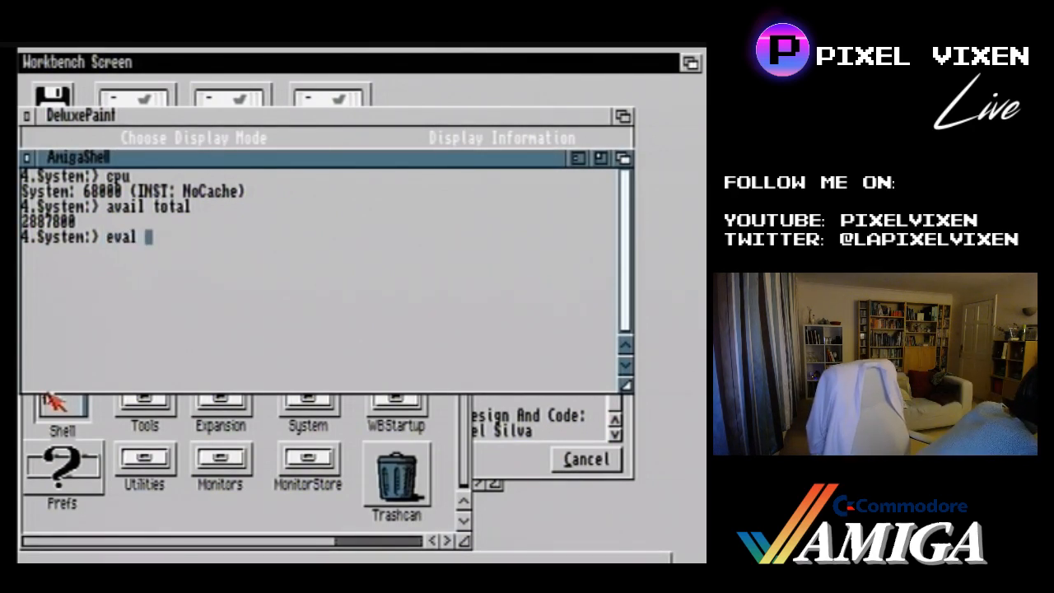
{"action": "type", "text": "288"}
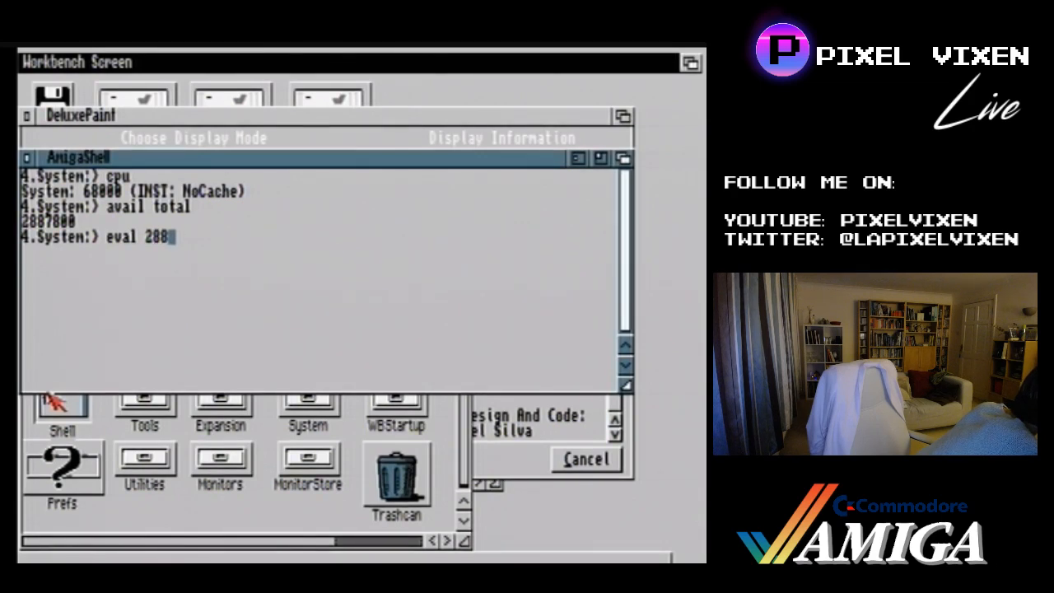
{"action": "type", "text": "78"}
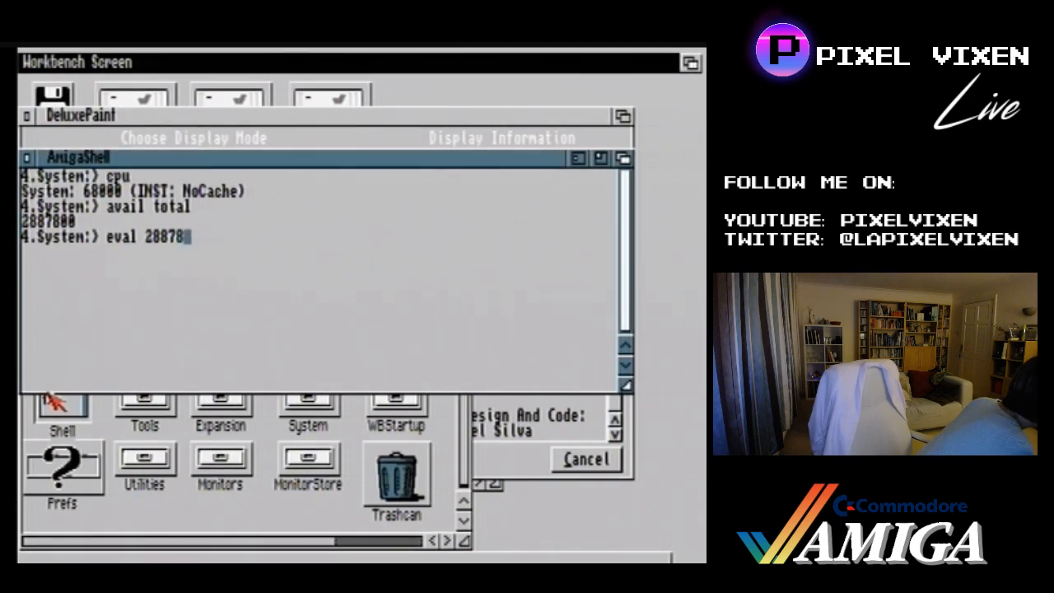
{"action": "type", "text": "00/1024"}
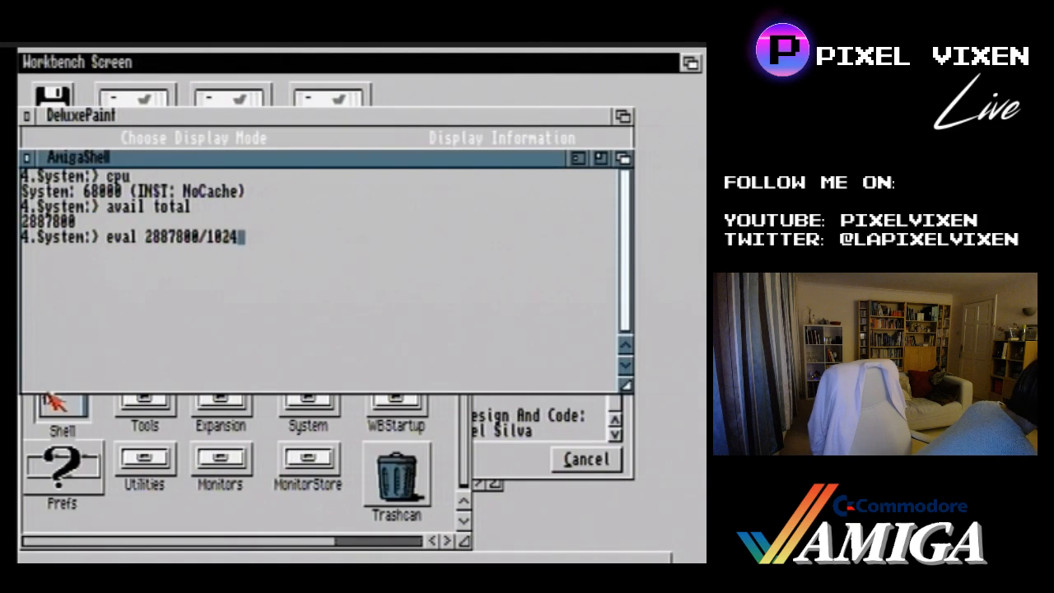
{"action": "key", "text": "Return"}
{"action": "left_click", "coordinate": [27, 158]}
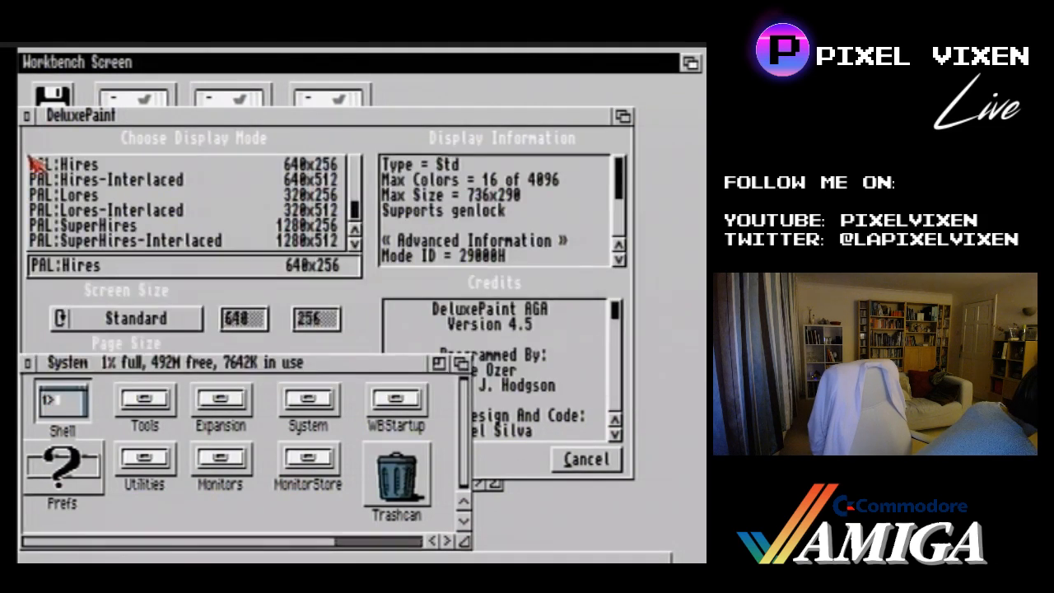
- Open the painting screen in PAL:Lores 320x256 display mode with the palette size reduced to 16 colours
{"action": "left_click", "coordinate": [109, 197]}
{"action": "left_click", "coordinate": [291, 305]}
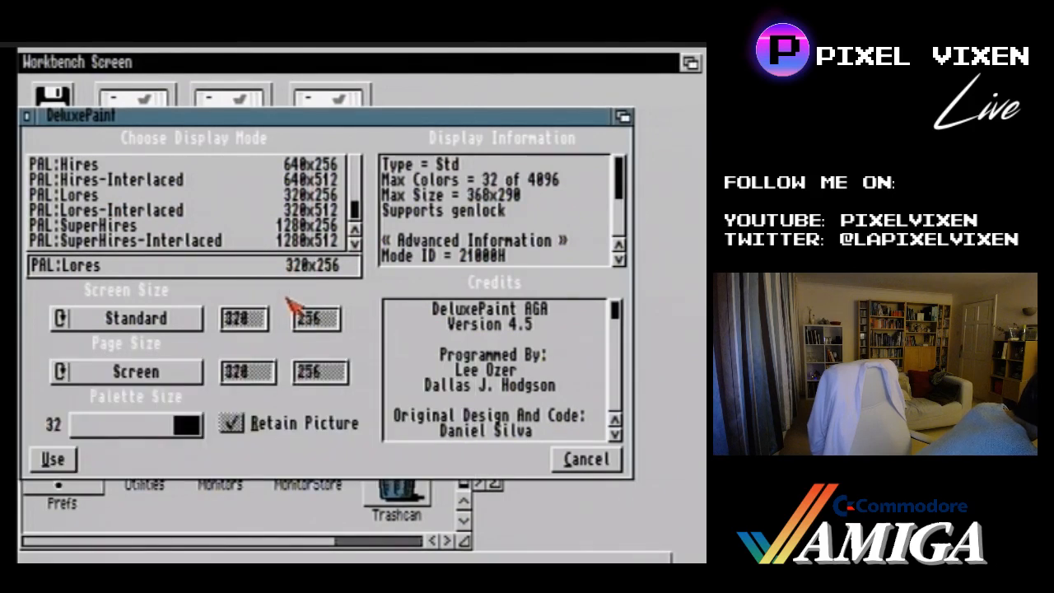
{"action": "left_click", "coordinate": [99, 428]}
{"action": "left_click", "coordinate": [53, 459]}
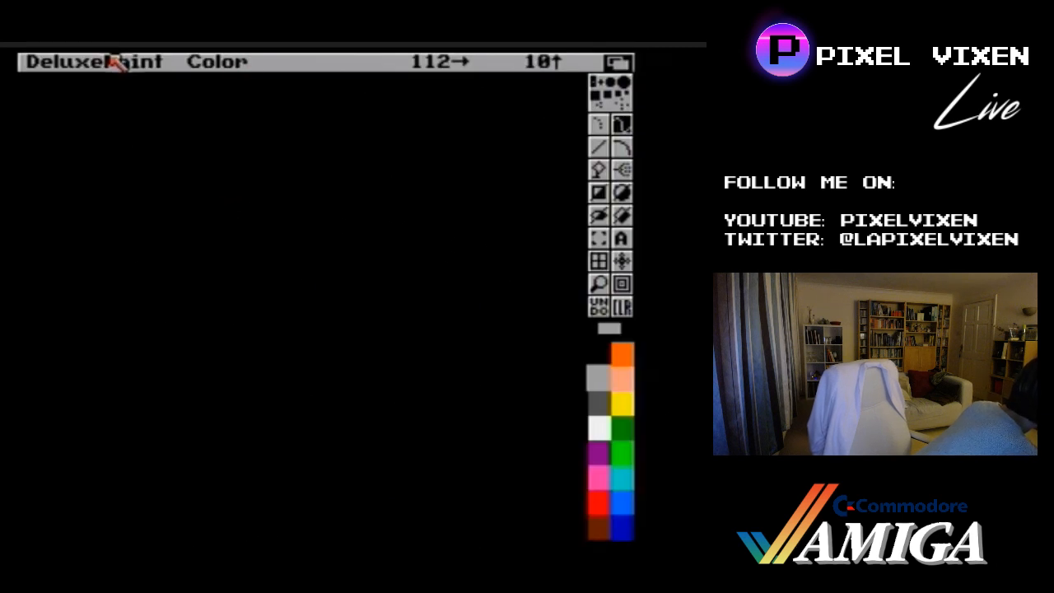
- Return to the Workbench screen, move the Azusa Portrait window aside and open the WorkGraphics icon on the desktop
{"action": "left_click", "coordinate": [619, 63]}
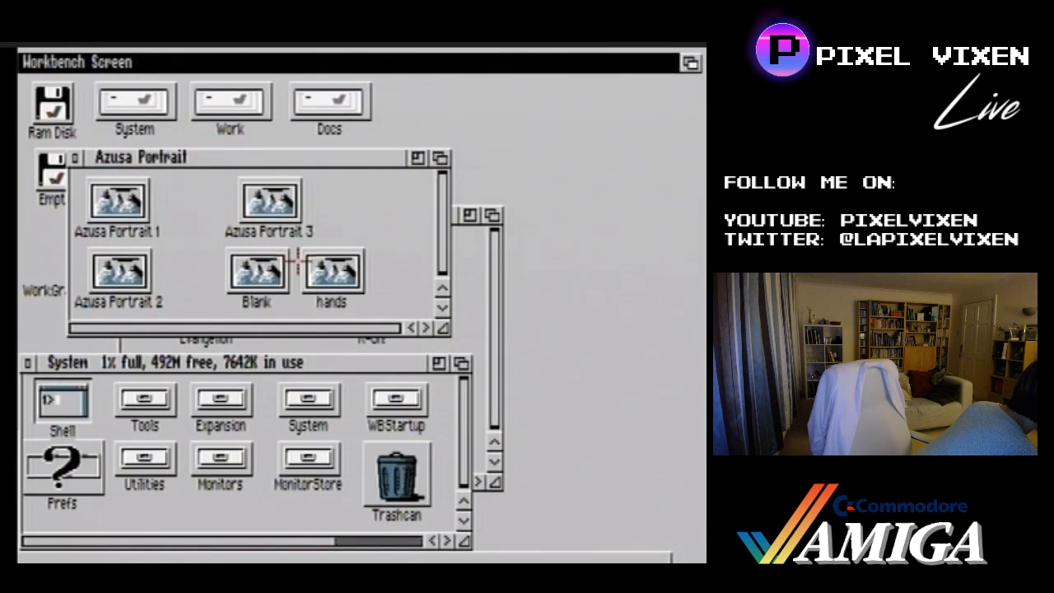
{"action": "left_click_drag", "start_coordinate": [286, 157], "coordinate": [466, 160]}
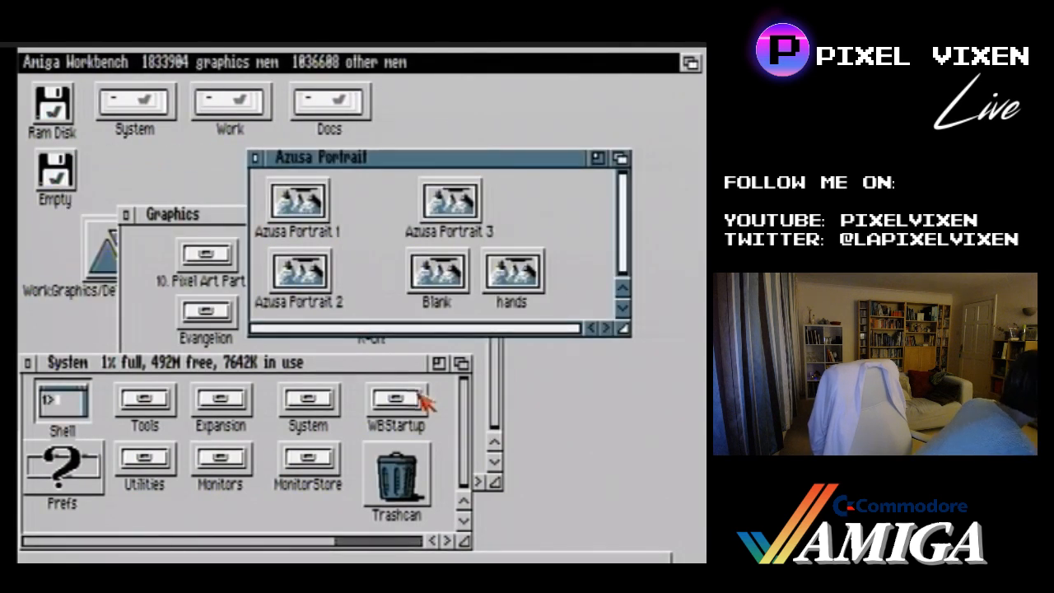
{"action": "left_click", "coordinate": [416, 292]}
{"action": "double_click", "coordinate": [100, 255]}
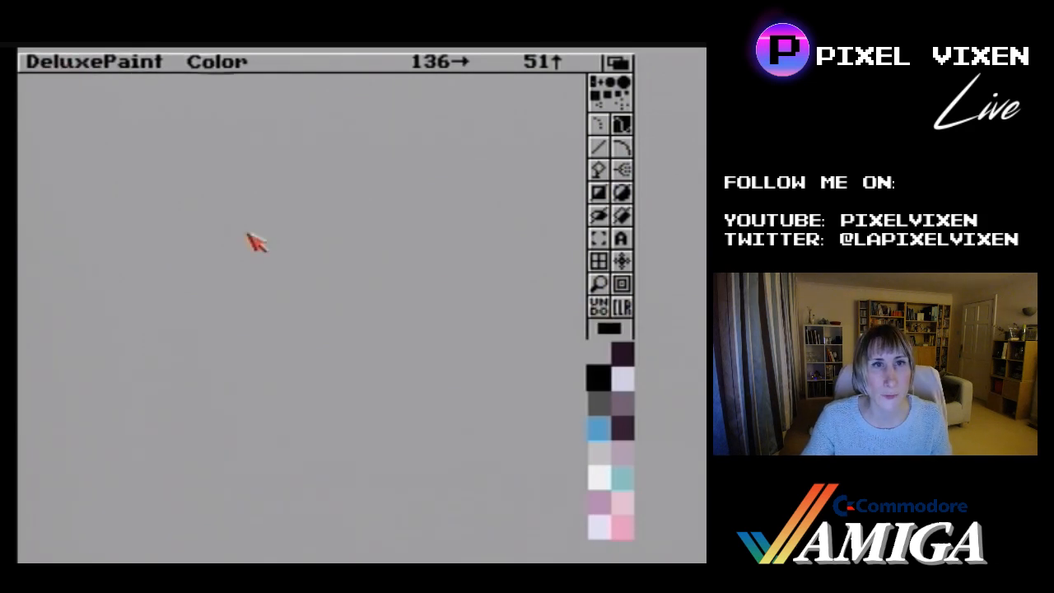
- Set the picture's page size to Overscan, 368 x 283
{"action": "right_click", "coordinate": [44, 86]}
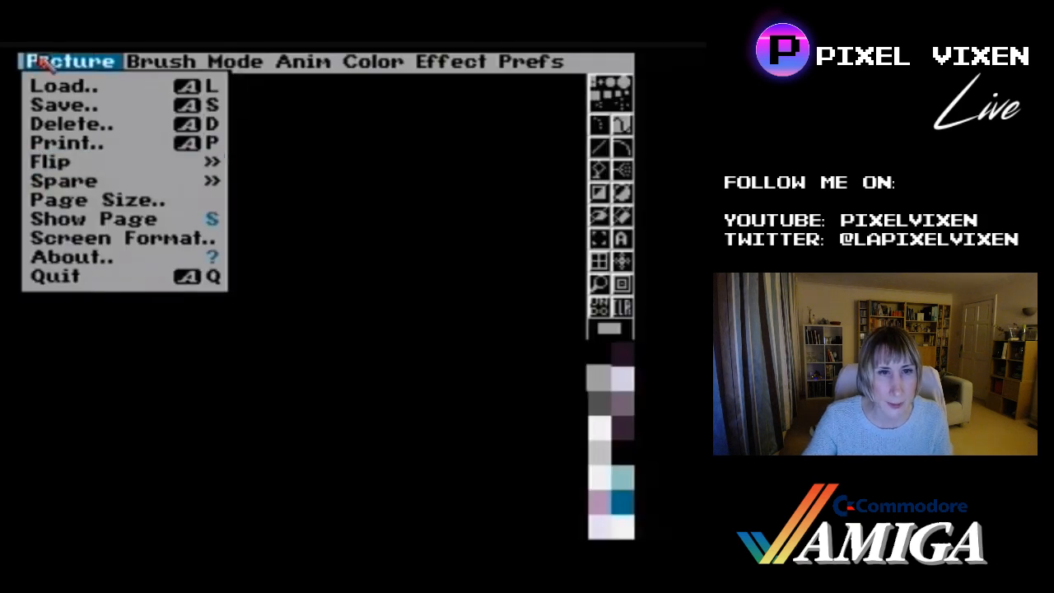
{"action": "right_click", "coordinate": [37, 207]}
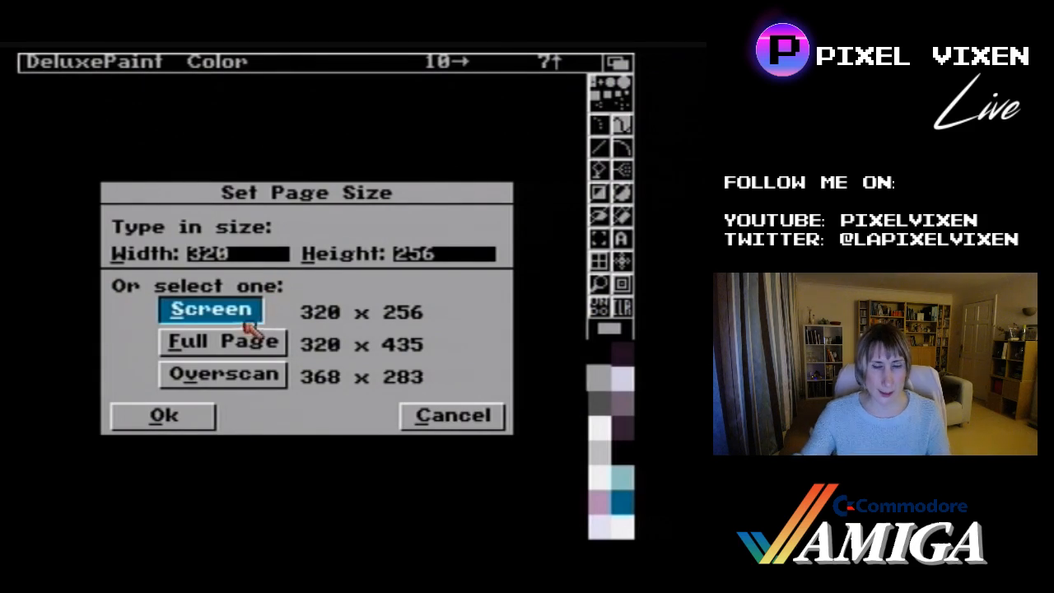
{"action": "left_click", "coordinate": [215, 380]}
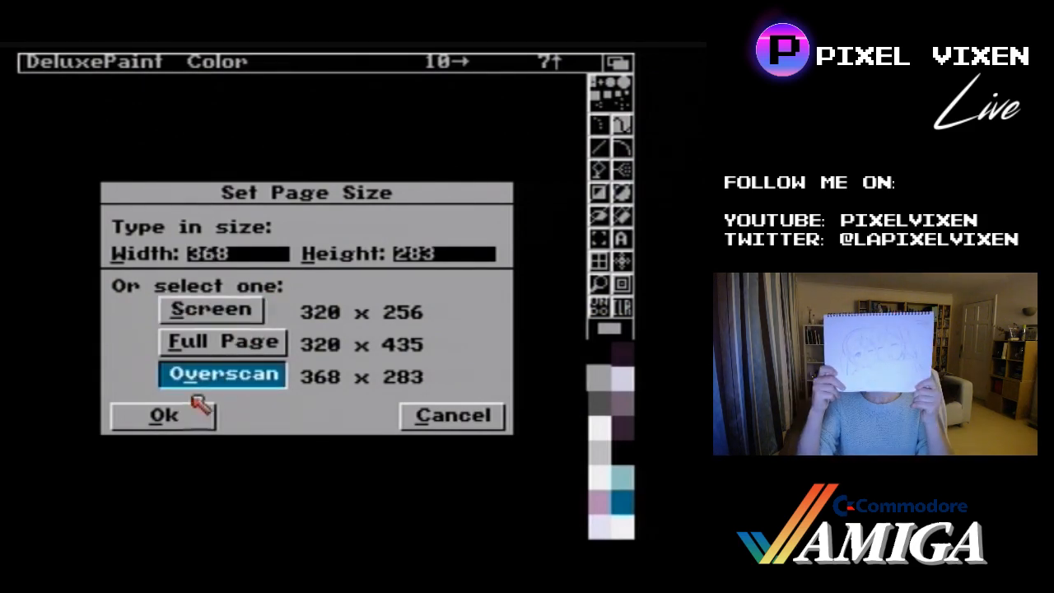
{"action": "left_click", "coordinate": [190, 416]}
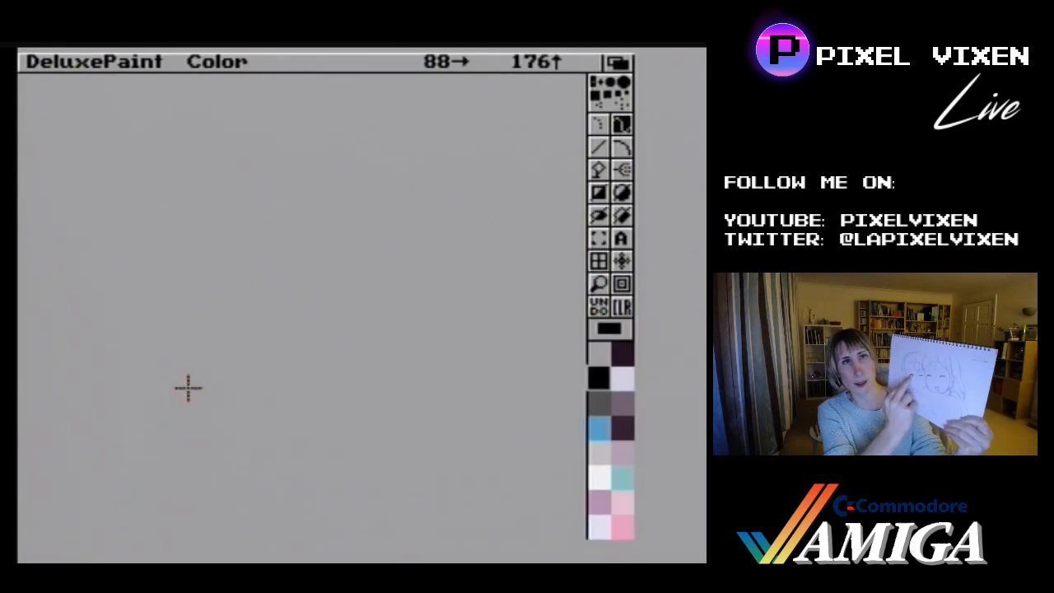
- Change the screen format from the Standard screen size to a larger one and apply it
{"action": "right_click", "coordinate": [69, 63]}
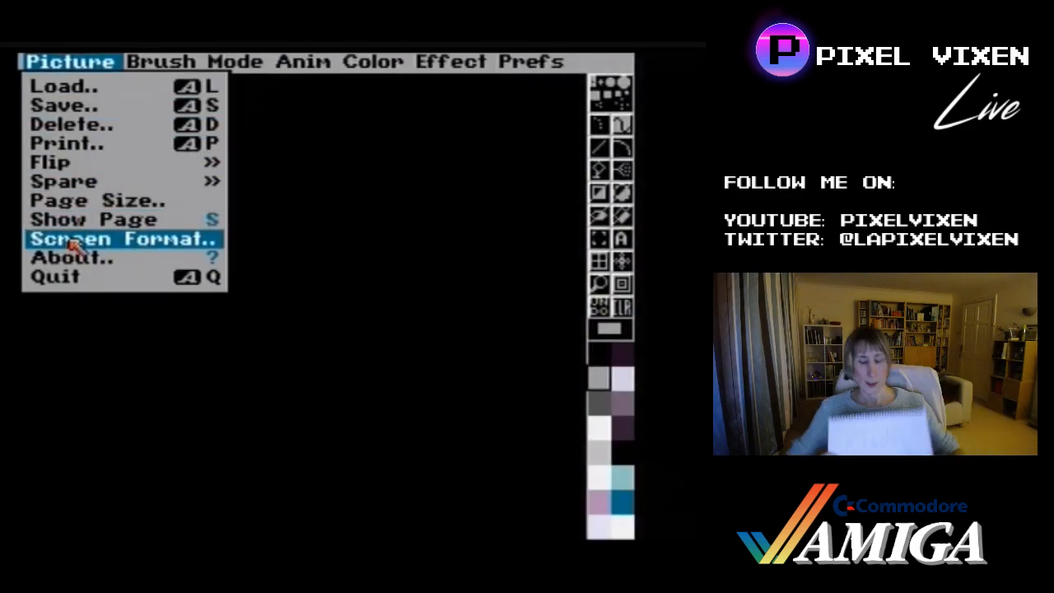
{"action": "right_click", "coordinate": [70, 239]}
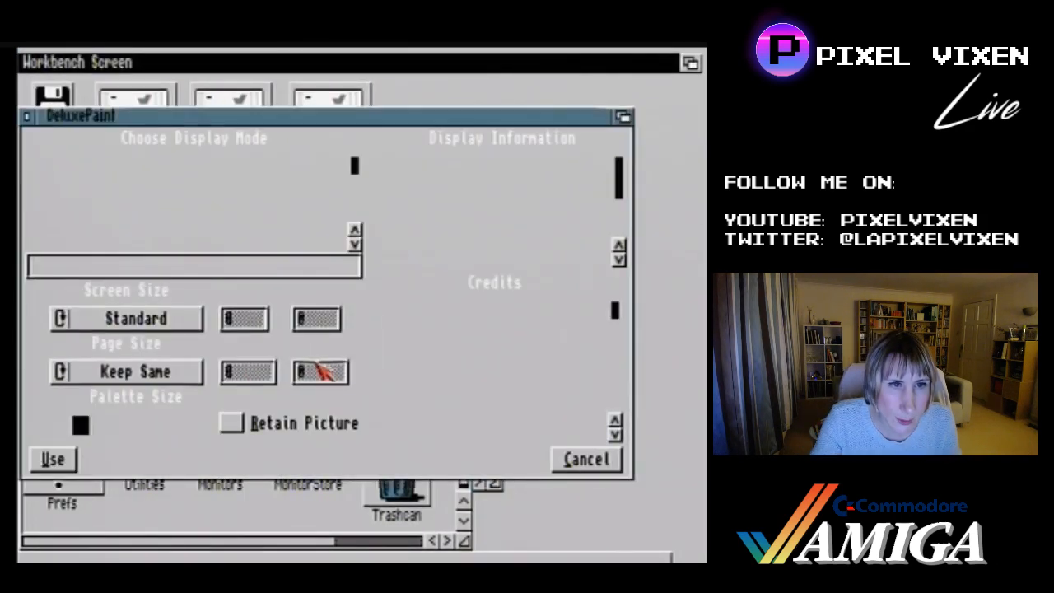
{"action": "left_click", "coordinate": [175, 328]}
{"action": "left_click", "coordinate": [55, 467]}
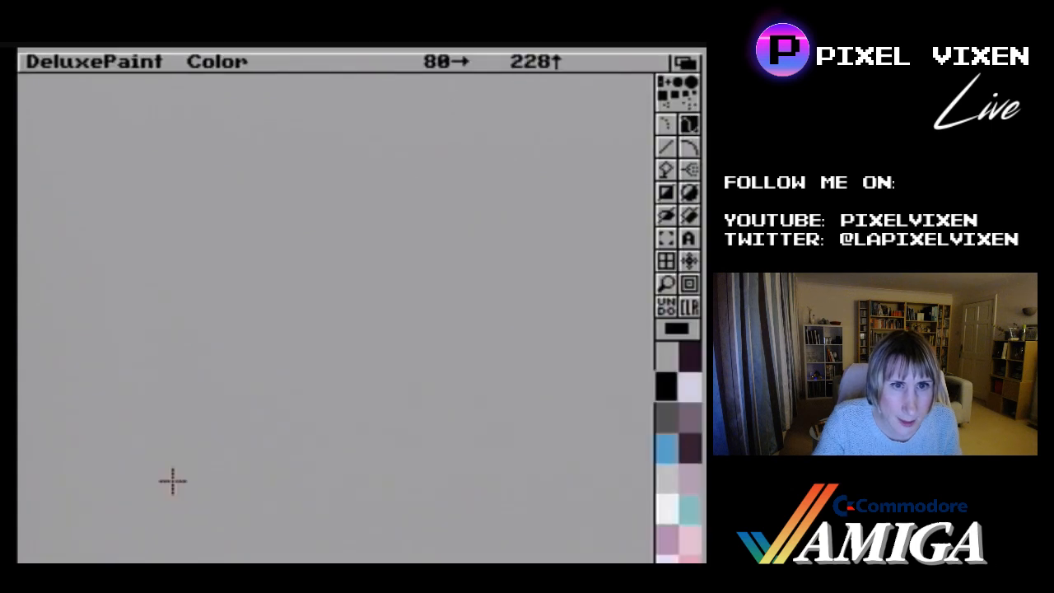
- Review the program's version and memory information and close it
{"action": "right_click", "coordinate": [36, 62]}
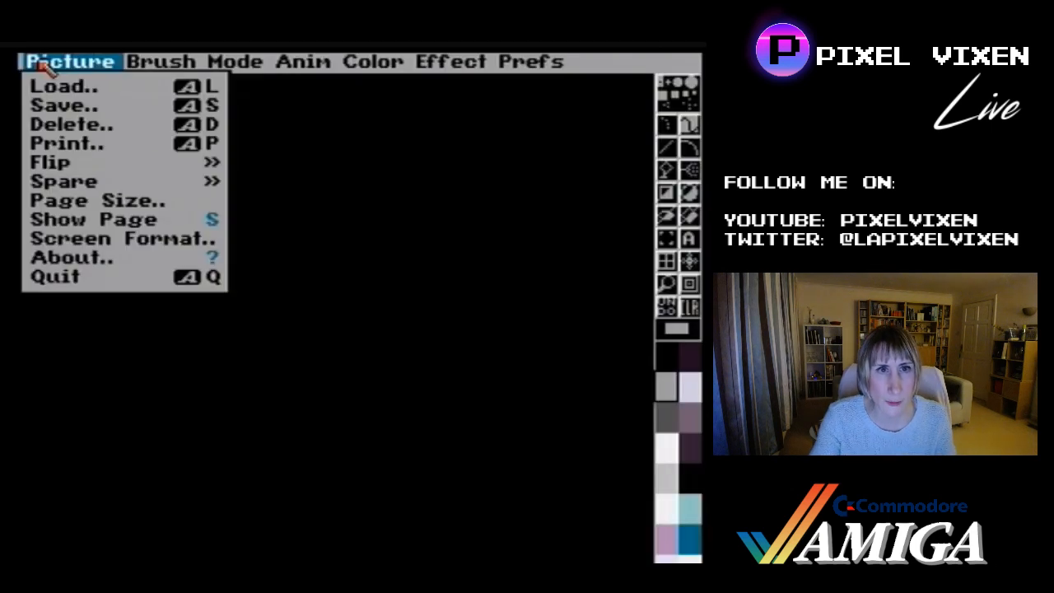
{"action": "left_click", "coordinate": [145, 258]}
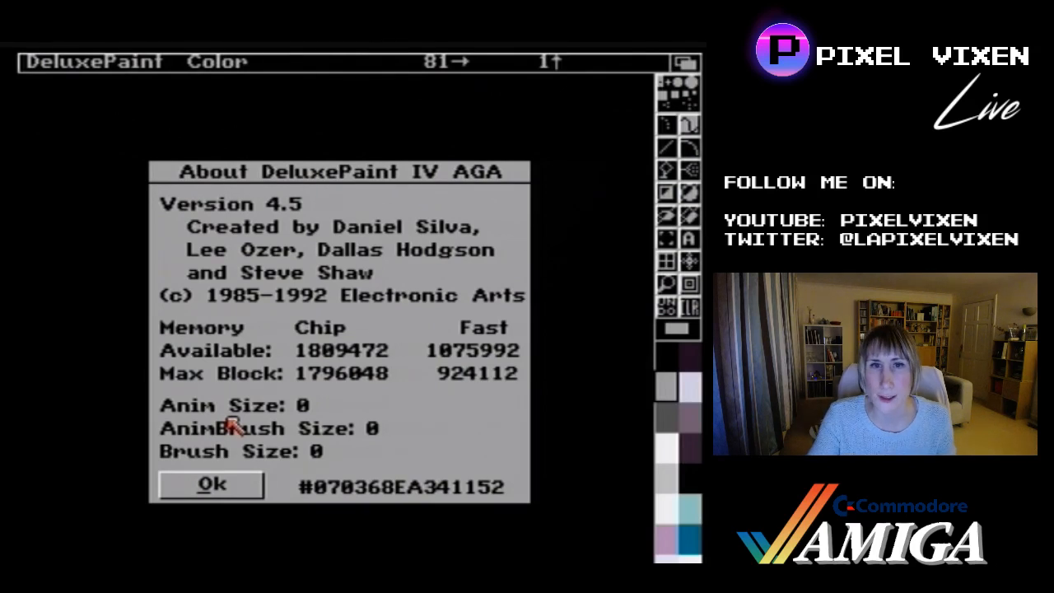
{"action": "left_click", "coordinate": [211, 479]}
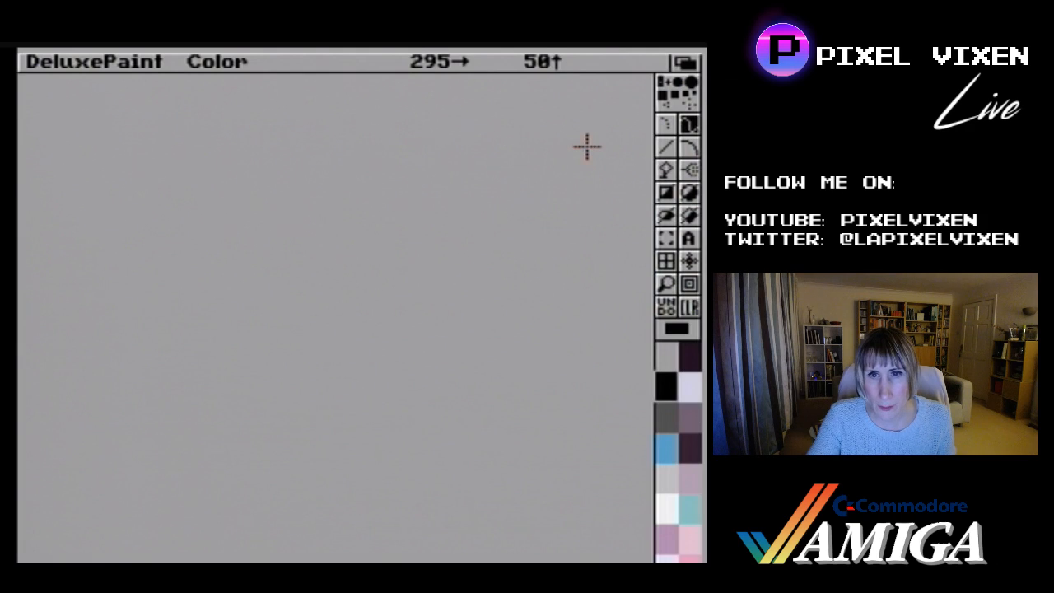
- Draw a light blue circle outline centred at about 102, 118, with a slightly rising straight guideline across its middle
{"action": "left_click", "coordinate": [666, 449]}
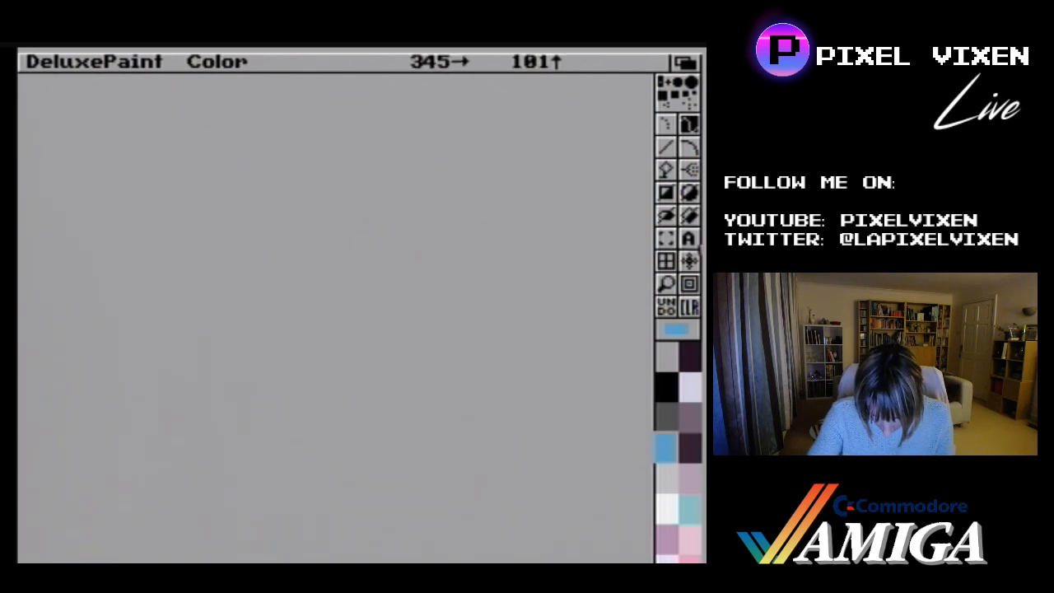
{"action": "left_click", "coordinate": [690, 192]}
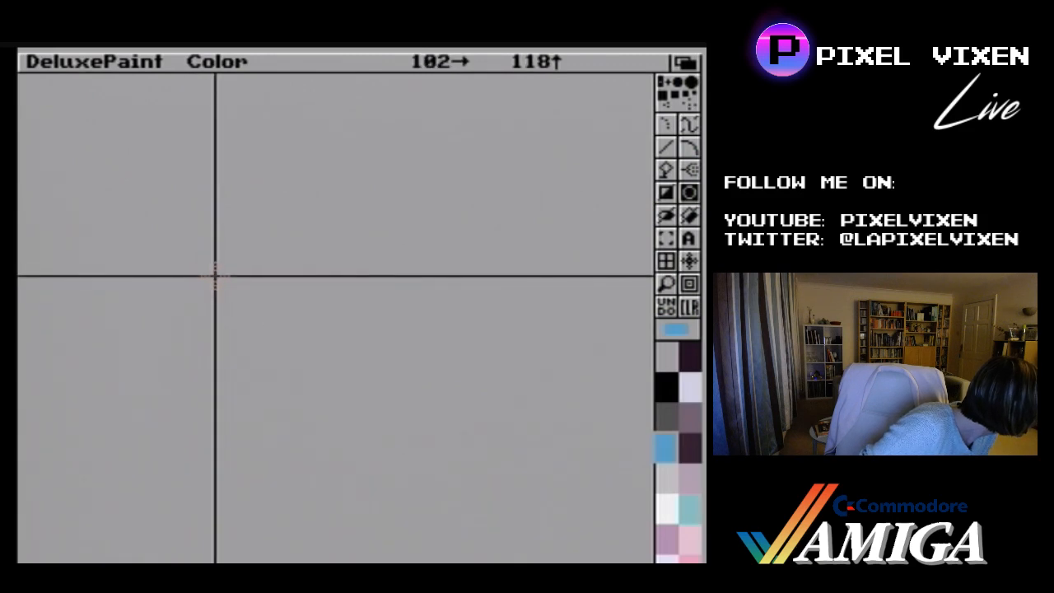
{"action": "left_click_drag", "start_coordinate": [215, 272], "coordinate": [282, 336]}
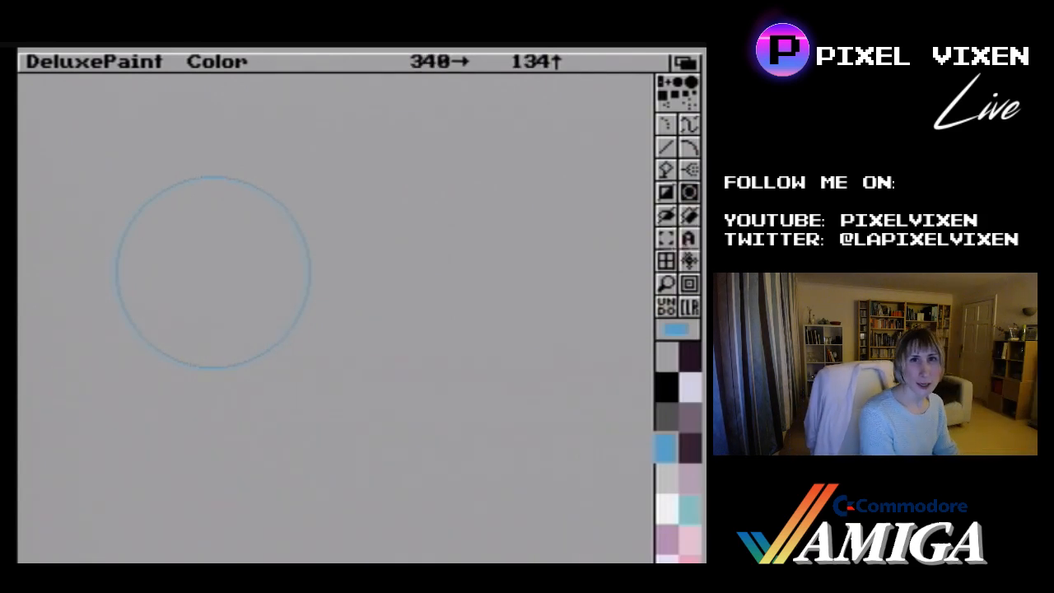
{"action": "left_click", "coordinate": [666, 147]}
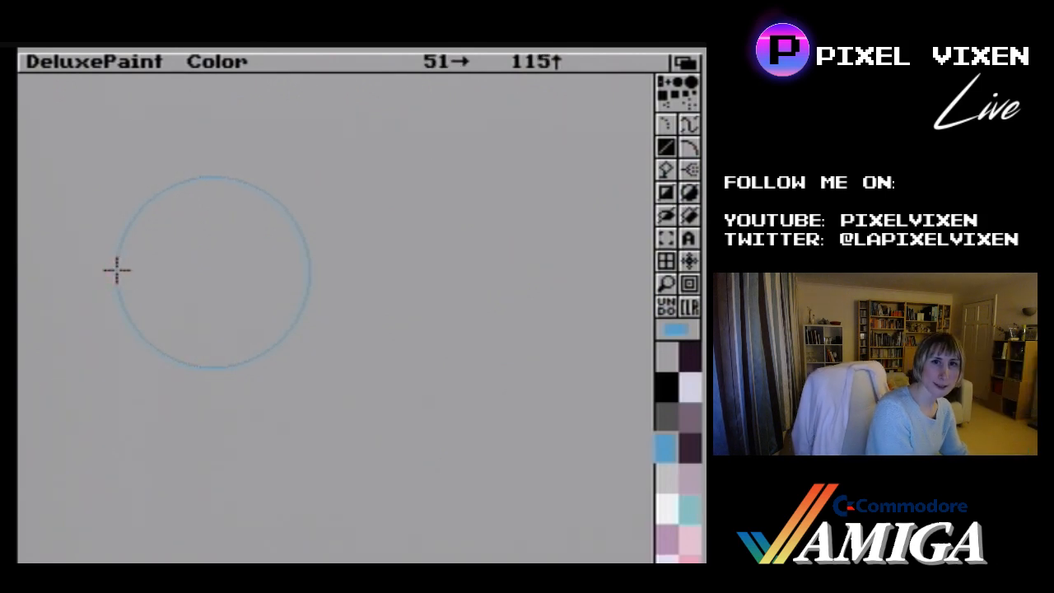
{"action": "left_click_drag", "start_coordinate": [118, 270], "coordinate": [304, 245]}
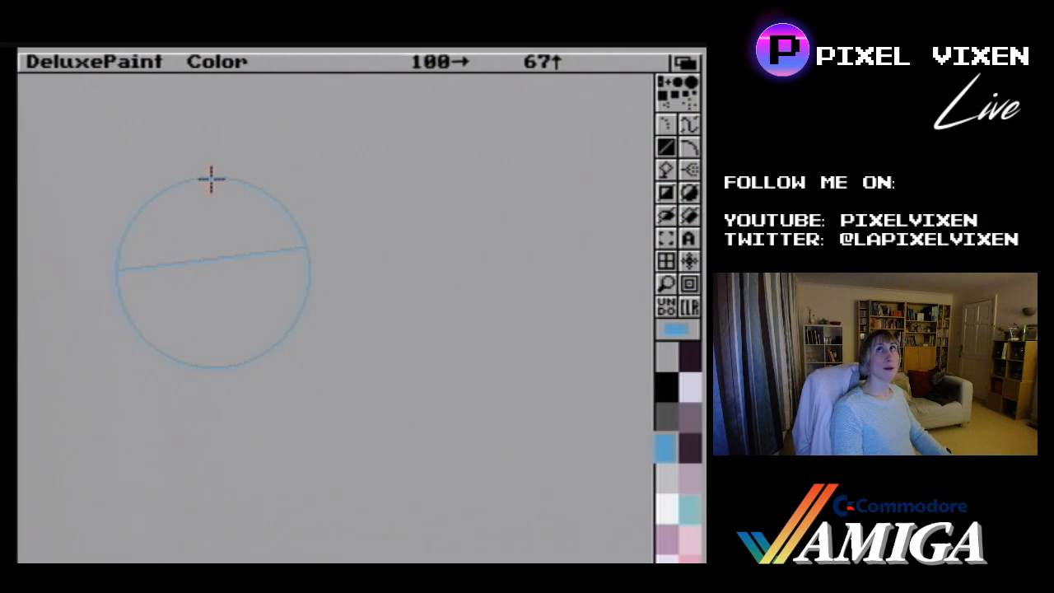
{"action": "left_click_drag", "start_coordinate": [211, 178], "coordinate": [236, 389]}
{"action": "key", "text": "u"}
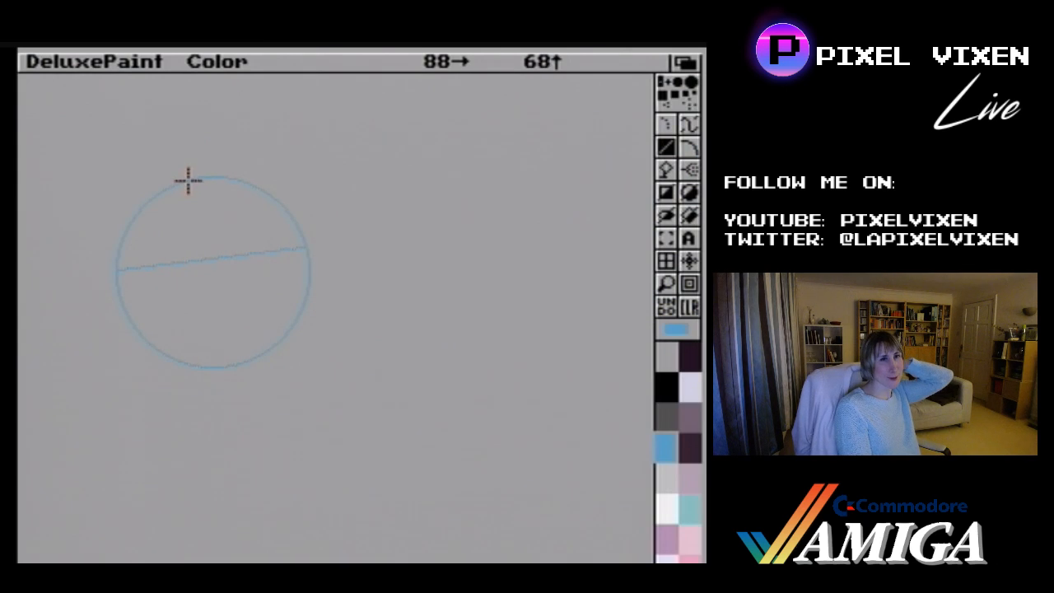
{"action": "left_click_drag", "start_coordinate": [189, 181], "coordinate": [221, 405]}
{"action": "key", "text": "u"}
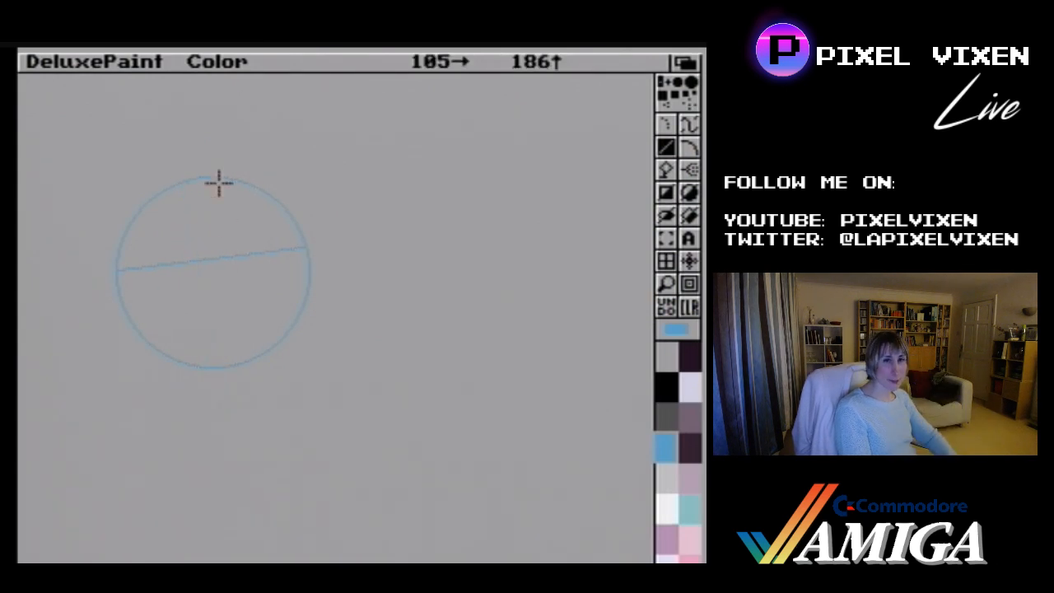
{"action": "mouse_move", "coordinate": [195, 180]}
{"action": "left_mouse_down"}
{"action": "mouse_move", "coordinate": [231, 393]}
{"action": "mouse_move", "coordinate": [228, 378]}
{"action": "left_mouse_up"}
{"action": "key", "text": "u"}
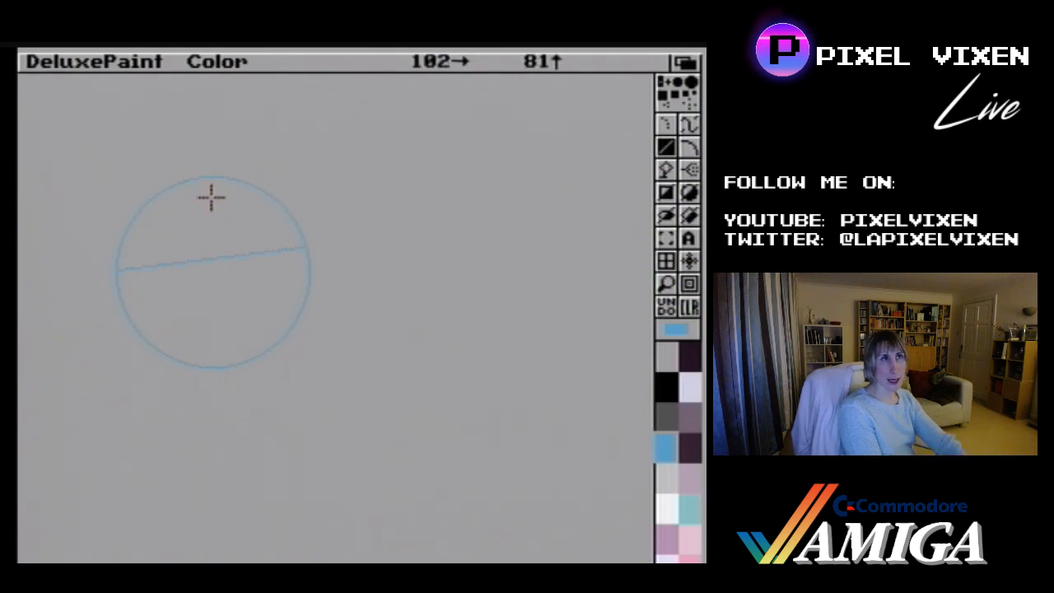
- Draw a near-vertical guideline from the circle's upper edge to below its lower edge, about 117 pixels long at about 83°
{"action": "left_click_drag", "start_coordinate": [201, 178], "coordinate": [230, 402]}
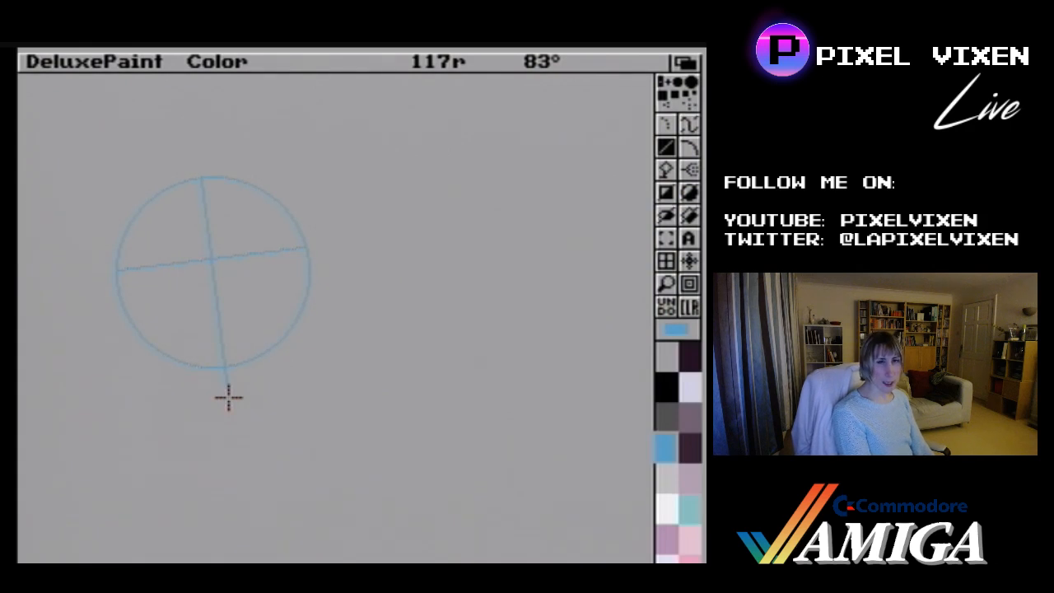
{"action": "left_click_drag", "start_coordinate": [228, 399], "coordinate": [232, 404]}
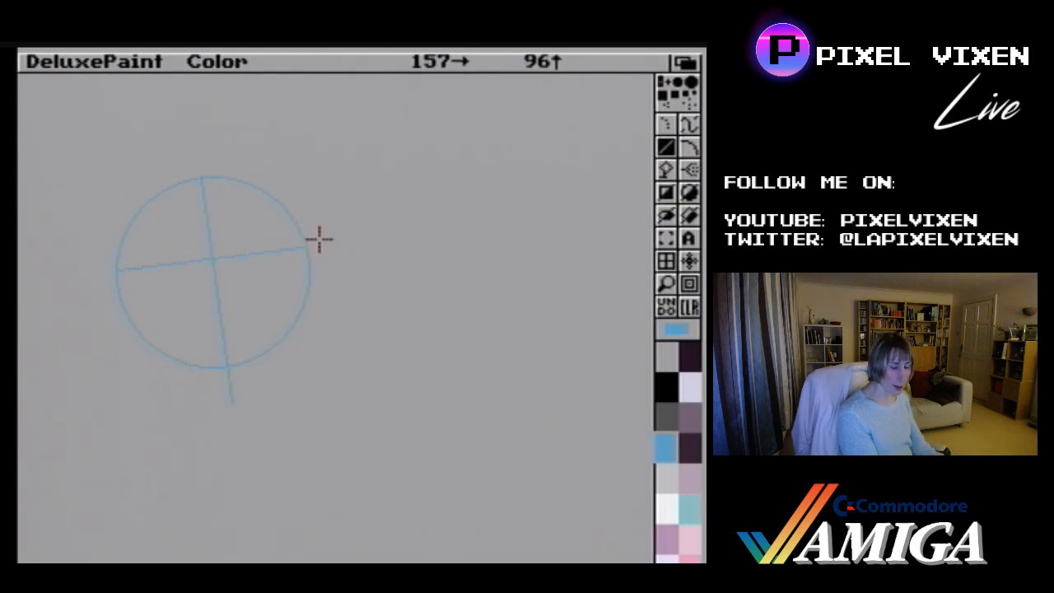
- Draw a second light blue circle outline in the canvas's right half, centred at about 246, 103 and slightly larger than the first
{"action": "left_click", "coordinate": [683, 193]}
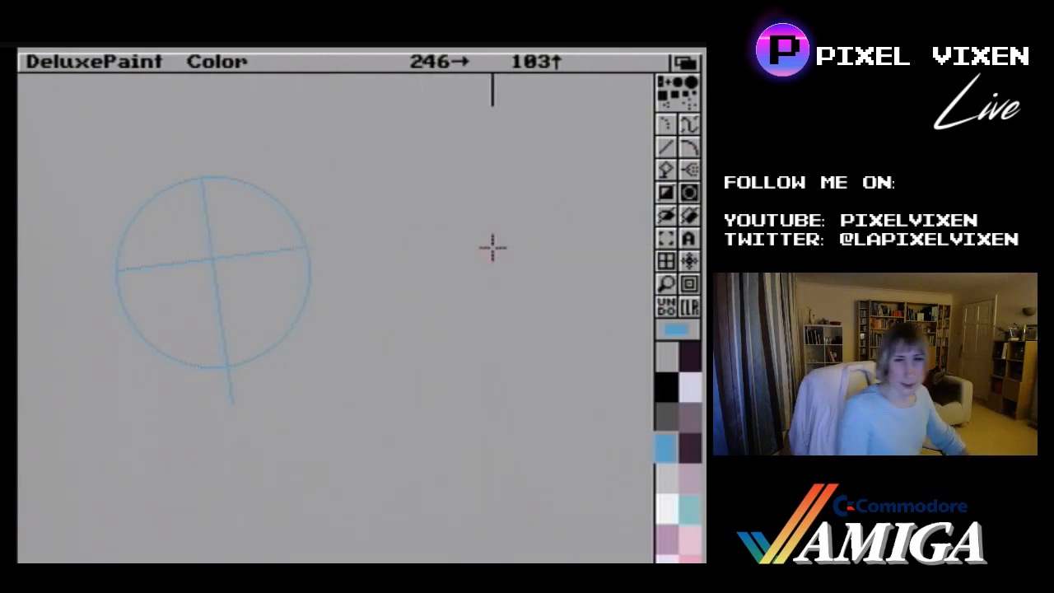
{"action": "left_click_drag", "start_coordinate": [492, 247], "coordinate": [572, 311]}
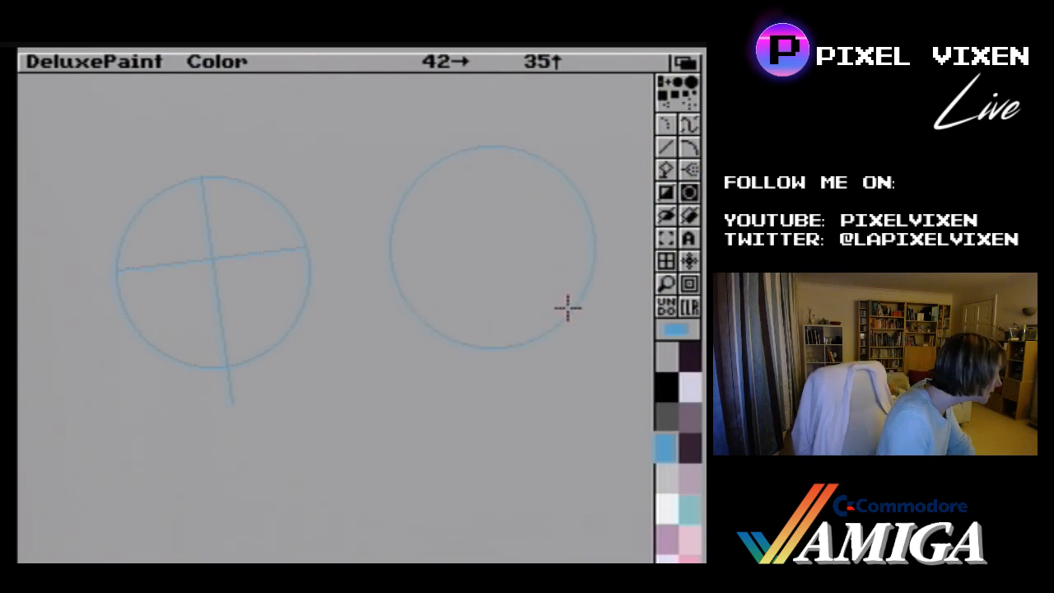
{"action": "left_click_drag", "start_coordinate": [568, 308], "coordinate": [568, 306]}
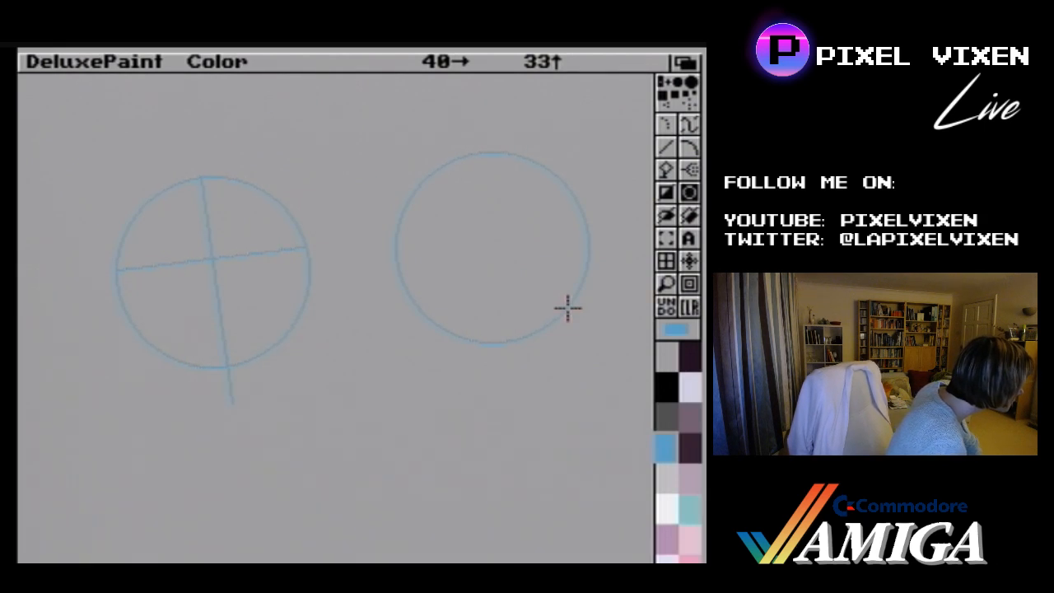
{"action": "left_click_drag", "start_coordinate": [568, 308], "coordinate": [567, 311]}
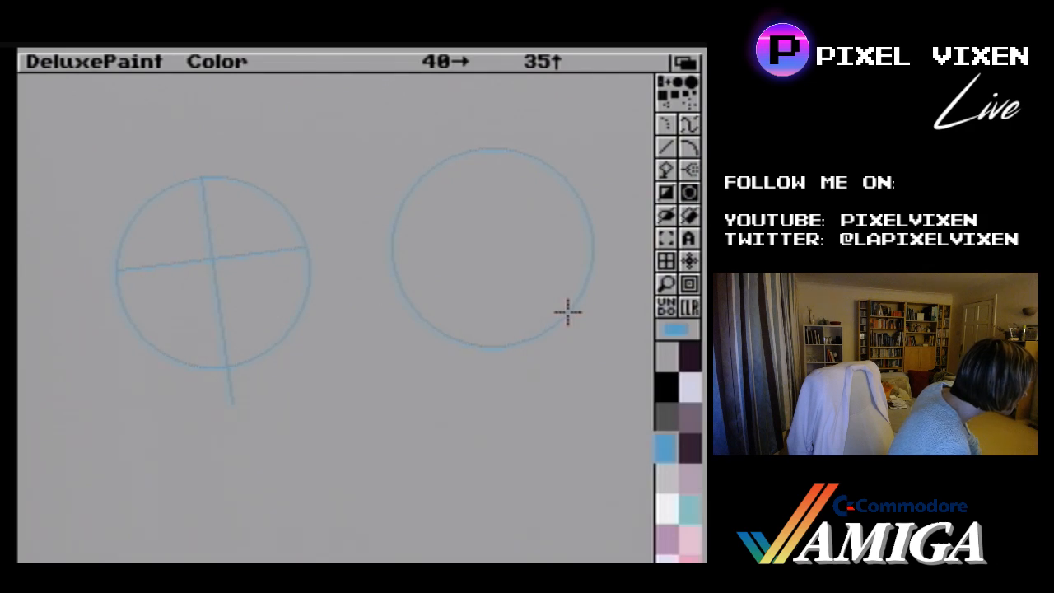
- Pick up the second circle as a brush and move it sideways so that it slightly overlaps the first circle's edge
{"action": "left_click", "coordinate": [666, 240]}
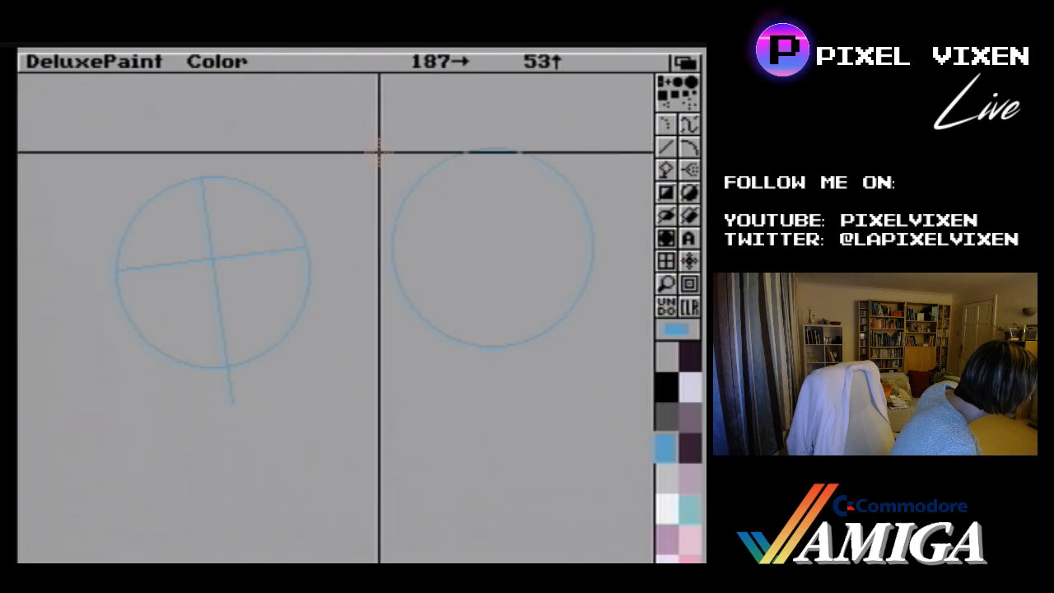
{"action": "left_click_drag", "start_coordinate": [385, 144], "coordinate": [626, 367]}
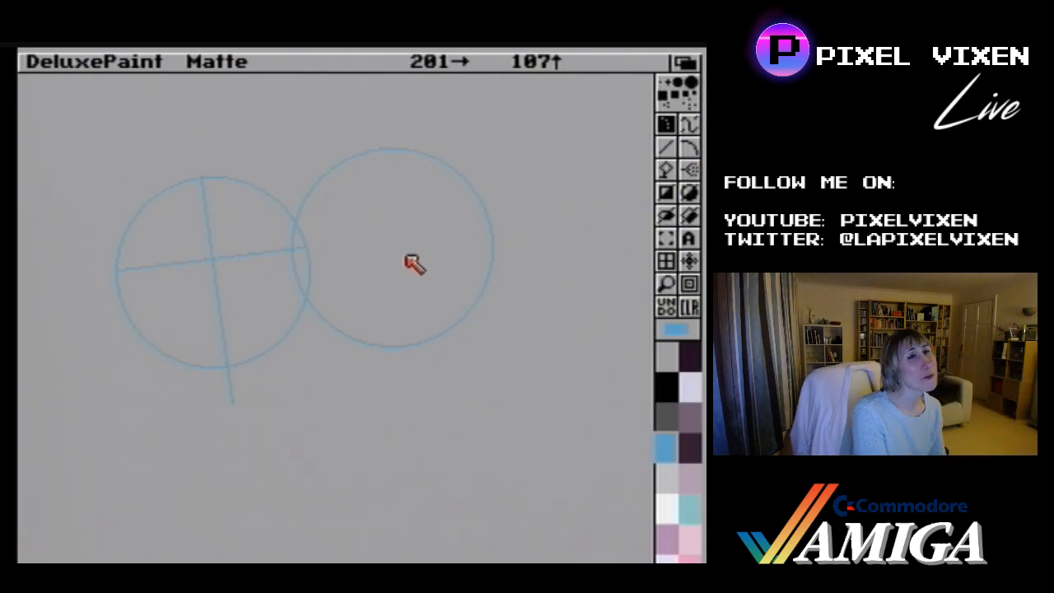
{"action": "left_click", "coordinate": [392, 247]}
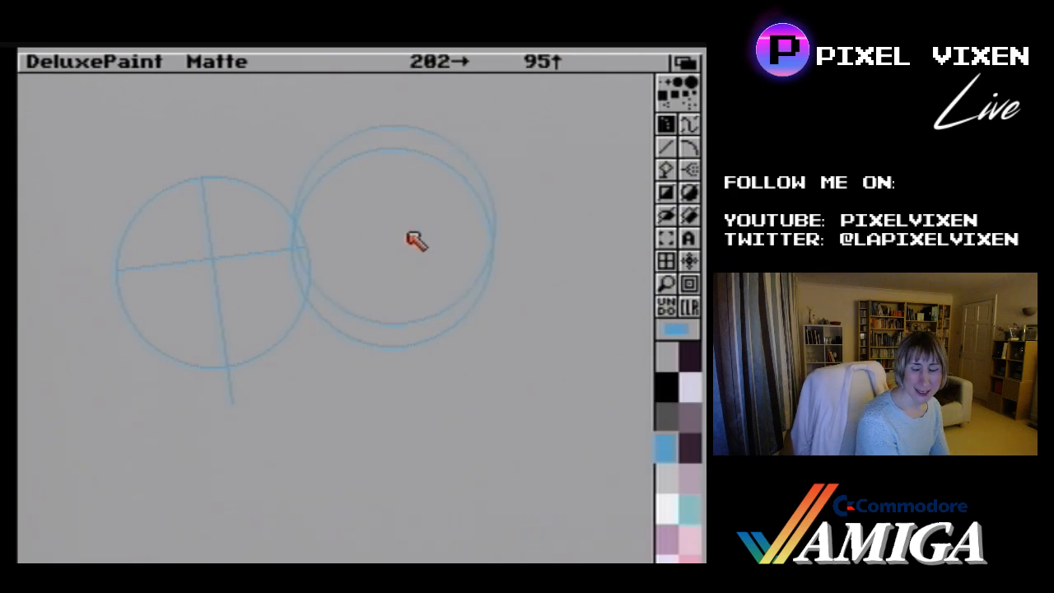
{"action": "key", "text": "period"}
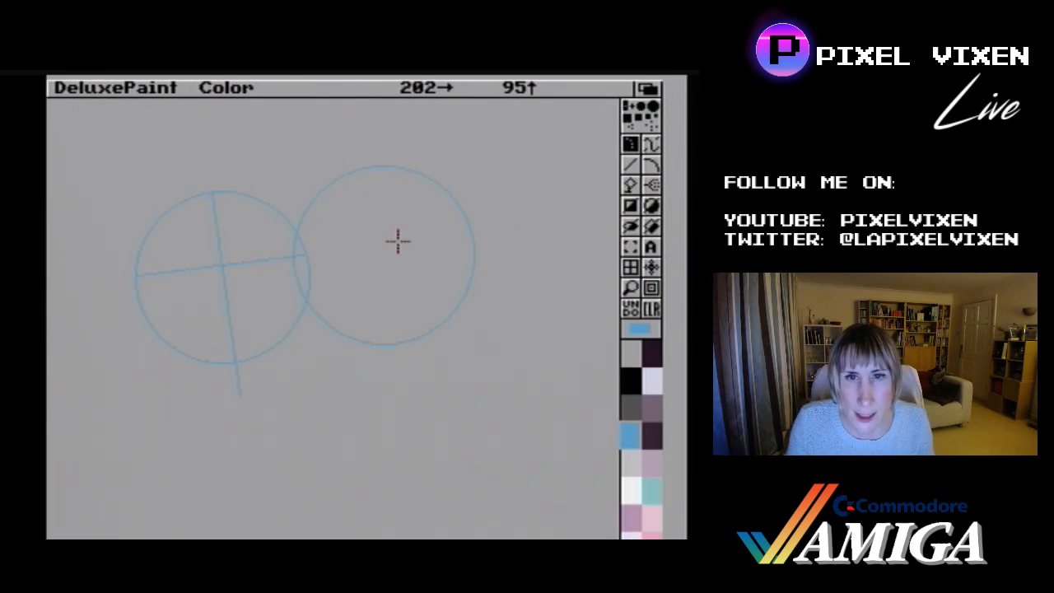
- Draw a slightly rising straight guideline across the second circle's middle and a near-vertical one from its upper to its lower edge
{"action": "left_click", "coordinate": [631, 164]}
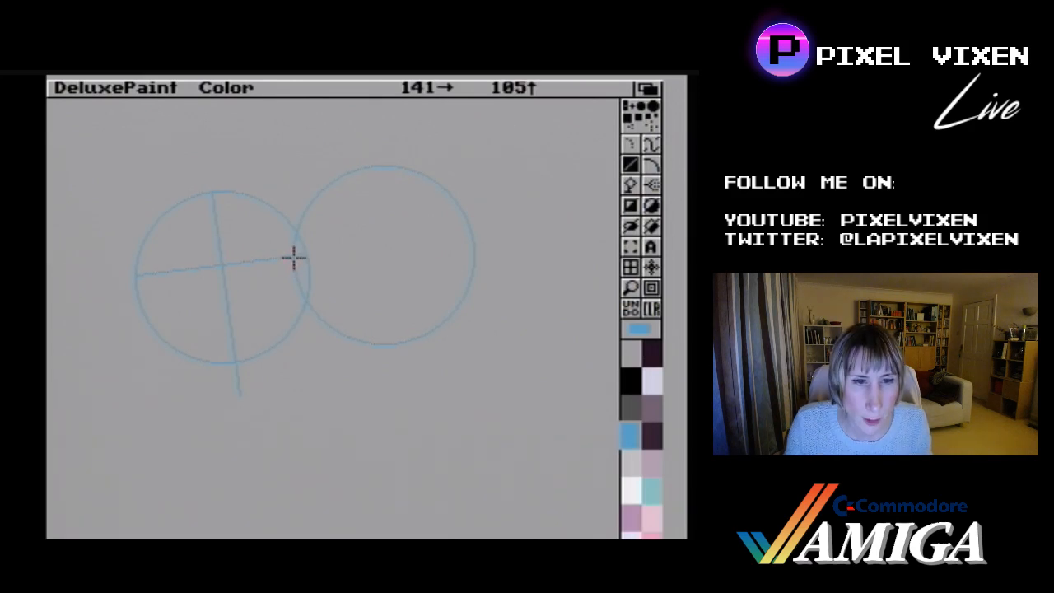
{"action": "left_click_drag", "start_coordinate": [292, 259], "coordinate": [475, 245]}
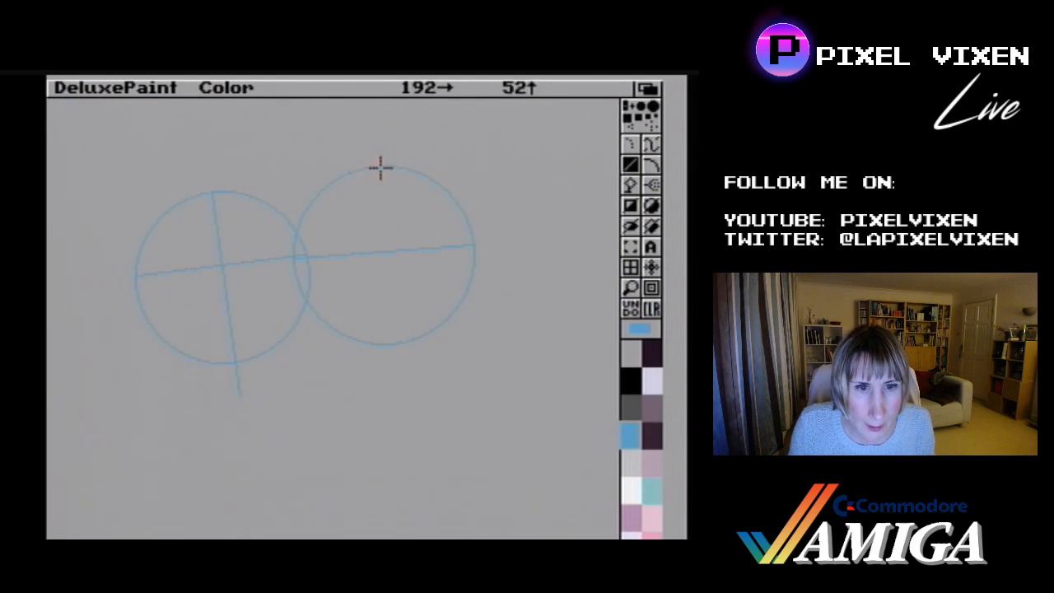
{"action": "left_click_drag", "start_coordinate": [372, 167], "coordinate": [392, 344]}
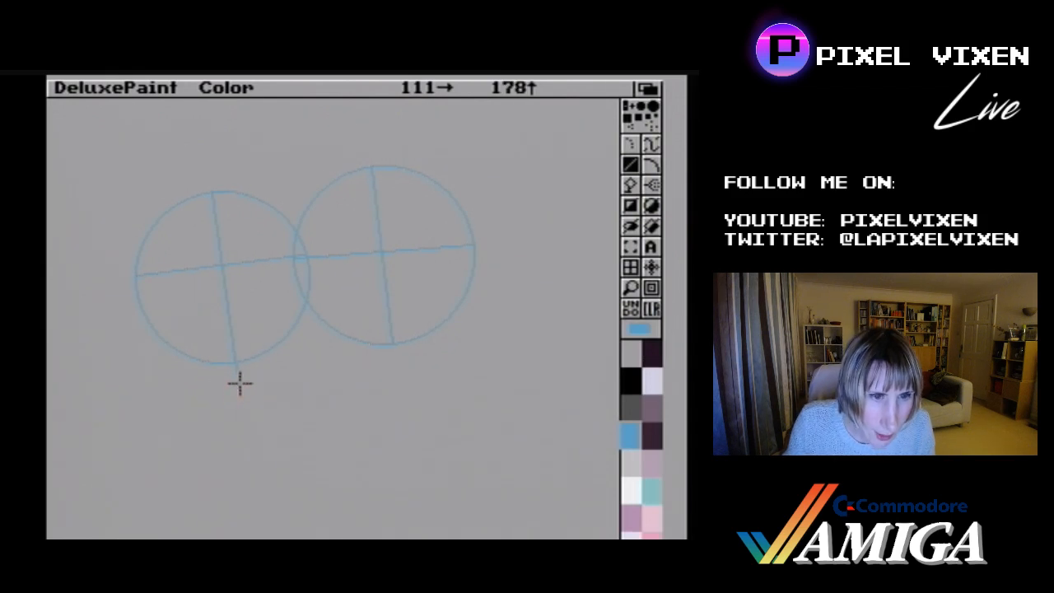
- Draw the first head's jawline in light blue line segments below its circle, joining the circle on both sides
{"action": "left_click_drag", "start_coordinate": [239, 385], "coordinate": [197, 388]}
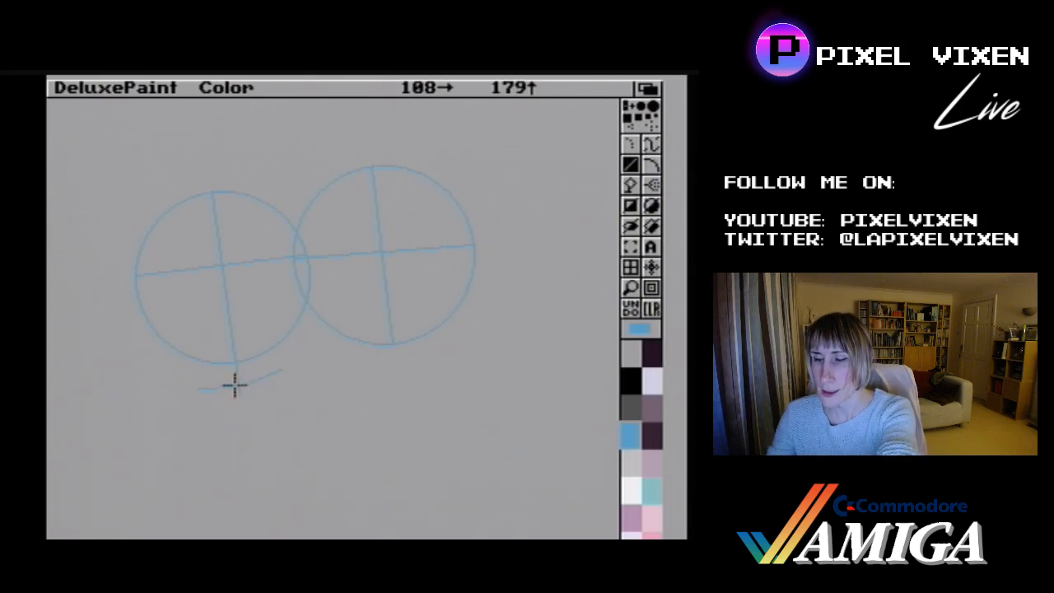
{"action": "left_click_drag", "start_coordinate": [237, 385], "coordinate": [197, 388]}
{"action": "left_click_drag", "start_coordinate": [196, 387], "coordinate": [135, 291]}
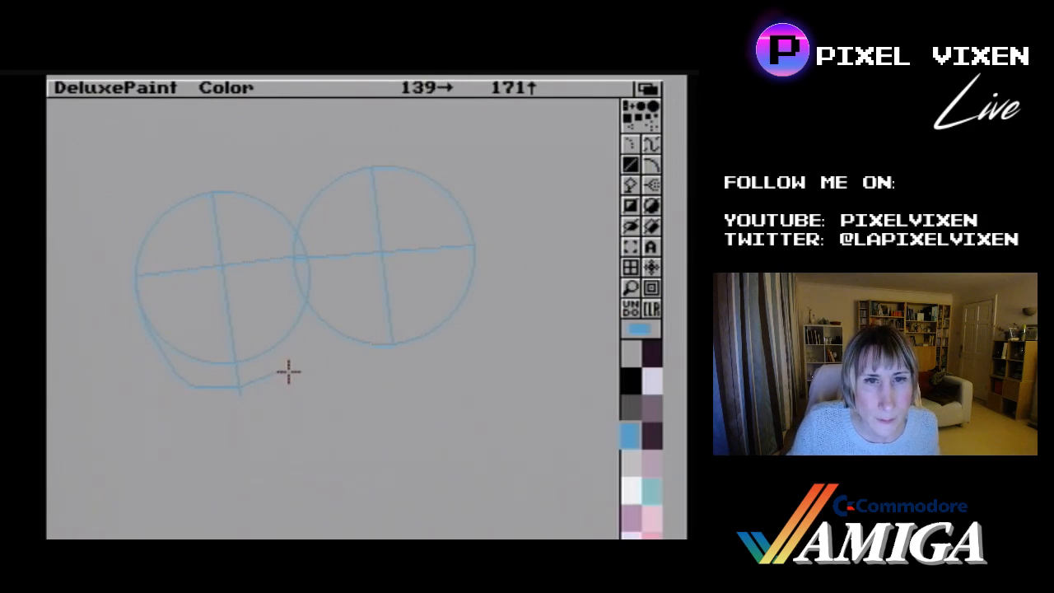
{"action": "left_click_drag", "start_coordinate": [281, 369], "coordinate": [309, 277]}
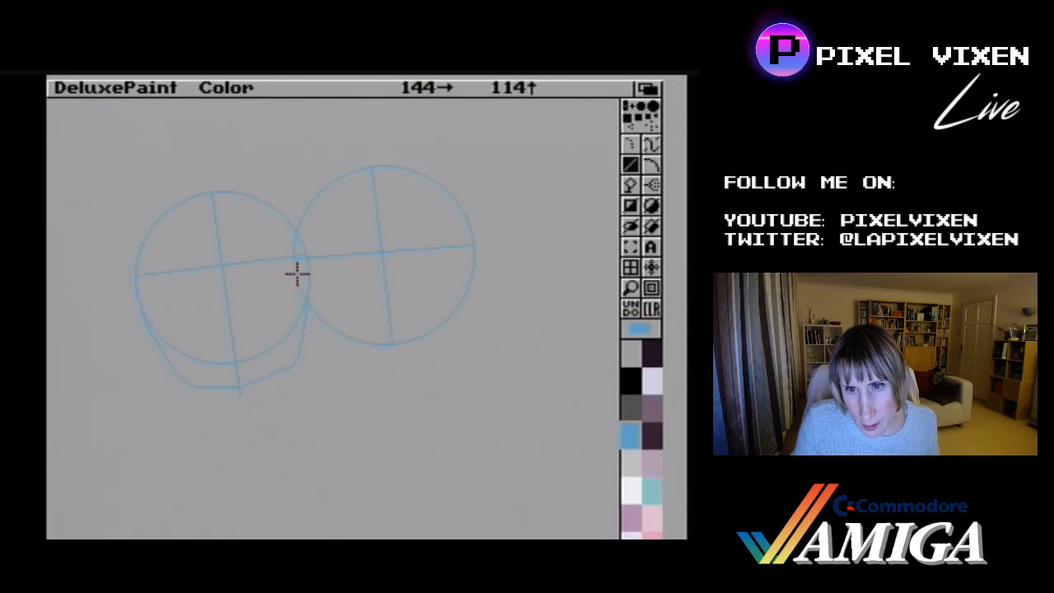
- Draw the second head's jawline in light blue line segments and extend its near-vertical guideline down to the chin
{"action": "left_click_drag", "start_coordinate": [295, 274], "coordinate": [340, 364]}
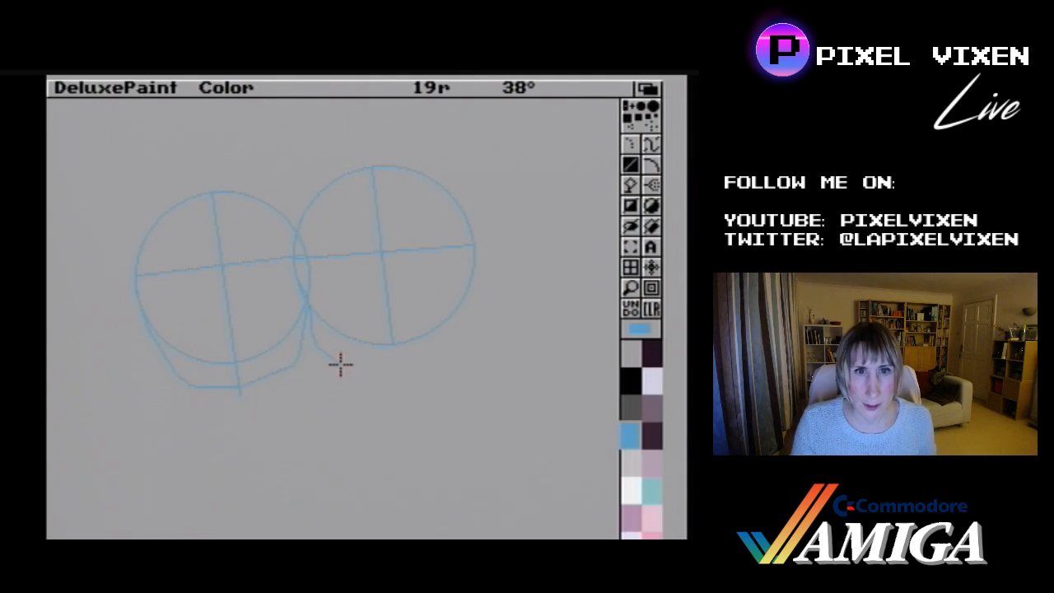
{"action": "left_click_drag", "start_coordinate": [340, 364], "coordinate": [384, 376]}
{"action": "left_click_drag", "start_coordinate": [384, 376], "coordinate": [382, 376]}
{"action": "left_click_drag", "start_coordinate": [381, 376], "coordinate": [422, 370]}
{"action": "left_click_drag", "start_coordinate": [422, 369], "coordinate": [445, 352]}
{"action": "left_click_drag", "start_coordinate": [445, 352], "coordinate": [476, 262]}
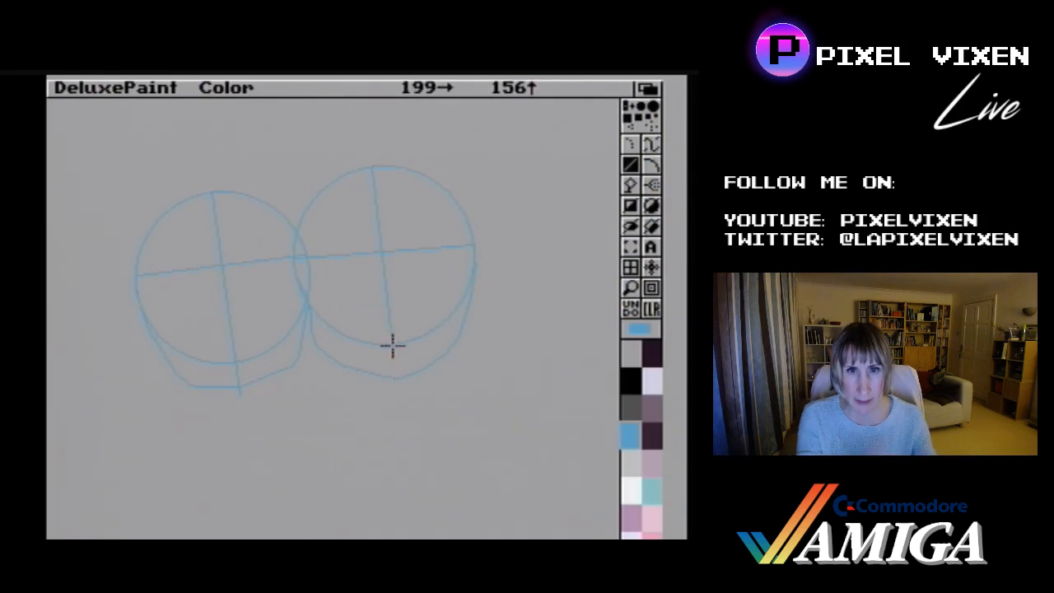
{"action": "left_click_drag", "start_coordinate": [392, 345], "coordinate": [399, 377]}
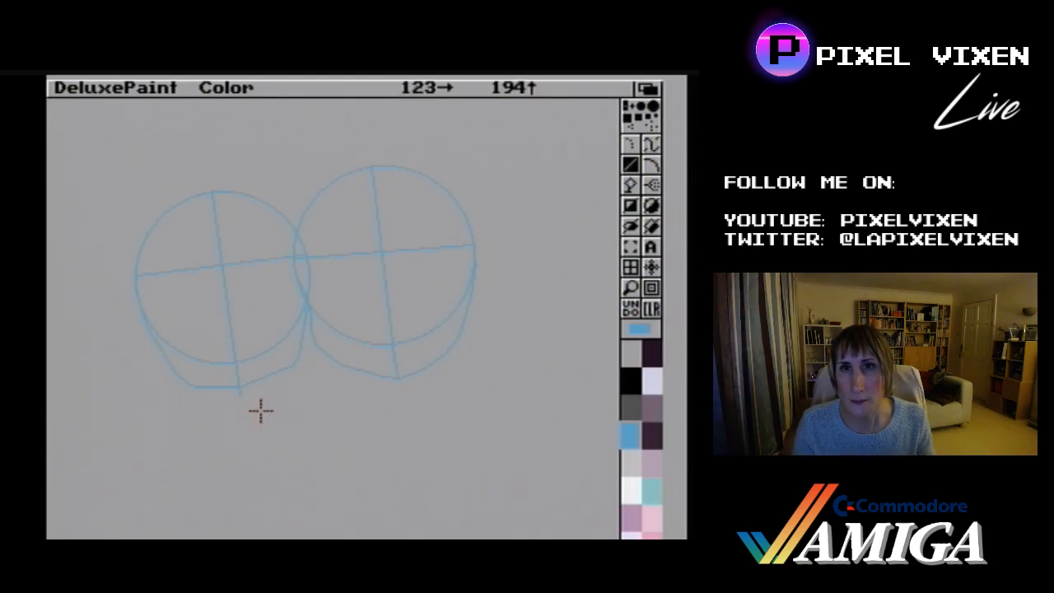
{"action": "left_click_drag", "start_coordinate": [239, 387], "coordinate": [290, 364]}
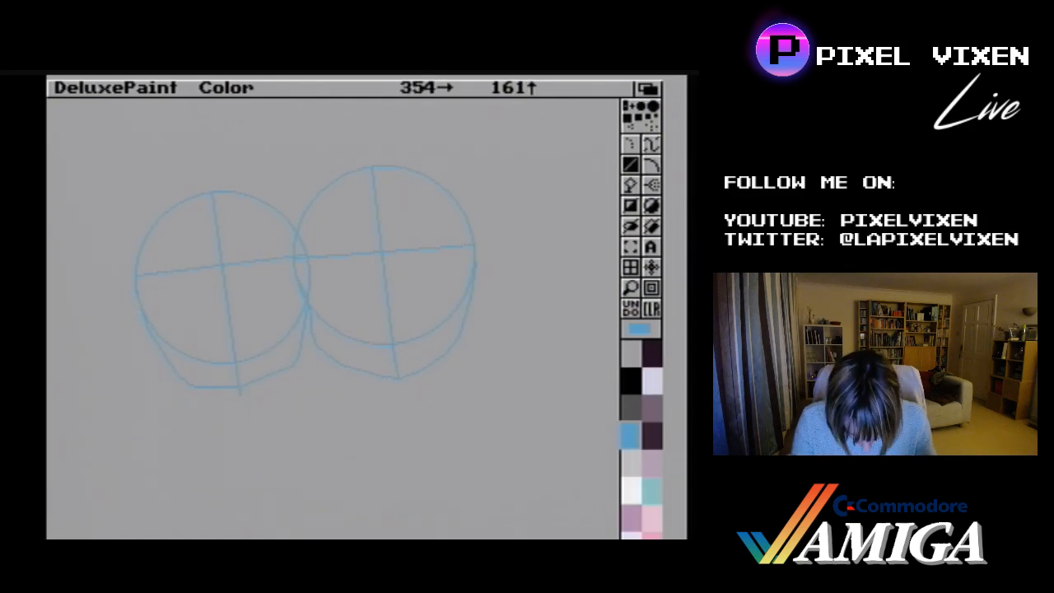
- Choose black as the drawing colour and fix the blue construction sketch as the background
{"action": "left_click", "coordinate": [635, 388]}
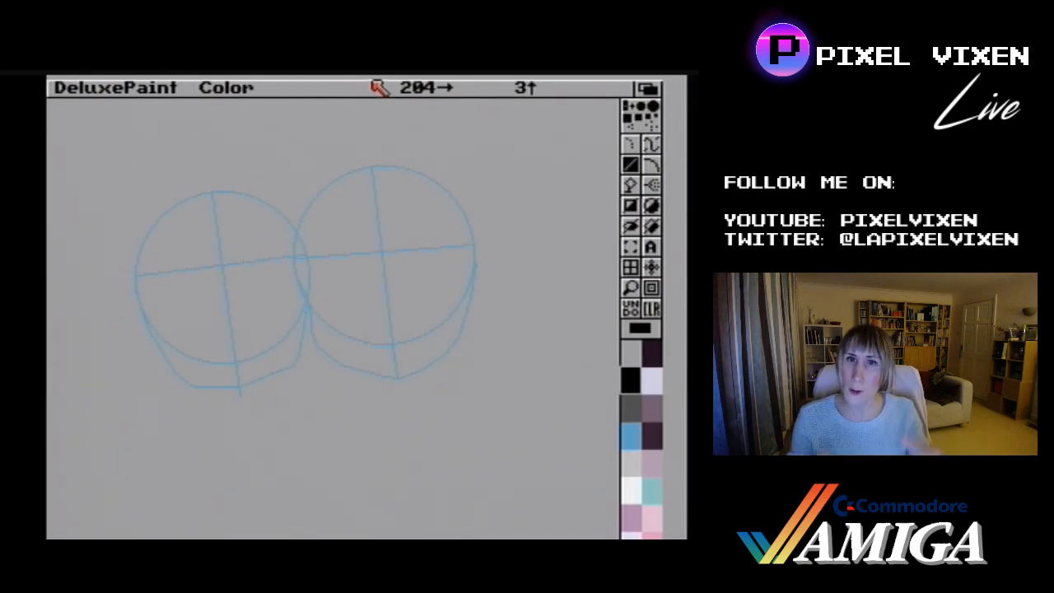
{"action": "right_click", "coordinate": [379, 87]}
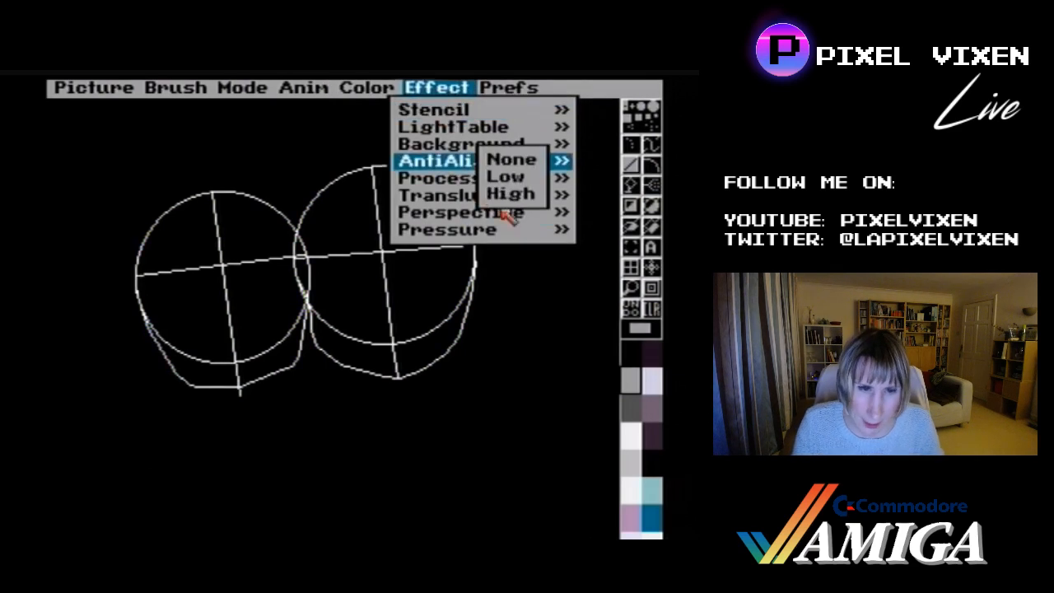
{"action": "right_click", "coordinate": [527, 147]}
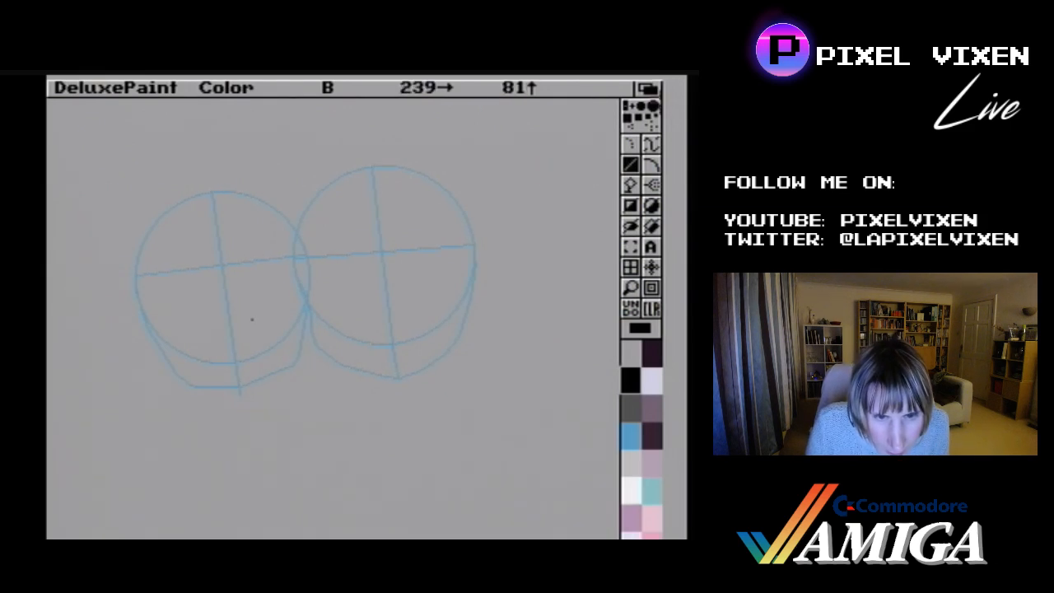
- Scribble black freehand lines over the fixed blue sketch and clear them
{"action": "left_click", "coordinate": [650, 145]}
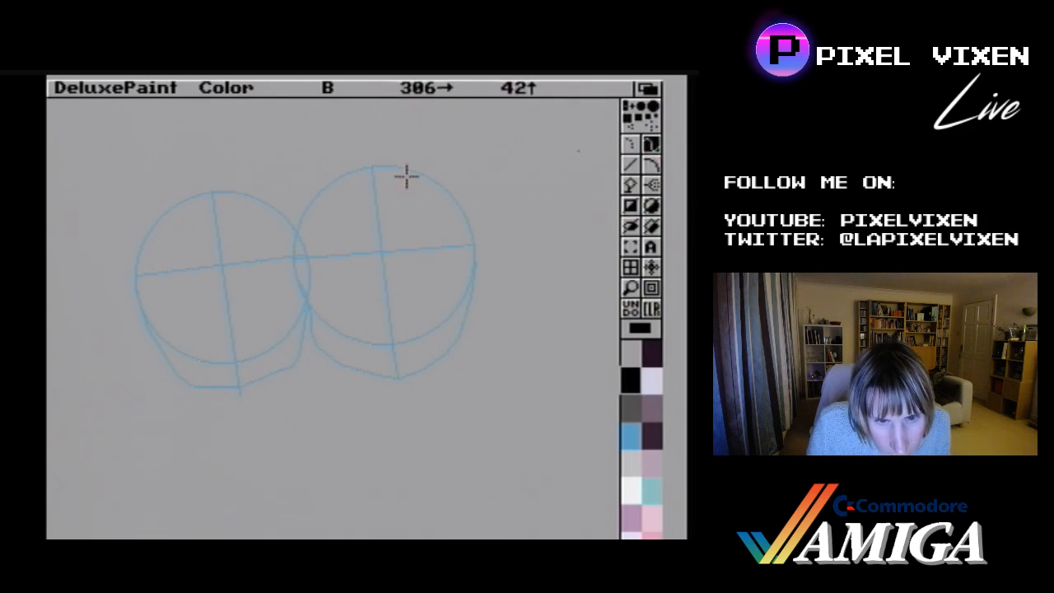
{"action": "mouse_move", "coordinate": [165, 322]}
{"action": "left_mouse_down"}
{"action": "mouse_move", "coordinate": [362, 160]}
{"action": "mouse_move", "coordinate": [252, 312]}
{"action": "mouse_move", "coordinate": [405, 238]}
{"action": "mouse_move", "coordinate": [462, 299]}
{"action": "mouse_move", "coordinate": [247, 313]}
{"action": "mouse_move", "coordinate": [395, 313]}
{"action": "left_mouse_up"}
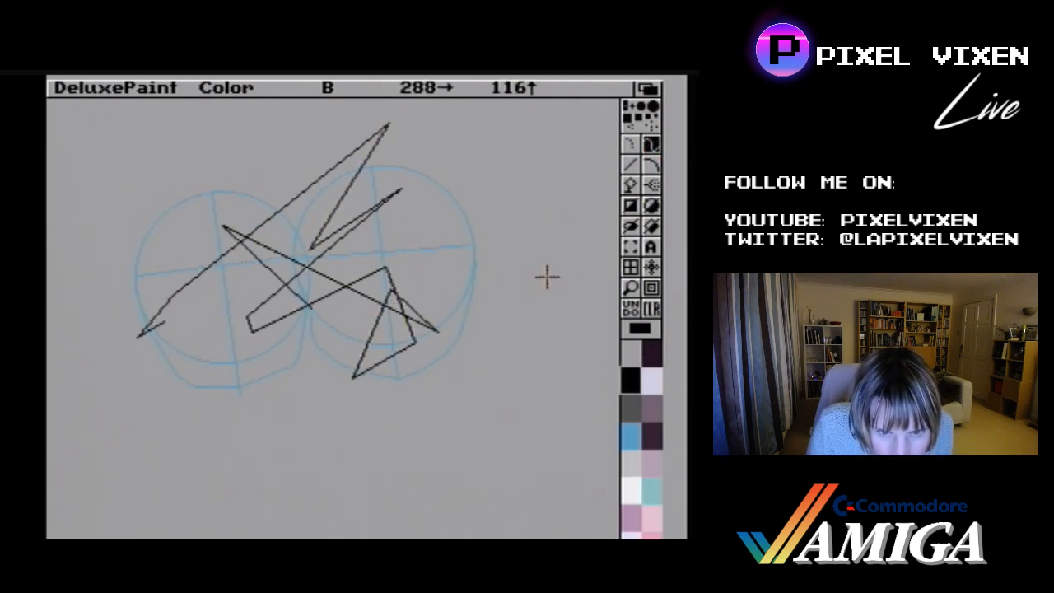
{"action": "left_click", "coordinate": [651, 310]}
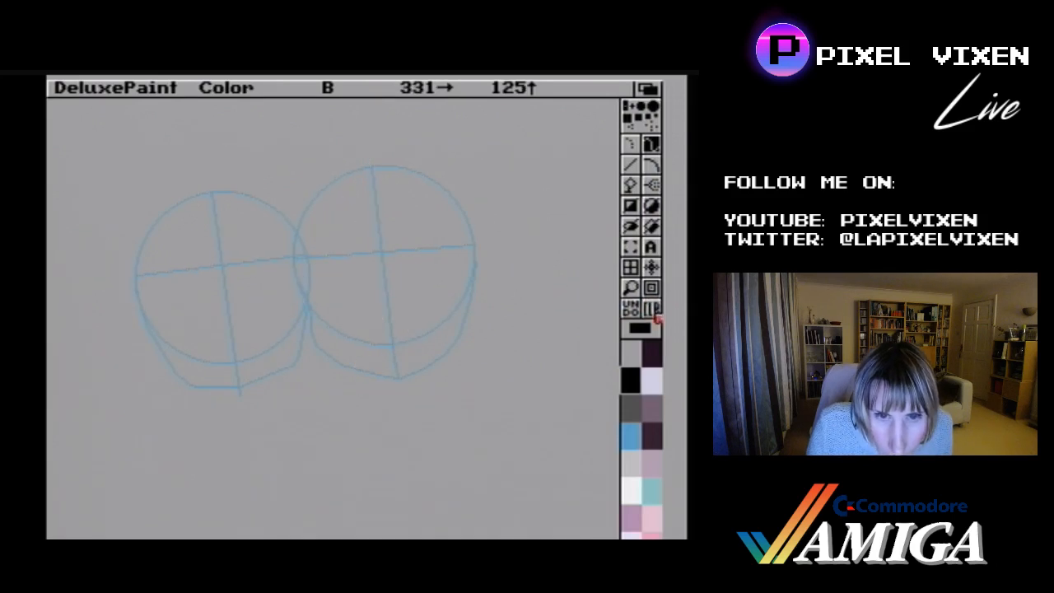
- Outline the first head's face in black straight segments along the blue jawline, from the overlap of the circles round the chin
{"action": "left_click", "coordinate": [634, 163]}
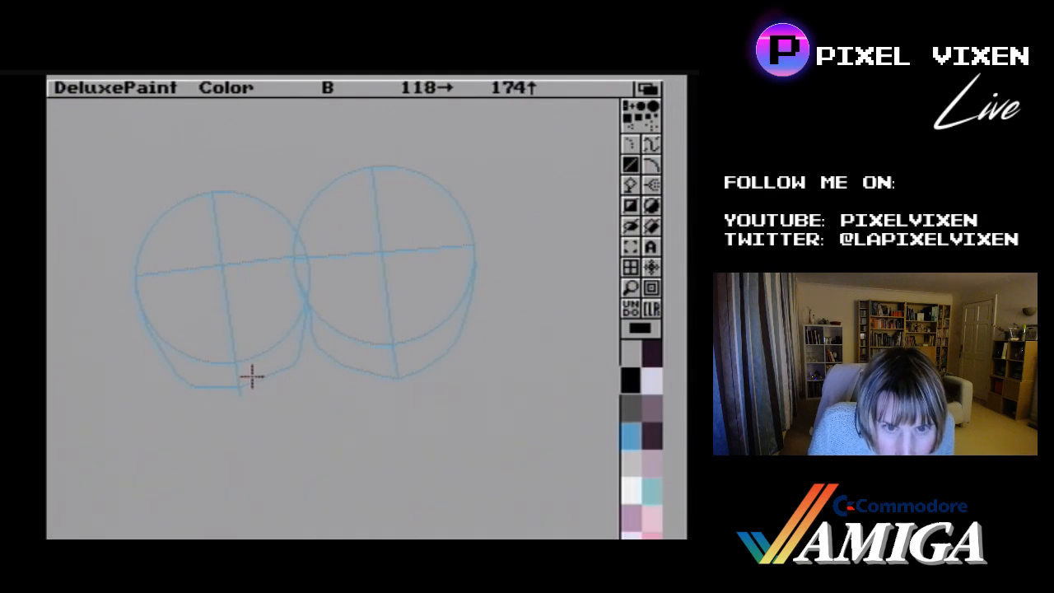
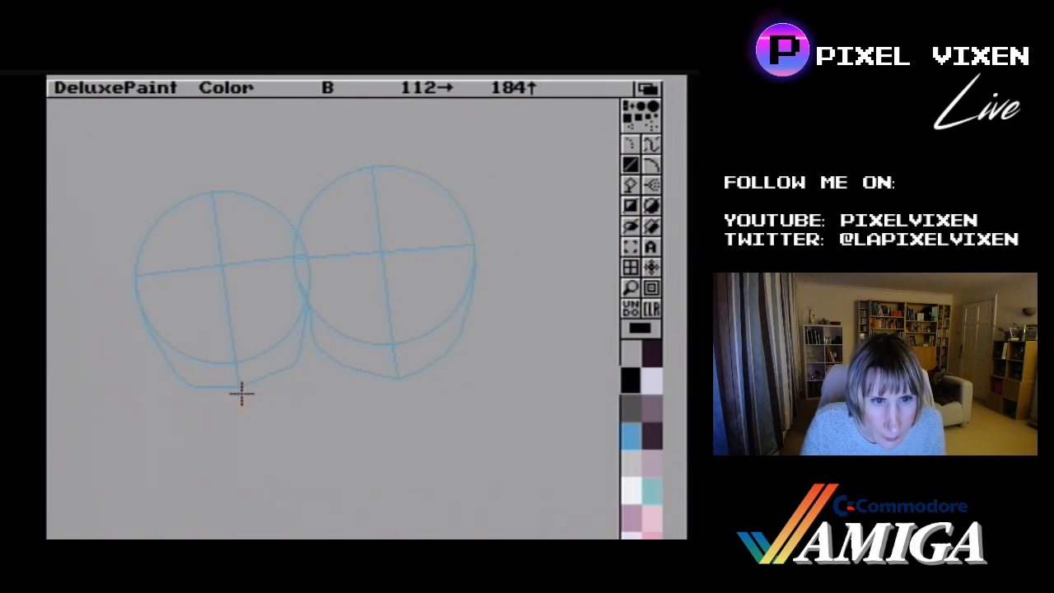
{"action": "left_click_drag", "start_coordinate": [242, 394], "coordinate": [286, 375]}
{"action": "left_click_drag", "start_coordinate": [285, 375], "coordinate": [303, 253]}
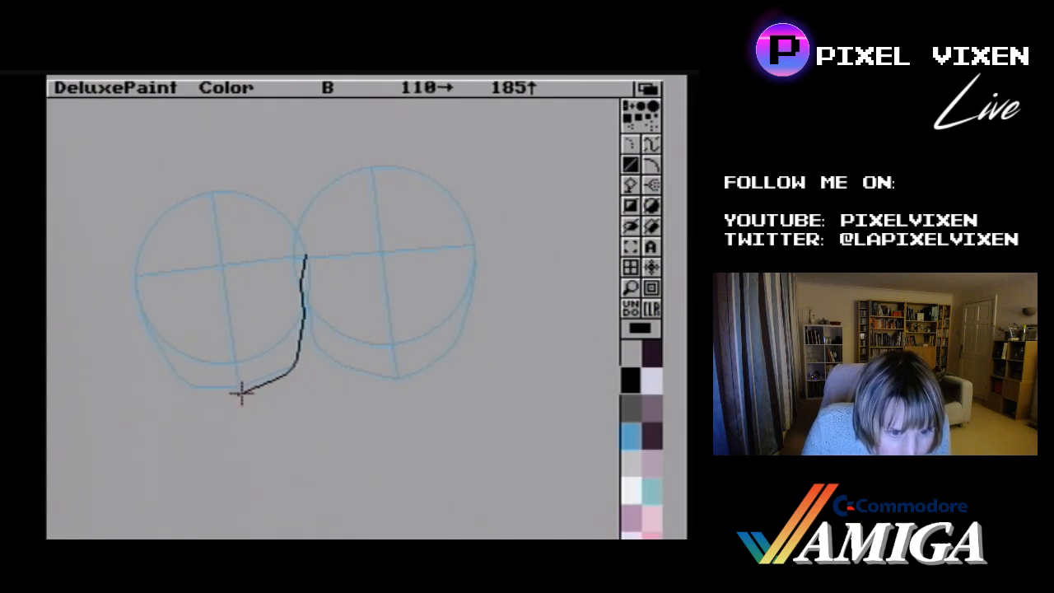
{"action": "mouse_move", "coordinate": [241, 393]}
{"action": "left_mouse_down"}
{"action": "mouse_move", "coordinate": [177, 390]}
{"action": "mouse_move", "coordinate": [196, 391]}
{"action": "left_mouse_up"}
{"action": "left_click_drag", "start_coordinate": [196, 390], "coordinate": [152, 331]}
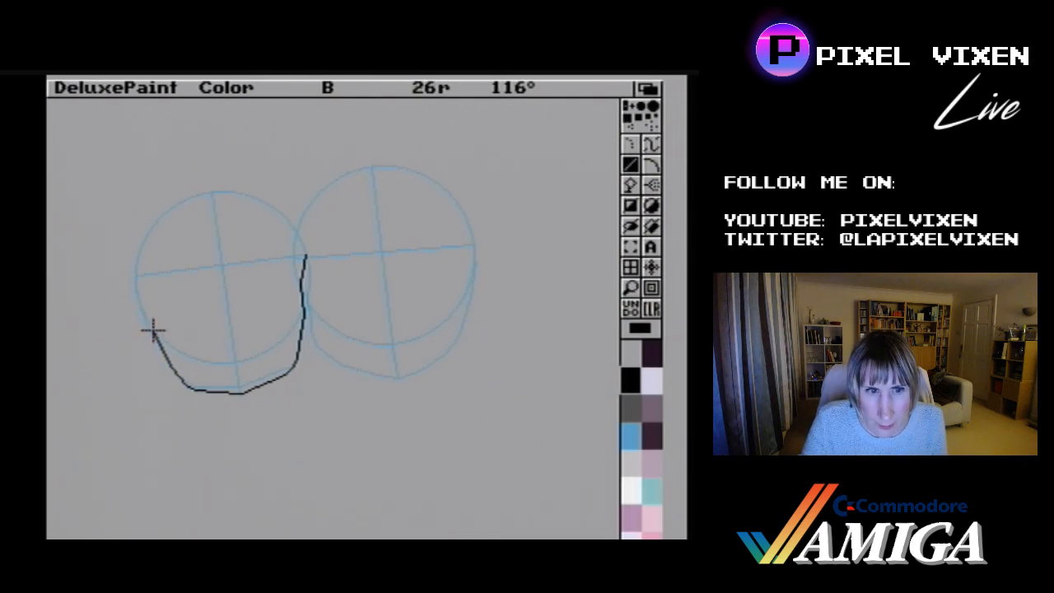
{"action": "left_click_drag", "start_coordinate": [153, 331], "coordinate": [140, 305]}
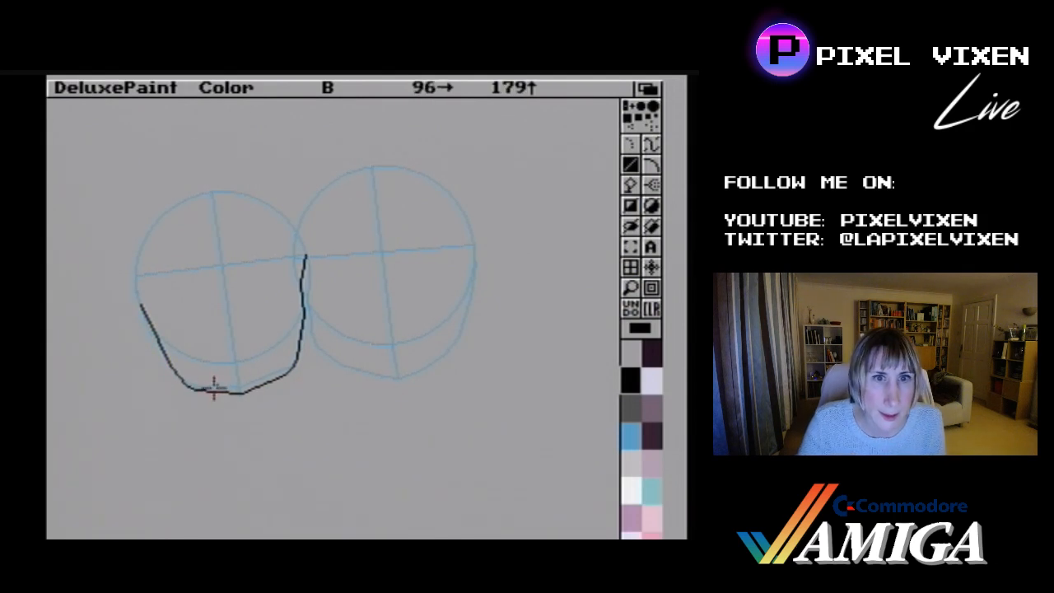
- Erase the first face's outer jaw corner with a filled rectangle and redraw the corner in short black line segments
{"action": "left_click", "coordinate": [635, 221]}
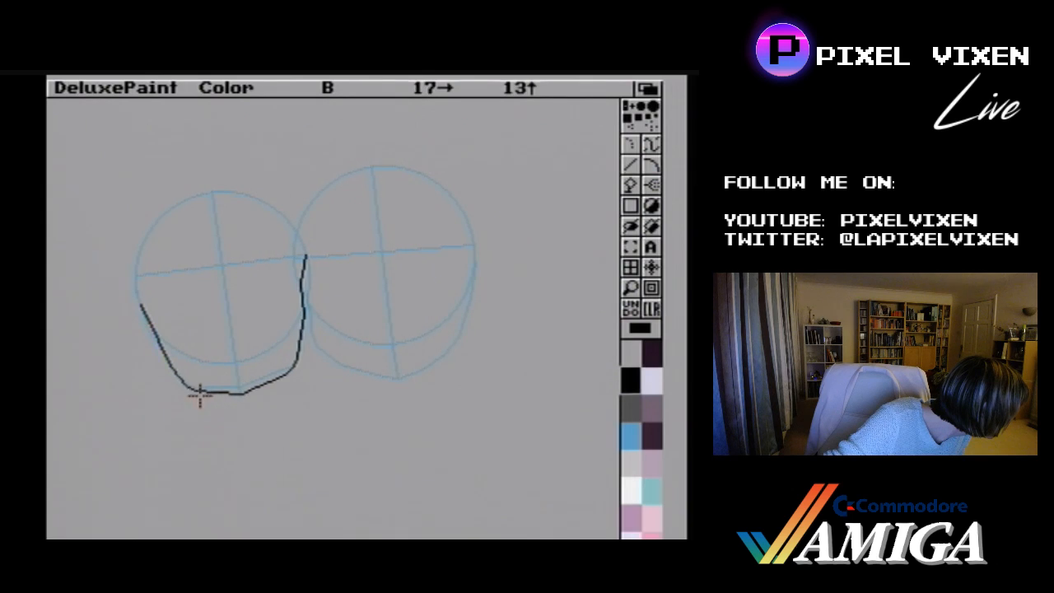
{"action": "left_click_drag", "start_coordinate": [200, 395], "coordinate": [202, 396]}
{"action": "left_click", "coordinate": [627, 169]}
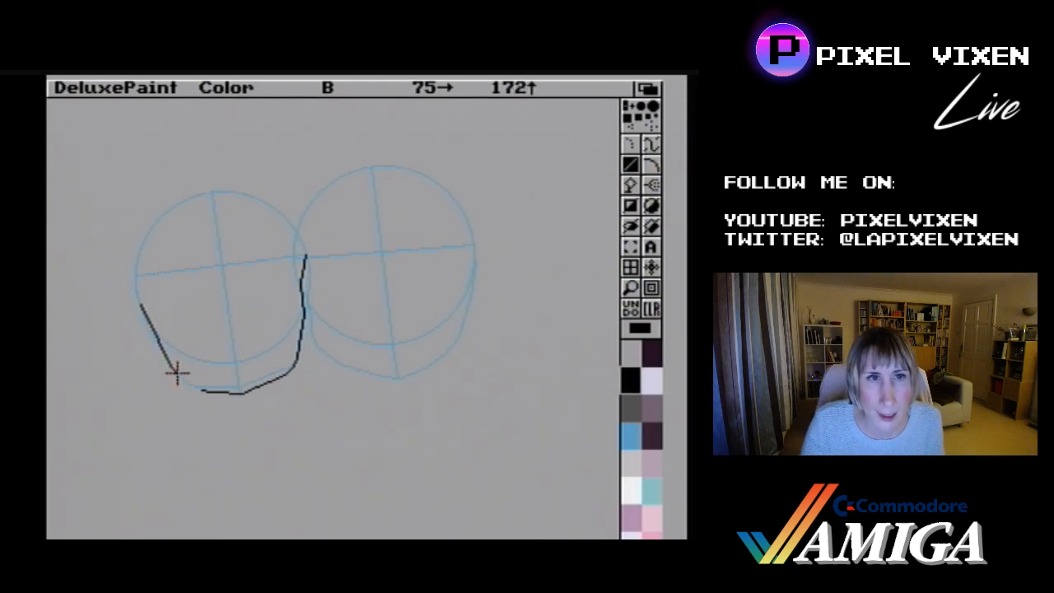
{"action": "left_click_drag", "start_coordinate": [176, 373], "coordinate": [182, 383]}
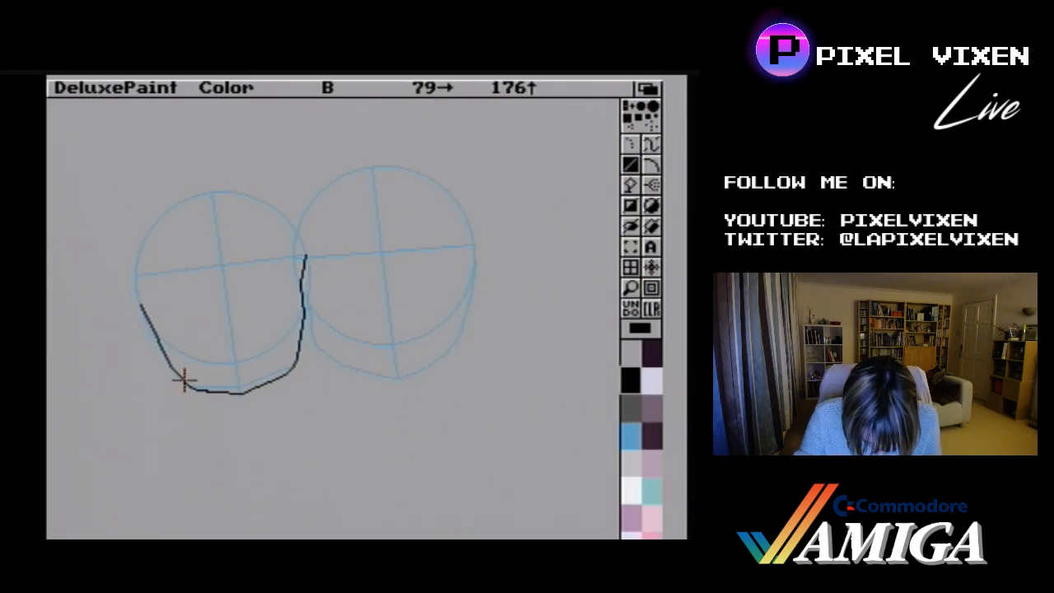
{"action": "mouse_move", "coordinate": [184, 380]}
{"action": "left_mouse_down"}
{"action": "mouse_move", "coordinate": [173, 371]}
{"action": "mouse_move", "coordinate": [181, 377]}
{"action": "left_mouse_up"}
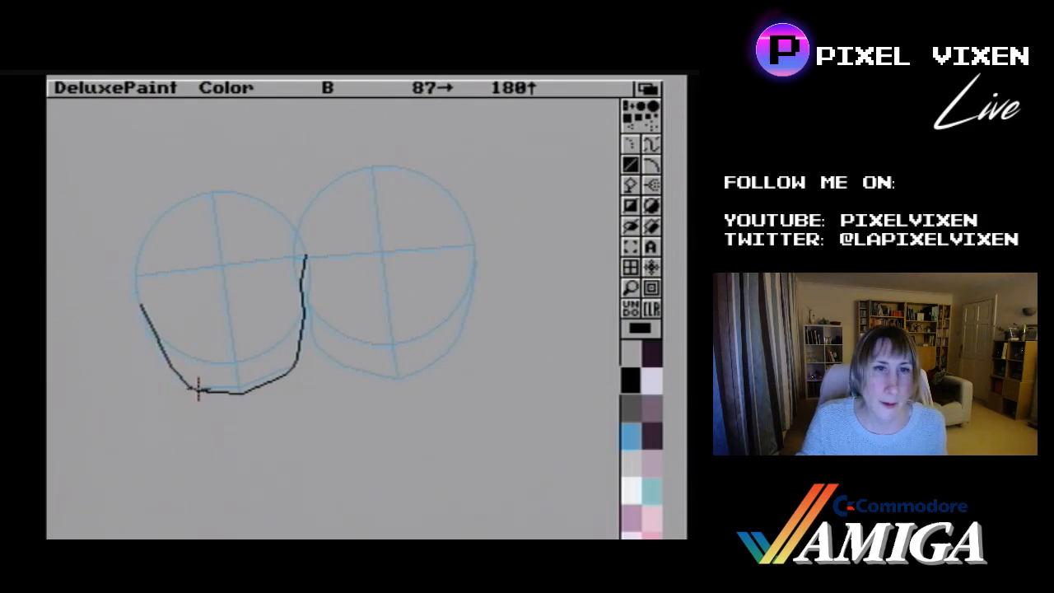
- Magnify the first face's outer jaw corner, erase its black outline with a filled rectangle and leave the magnified view
{"action": "left_click", "coordinate": [630, 287]}
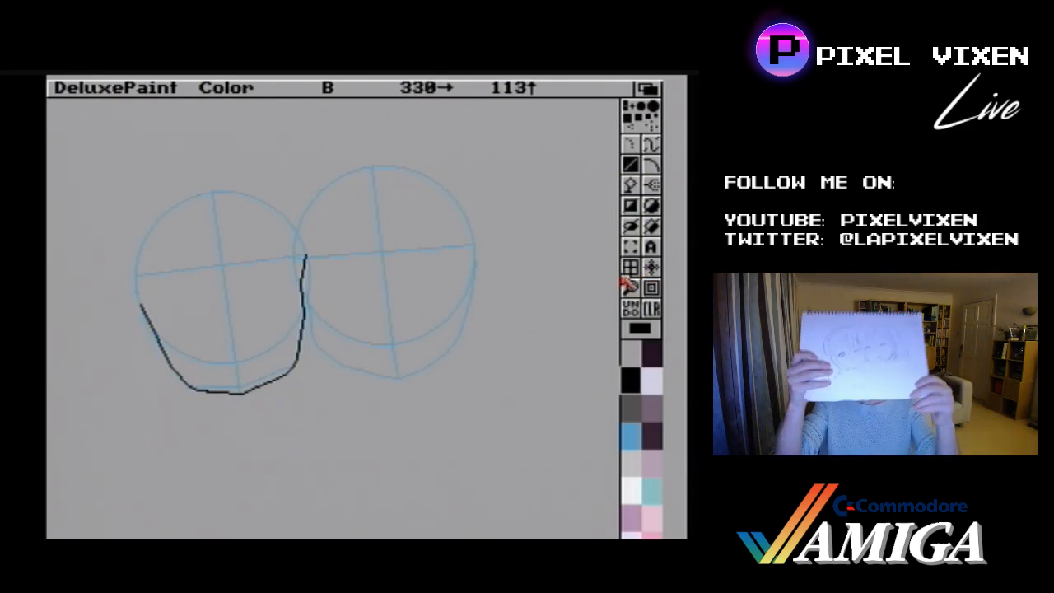
{"action": "left_click", "coordinate": [198, 371]}
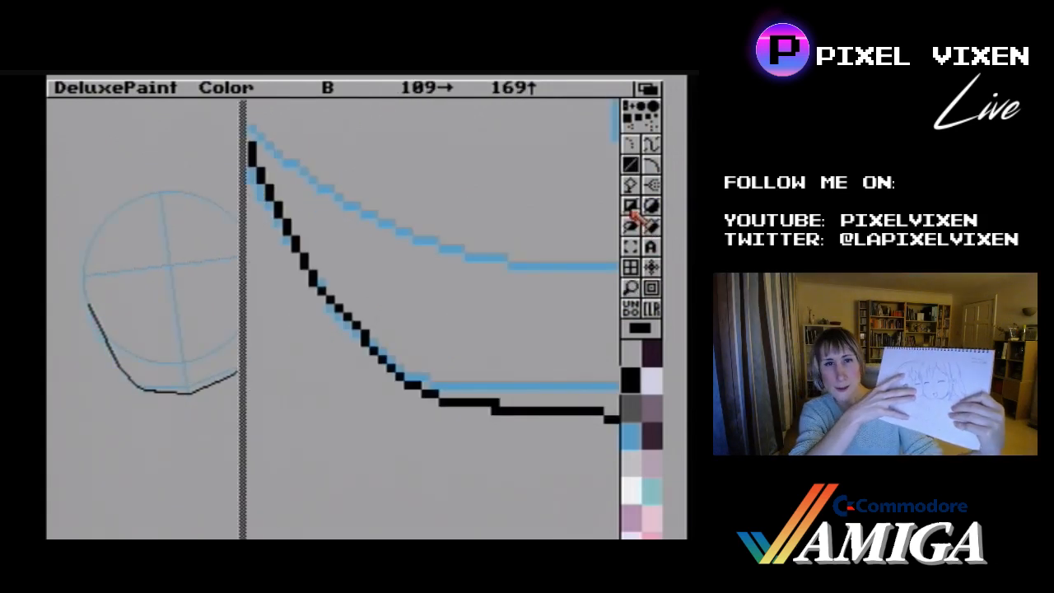
{"action": "right_click", "coordinate": [651, 293]}
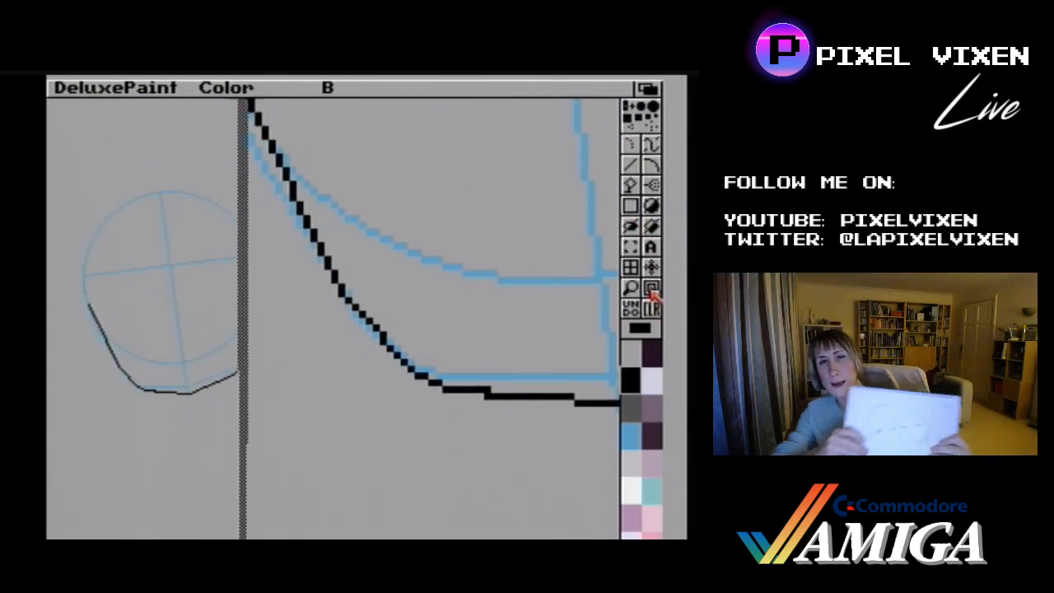
{"action": "right_click", "coordinate": [651, 292]}
{"action": "right_click", "coordinate": [650, 293]}
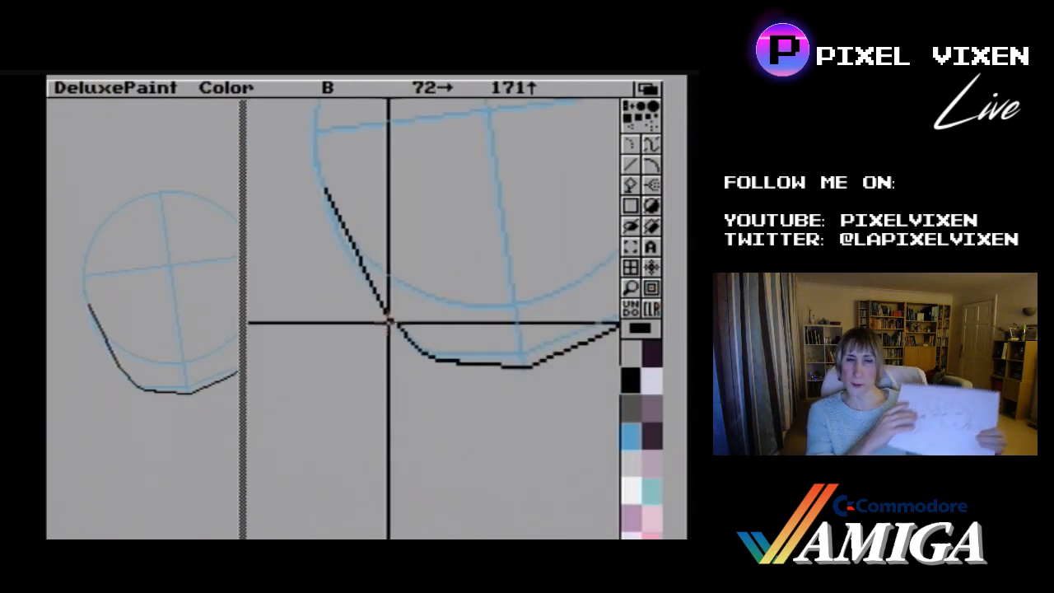
{"action": "left_click_drag", "start_coordinate": [378, 311], "coordinate": [456, 368]}
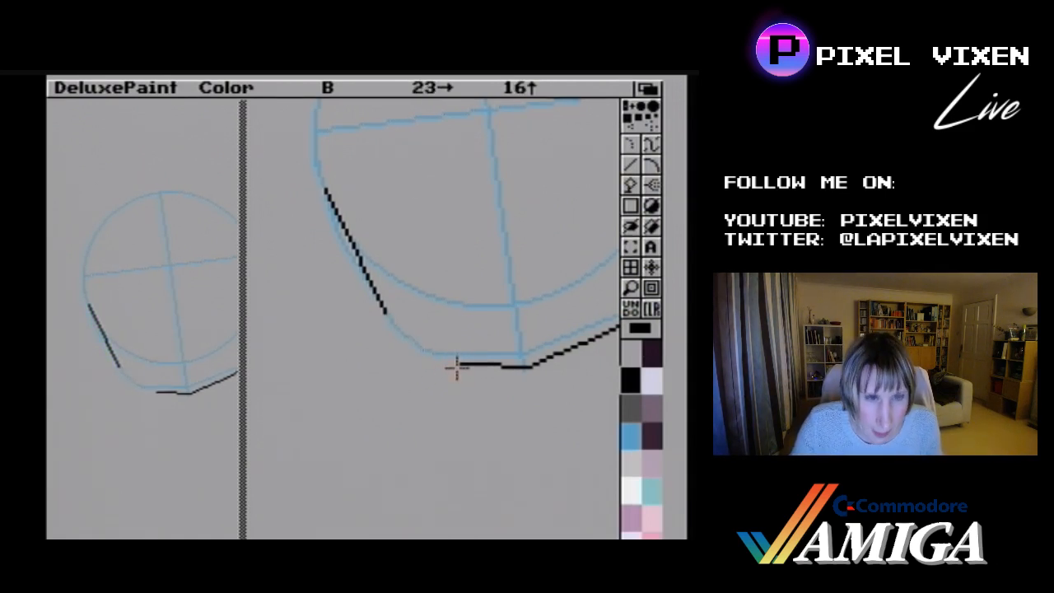
{"action": "left_click", "coordinate": [631, 288]}
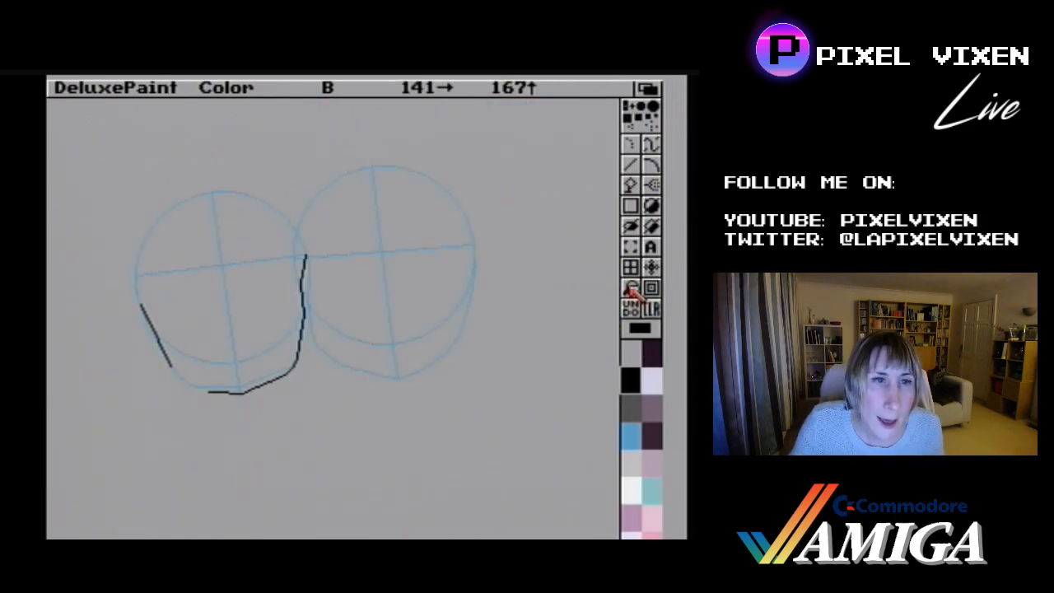
- Close the first face's outer jaw outline with a black curve round the corner and short straight segments at the chin and cheek
{"action": "left_click", "coordinate": [650, 167]}
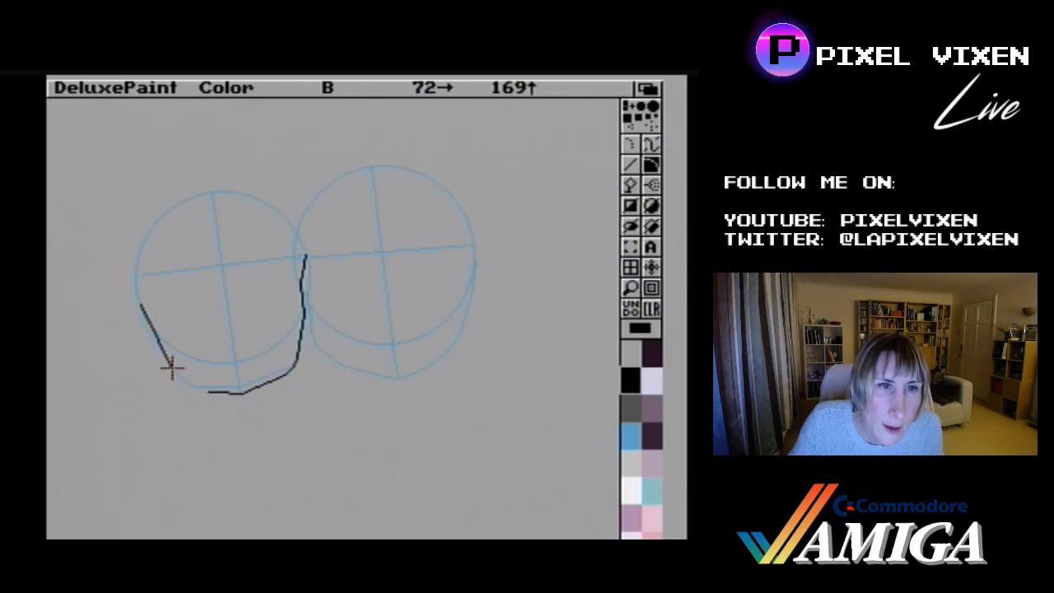
{"action": "left_click_drag", "start_coordinate": [171, 369], "coordinate": [198, 393]}
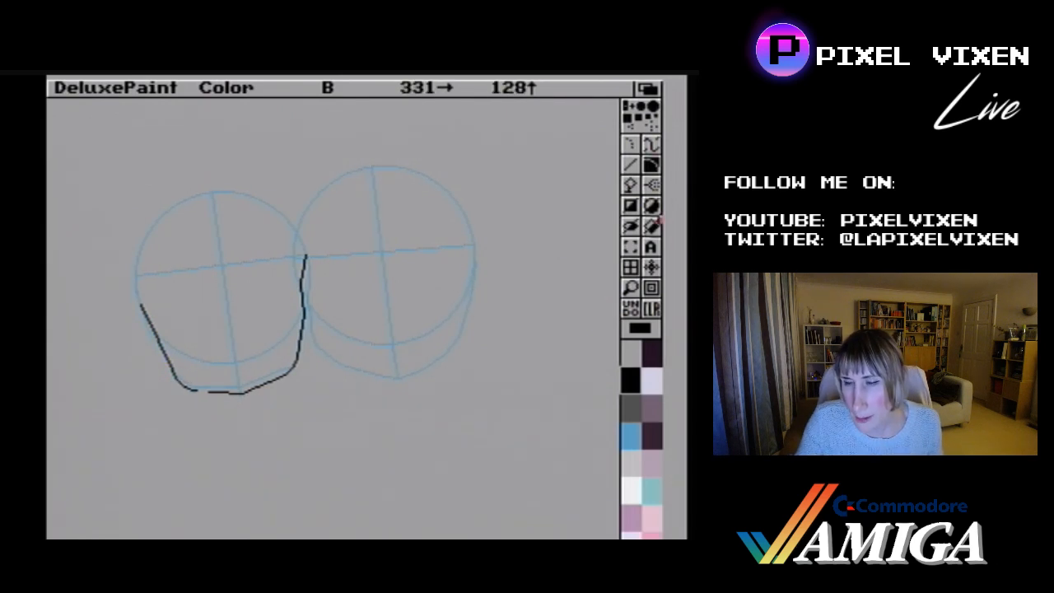
{"action": "left_click", "coordinate": [630, 165]}
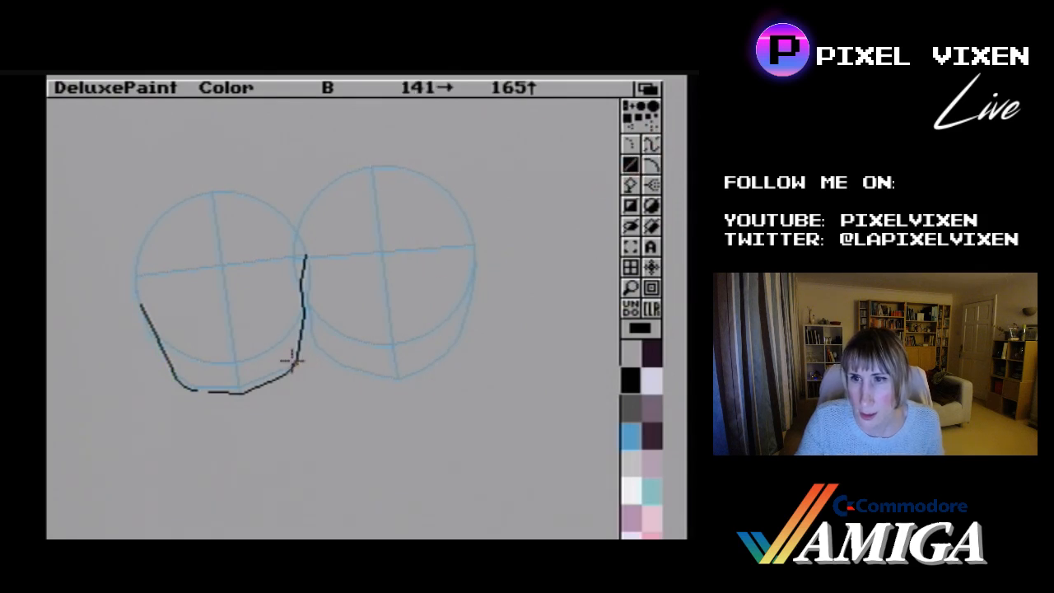
{"action": "left_click_drag", "start_coordinate": [198, 394], "coordinate": [206, 388]}
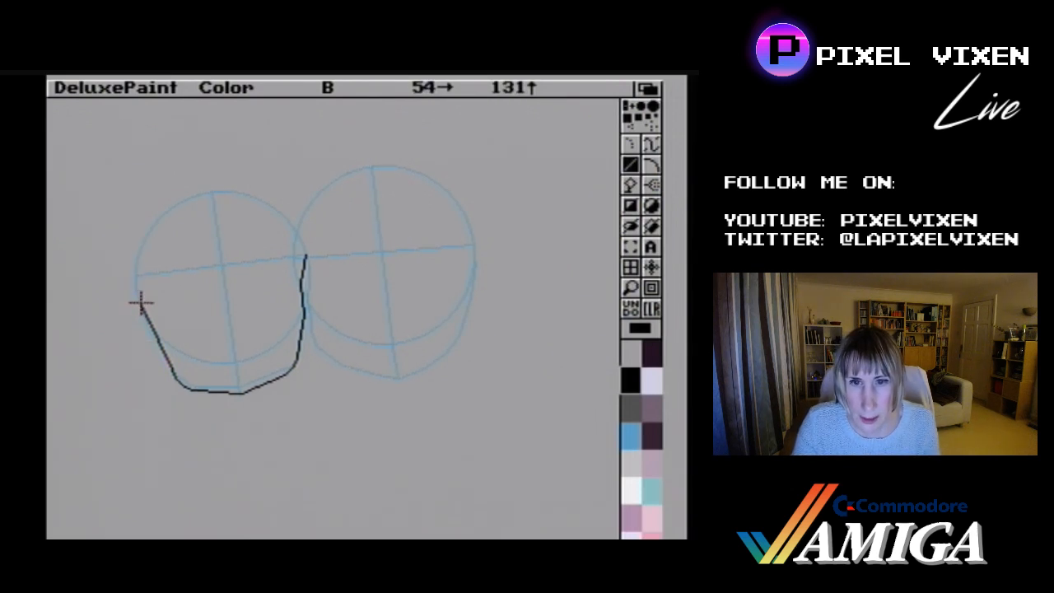
{"action": "mouse_move", "coordinate": [142, 307]}
{"action": "left_mouse_down"}
{"action": "mouse_move", "coordinate": [150, 328]}
{"action": "mouse_move", "coordinate": [140, 298]}
{"action": "left_mouse_up"}
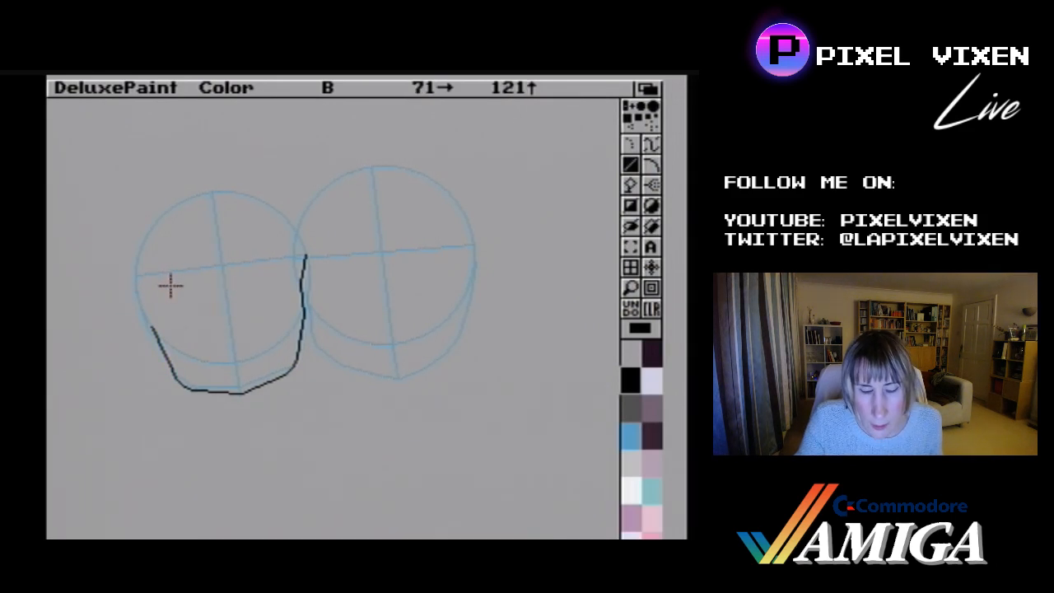
- Draw the first face's outer upper eyelid as a black arch of short line segments along the horizontal guide
{"action": "left_click_drag", "start_coordinate": [163, 284], "coordinate": [169, 277]}
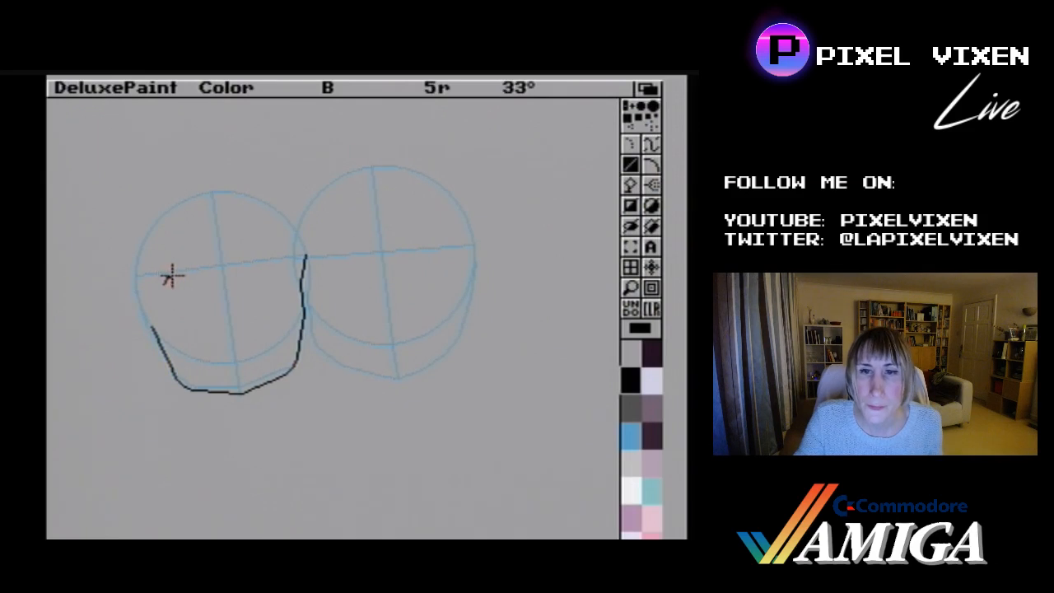
{"action": "left_click_drag", "start_coordinate": [178, 274], "coordinate": [209, 280]}
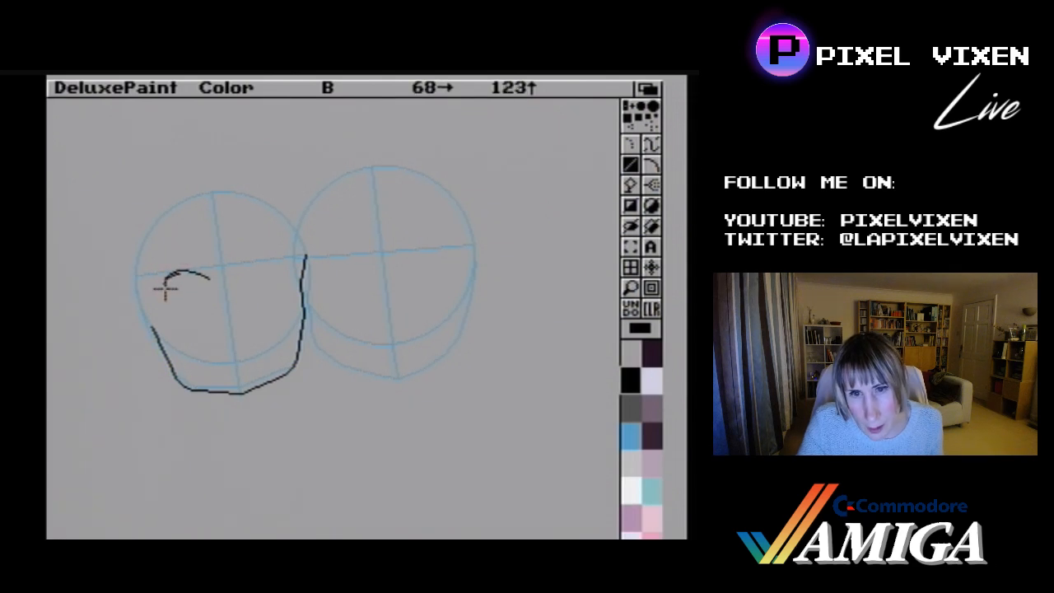
{"action": "left_click_drag", "start_coordinate": [160, 285], "coordinate": [200, 275]}
{"action": "left_click_drag", "start_coordinate": [200, 274], "coordinate": [208, 278]}
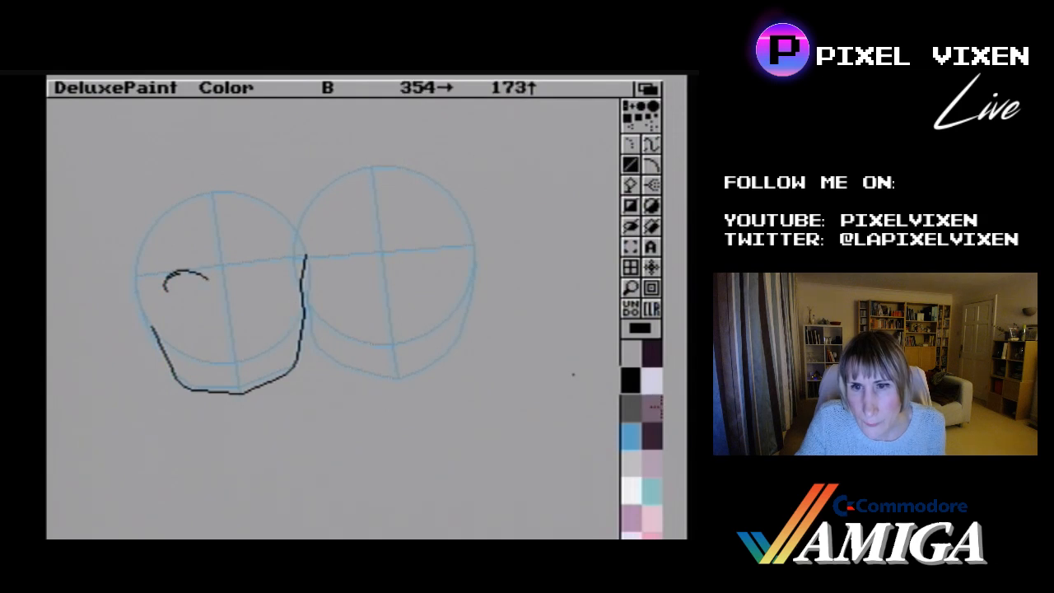
{"action": "left_click", "coordinate": [651, 359]}
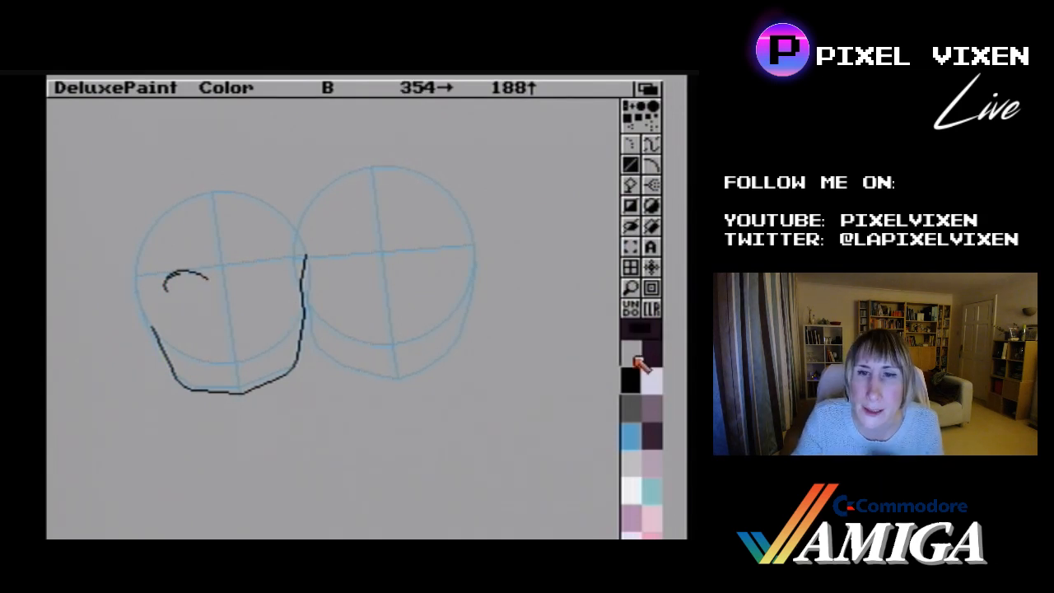
{"action": "right_click", "coordinate": [634, 358]}
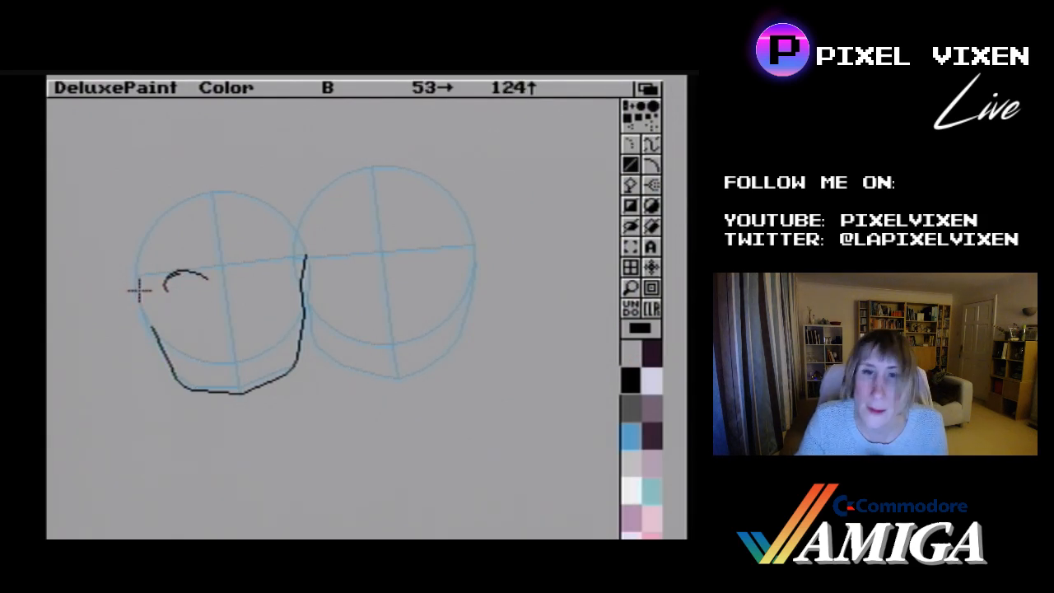
{"action": "right_click", "coordinate": [655, 355]}
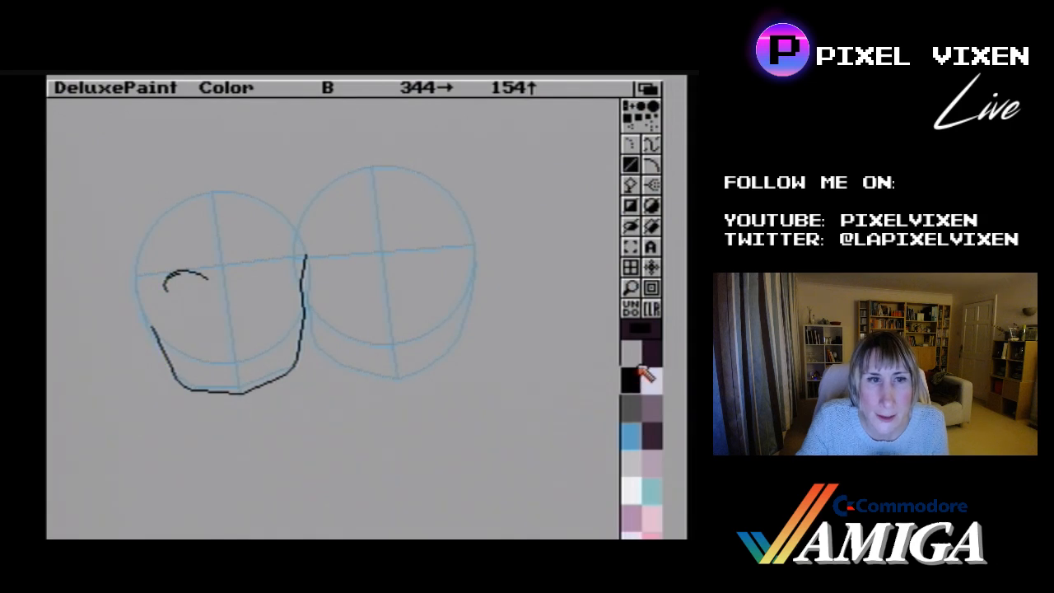
{"action": "left_click", "coordinate": [642, 371]}
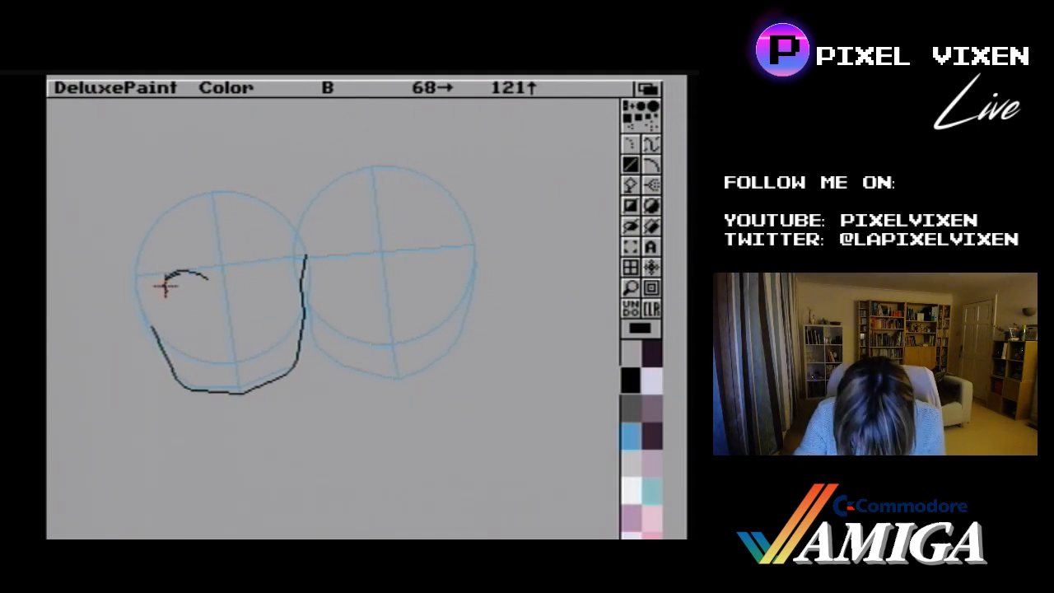
- Add a lower edge to the eyelid arch, magnify the eye and fill the gaps between the lines in black
{"action": "left_click_drag", "start_coordinate": [165, 285], "coordinate": [188, 278]}
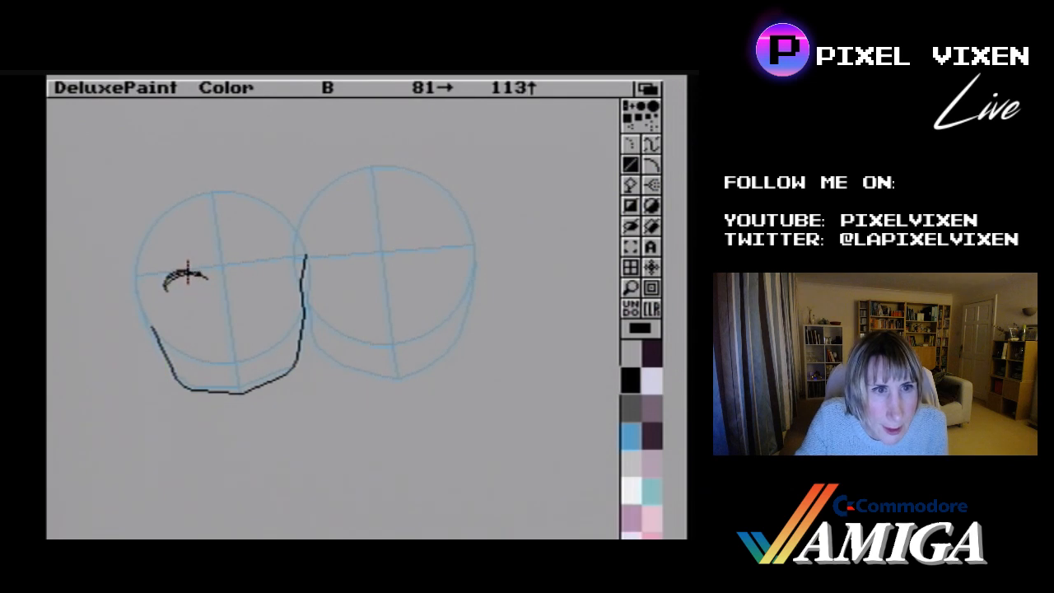
{"action": "key", "text": "f"}
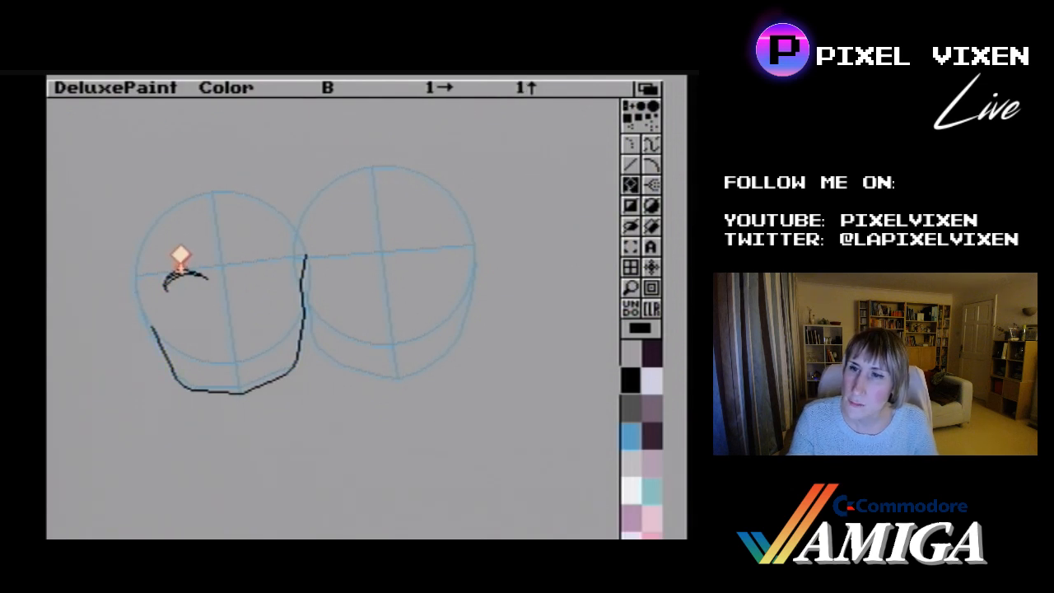
{"action": "key", "text": "m"}
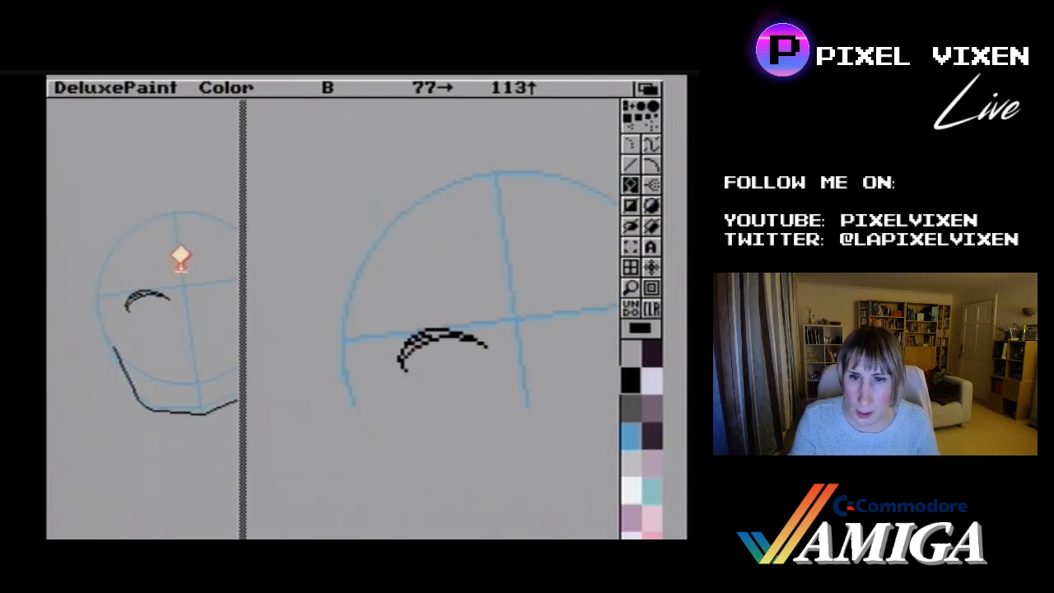
{"action": "left_click", "coordinate": [423, 330]}
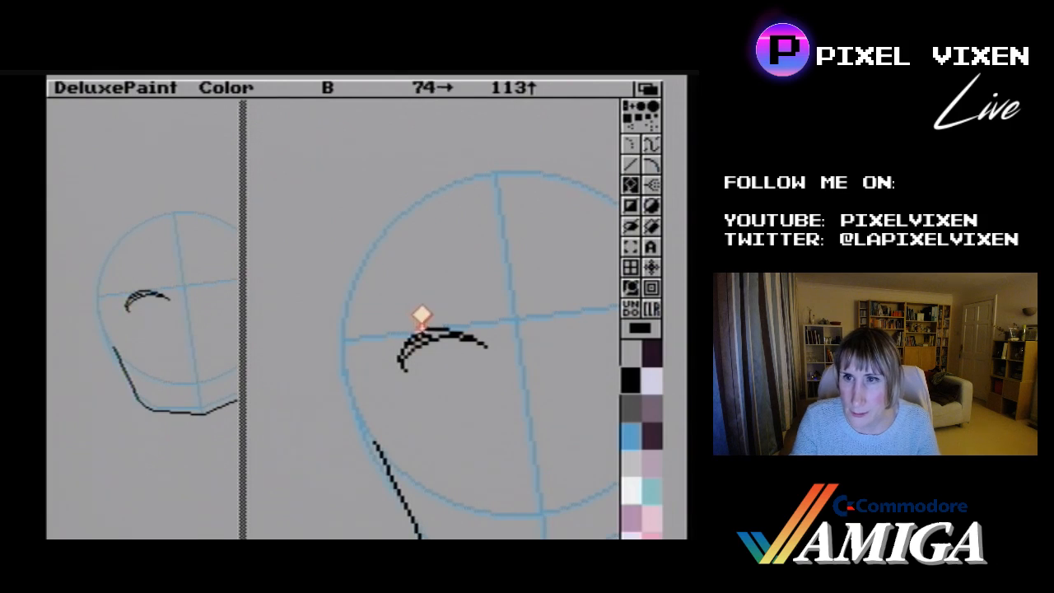
{"action": "left_click", "coordinate": [432, 330]}
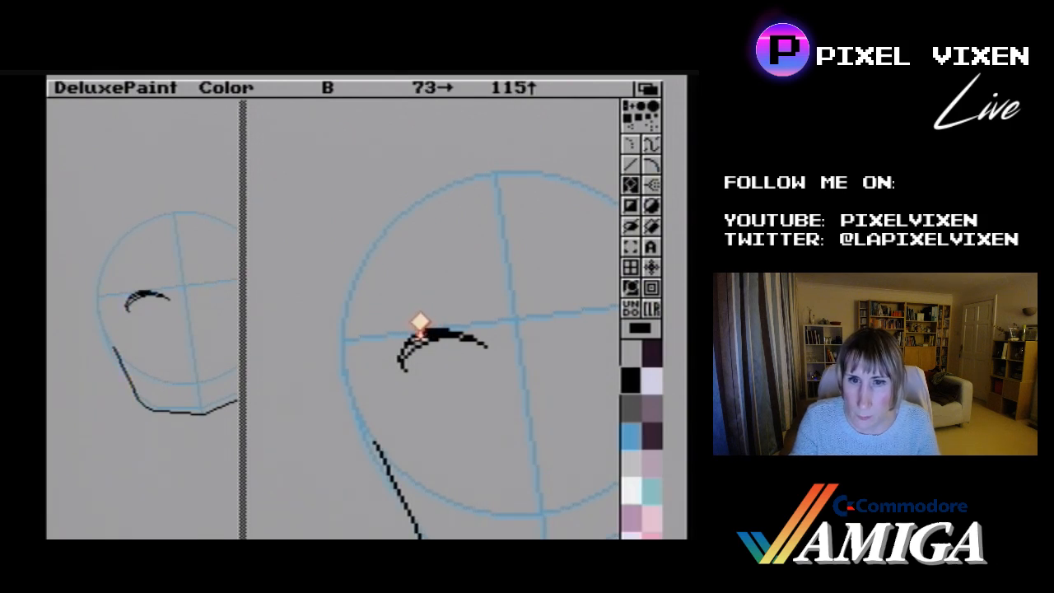
{"action": "key", "text": "v"}
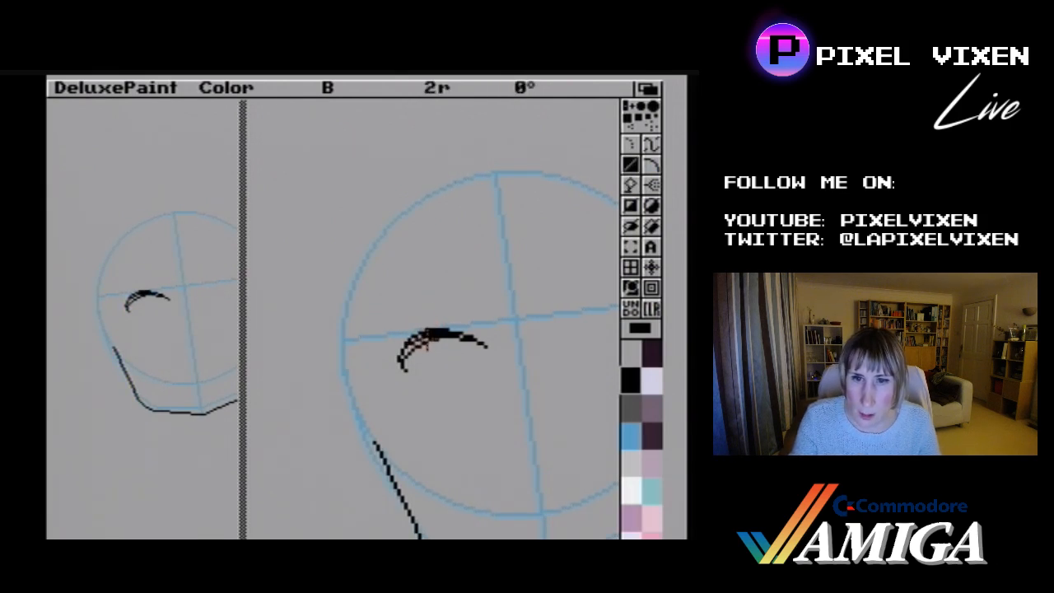
{"action": "mouse_move", "coordinate": [426, 345]}
{"action": "left_mouse_down"}
{"action": "mouse_move", "coordinate": [424, 333]}
{"action": "mouse_move", "coordinate": [405, 356]}
{"action": "left_mouse_up"}
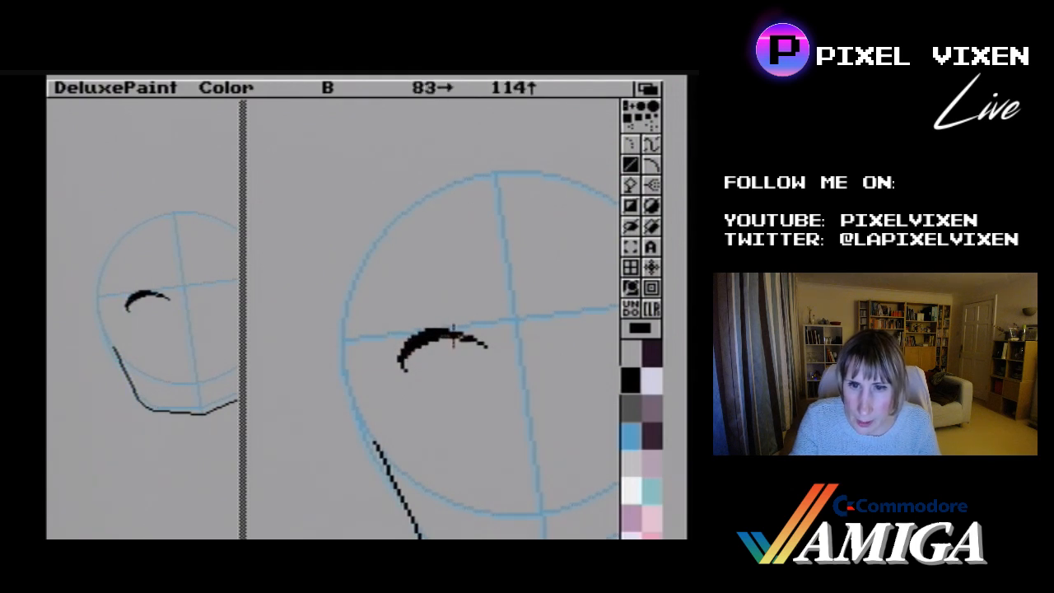
- Smooth and taper both ends of the thick eyelid with short black lines, shortening the end nearest the nose
{"action": "left_click_drag", "start_coordinate": [461, 337], "coordinate": [459, 339]}
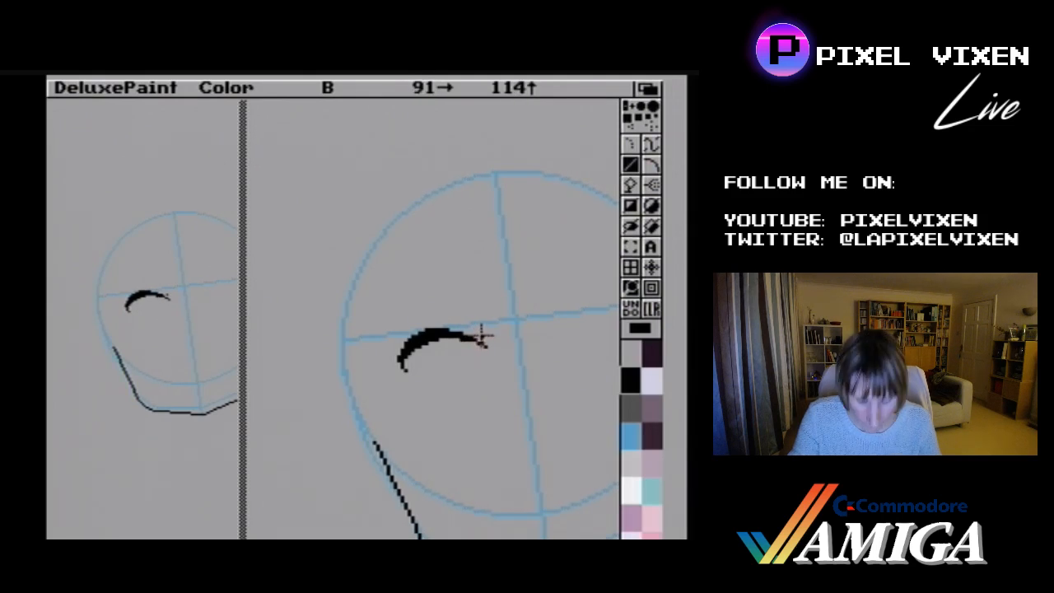
{"action": "mouse_move", "coordinate": [476, 344]}
{"action": "left_mouse_down"}
{"action": "mouse_move", "coordinate": [505, 350]}
{"action": "mouse_move", "coordinate": [483, 348]}
{"action": "left_mouse_up"}
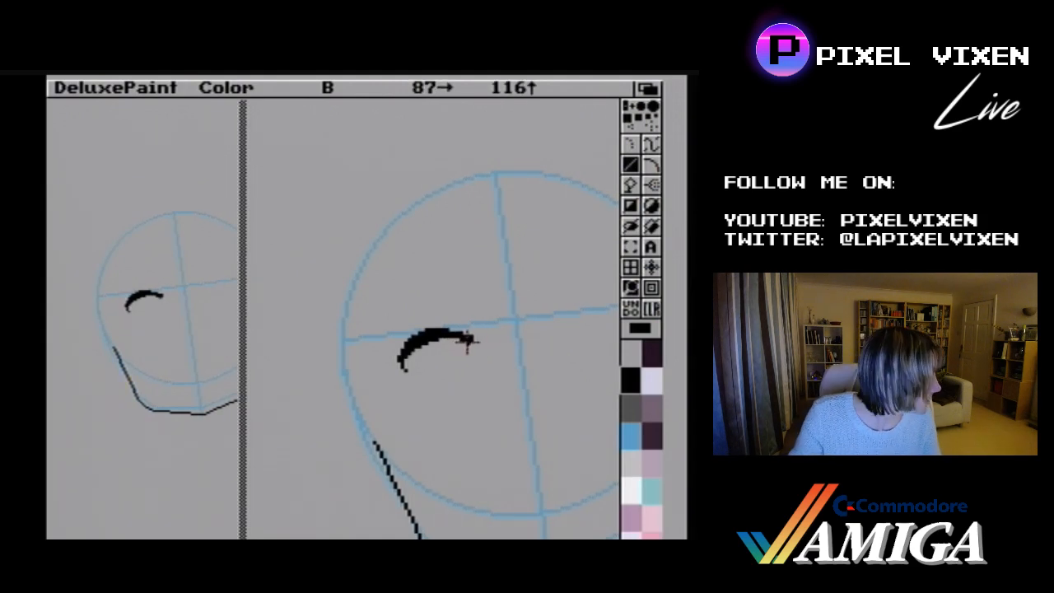
{"action": "left_click_drag", "start_coordinate": [471, 344], "coordinate": [477, 342]}
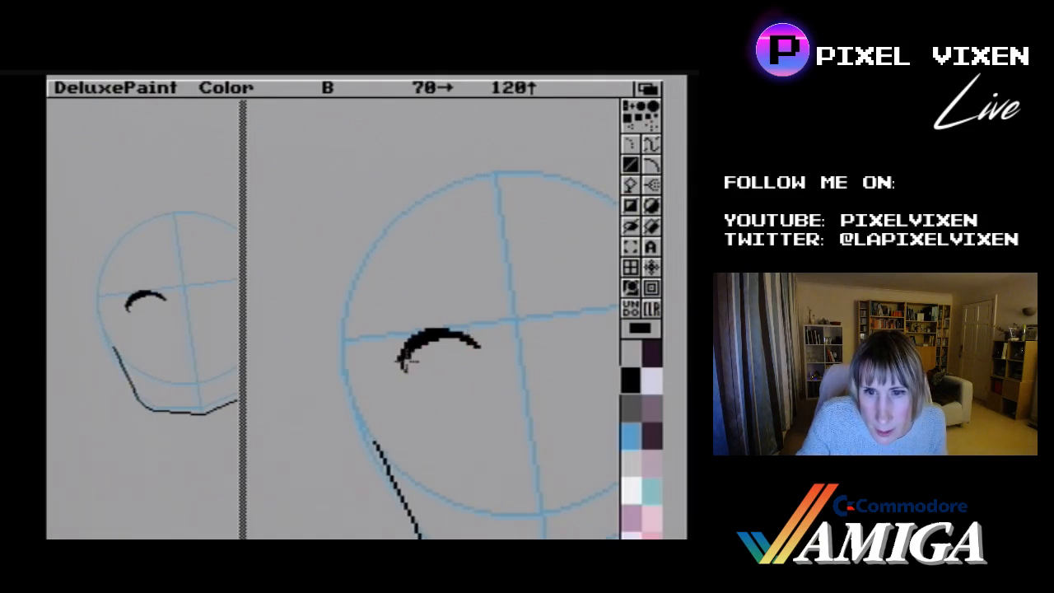
{"action": "left_click_drag", "start_coordinate": [402, 359], "coordinate": [404, 360]}
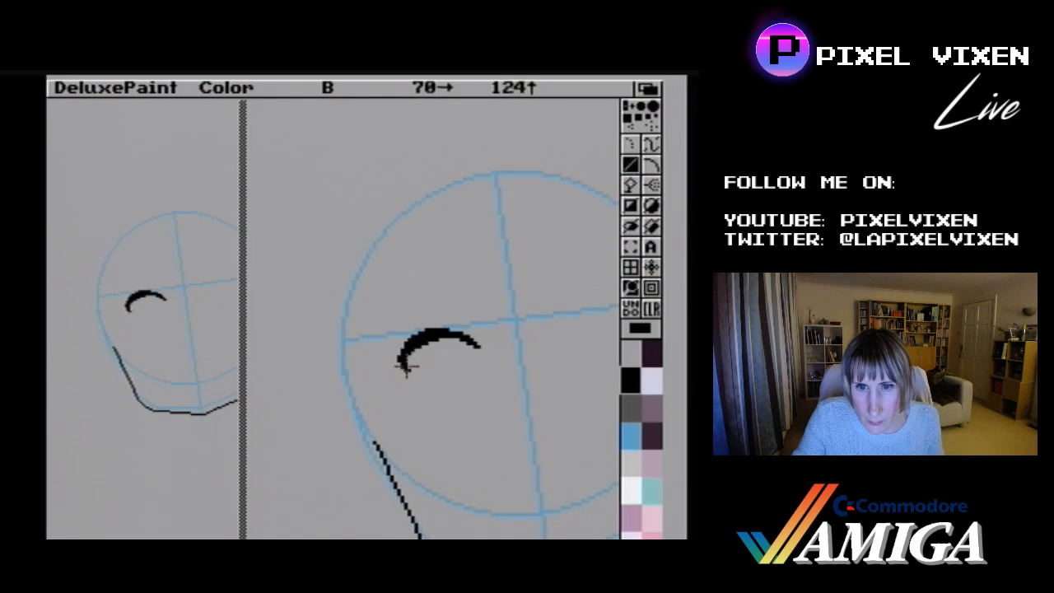
{"action": "mouse_move", "coordinate": [404, 366]}
{"action": "left_mouse_down"}
{"action": "mouse_move", "coordinate": [412, 375]}
{"action": "mouse_move", "coordinate": [413, 356]}
{"action": "left_mouse_up"}
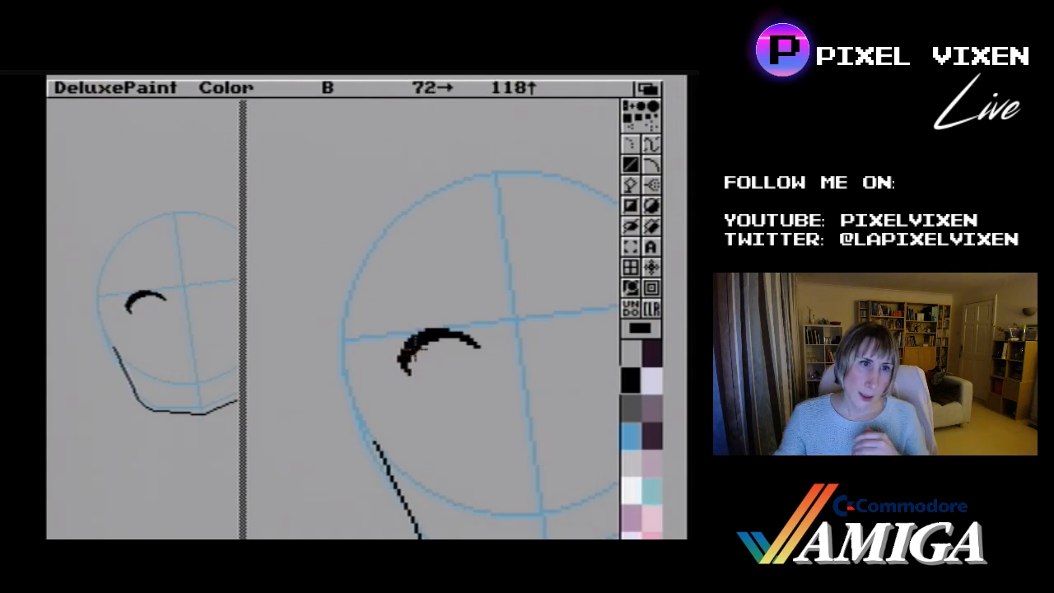
- Outline the iris beneath the upper eyelid in short black line segments, with two curved sides joined along the lower edge
{"action": "left_click", "coordinate": [427, 389]}
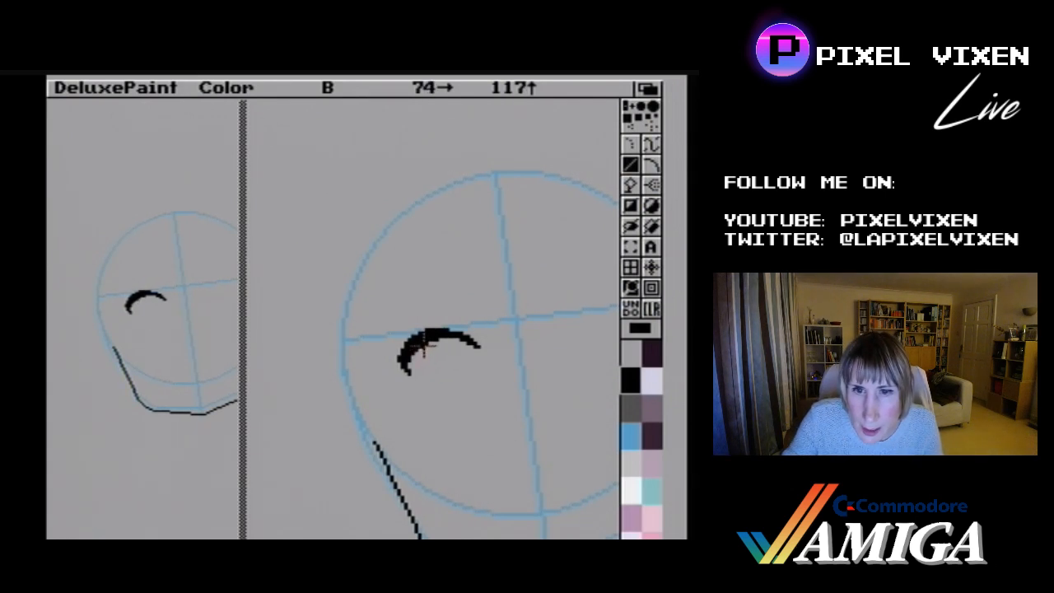
{"action": "left_click_drag", "start_coordinate": [423, 349], "coordinate": [423, 359]}
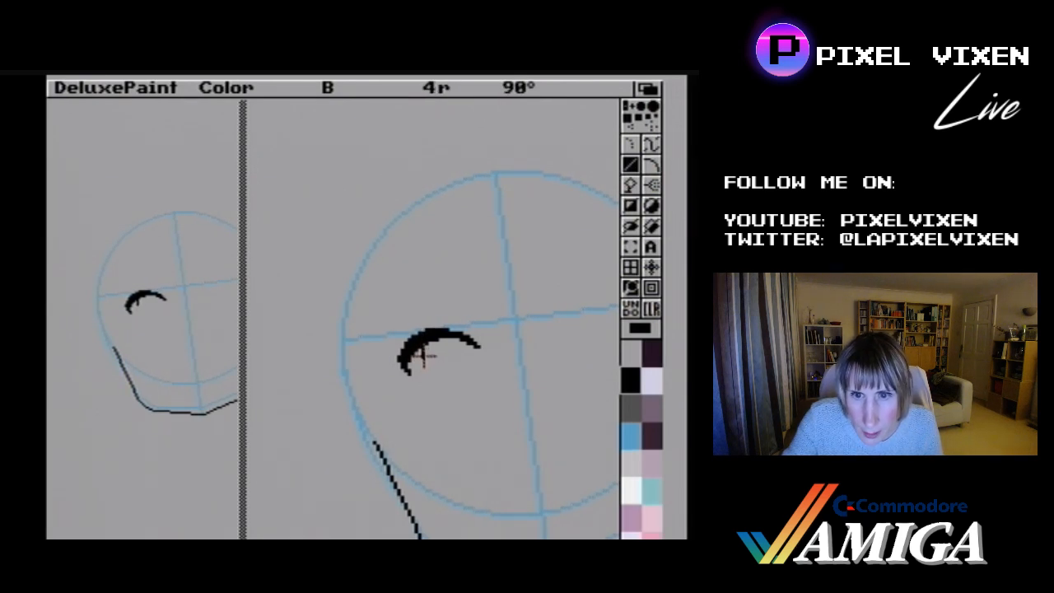
{"action": "mouse_move", "coordinate": [423, 355]}
{"action": "left_mouse_down"}
{"action": "mouse_move", "coordinate": [442, 387]}
{"action": "mouse_move", "coordinate": [427, 357]}
{"action": "mouse_move", "coordinate": [431, 371]}
{"action": "left_mouse_up"}
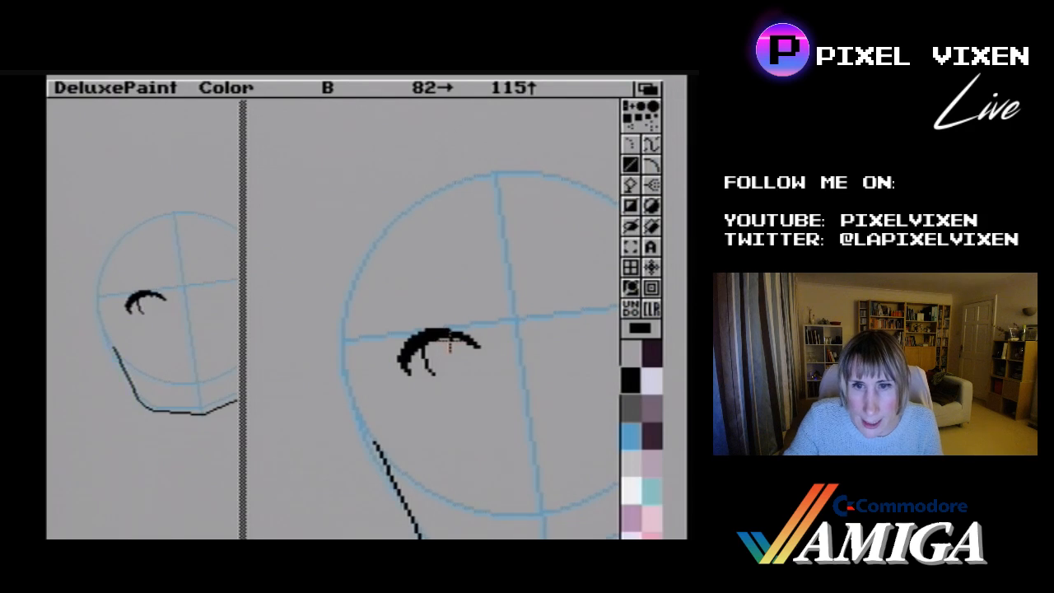
{"action": "left_click_drag", "start_coordinate": [450, 347], "coordinate": [461, 361]}
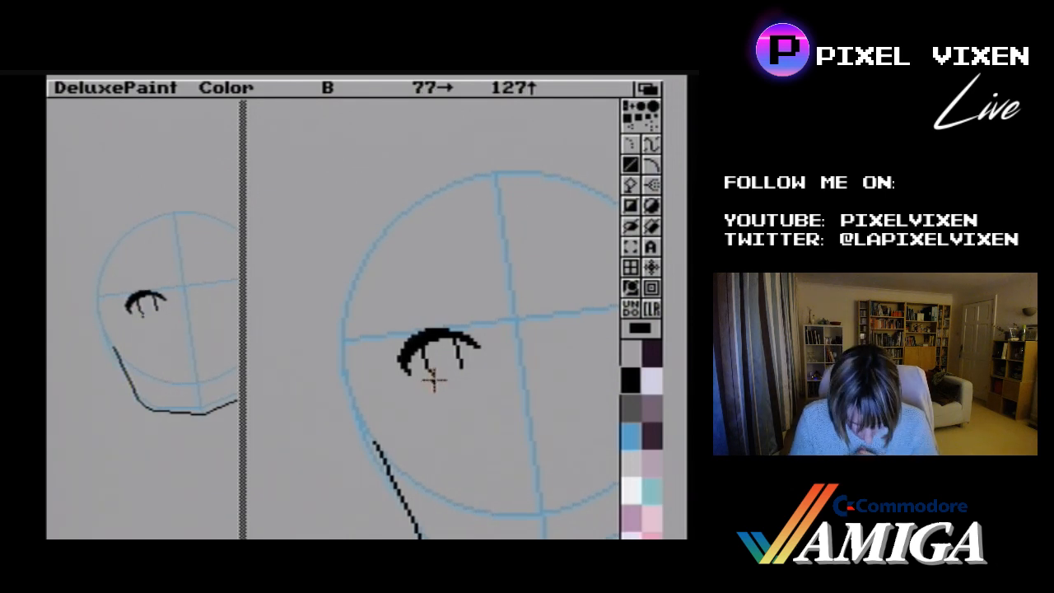
{"action": "left_click_drag", "start_coordinate": [435, 379], "coordinate": [438, 372]}
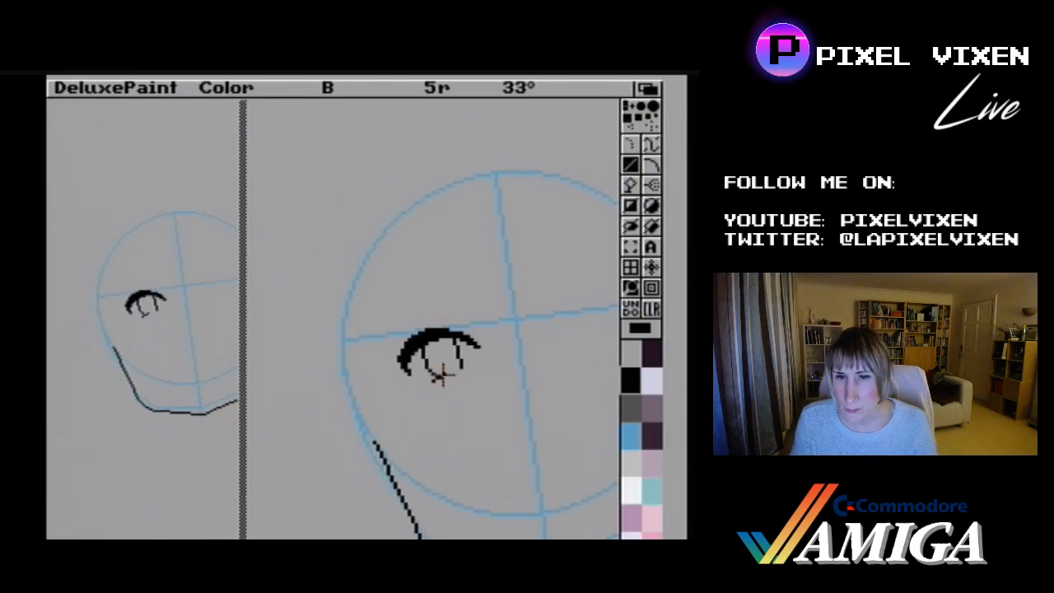
{"action": "left_click_drag", "start_coordinate": [447, 375], "coordinate": [464, 374]}
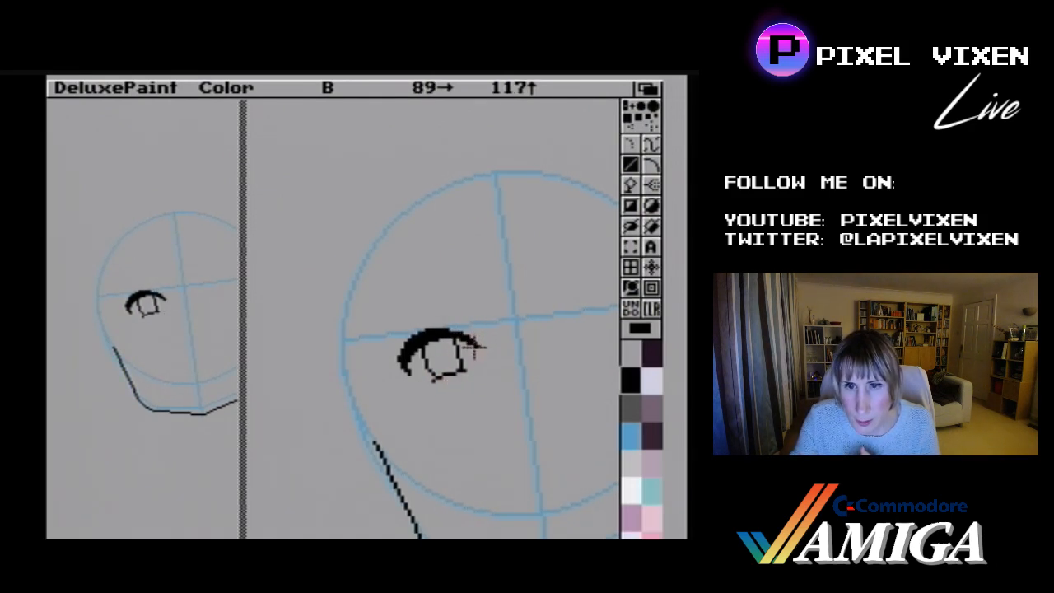
- Trim and redraw the eyelid's tip nearest the nose, and thicken the upper edge of its outer side in black
{"action": "left_click_drag", "start_coordinate": [479, 349], "coordinate": [476, 349]}
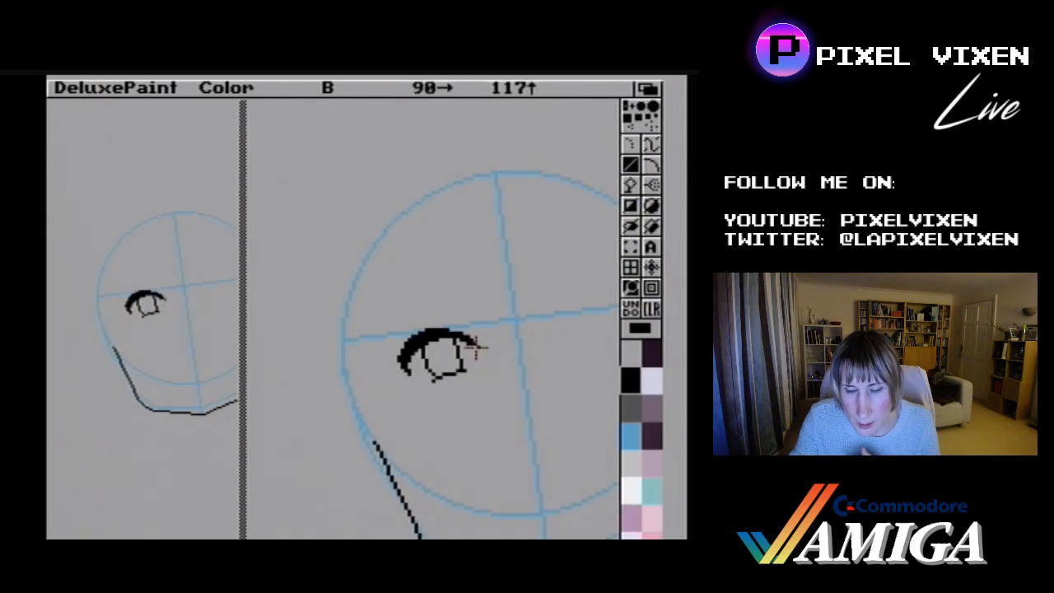
{"action": "right_click", "coordinate": [478, 344]}
{"action": "right_click", "coordinate": [468, 342]}
{"action": "left_click_drag", "start_coordinate": [467, 341], "coordinate": [475, 344]}
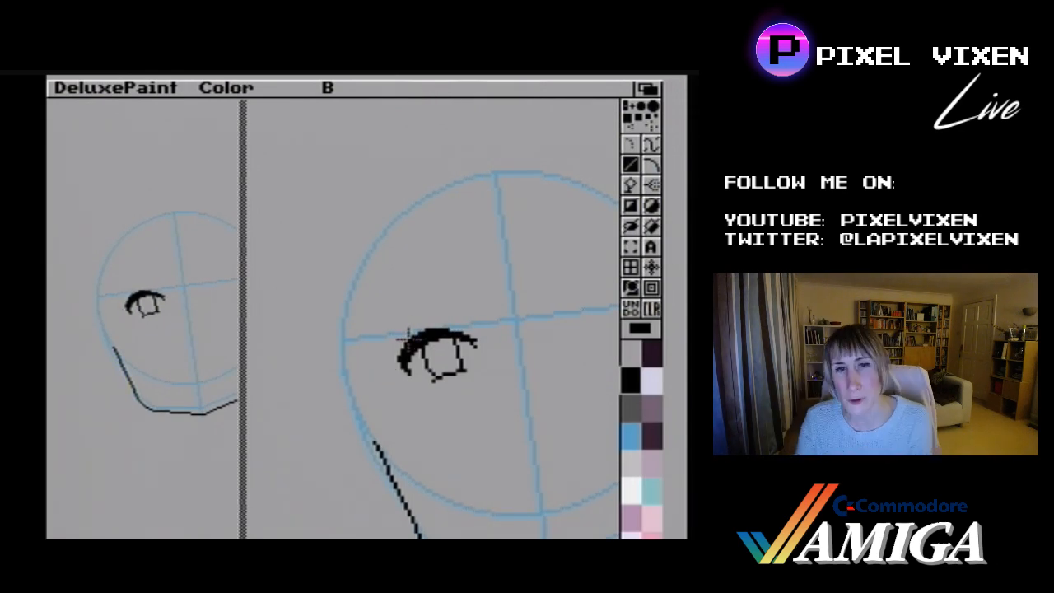
{"action": "left_click_drag", "start_coordinate": [406, 336], "coordinate": [422, 326]}
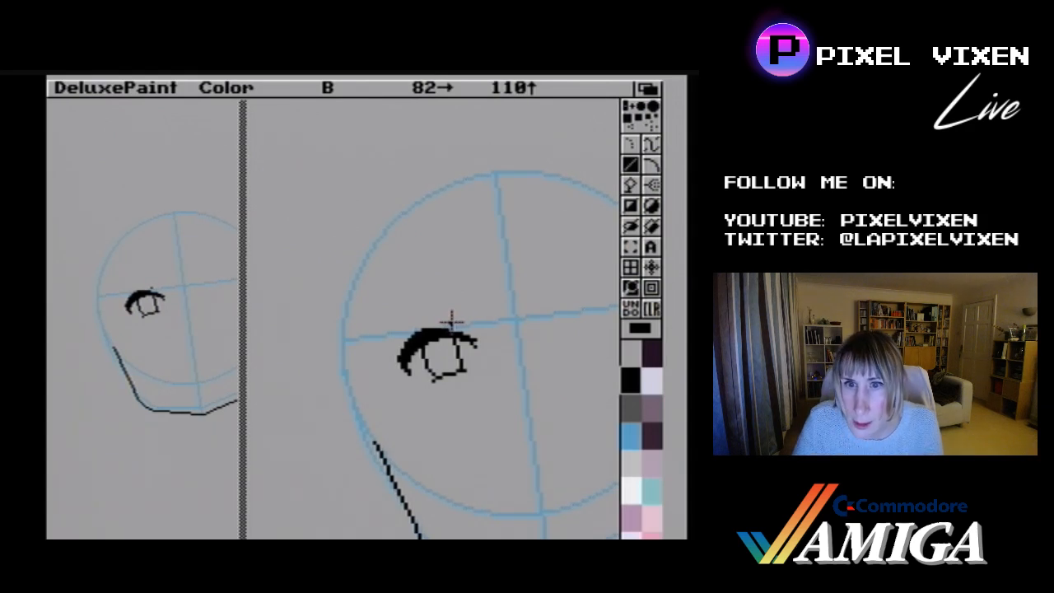
- Draw a thin curved crease just above the upper eyelid in short black line segments
{"action": "left_click_drag", "start_coordinate": [446, 317], "coordinate": [457, 319]}
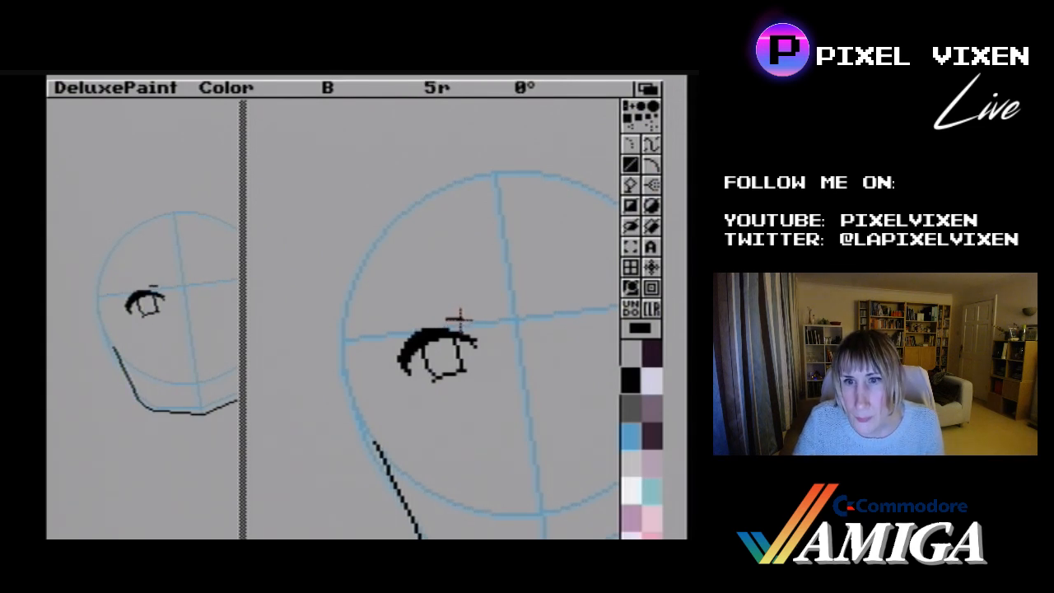
{"action": "left_click_drag", "start_coordinate": [459, 318], "coordinate": [456, 317]}
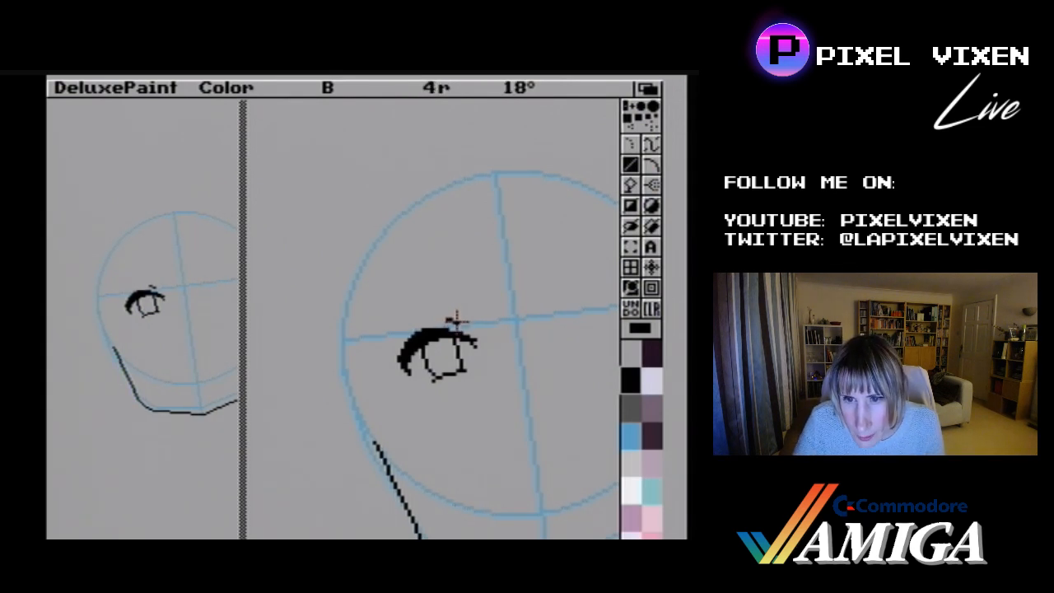
{"action": "left_click_drag", "start_coordinate": [464, 323], "coordinate": [443, 316]}
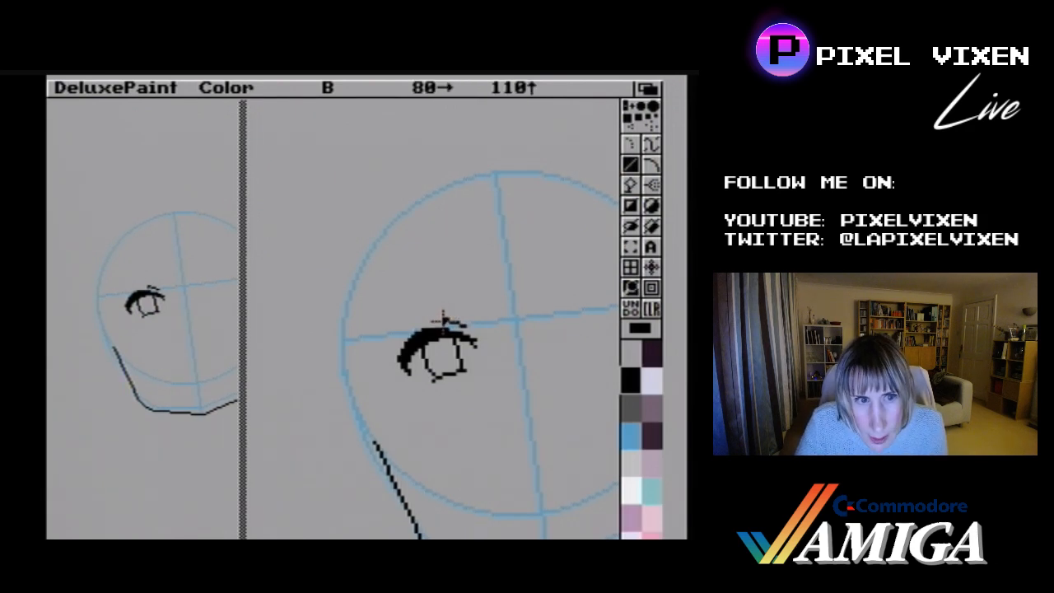
{"action": "left_click_drag", "start_coordinate": [437, 317], "coordinate": [442, 320]}
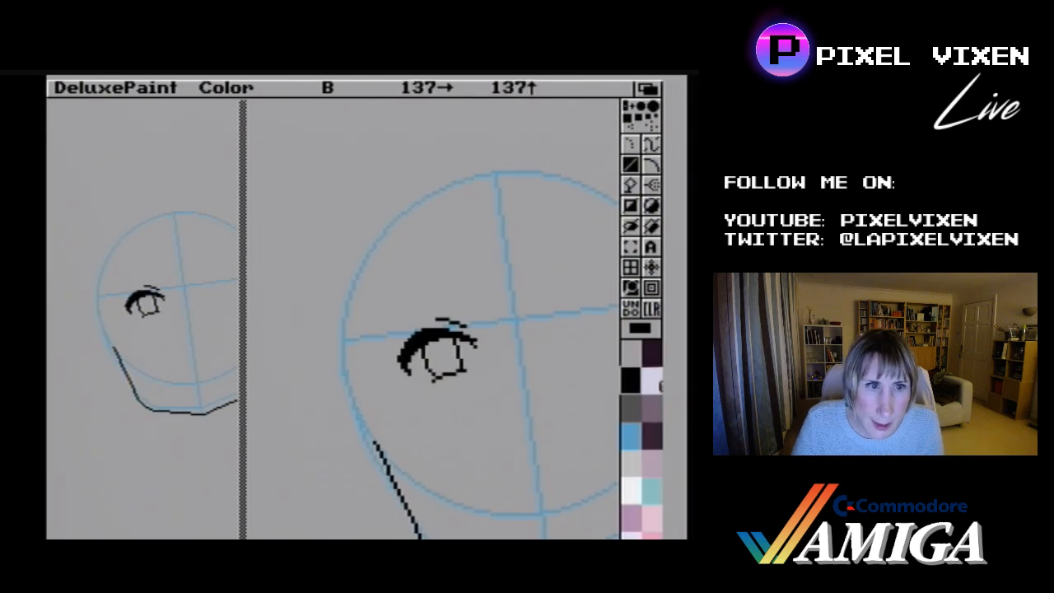
- Cut out the lower part of the iris outline as a freehand brush and stamp it slightly lower to lengthen the iris
{"action": "left_click", "coordinate": [630, 247]}
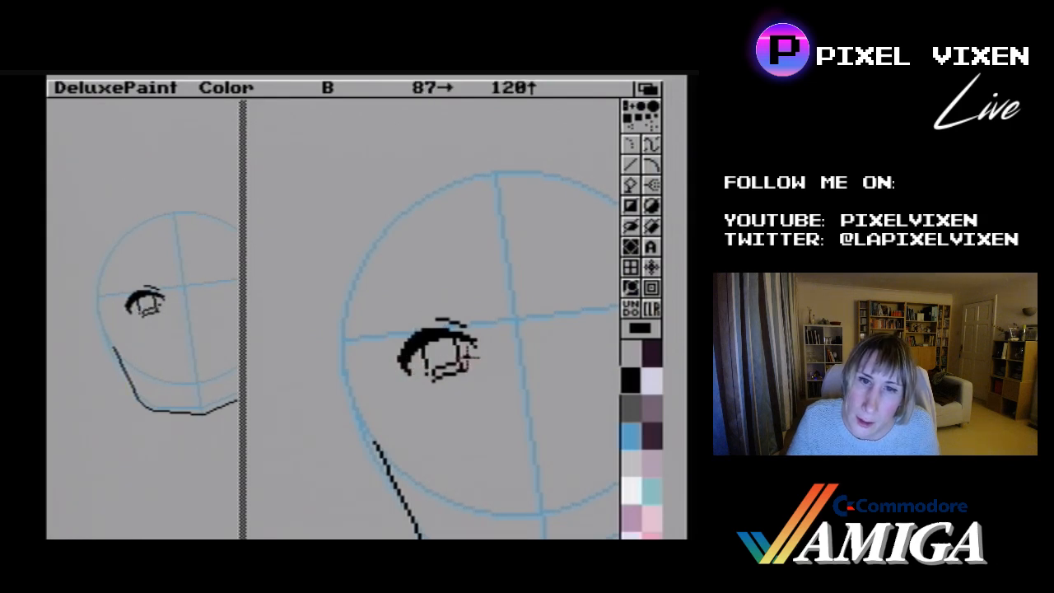
{"action": "mouse_move", "coordinate": [473, 384]}
{"action": "left_mouse_down"}
{"action": "mouse_move", "coordinate": [404, 393]}
{"action": "mouse_move", "coordinate": [429, 399]}
{"action": "left_mouse_up"}
{"action": "left_click_drag", "start_coordinate": [429, 398], "coordinate": [425, 373]}
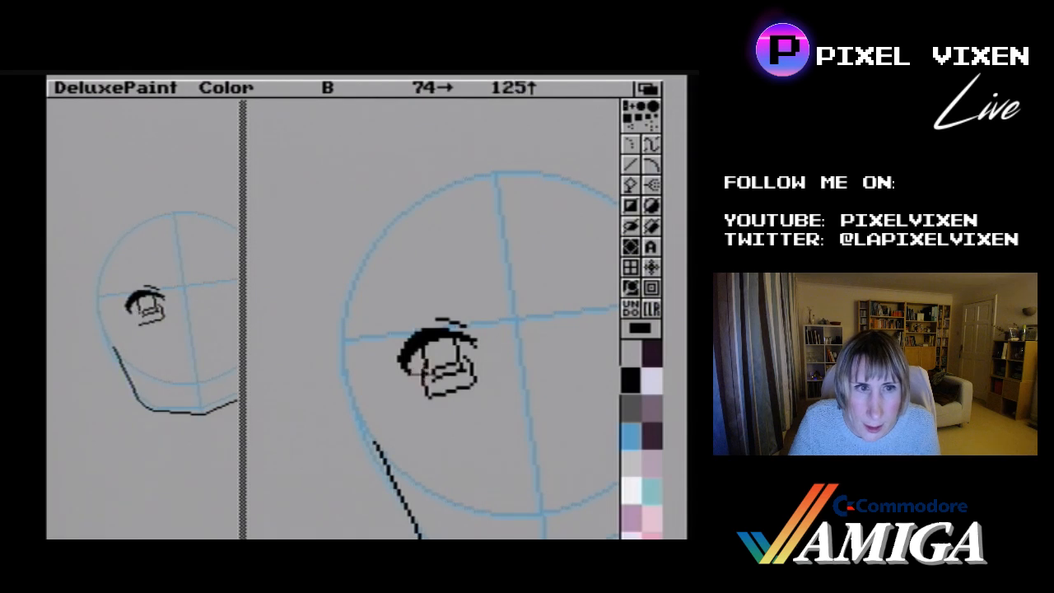
{"action": "left_click", "coordinate": [432, 381]}
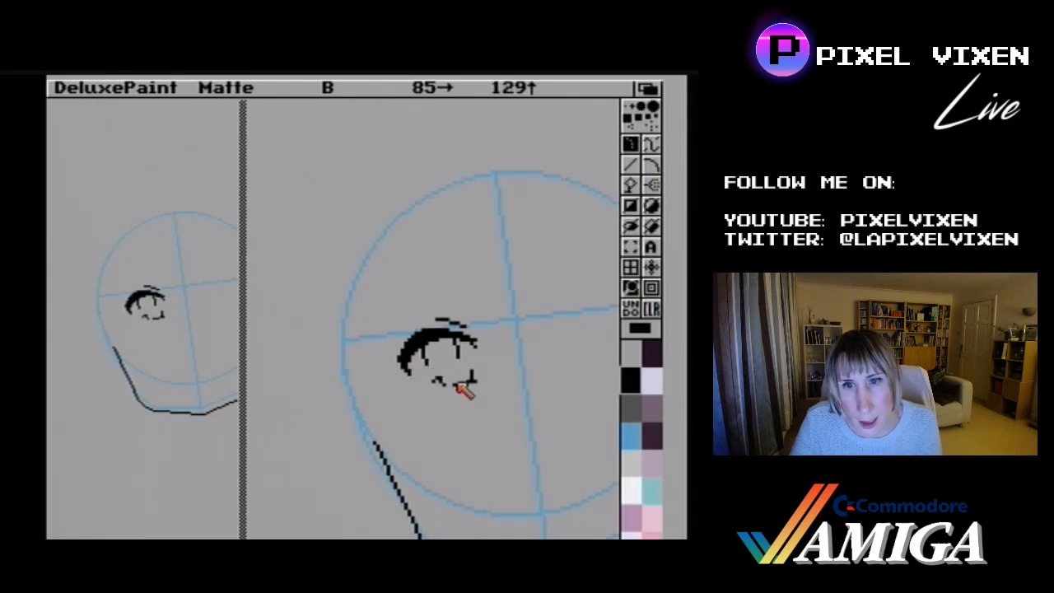
{"action": "right_click", "coordinate": [458, 388]}
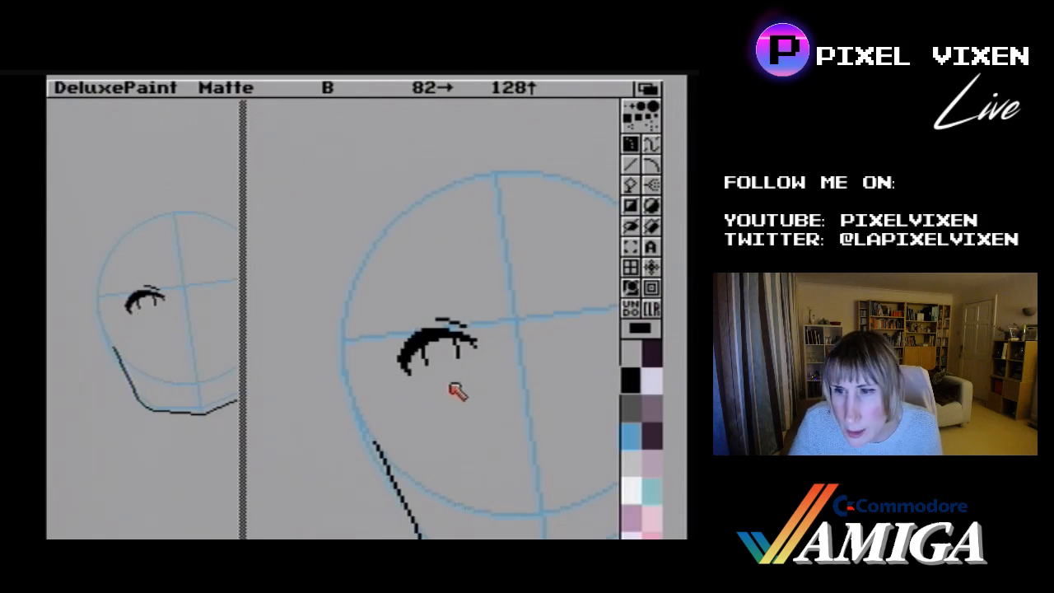
{"action": "left_click", "coordinate": [454, 392]}
- Close the gaps between the iris's sides and its lowered bottom edge with short black lines, using the brush in Color mode
{"action": "left_click", "coordinate": [630, 165]}
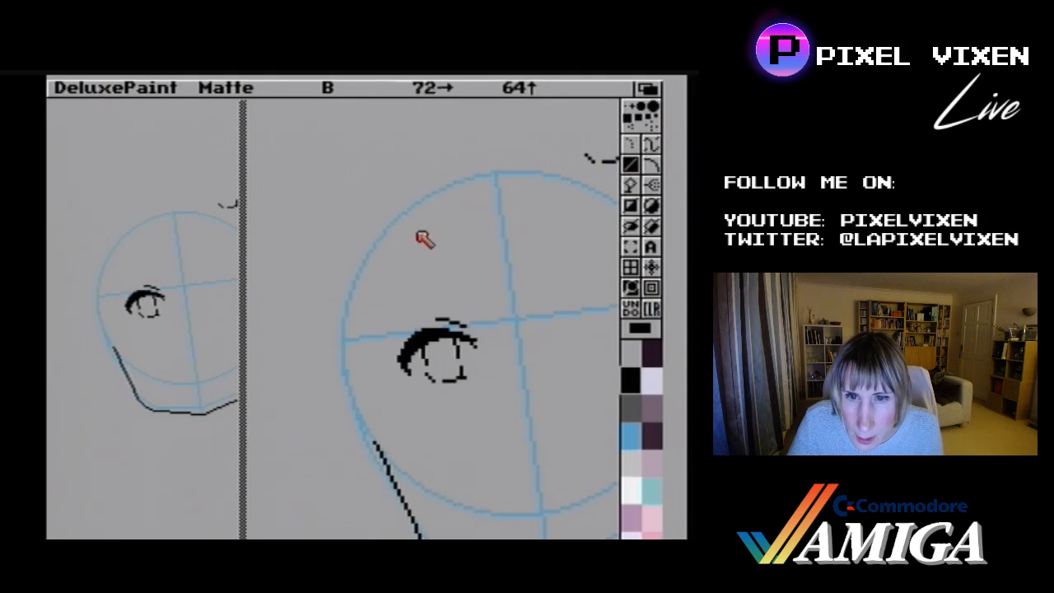
{"action": "key", "text": "F2"}
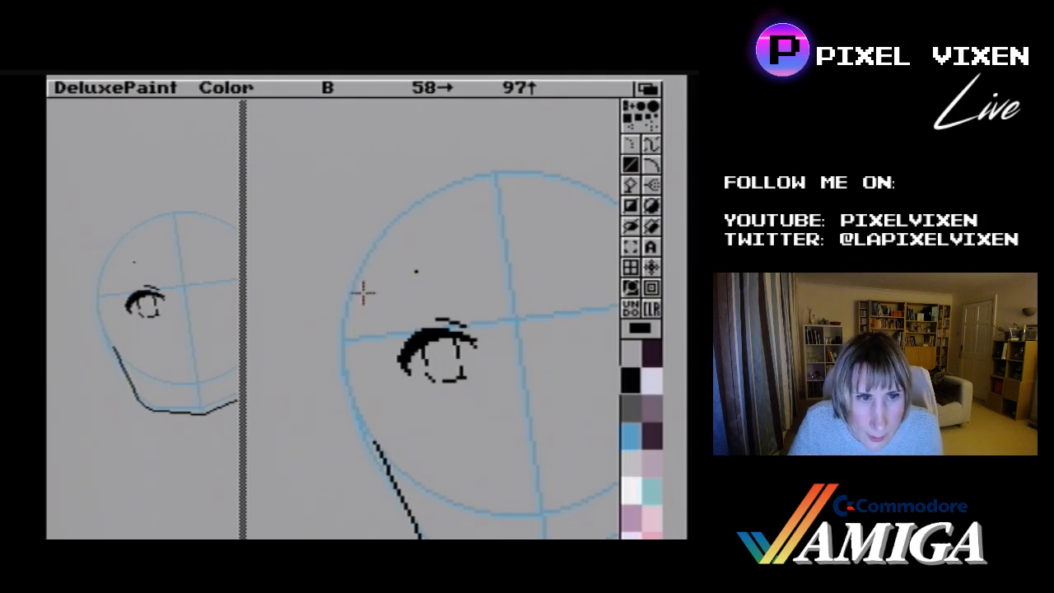
{"action": "left_click", "coordinate": [426, 362]}
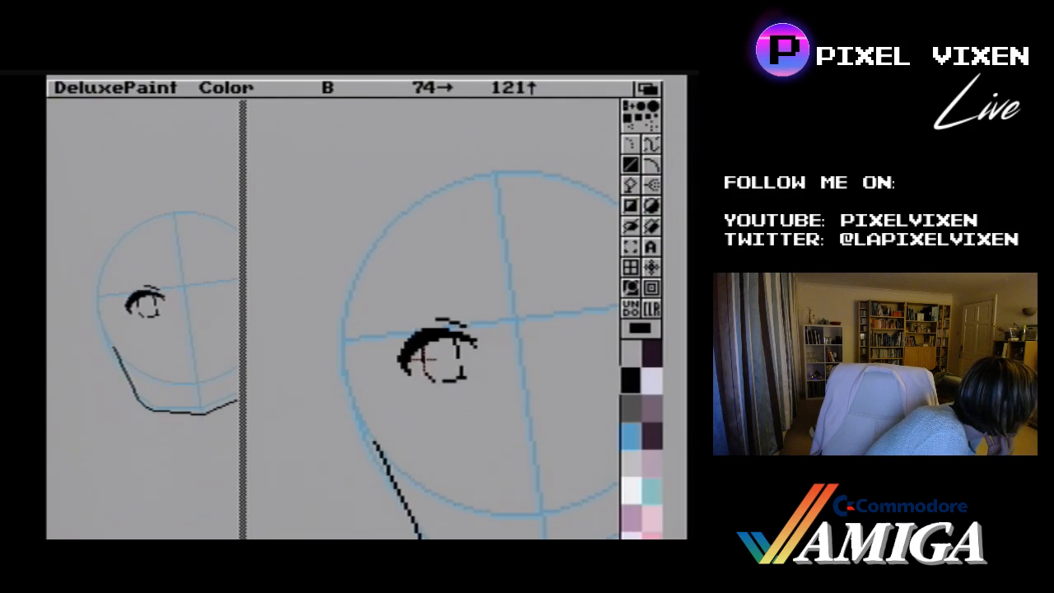
{"action": "left_click_drag", "start_coordinate": [426, 360], "coordinate": [430, 374]}
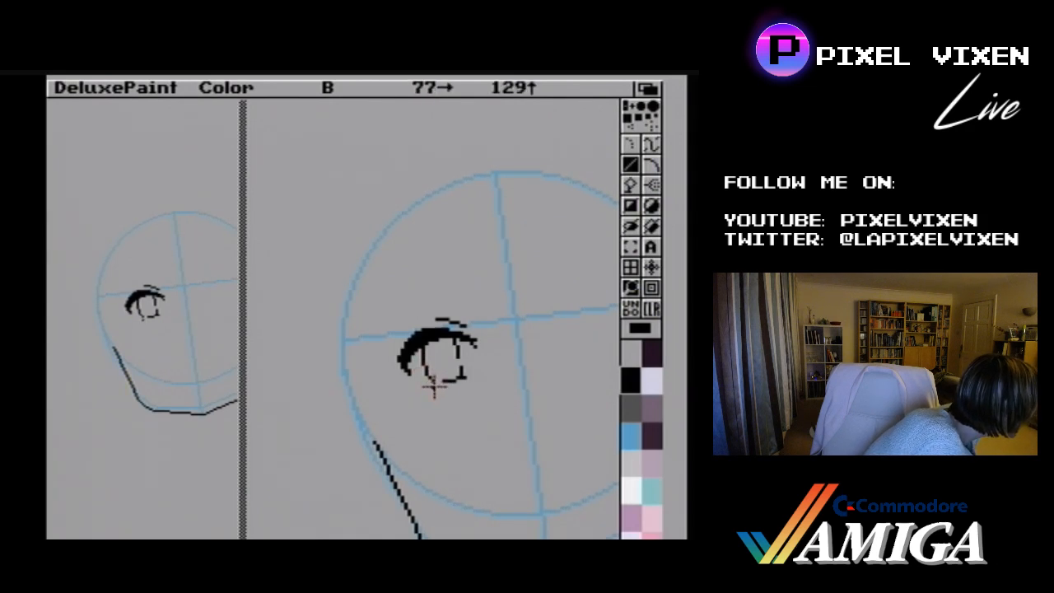
{"action": "left_click_drag", "start_coordinate": [434, 383], "coordinate": [434, 381]}
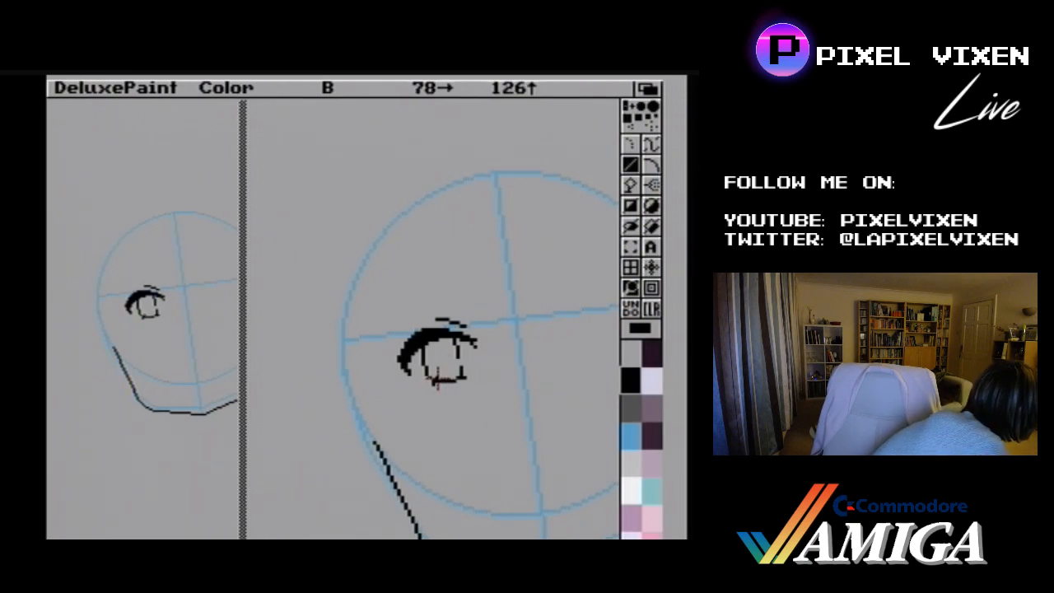
{"action": "left_click_drag", "start_coordinate": [438, 383], "coordinate": [442, 386]}
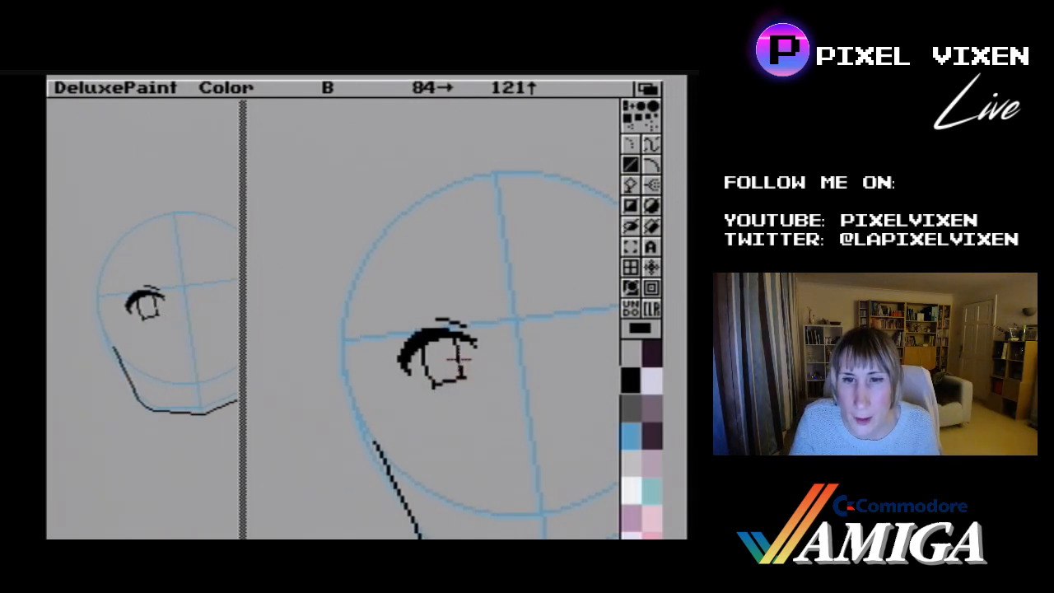
{"action": "left_click_drag", "start_coordinate": [459, 359], "coordinate": [462, 358]}
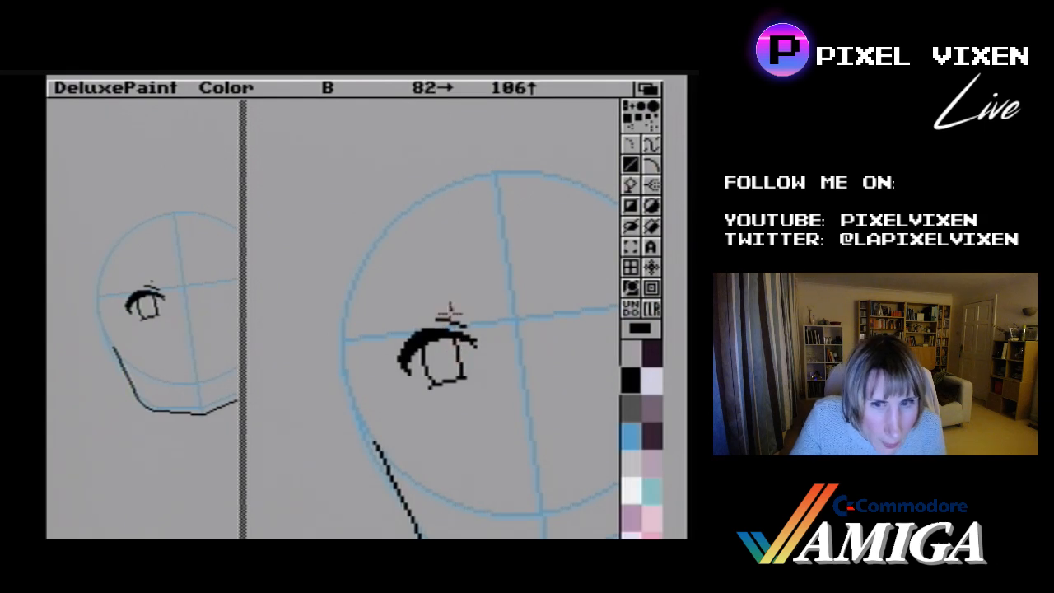
{"action": "left_click_drag", "start_coordinate": [458, 340], "coordinate": [456, 340]}
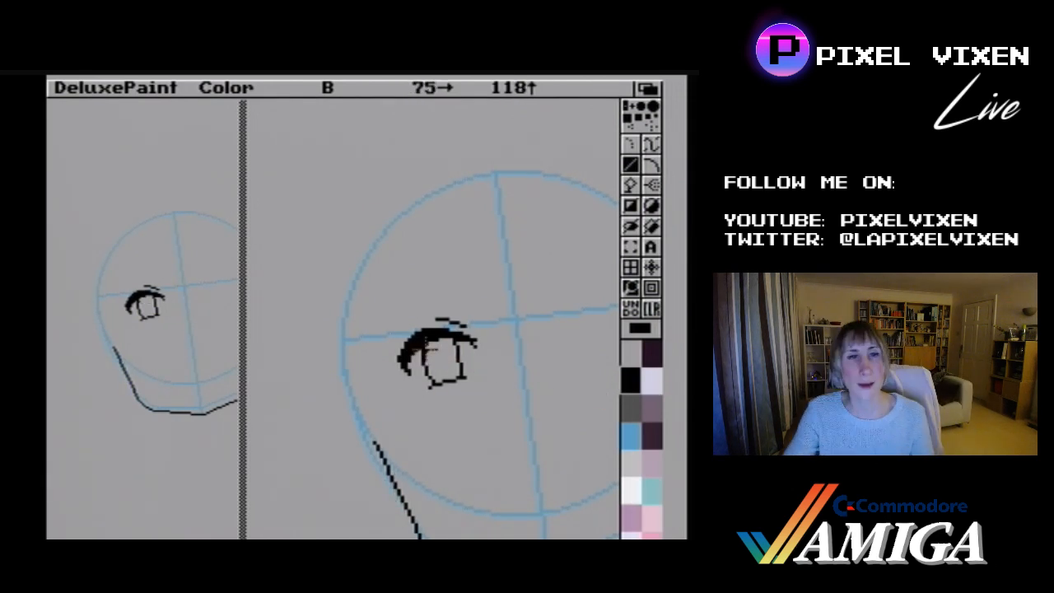
- Outline a small highlight inside the upper iris in black and fill the rest of the iris with black
{"action": "mouse_move", "coordinate": [425, 354]}
{"action": "left_mouse_down"}
{"action": "mouse_move", "coordinate": [429, 337]}
{"action": "mouse_move", "coordinate": [433, 356]}
{"action": "left_mouse_up"}
{"action": "left_click_drag", "start_coordinate": [433, 359], "coordinate": [441, 351]}
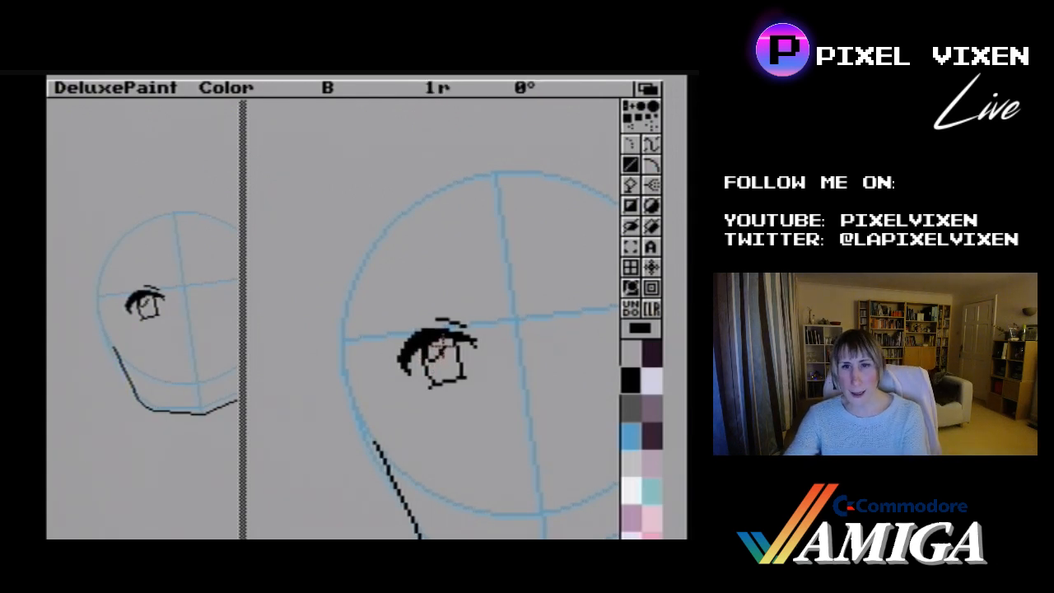
{"action": "left_click_drag", "start_coordinate": [438, 350], "coordinate": [435, 344]}
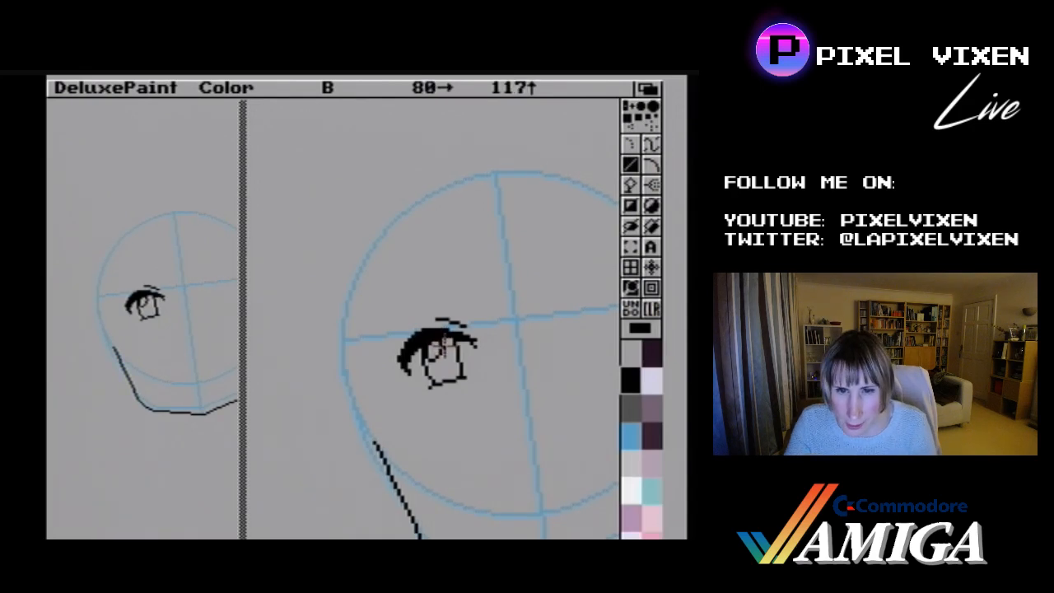
{"action": "left_click", "coordinate": [442, 344]}
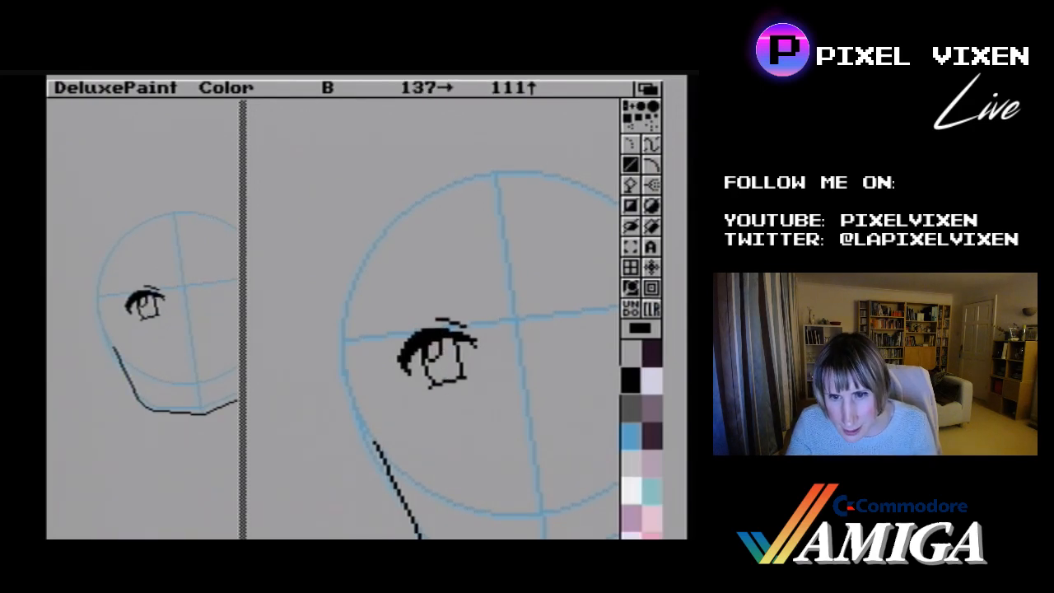
{"action": "left_click", "coordinate": [630, 185]}
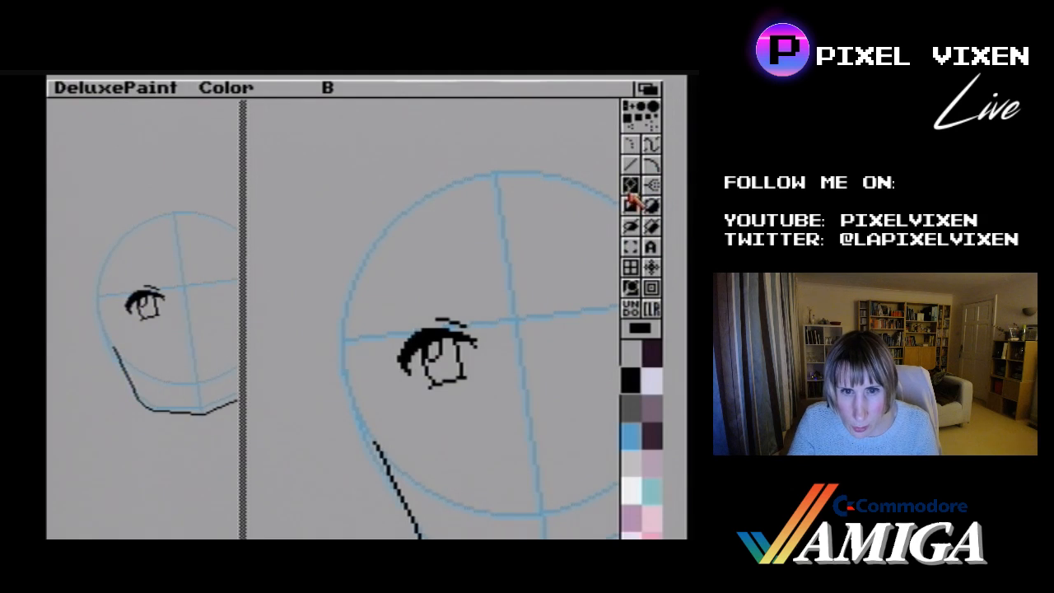
{"action": "left_click", "coordinate": [437, 353]}
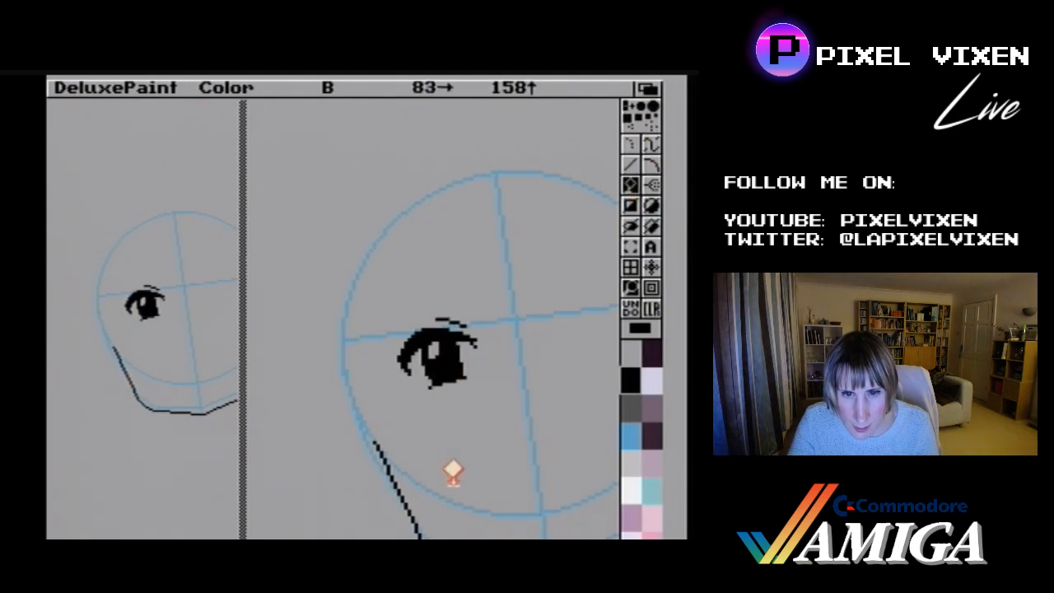
- Fill the small highlight in the upper iris with white
{"action": "left_click", "coordinate": [632, 165]}
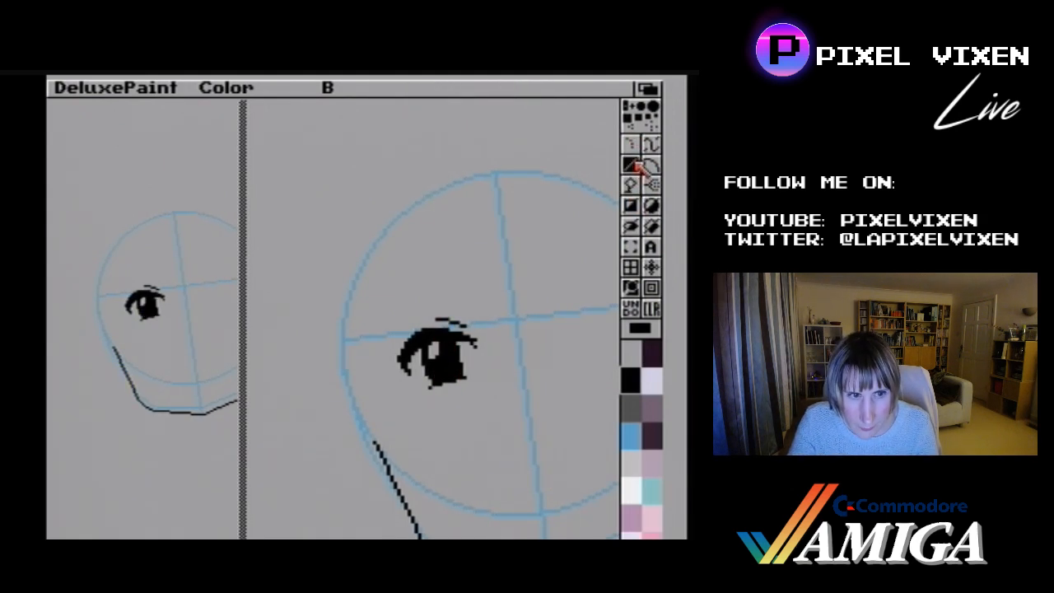
{"action": "left_click", "coordinate": [631, 490]}
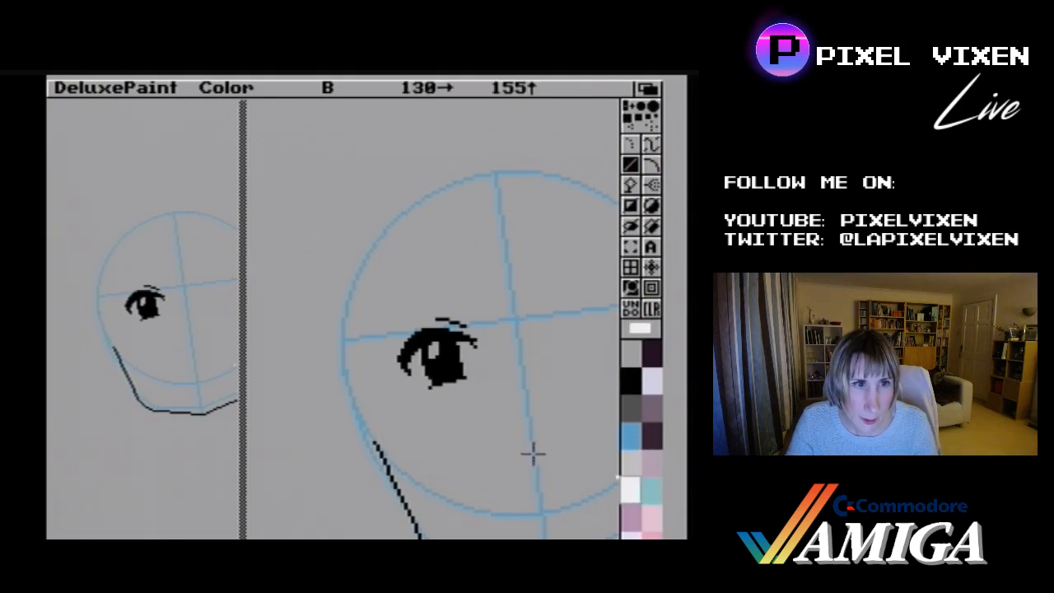
{"action": "left_click", "coordinate": [631, 184]}
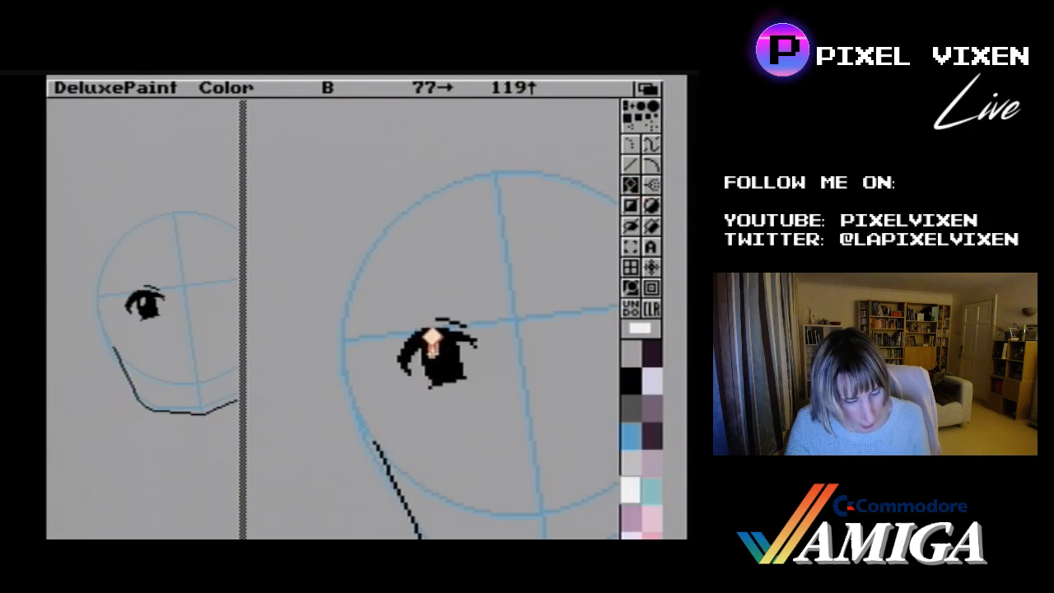
{"action": "left_click", "coordinate": [433, 350]}
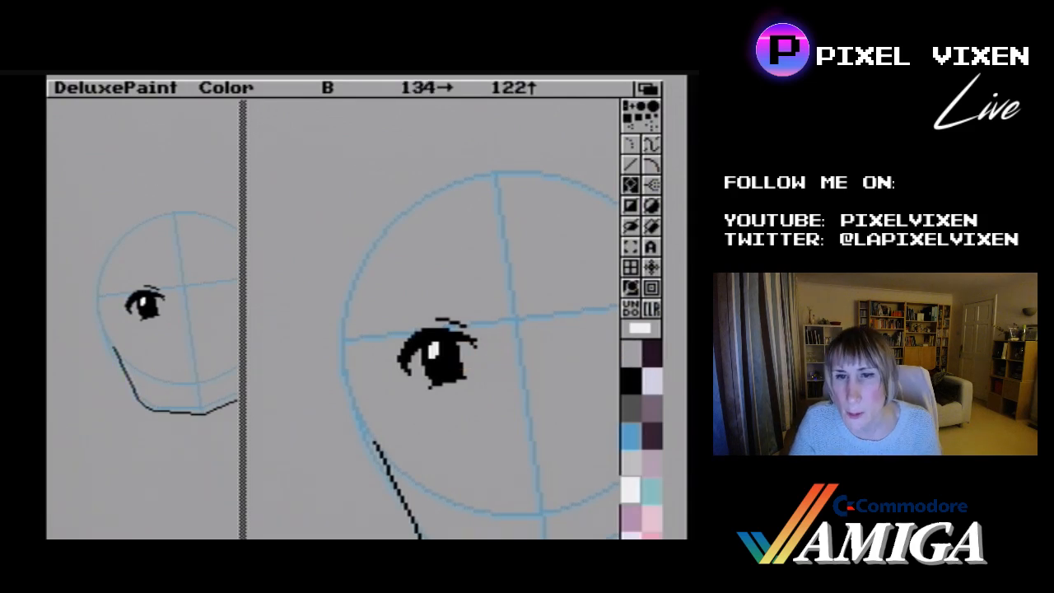
- Shade a small patch in the lower part of the black iris with short greyish-purple lines
{"action": "left_click", "coordinate": [630, 164]}
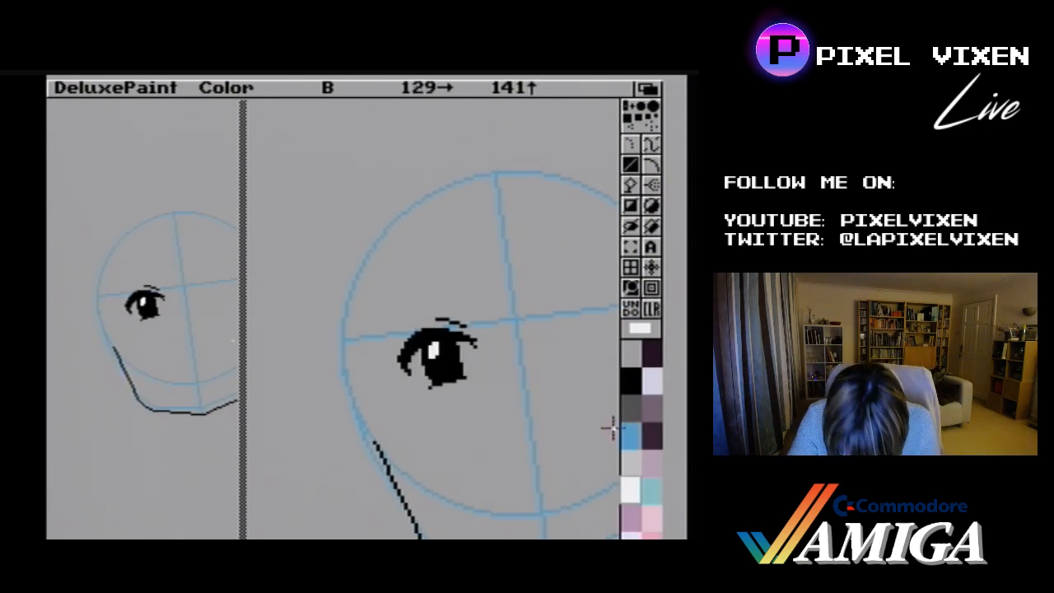
{"action": "left_click", "coordinate": [633, 360]}
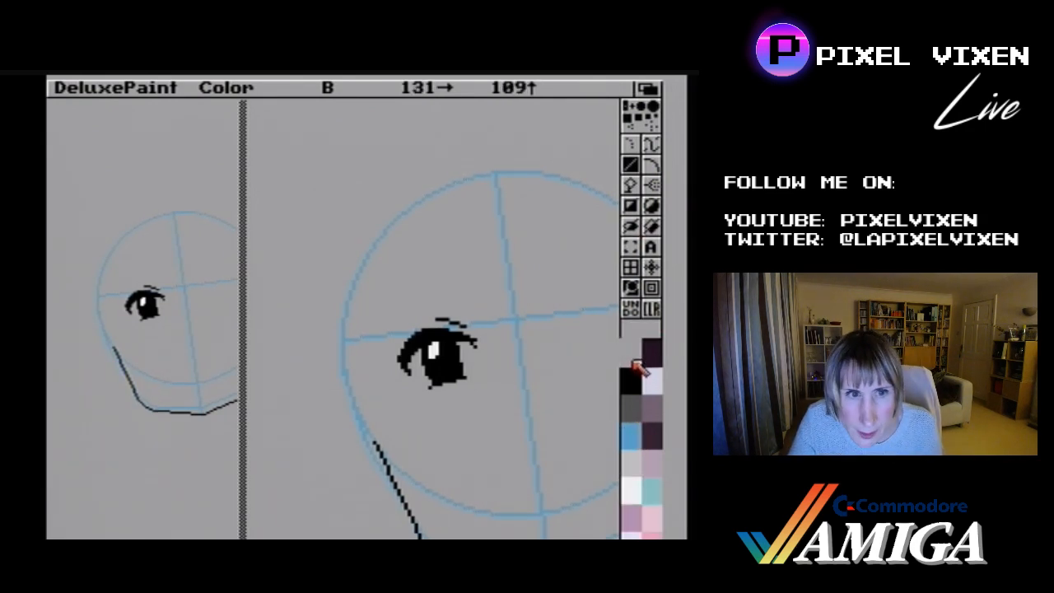
{"action": "left_click", "coordinate": [632, 460]}
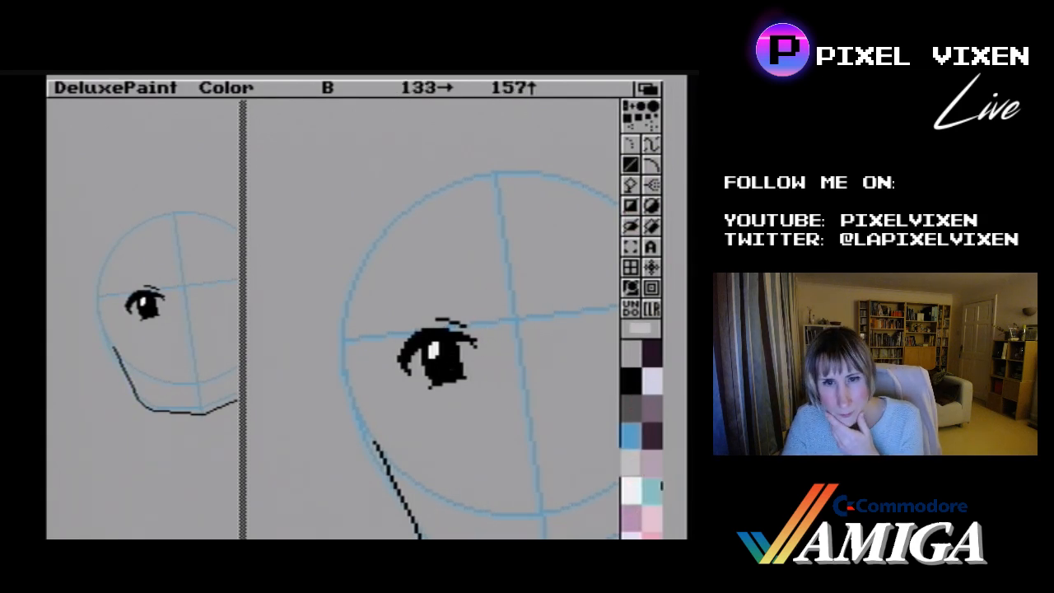
{"action": "left_click", "coordinate": [654, 436]}
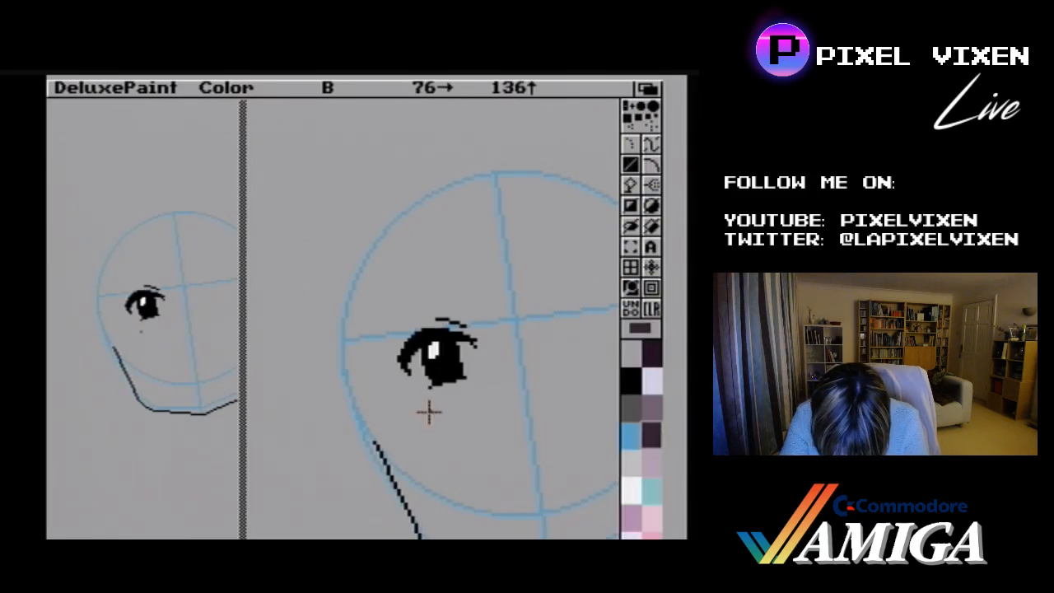
{"action": "left_click", "coordinate": [651, 411]}
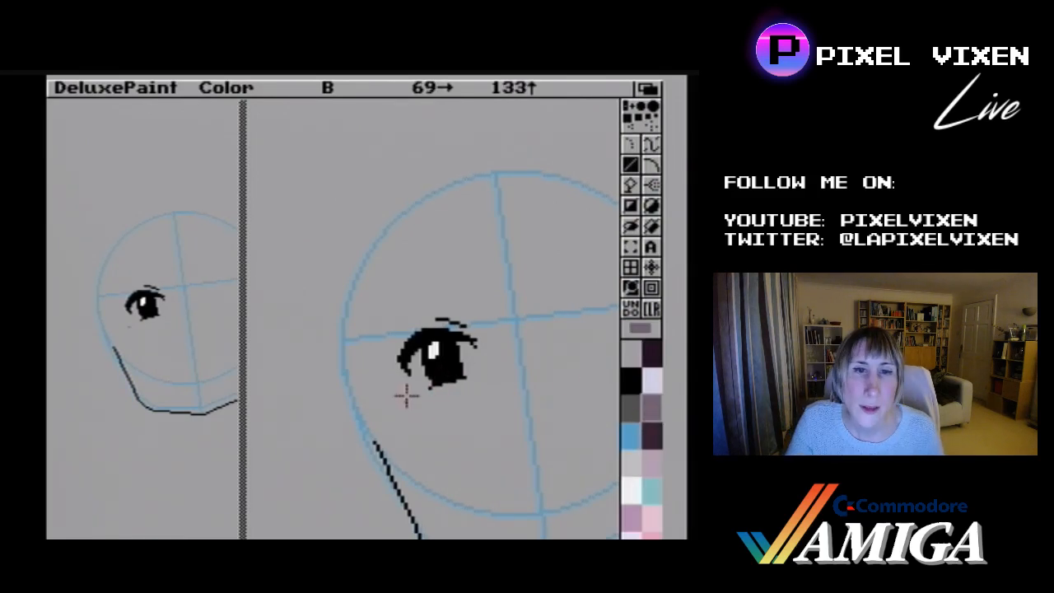
{"action": "mouse_move", "coordinate": [446, 375]}
{"action": "left_mouse_down"}
{"action": "mouse_move", "coordinate": [443, 366]}
{"action": "mouse_move", "coordinate": [443, 376]}
{"action": "left_mouse_up"}
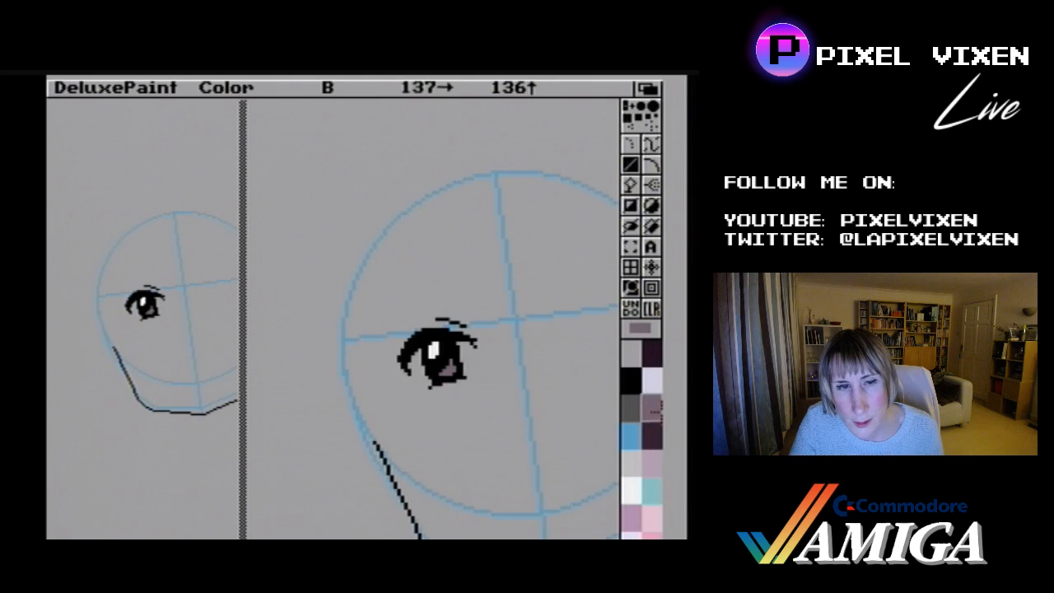
- Add a small white cross-shaped sparkle in the lower iris and trace the eye's lower outer edge in white
{"action": "left_click", "coordinate": [636, 493]}
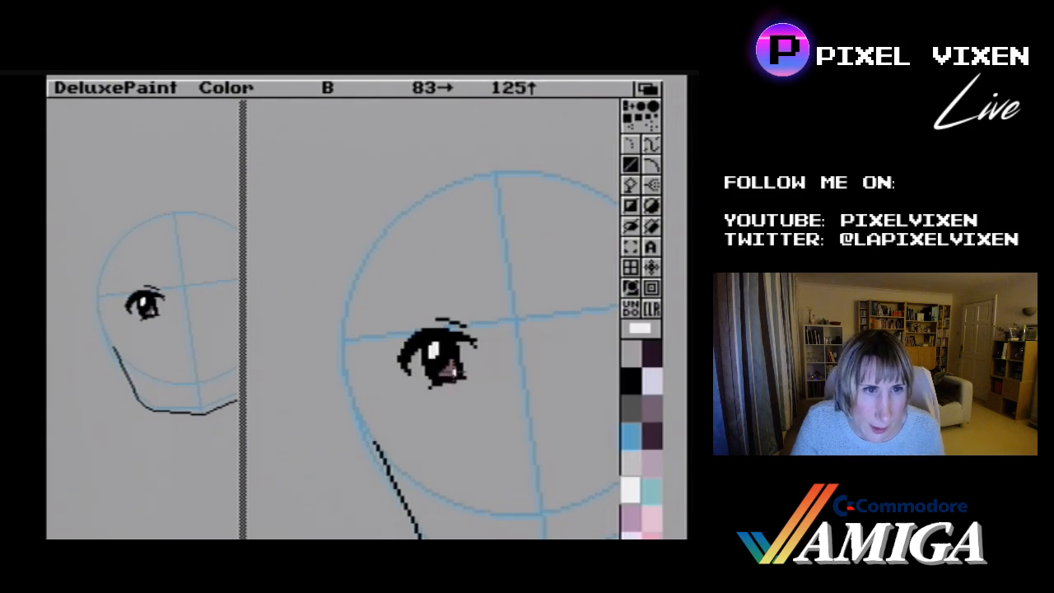
{"action": "left_click", "coordinate": [452, 373]}
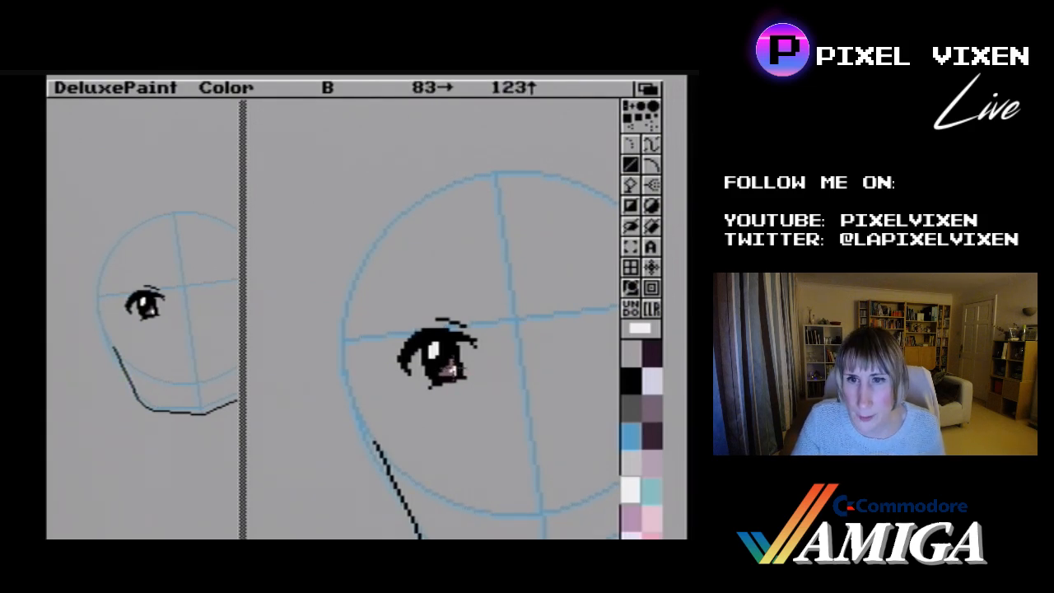
{"action": "left_click", "coordinate": [454, 370]}
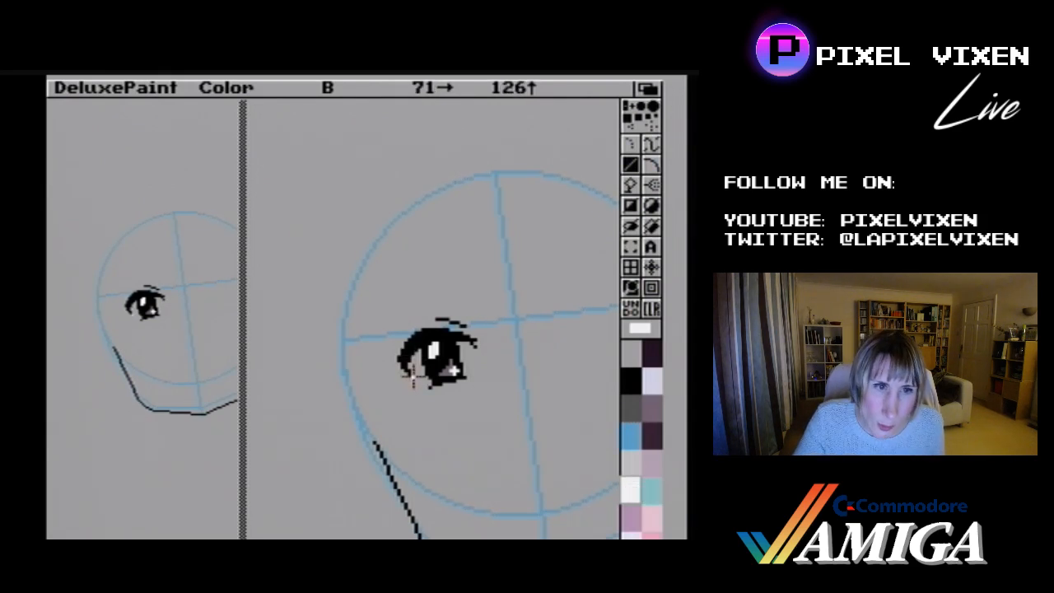
{"action": "left_click_drag", "start_coordinate": [412, 379], "coordinate": [427, 390]}
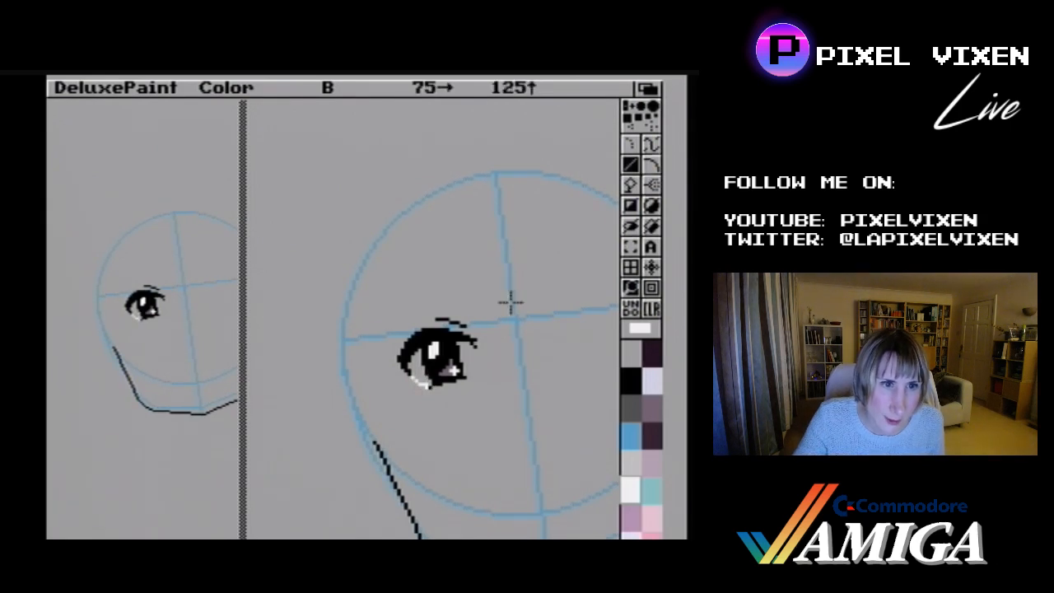
- Fill the areas on both sides of the iris with white, closing the inner side with a white edge and cleaning up its border
{"action": "left_click", "coordinate": [630, 185]}
{"action": "left_click", "coordinate": [420, 381]}
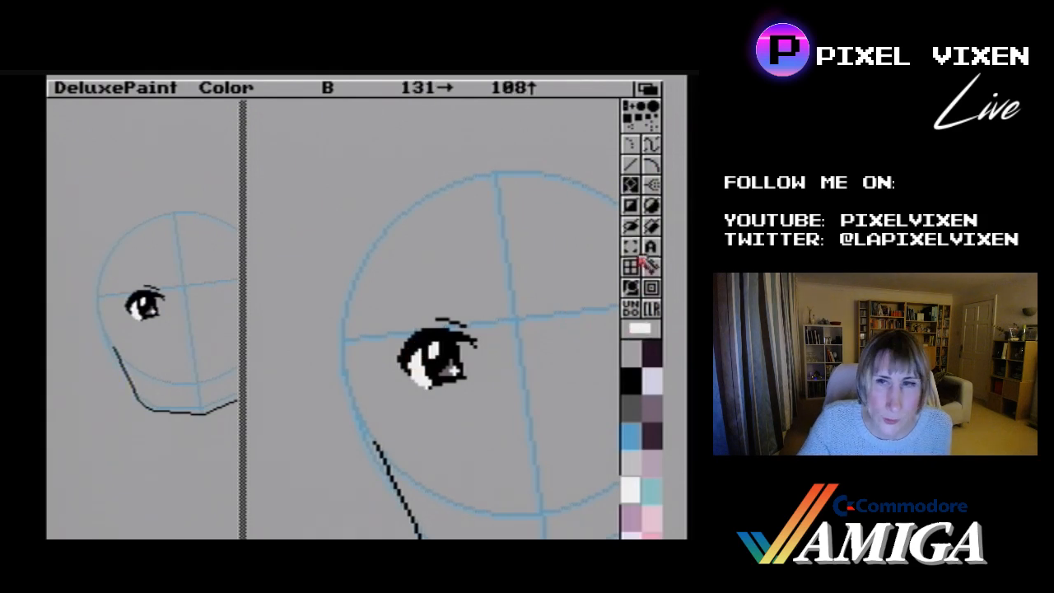
{"action": "left_click", "coordinate": [630, 164]}
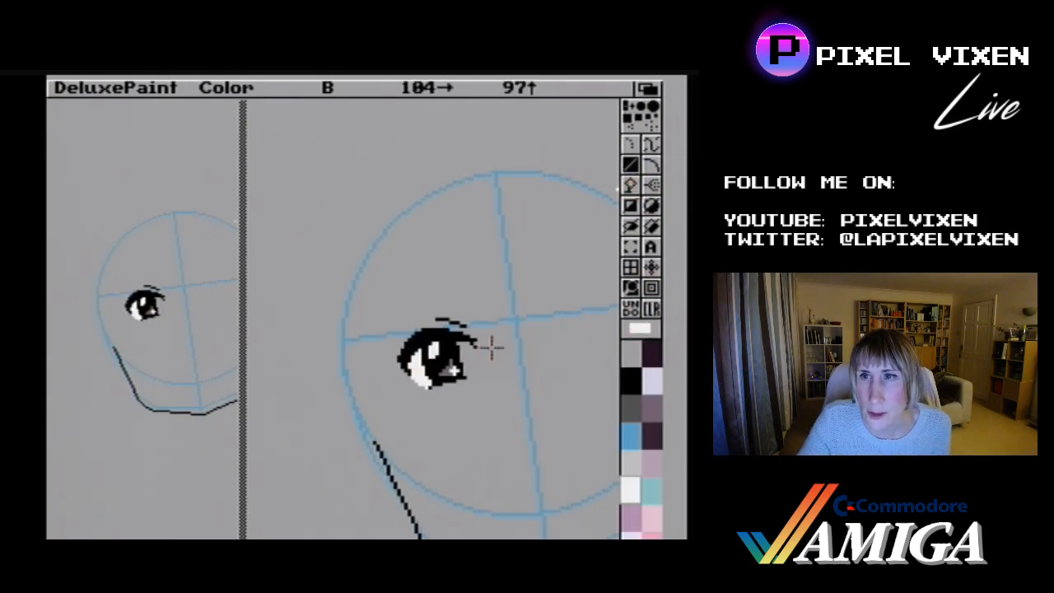
{"action": "mouse_move", "coordinate": [468, 375]}
{"action": "left_mouse_down"}
{"action": "mouse_move", "coordinate": [473, 354]}
{"action": "mouse_move", "coordinate": [481, 362]}
{"action": "mouse_move", "coordinate": [471, 366]}
{"action": "left_mouse_up"}
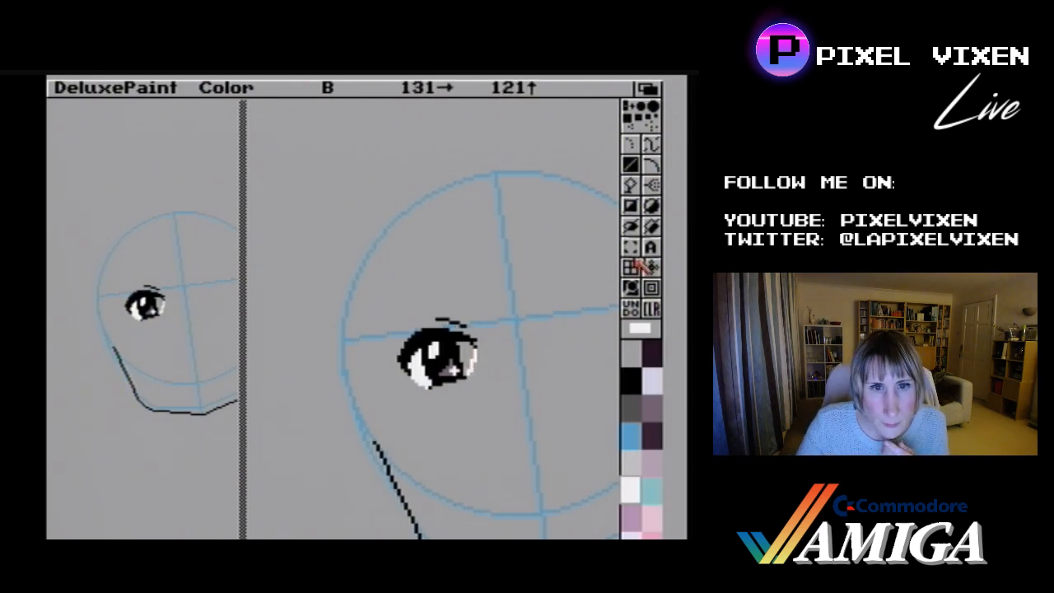
{"action": "left_click", "coordinate": [630, 184]}
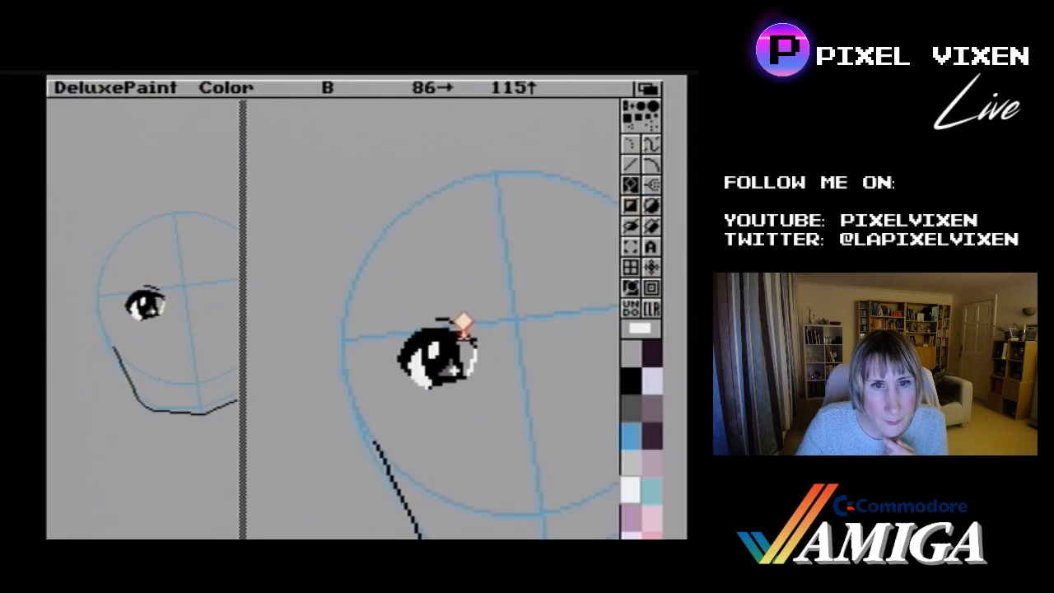
{"action": "left_click", "coordinate": [466, 341]}
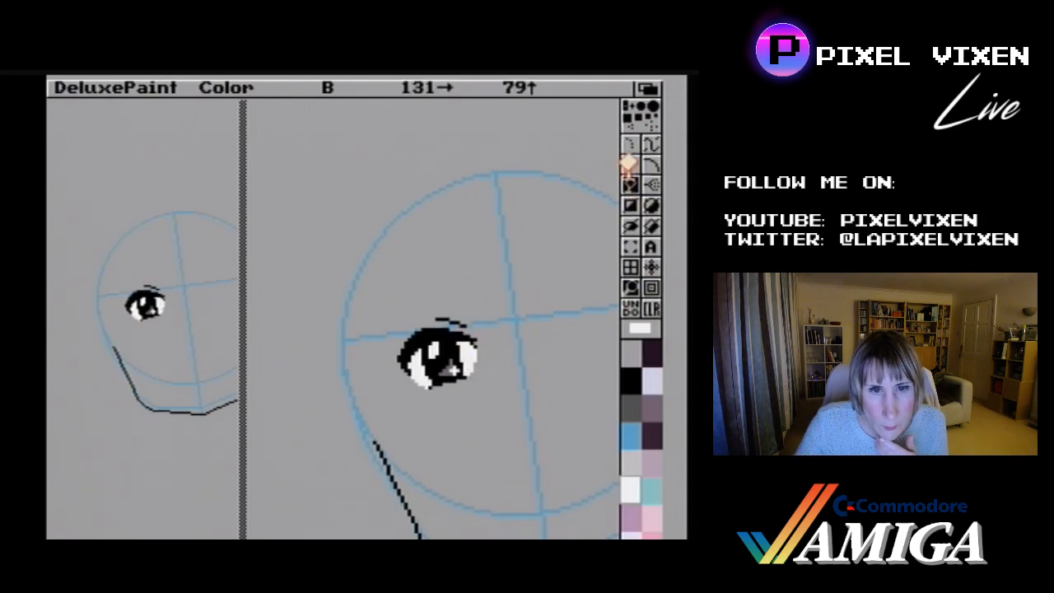
{"action": "left_click", "coordinate": [630, 164]}
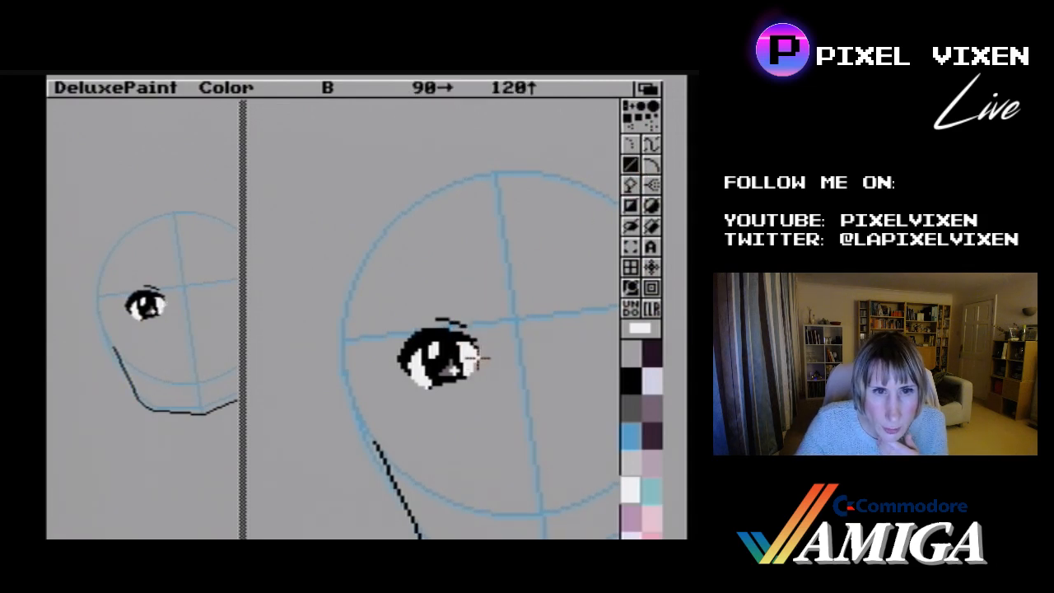
{"action": "left_click_drag", "start_coordinate": [478, 355], "coordinate": [472, 352]}
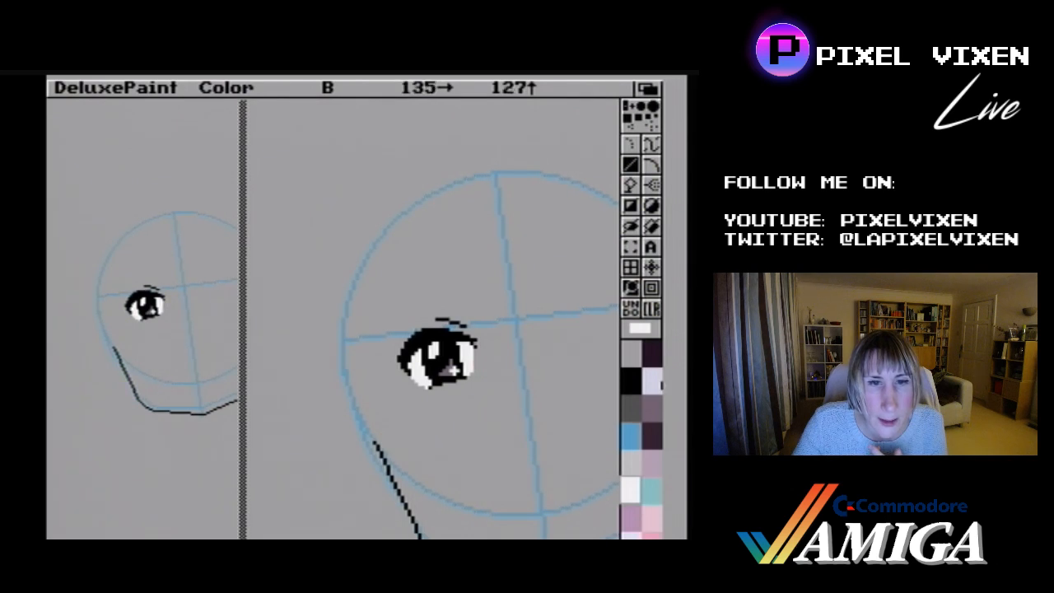
- Touch up the inner end of the upper lashes in black and extend the crease line above the open eye
{"action": "left_click", "coordinate": [630, 380]}
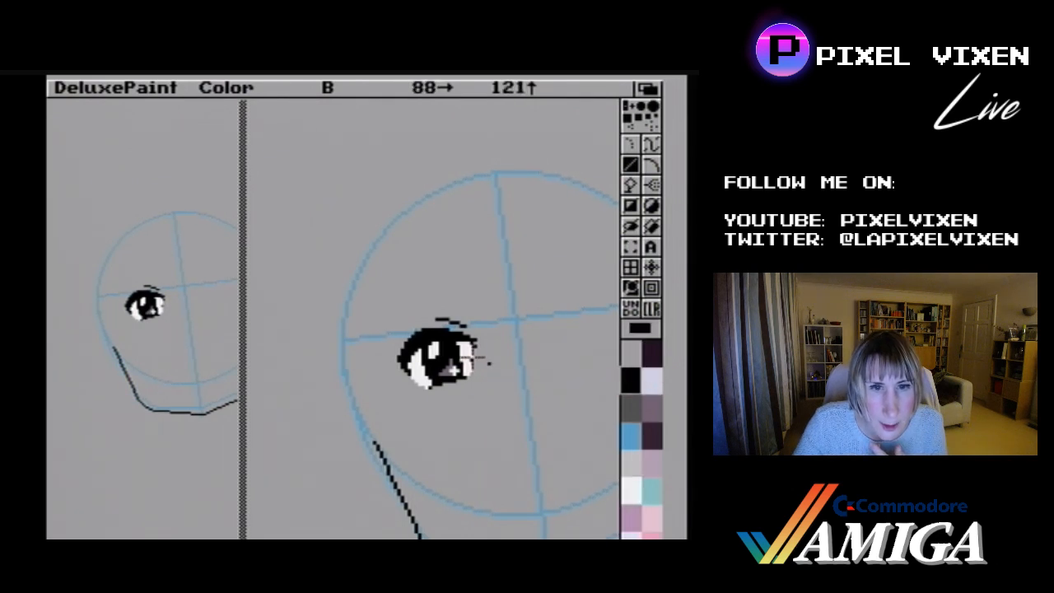
{"action": "left_click_drag", "start_coordinate": [466, 346], "coordinate": [469, 346]}
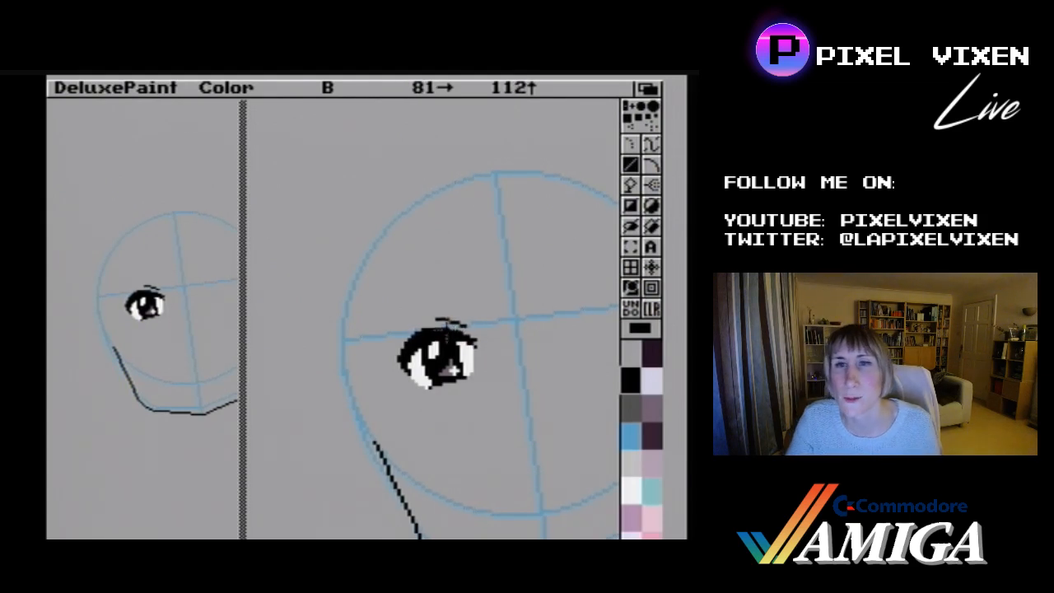
{"action": "left_click_drag", "start_coordinate": [406, 333], "coordinate": [426, 323]}
{"action": "left_click_drag", "start_coordinate": [429, 320], "coordinate": [461, 329]}
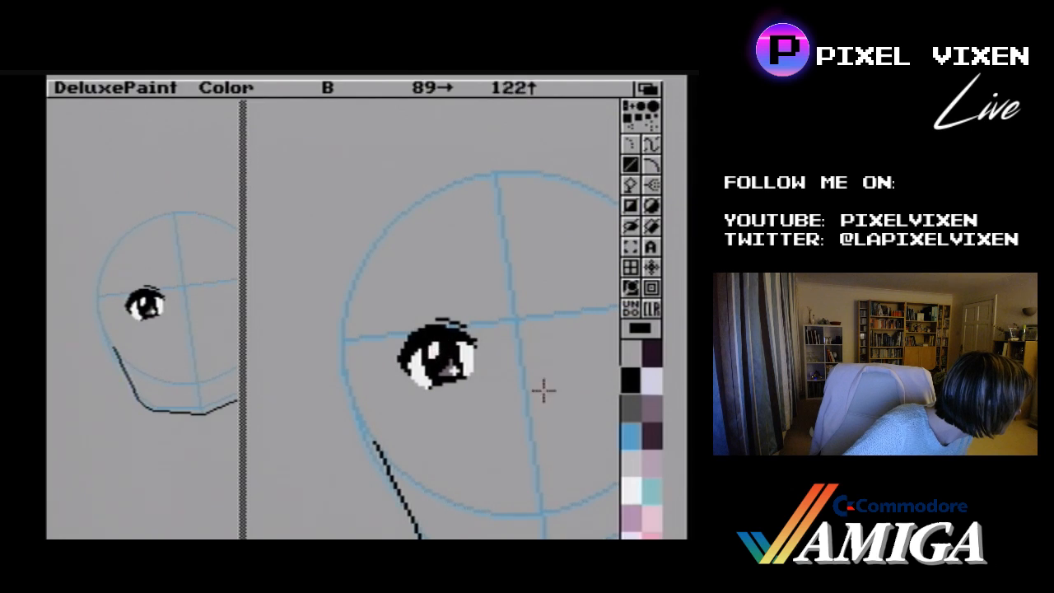
- Touch up the white areas on both sides of the iris with short white lines
{"action": "left_click", "coordinate": [631, 492]}
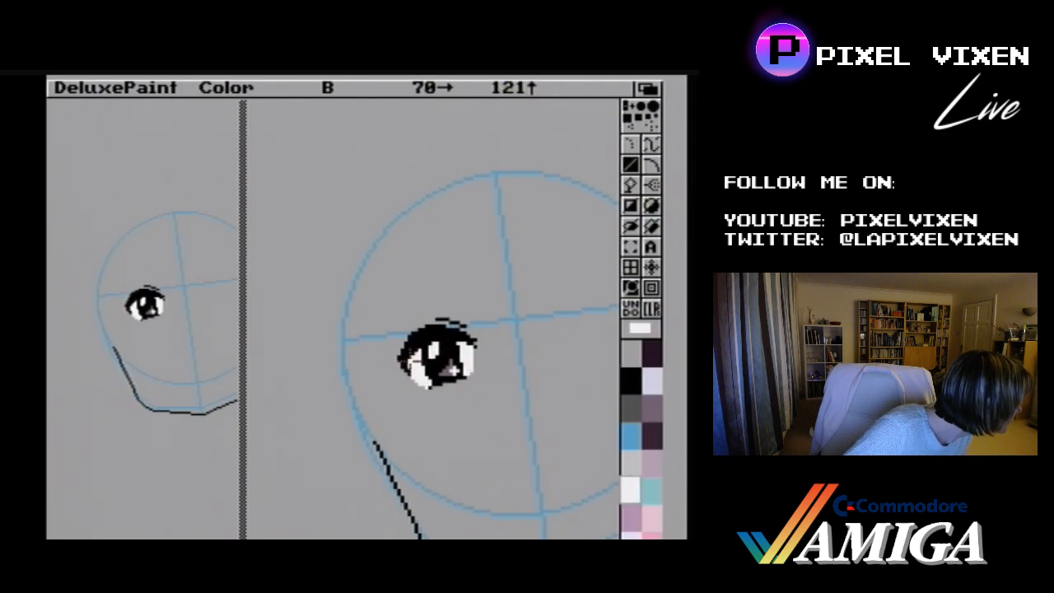
{"action": "mouse_move", "coordinate": [415, 364]}
{"action": "left_mouse_down"}
{"action": "mouse_move", "coordinate": [409, 350]}
{"action": "mouse_move", "coordinate": [419, 349]}
{"action": "left_mouse_up"}
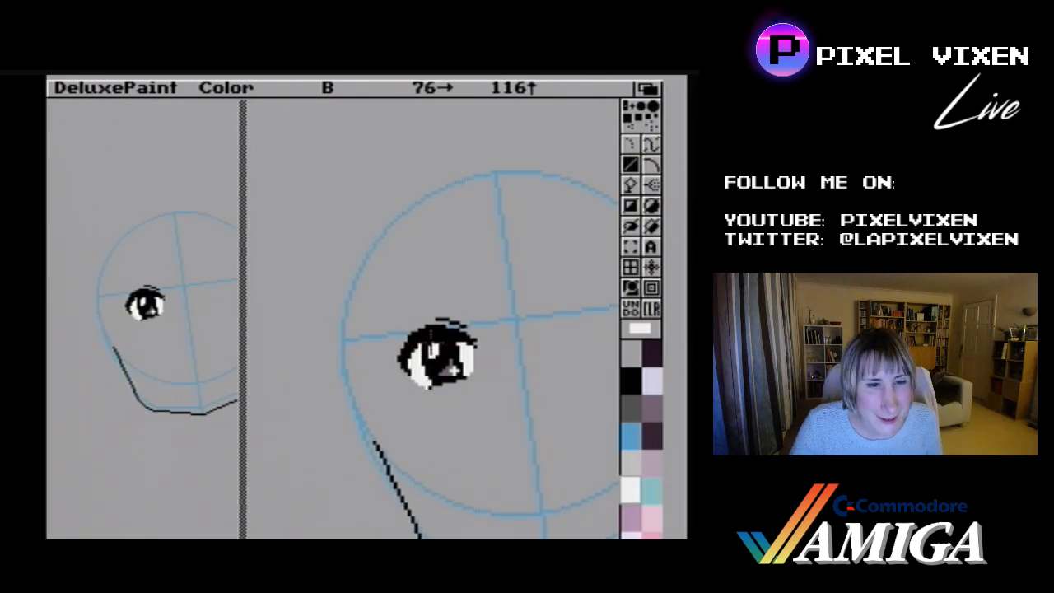
{"action": "left_click_drag", "start_coordinate": [462, 338], "coordinate": [470, 342]}
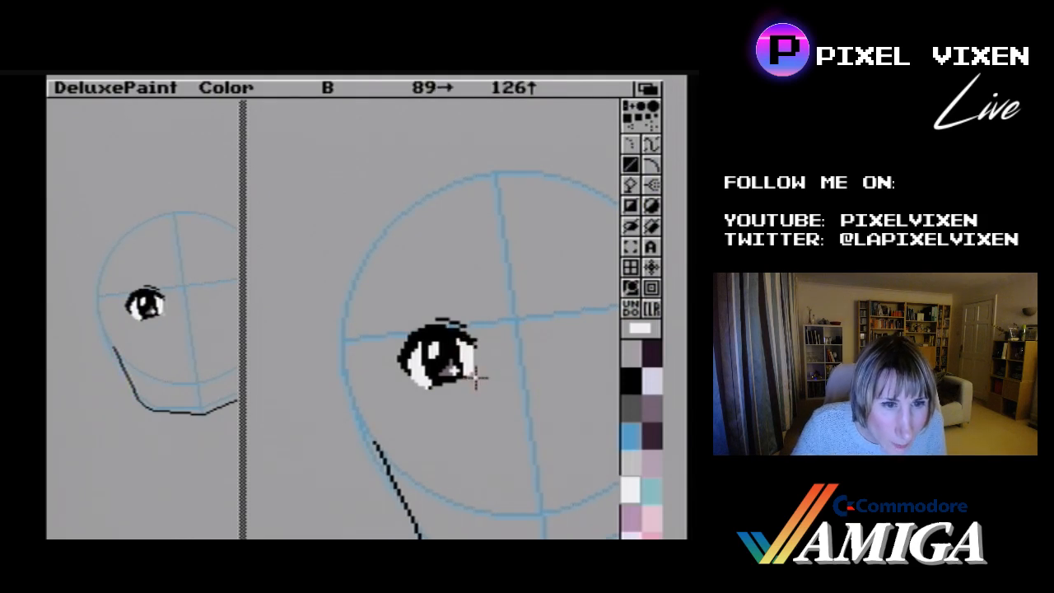
- Refine the lower edge of the open eye with small black touch-ups
{"action": "left_click", "coordinate": [631, 381]}
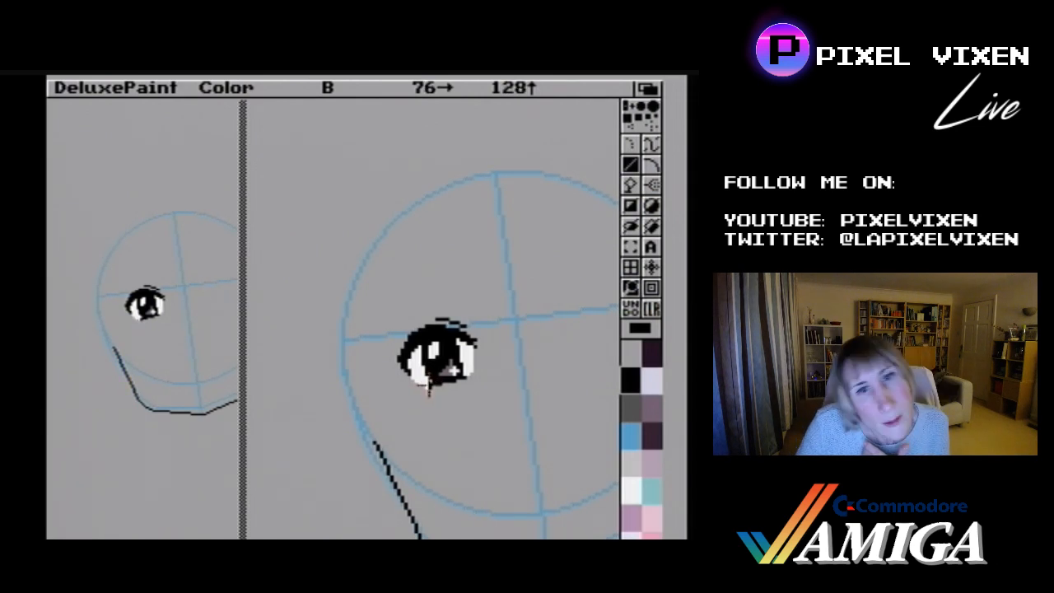
{"action": "left_click", "coordinate": [428, 385]}
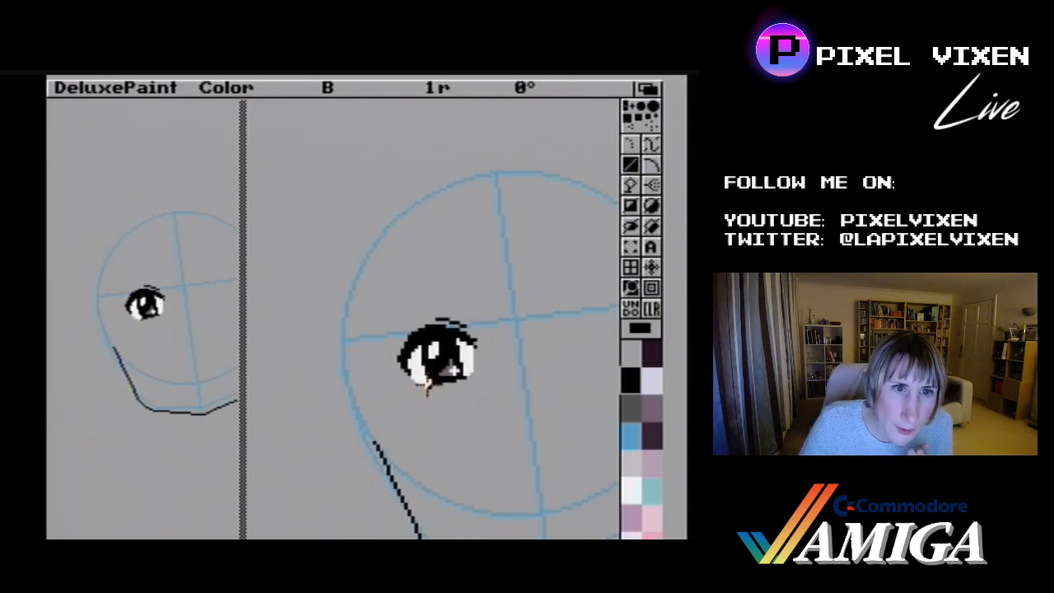
{"action": "left_click_drag", "start_coordinate": [428, 391], "coordinate": [426, 393]}
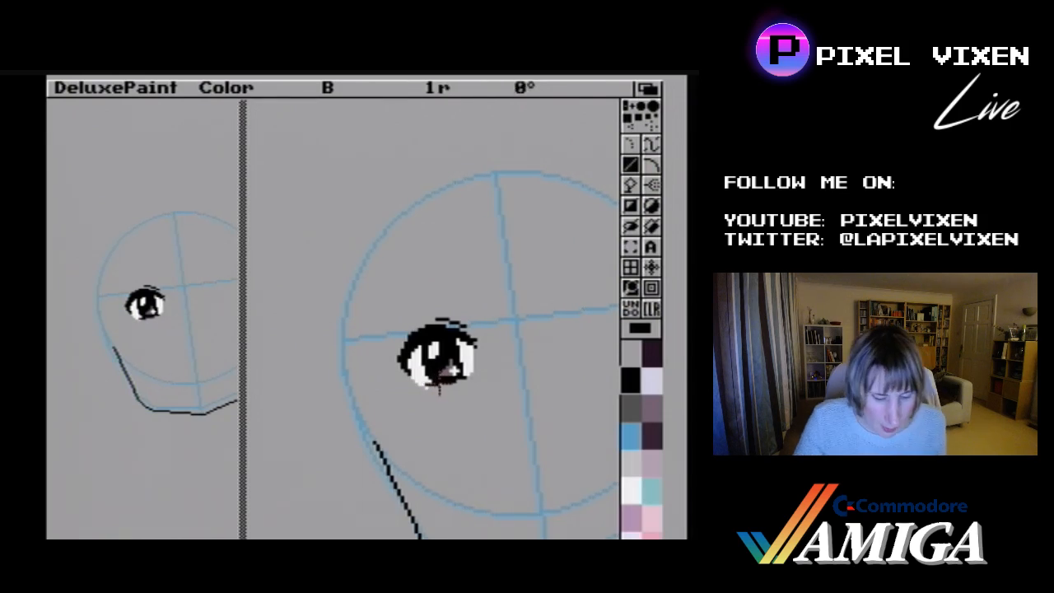
{"action": "left_click_drag", "start_coordinate": [439, 387], "coordinate": [434, 394]}
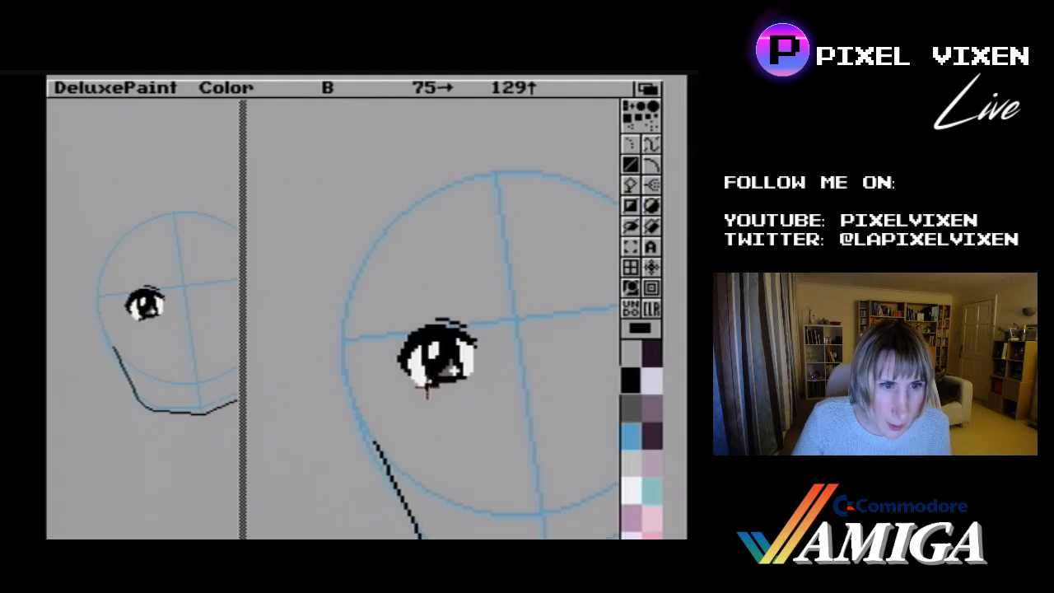
{"action": "left_click", "coordinate": [428, 393]}
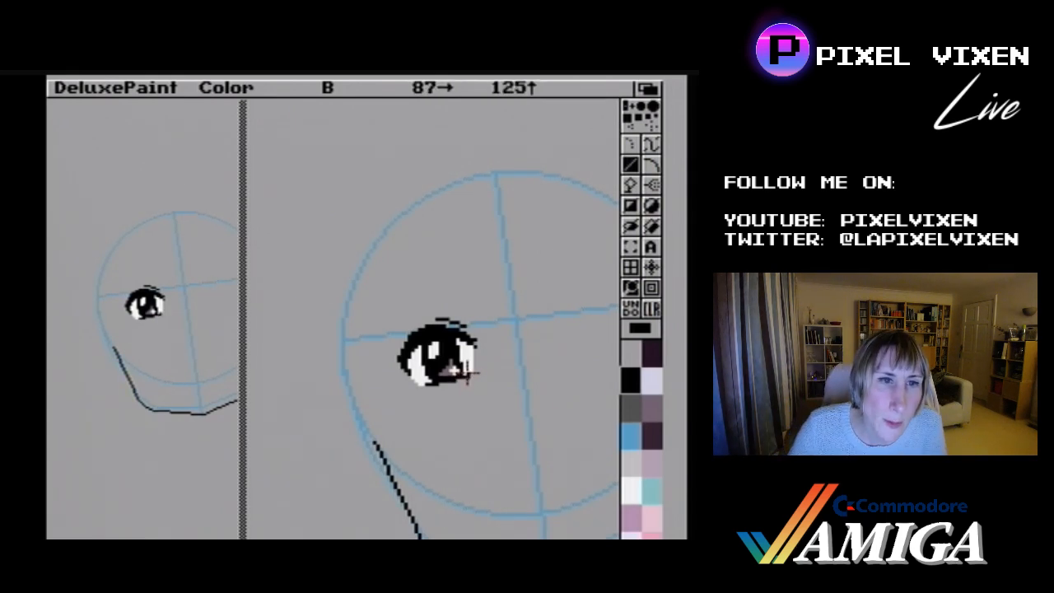
{"action": "left_click", "coordinate": [482, 377]}
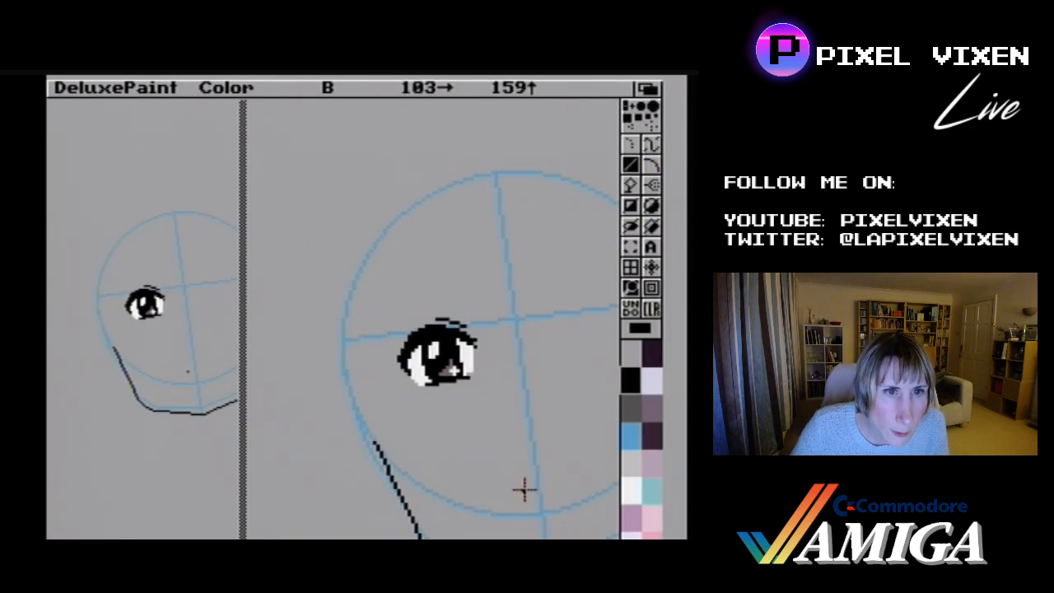
- Cut out the finished eye as a brush and stamp it slightly lower and further from the vertical guideline
{"action": "left_click", "coordinate": [524, 445]}
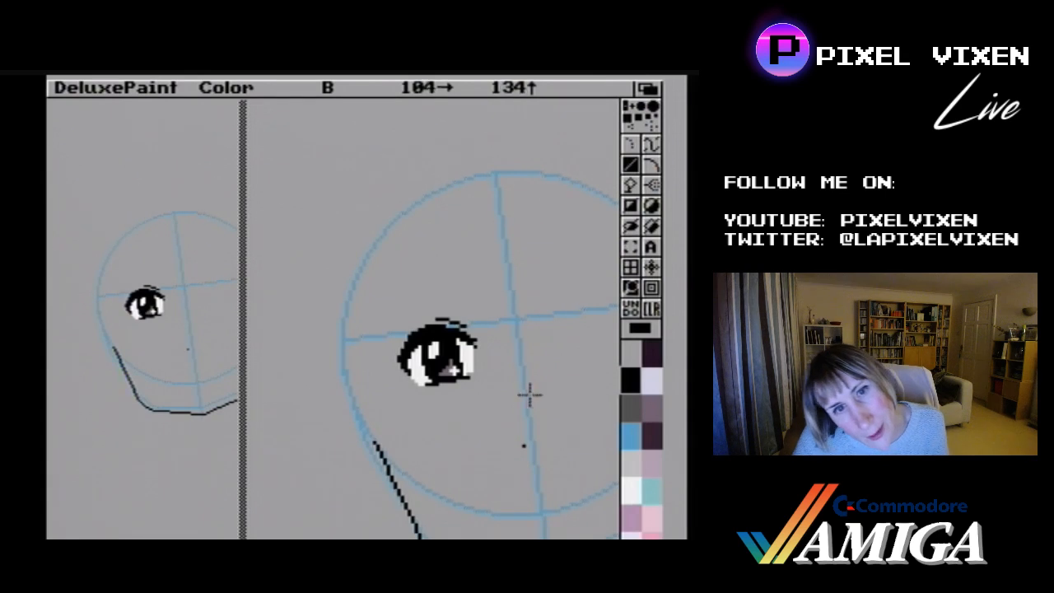
{"action": "key", "text": "Right"}
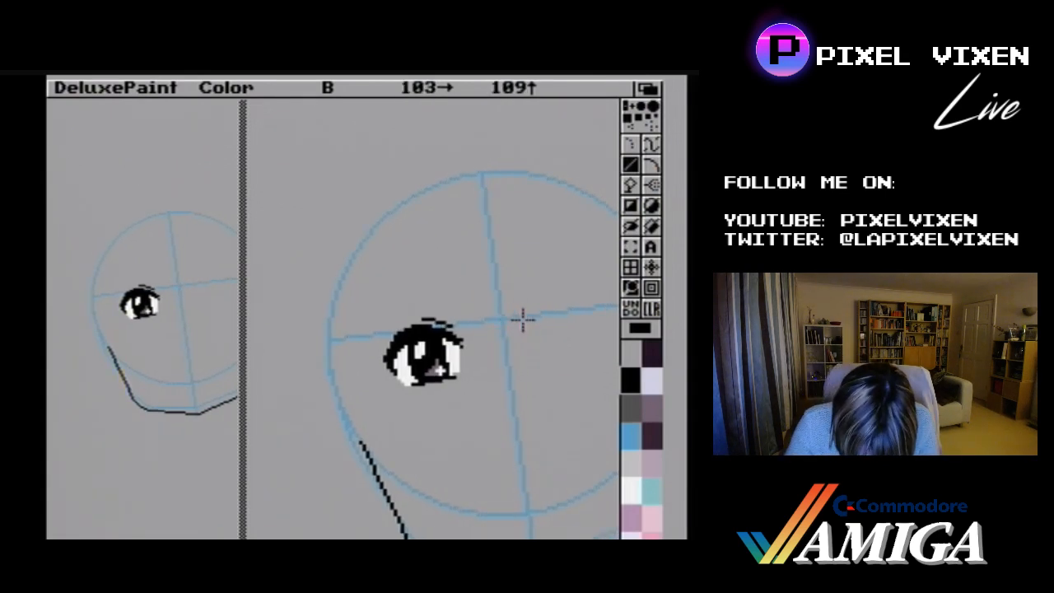
{"action": "key", "text": "Right"}
{"action": "key", "text": "Right"}
{"action": "key", "text": "Right"}
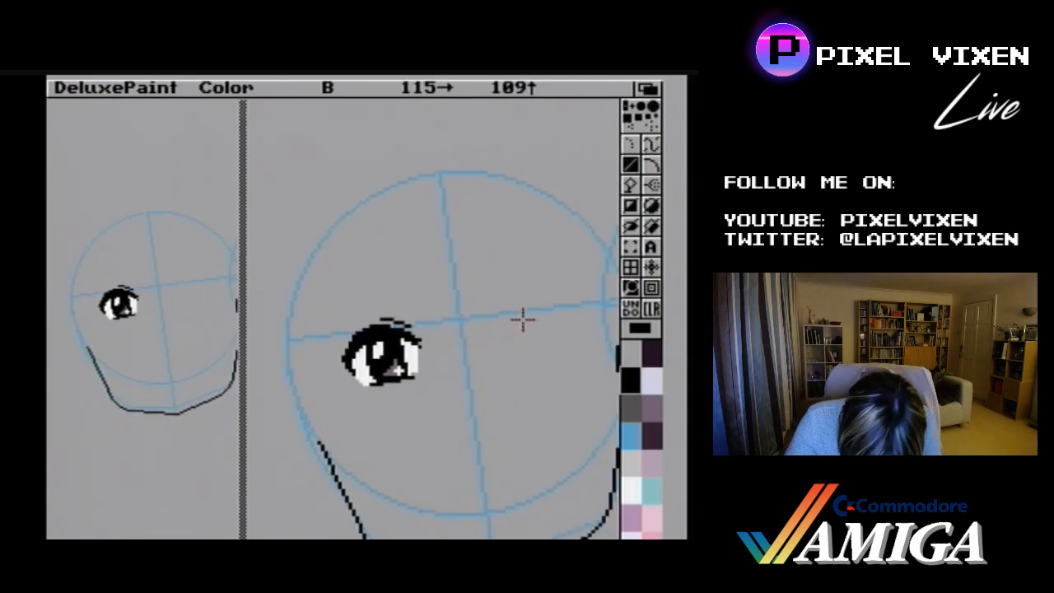
{"action": "key", "text": "Right"}
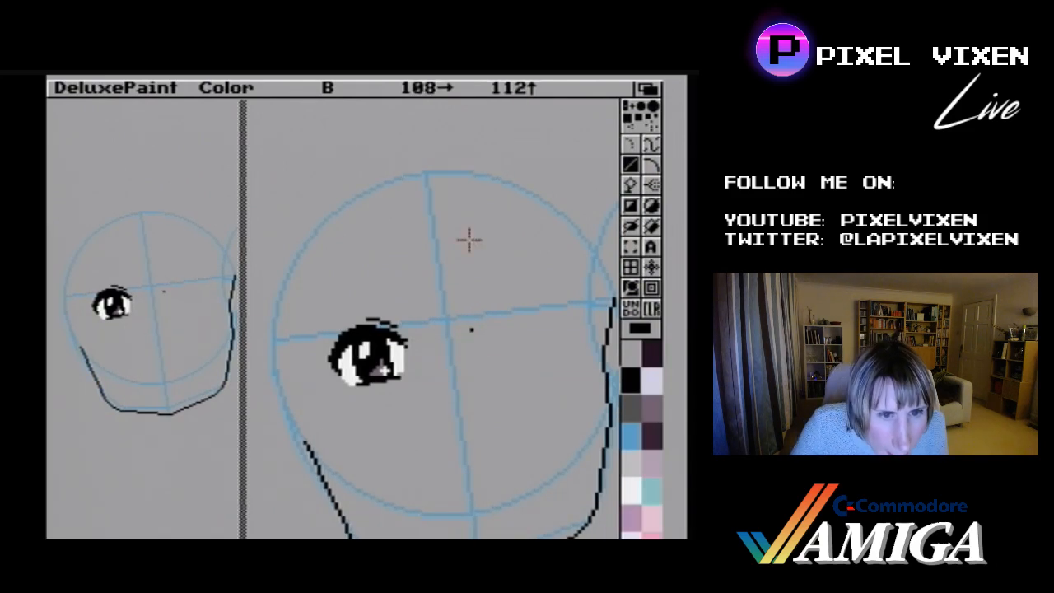
{"action": "left_click", "coordinate": [631, 244]}
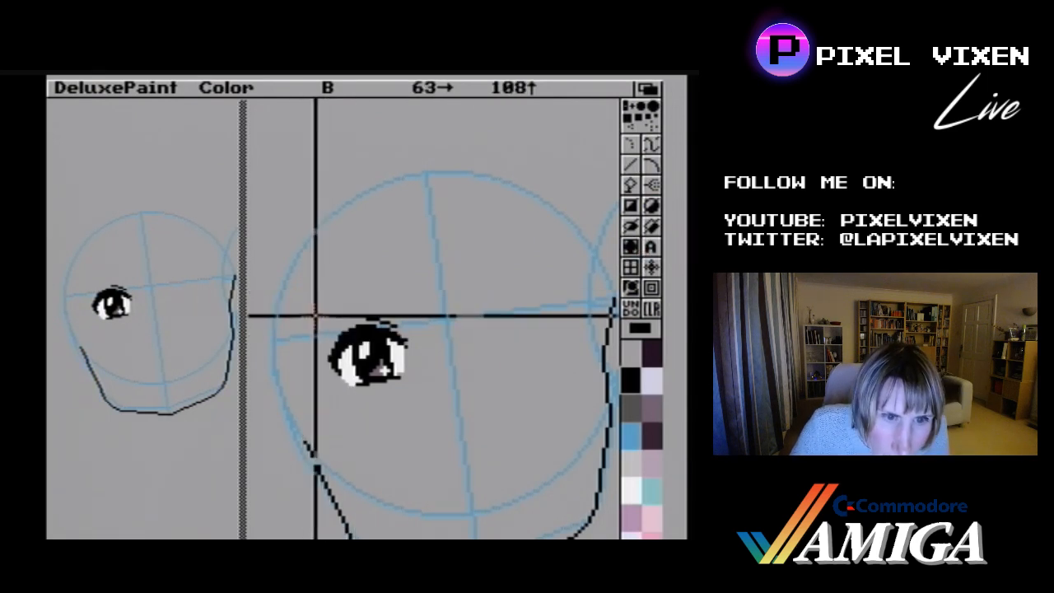
{"action": "left_click_drag", "start_coordinate": [315, 315], "coordinate": [414, 396]}
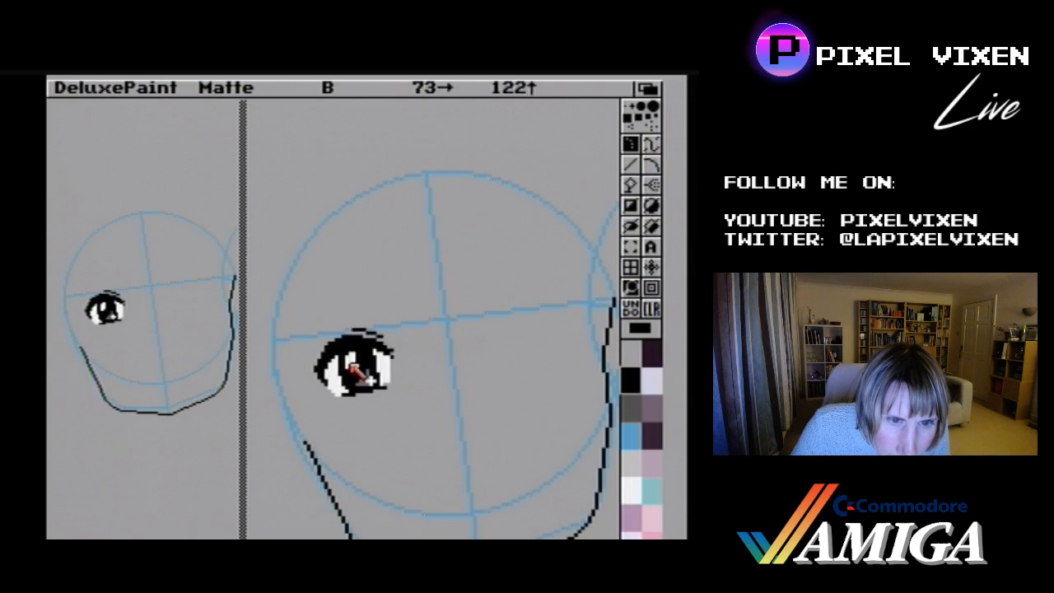
{"action": "left_click", "coordinate": [353, 368]}
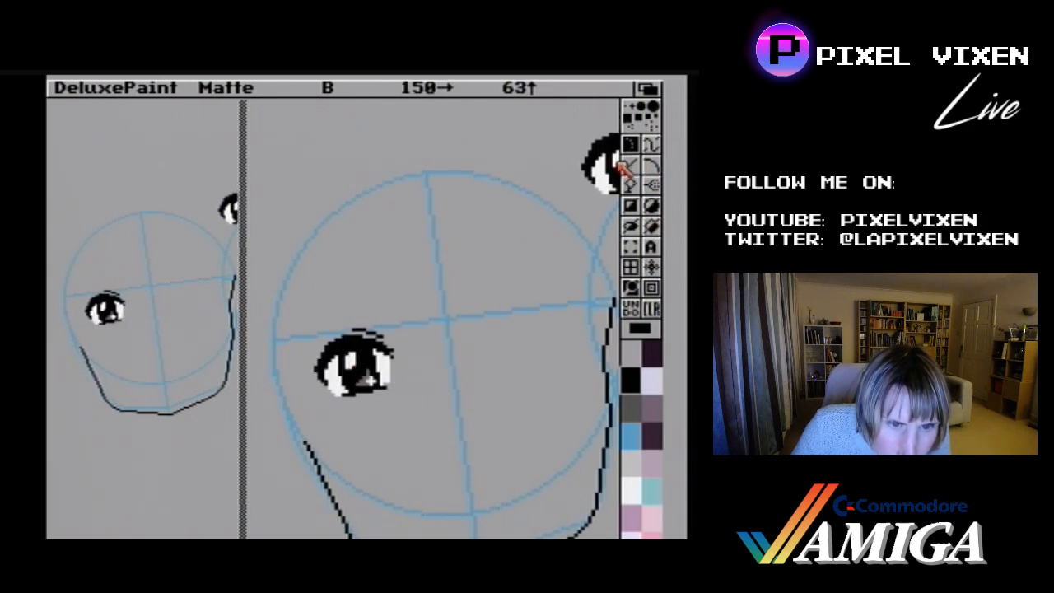
{"action": "left_click", "coordinate": [633, 165]}
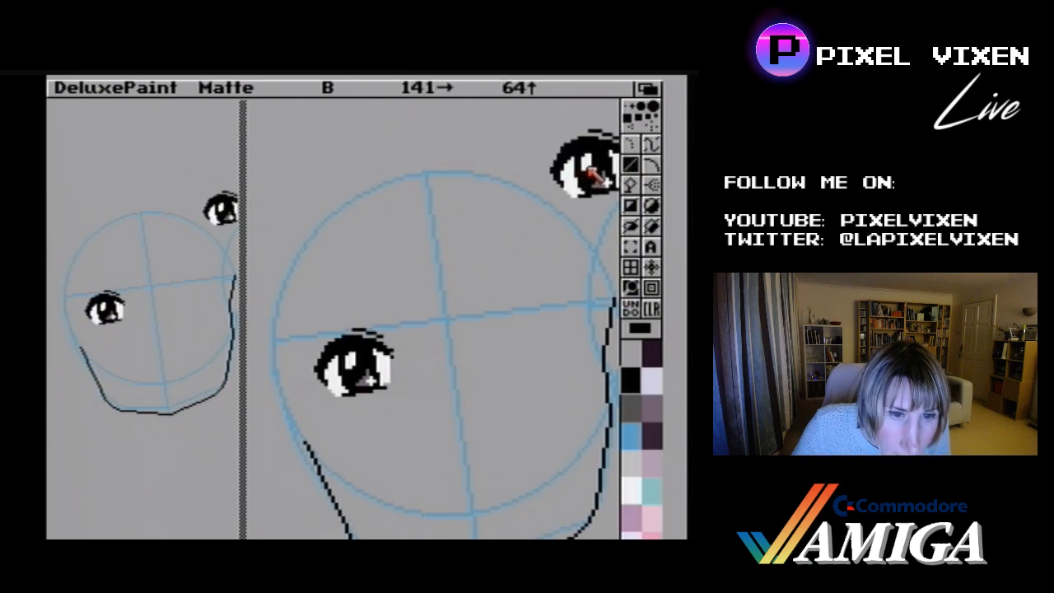
{"action": "key", "text": "period"}
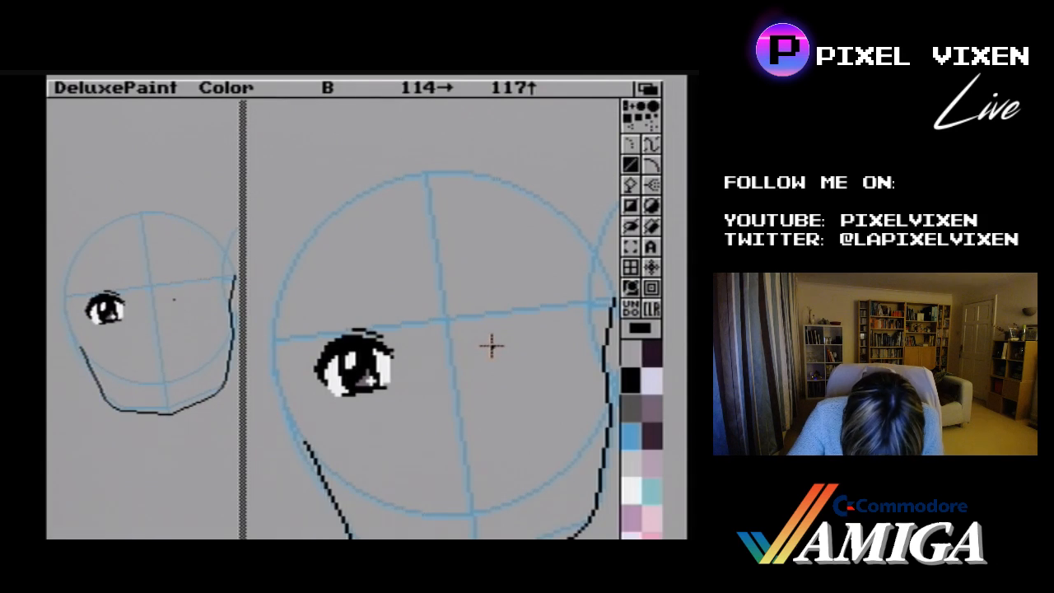
- Draw a thick, slanted black line for a closed winking eye across the vertical guideline, with a short crease above its inner end
{"action": "left_click_drag", "start_coordinate": [491, 346], "coordinate": [543, 331]}
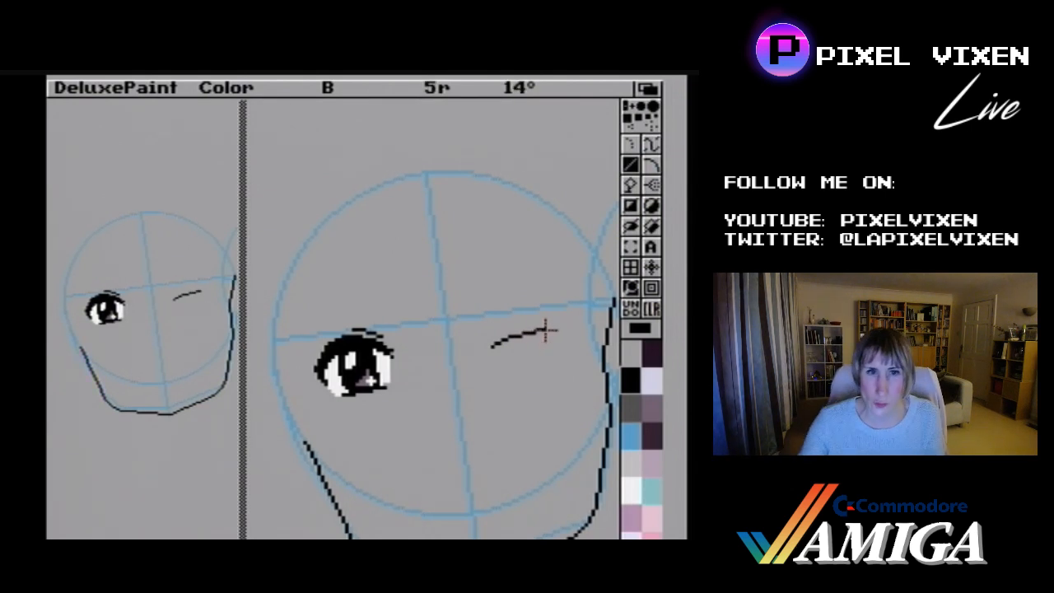
{"action": "left_click_drag", "start_coordinate": [545, 331], "coordinate": [489, 347]}
{"action": "left_click_drag", "start_coordinate": [490, 345], "coordinate": [516, 336]}
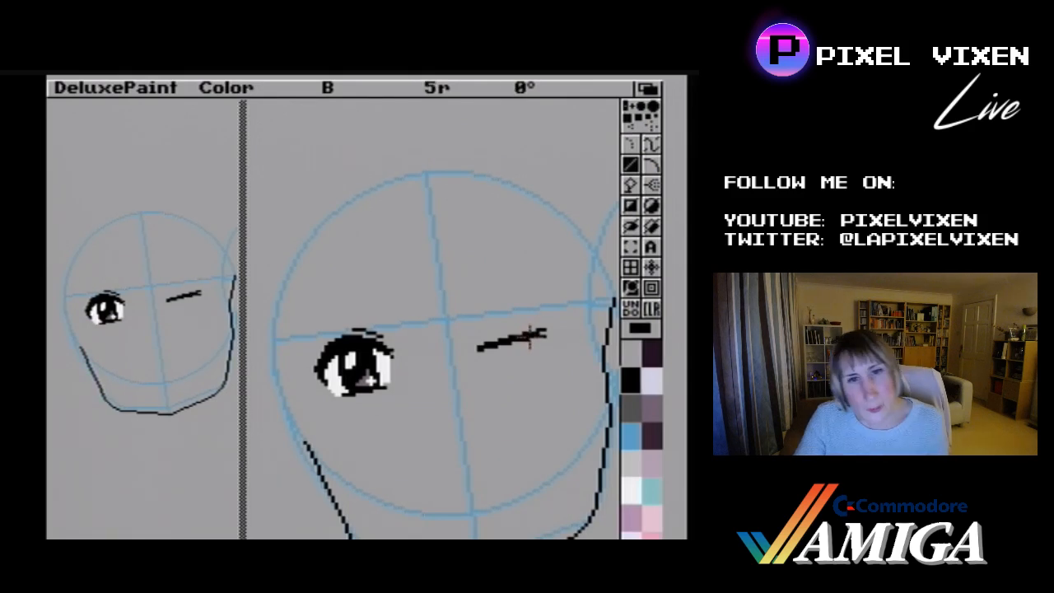
{"action": "mouse_move", "coordinate": [530, 336]}
{"action": "left_mouse_down"}
{"action": "mouse_move", "coordinate": [544, 345]}
{"action": "mouse_move", "coordinate": [549, 336]}
{"action": "mouse_move", "coordinate": [539, 338]}
{"action": "left_mouse_up"}
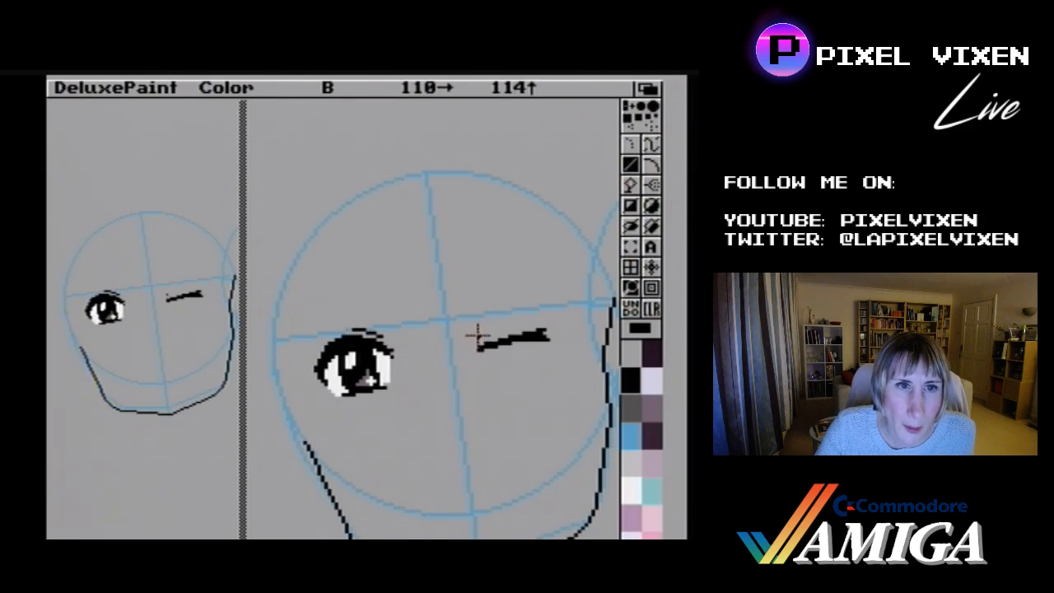
{"action": "left_click_drag", "start_coordinate": [477, 334], "coordinate": [486, 332]}
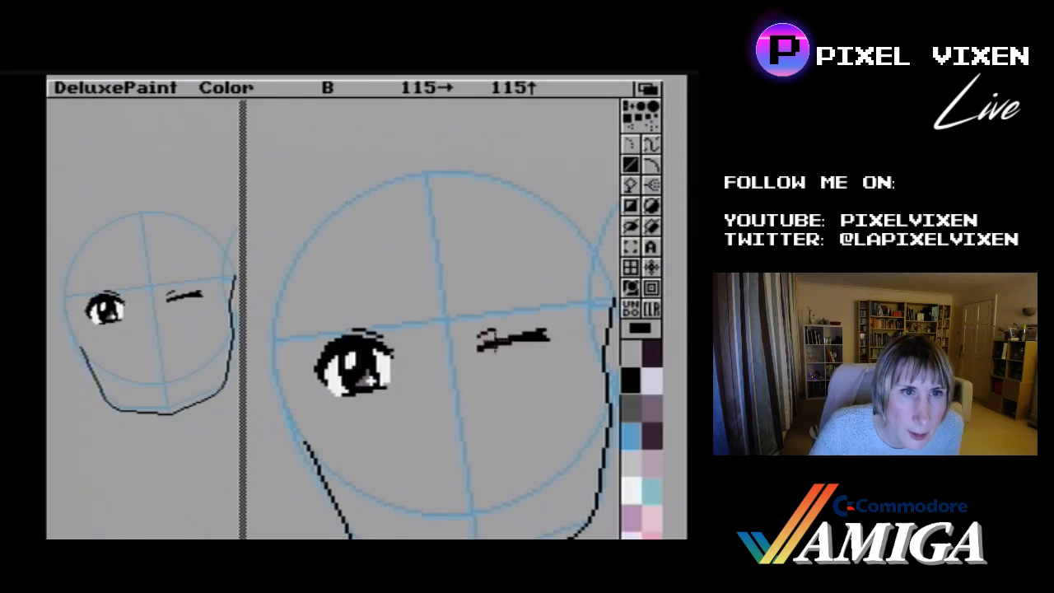
{"action": "mouse_move", "coordinate": [499, 343]}
{"action": "left_mouse_down"}
{"action": "mouse_move", "coordinate": [528, 324]}
{"action": "mouse_move", "coordinate": [550, 333]}
{"action": "left_mouse_up"}
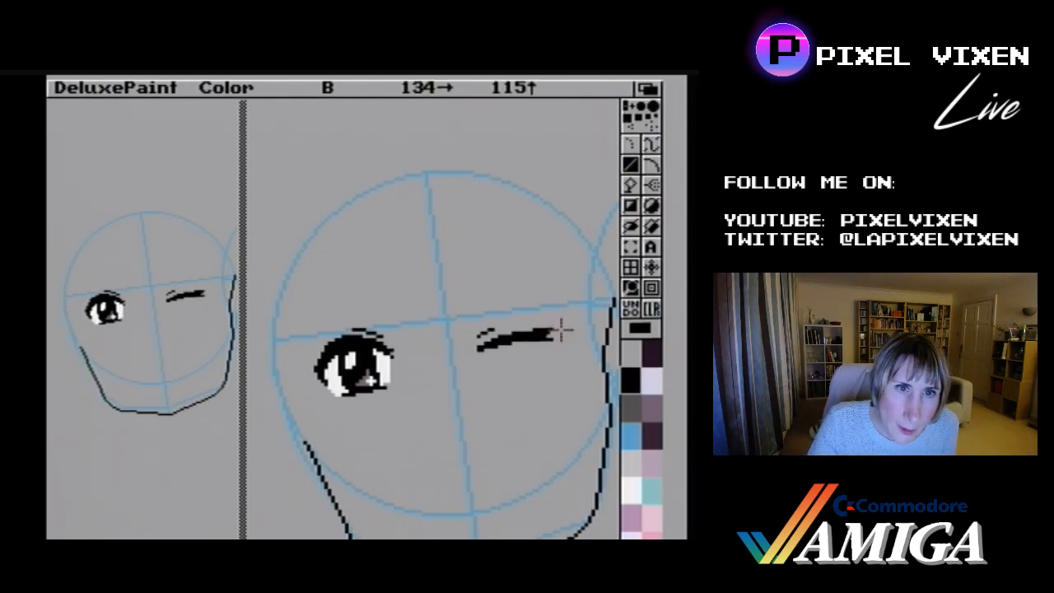
- Cut out the closed eye with its crease as a brush and place it slightly further from the vertical guideline
{"action": "left_click", "coordinate": [630, 246]}
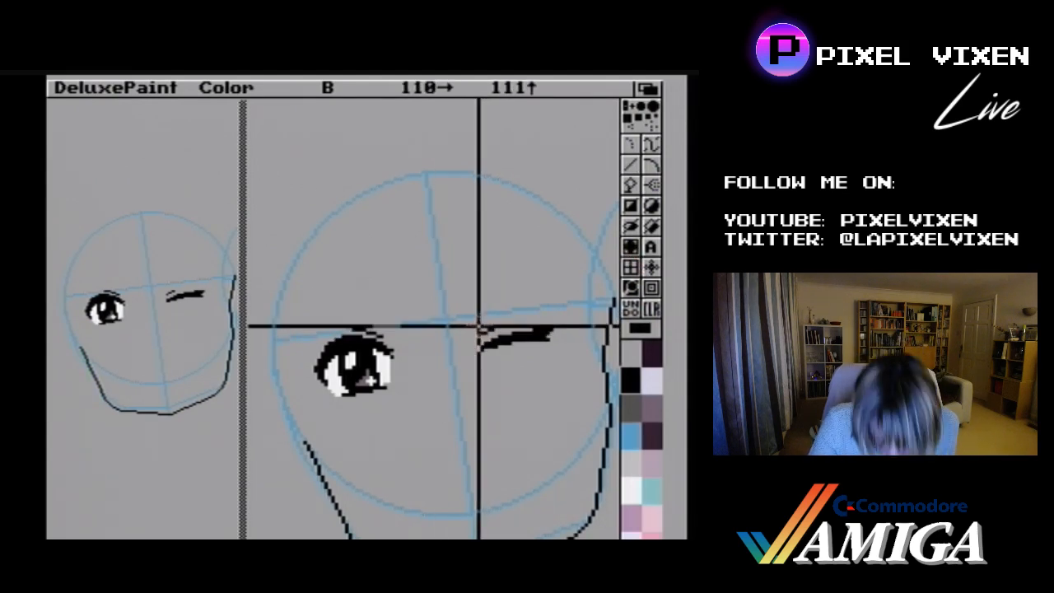
{"action": "mouse_move", "coordinate": [476, 326]}
{"action": "left_mouse_down"}
{"action": "mouse_move", "coordinate": [556, 354]}
{"action": "mouse_move", "coordinate": [550, 339]}
{"action": "left_mouse_up"}
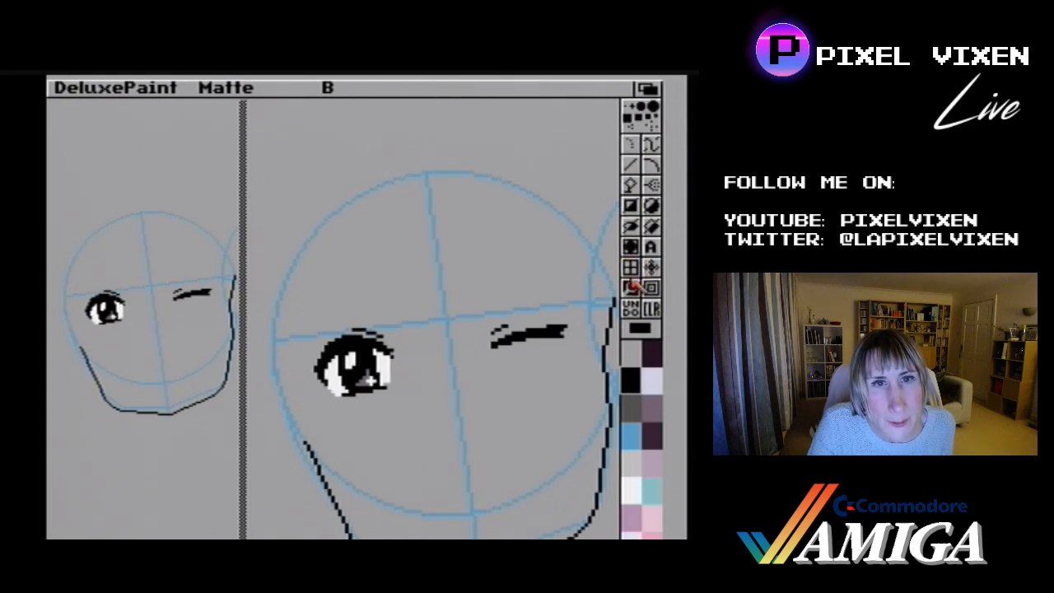
- Cut away the black cheek line below the open eye and restore the single-pixel brush
{"action": "left_click", "coordinate": [631, 287]}
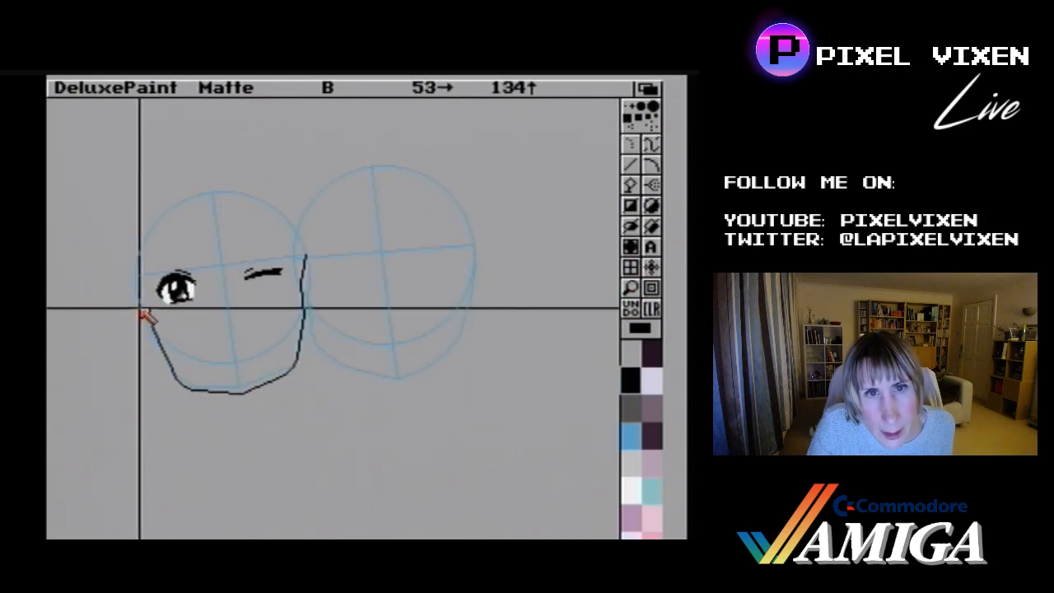
{"action": "left_click", "coordinate": [628, 247]}
{"action": "left_click", "coordinate": [630, 249]}
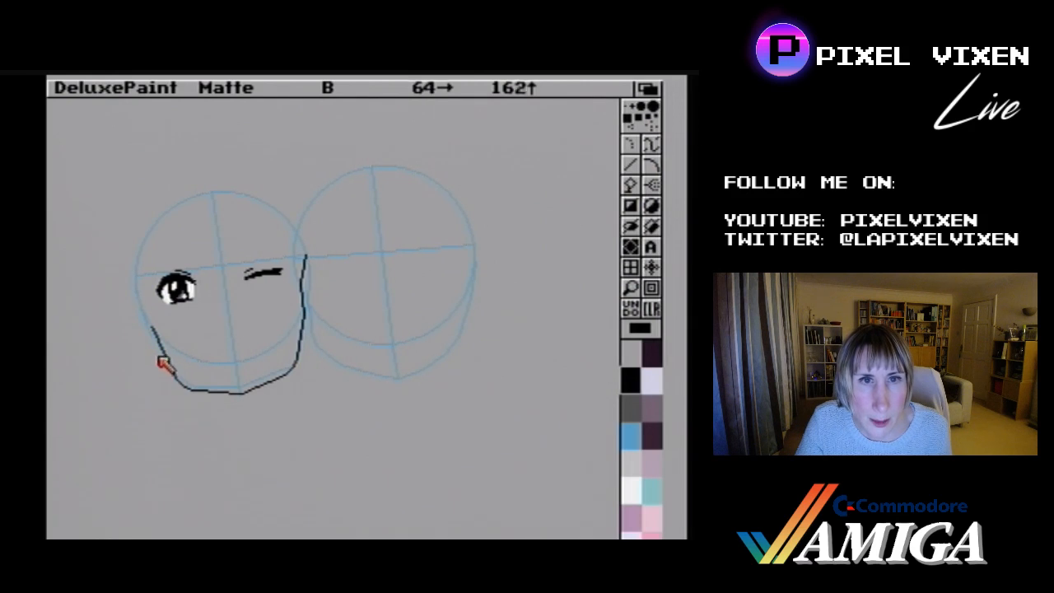
{"action": "left_click", "coordinate": [630, 164]}
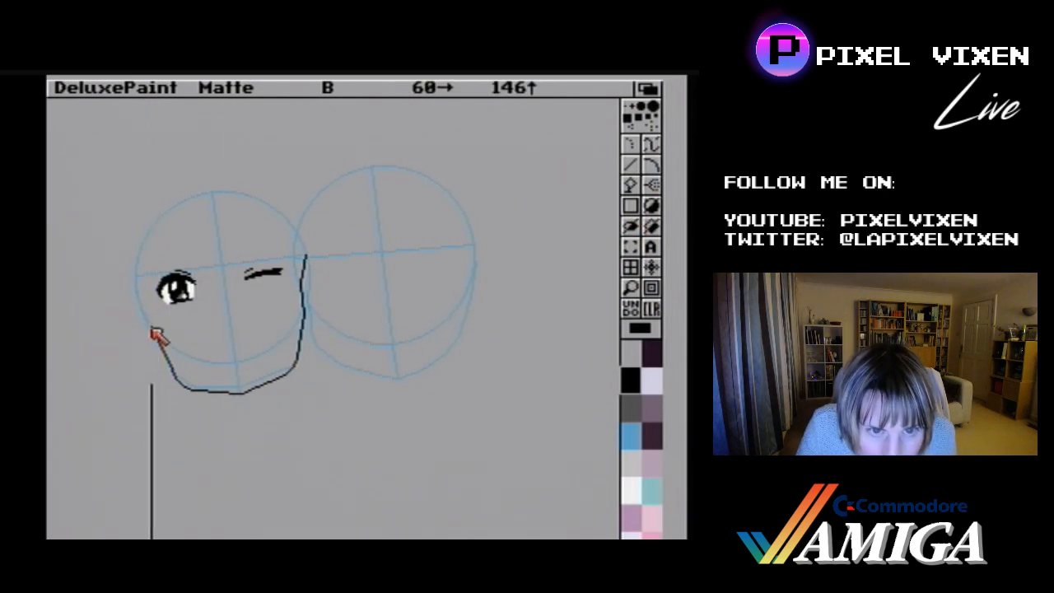
{"action": "left_click_drag", "start_coordinate": [152, 329], "coordinate": [191, 413]}
{"action": "key", "text": "u"}
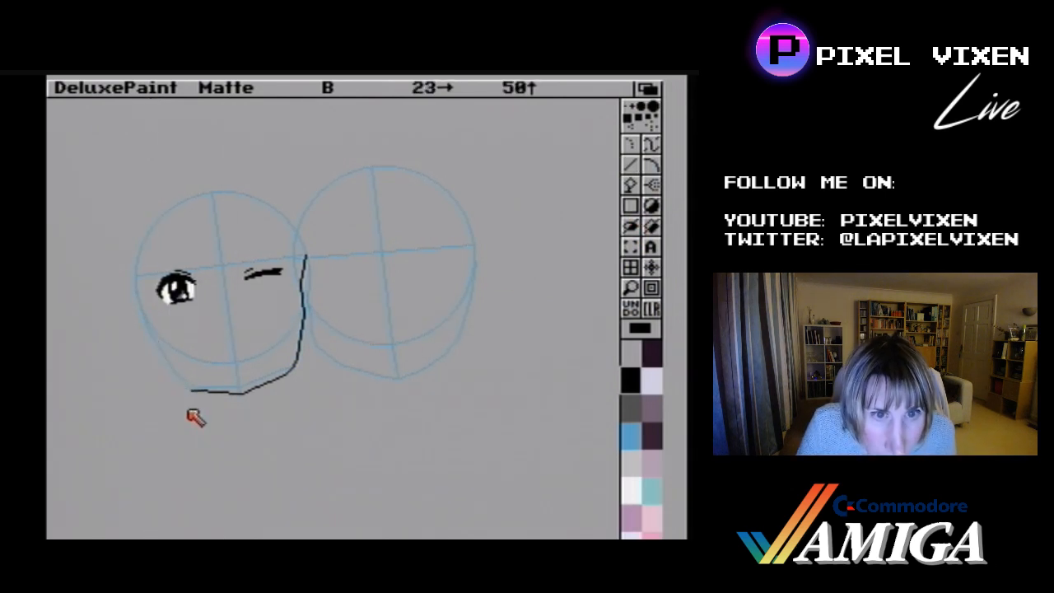
{"action": "left_click", "coordinate": [630, 167]}
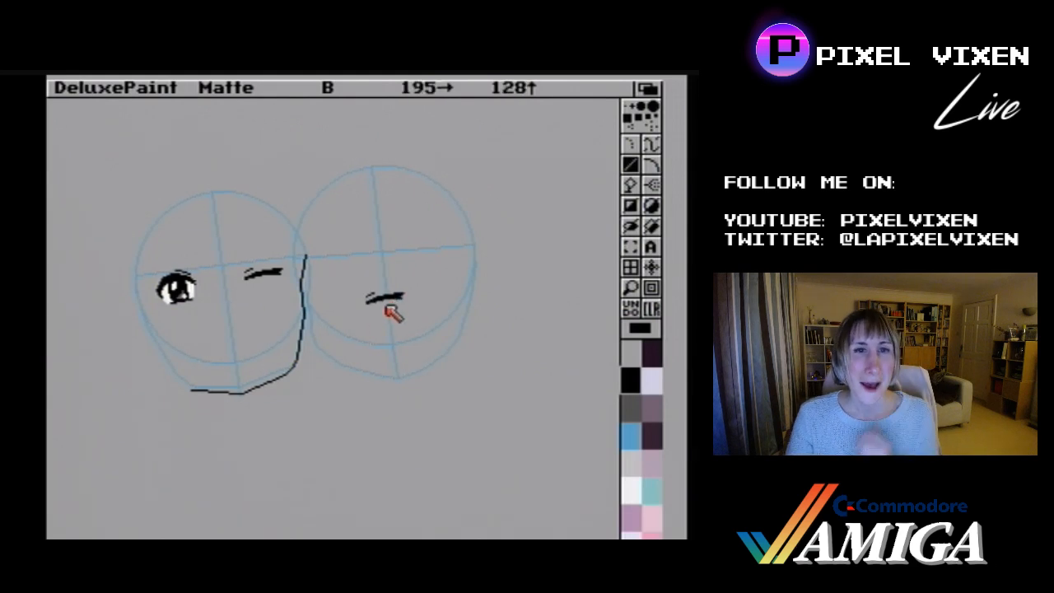
{"action": "key", "text": "period"}
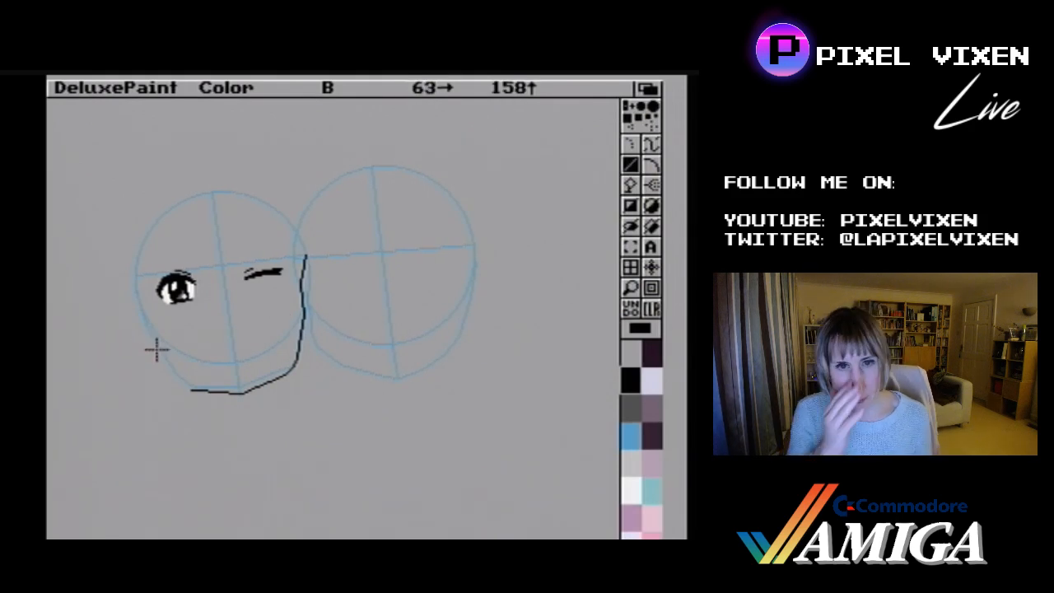
- Cut out the first head's chin and lower jaw line as a brush and stamp it slightly higher
{"action": "left_click", "coordinate": [630, 246]}
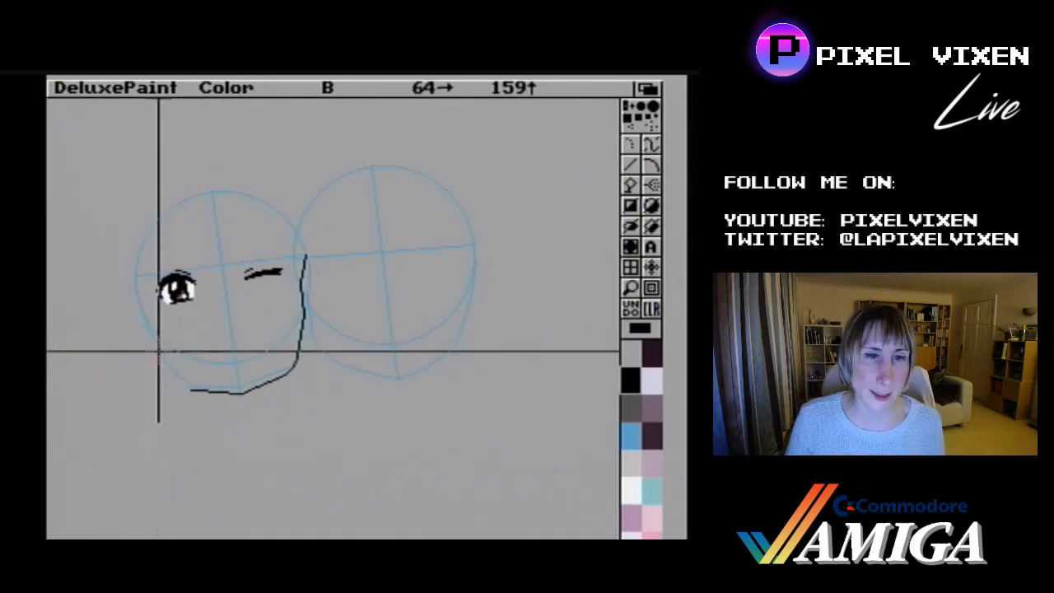
{"action": "left_click_drag", "start_coordinate": [157, 353], "coordinate": [344, 409]}
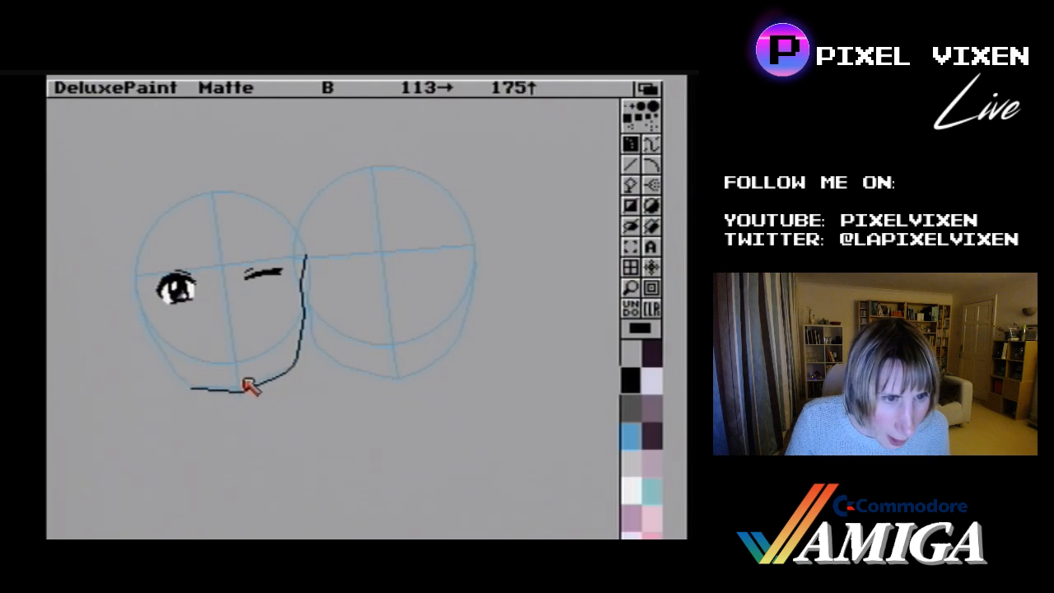
{"action": "right_click", "coordinate": [244, 381]}
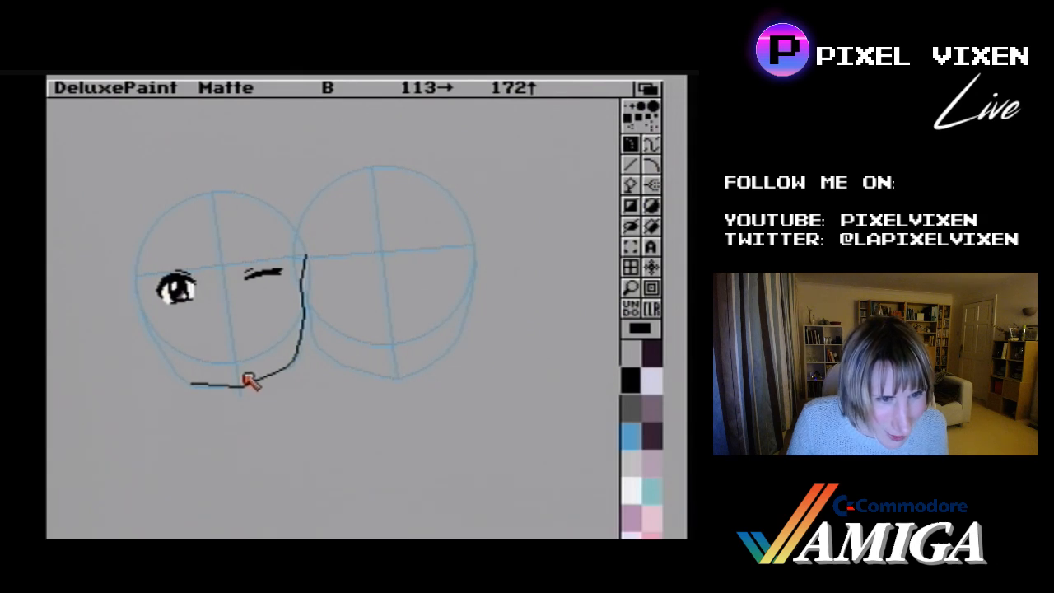
{"action": "left_click", "coordinate": [250, 381]}
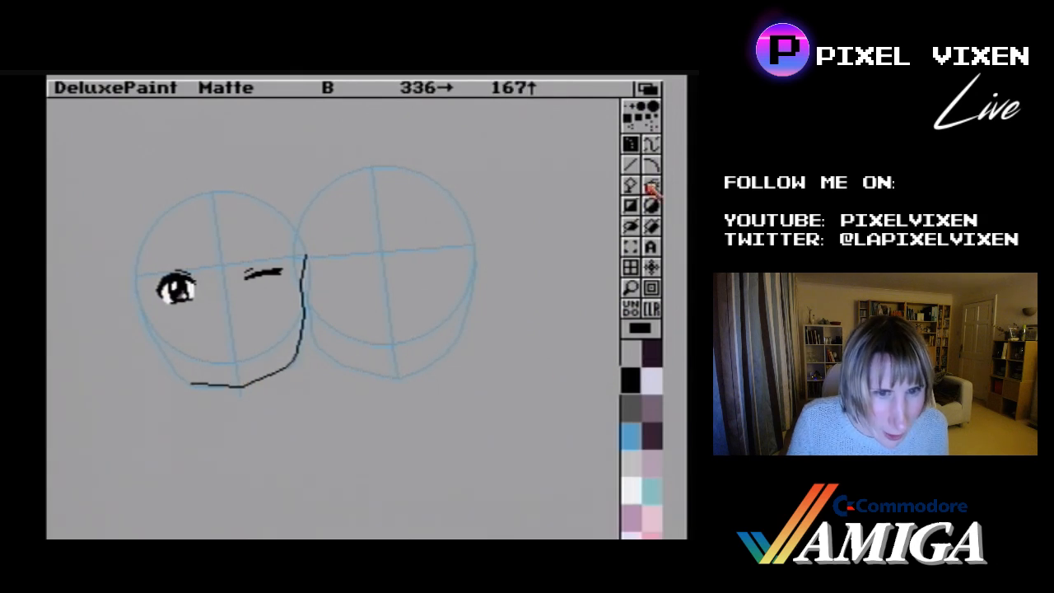
- Draw two short black line segments from the chin line's outer end up towards the cheek below the open eye
{"action": "left_click", "coordinate": [630, 165]}
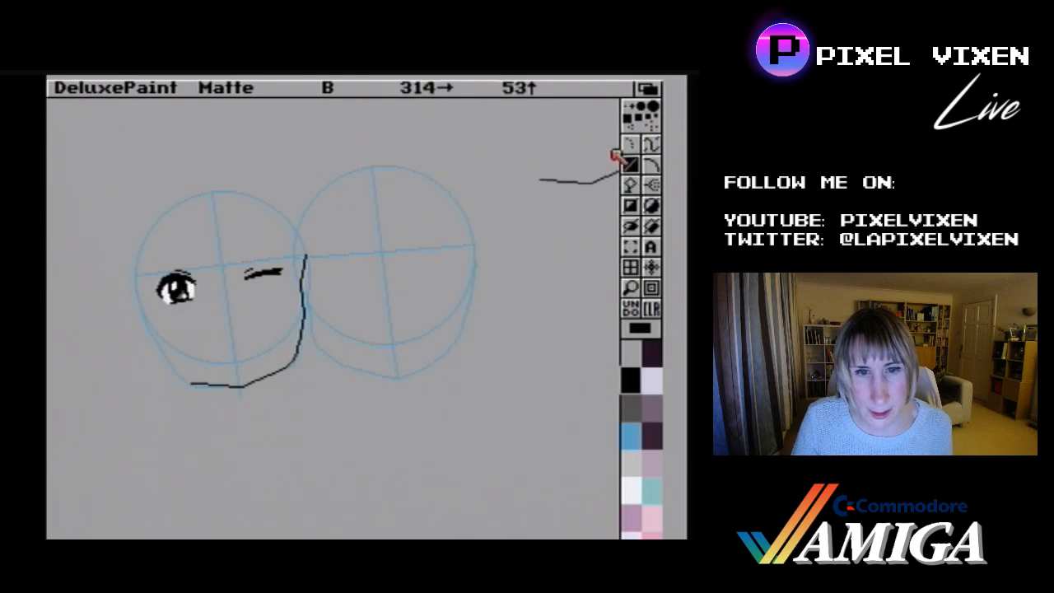
{"action": "left_click", "coordinate": [628, 109]}
{"action": "left_click", "coordinate": [649, 169]}
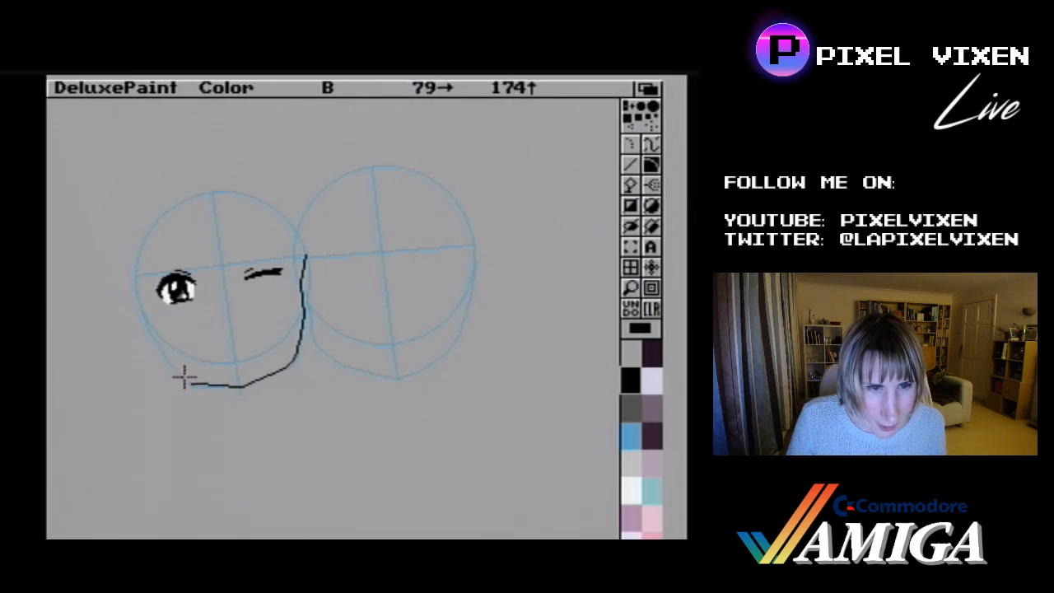
{"action": "left_click", "coordinate": [630, 165]}
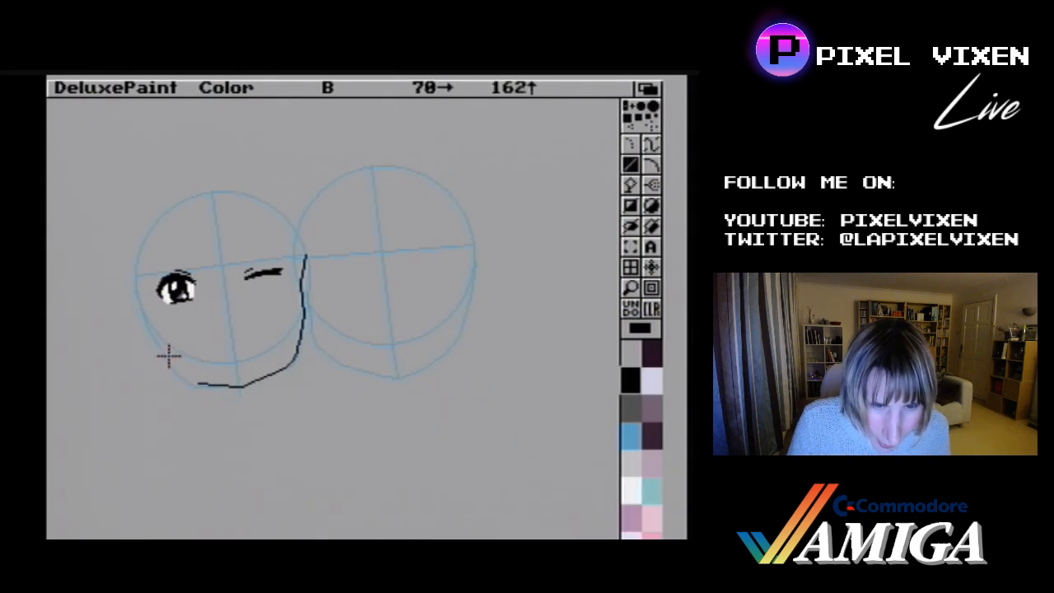
{"action": "left_click_drag", "start_coordinate": [169, 358], "coordinate": [182, 376]}
{"action": "left_click_drag", "start_coordinate": [182, 376], "coordinate": [198, 383]}
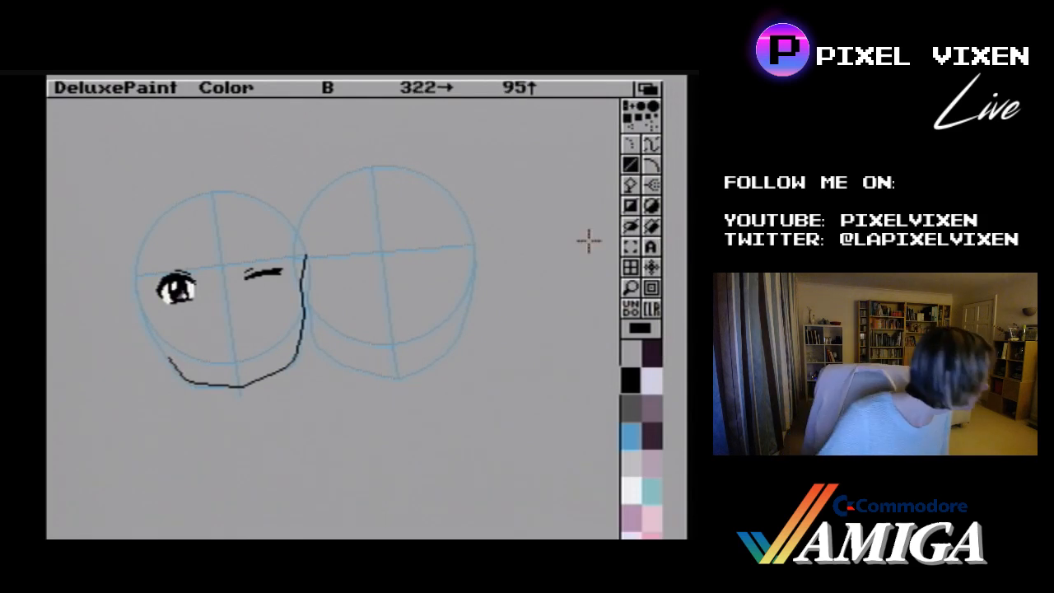
- Clear the short line segments just drawn between the chin and the cheek
{"action": "left_click", "coordinate": [634, 211]}
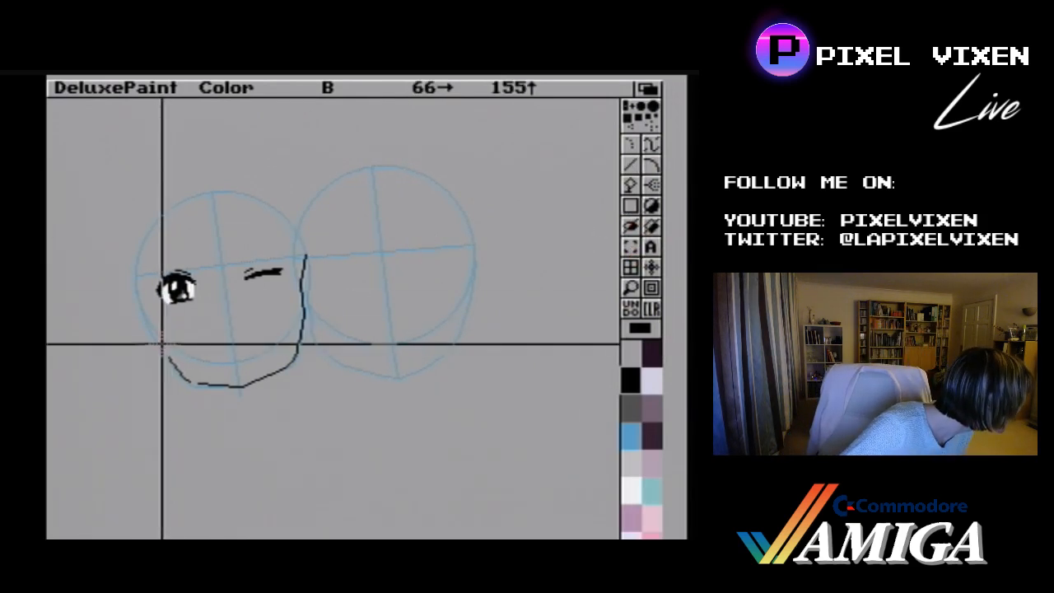
{"action": "left_click_drag", "start_coordinate": [161, 346], "coordinate": [185, 397]}
{"action": "key", "text": "u"}
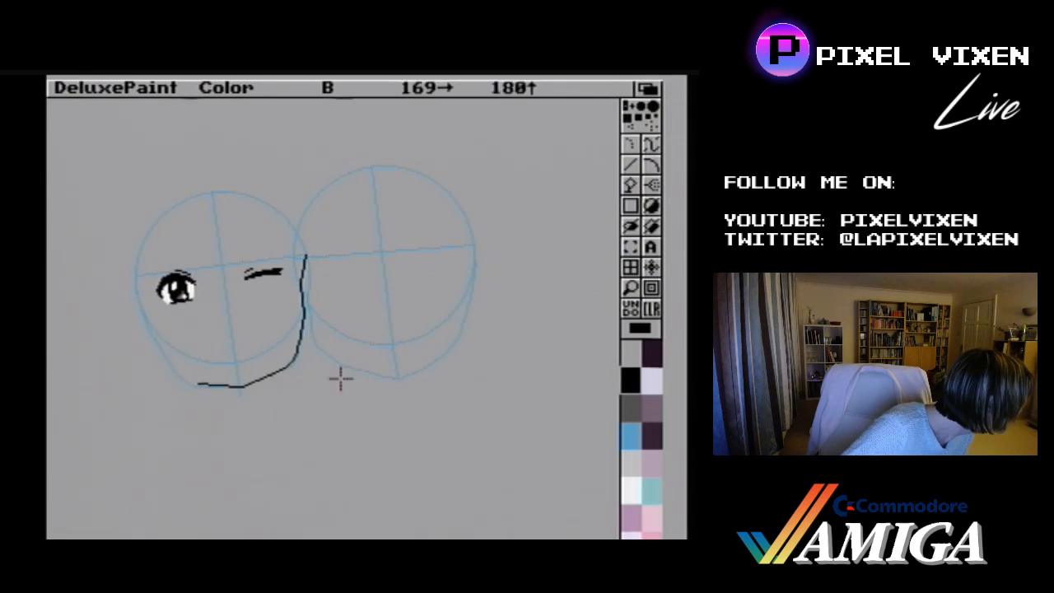
- Draw connected black line segments from the chin's outer end up the cheek on the open-eye side to the horizontal guideline
{"action": "left_click", "coordinate": [630, 165]}
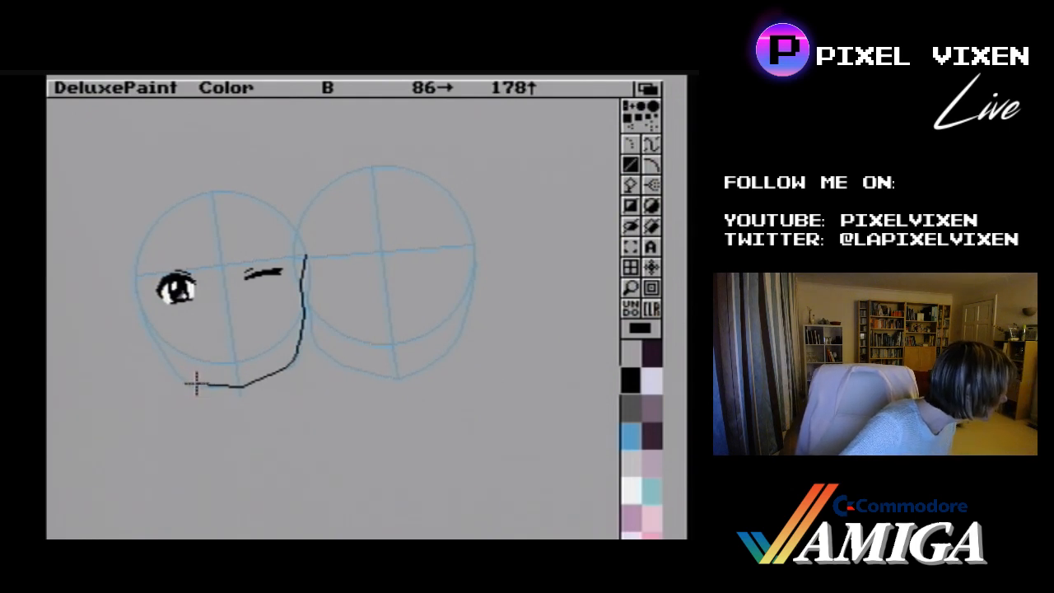
{"action": "left_click_drag", "start_coordinate": [196, 383], "coordinate": [174, 369]}
{"action": "left_click_drag", "start_coordinate": [174, 369], "coordinate": [155, 336]}
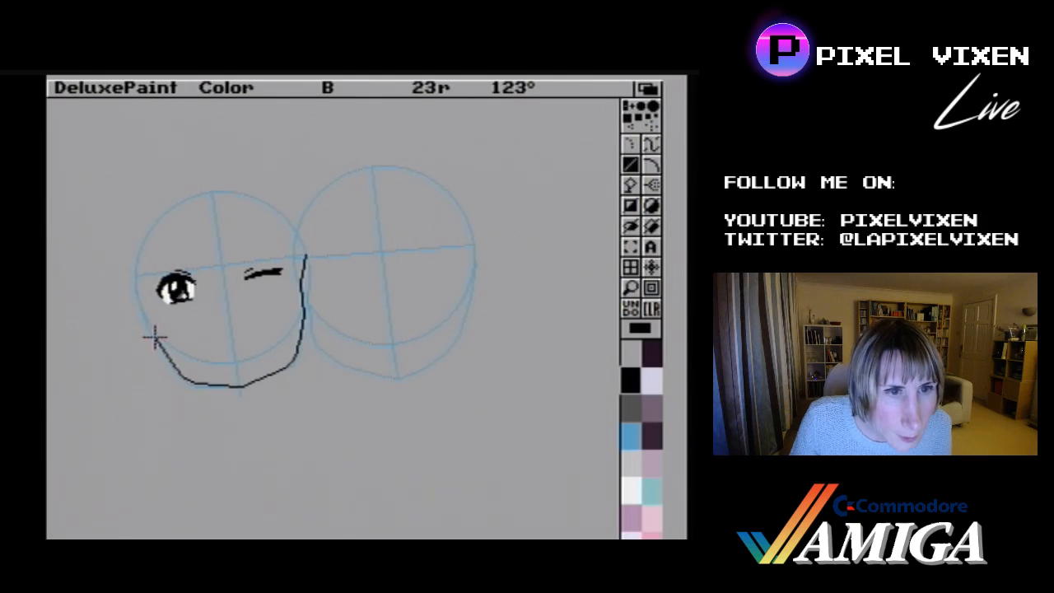
{"action": "left_click_drag", "start_coordinate": [155, 337], "coordinate": [137, 298]}
{"action": "left_click_drag", "start_coordinate": [137, 297], "coordinate": [134, 268]}
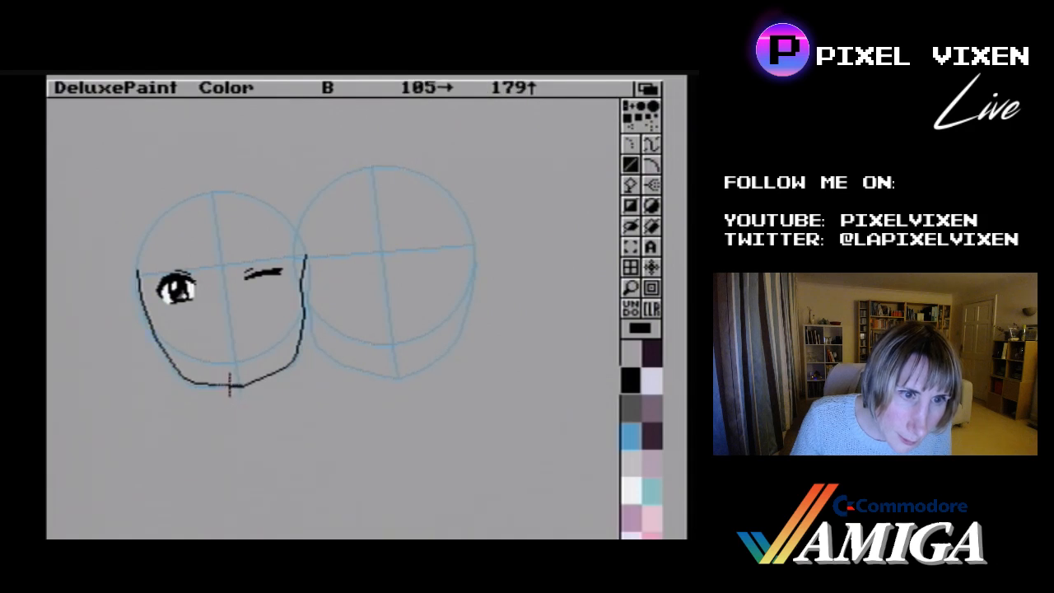
- Cut out the chin section on the open-eye side as a brush, place it slightly lower and touch up the join with the cheek line
{"action": "left_click", "coordinate": [630, 246]}
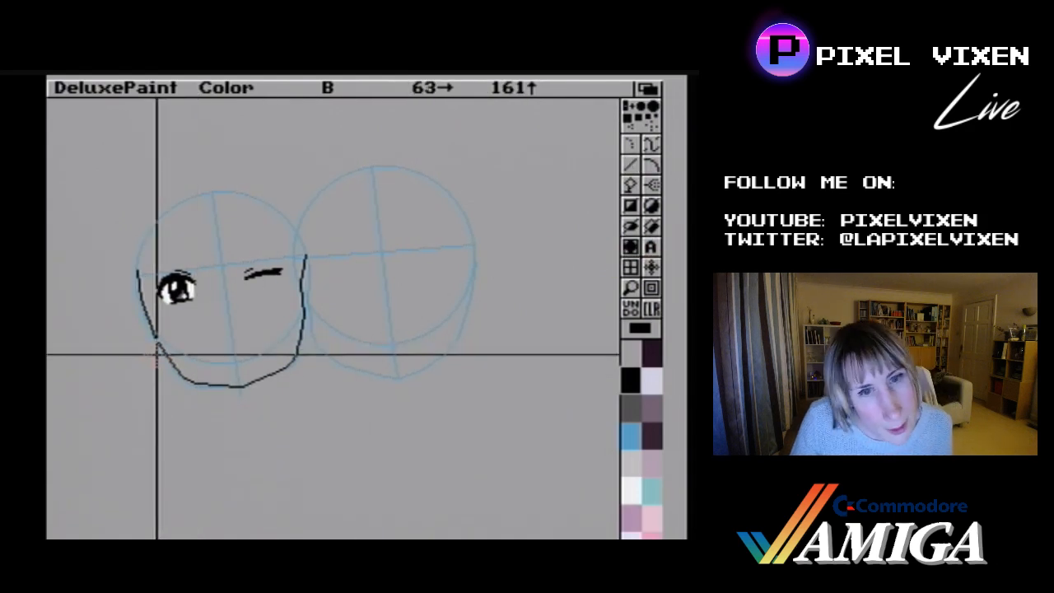
{"action": "left_click_drag", "start_coordinate": [168, 371], "coordinate": [241, 400]}
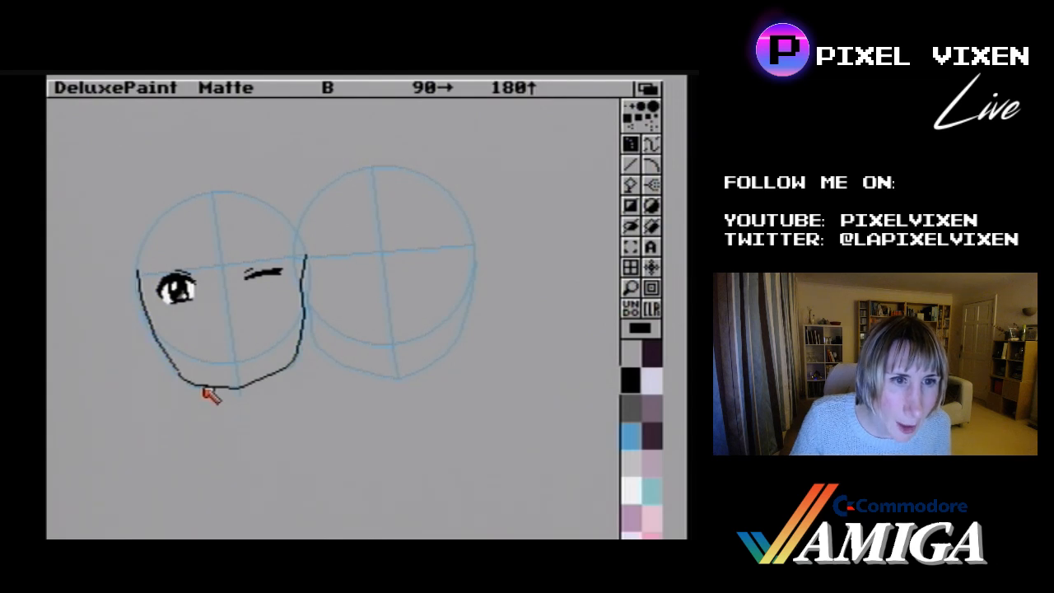
{"action": "key", "text": "v"}
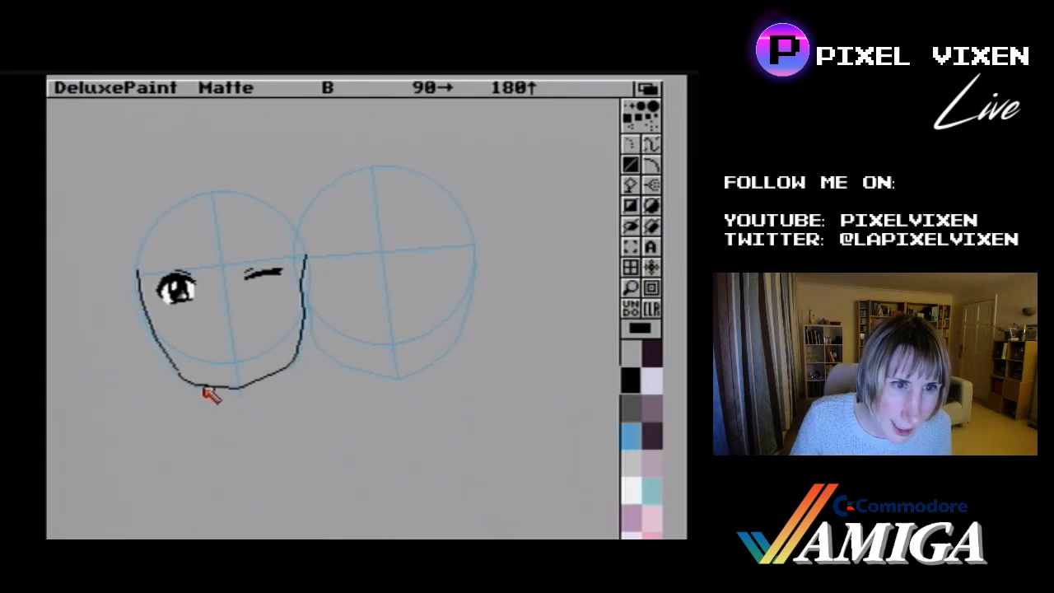
{"action": "key", "text": "period"}
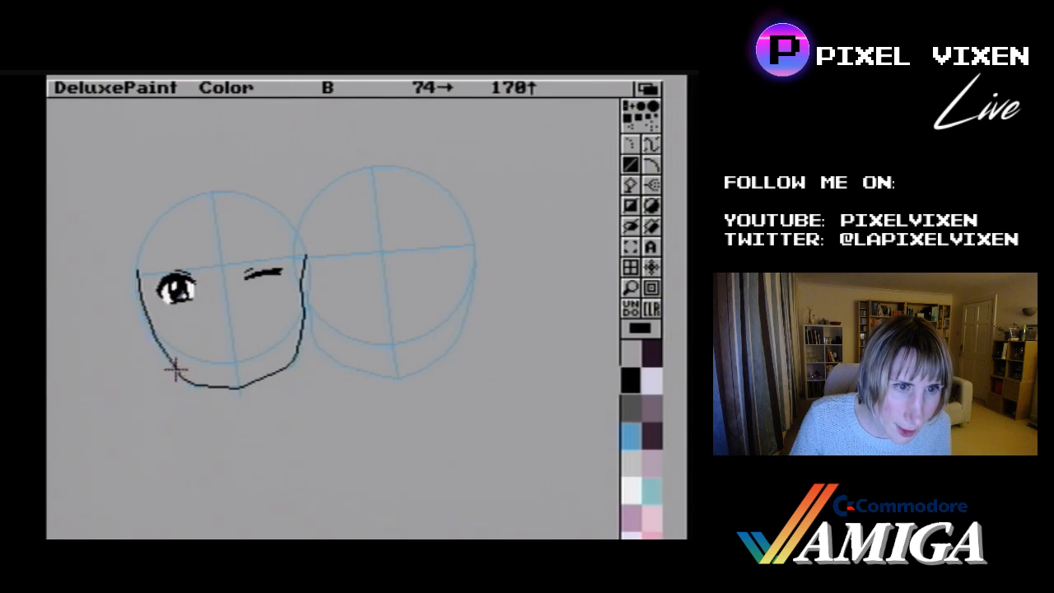
{"action": "left_click", "coordinate": [176, 370]}
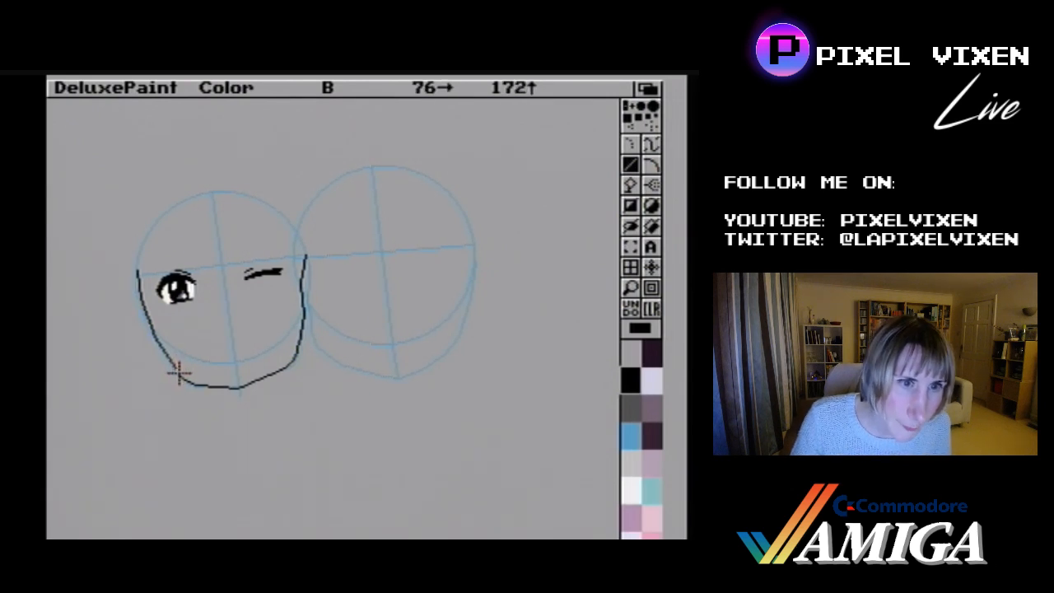
{"action": "left_click_drag", "start_coordinate": [176, 370], "coordinate": [177, 369]}
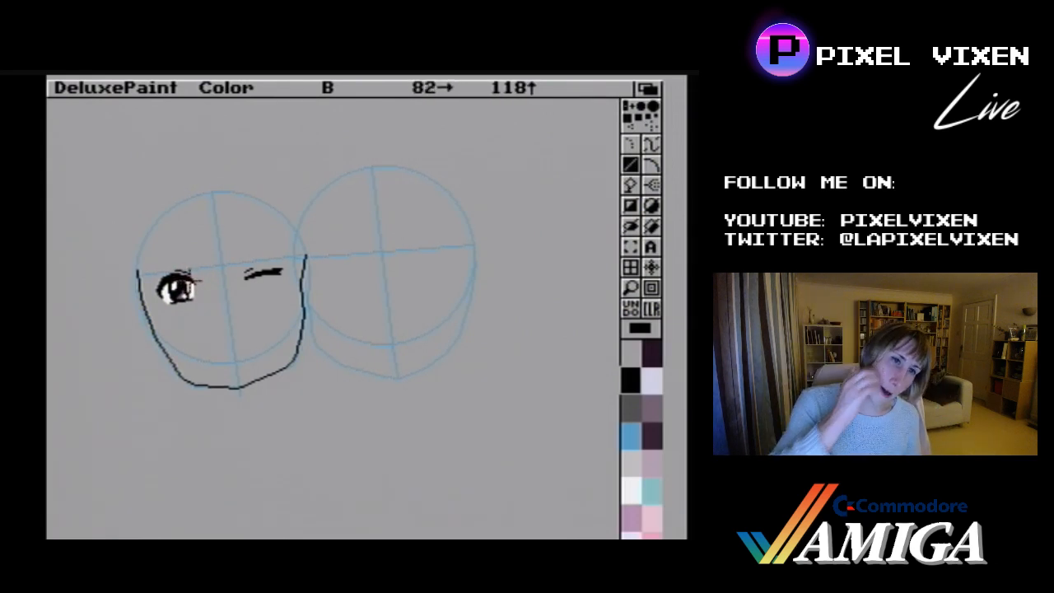
- Refine the inner edge of the open eye with small black touch-ups
{"action": "left_click_drag", "start_coordinate": [198, 285], "coordinate": [199, 285]}
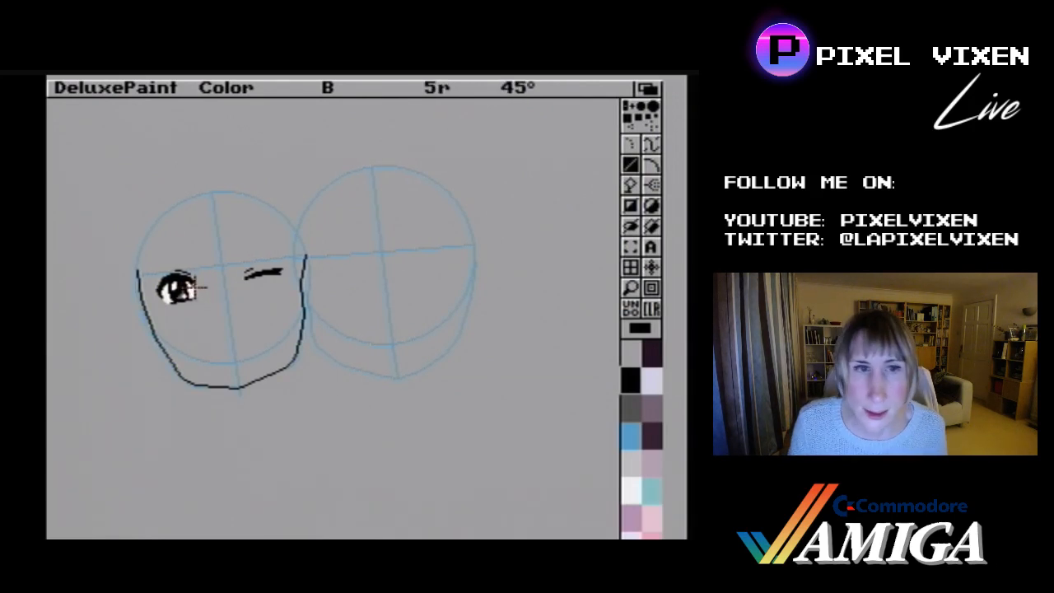
{"action": "left_click_drag", "start_coordinate": [201, 286], "coordinate": [201, 286]}
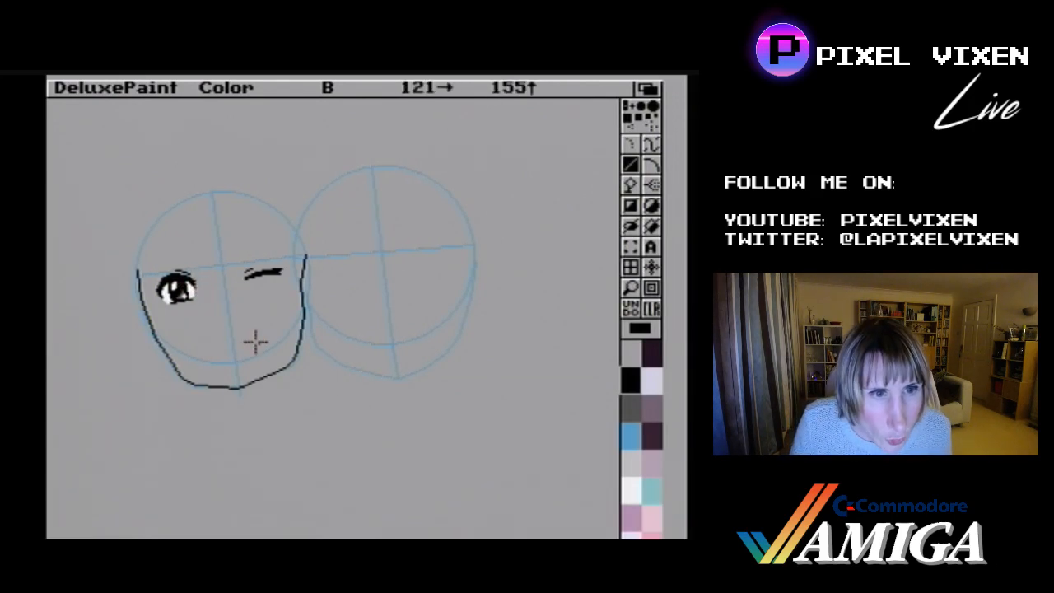
{"action": "left_click_drag", "start_coordinate": [201, 282], "coordinate": [201, 282]}
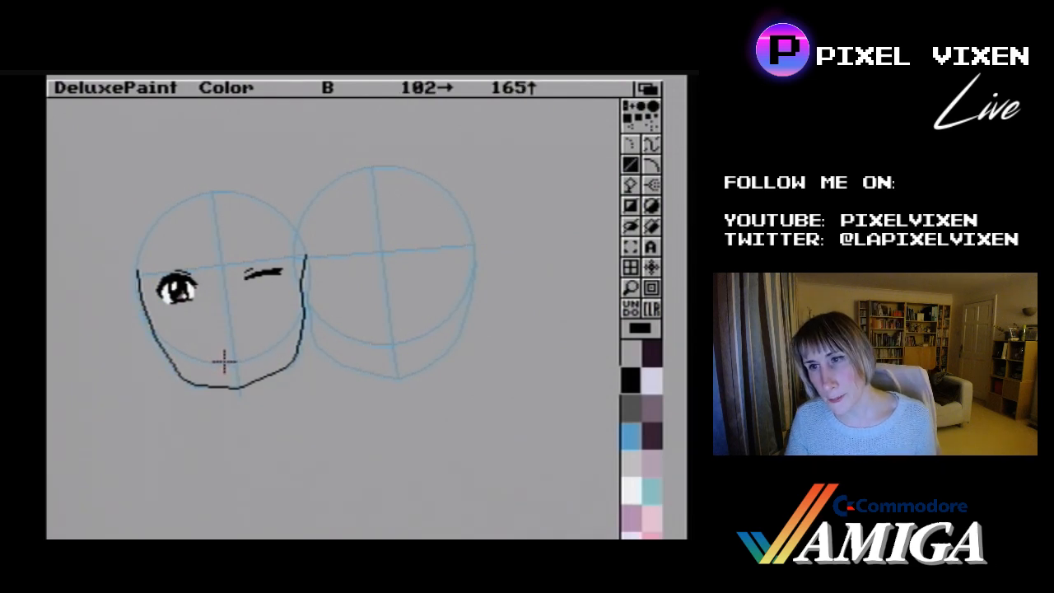
- Draw a small black arc on the vertical guideline above the chin and shift it slightly lower as a cut-out brush
{"action": "left_click_drag", "start_coordinate": [228, 362], "coordinate": [238, 362]}
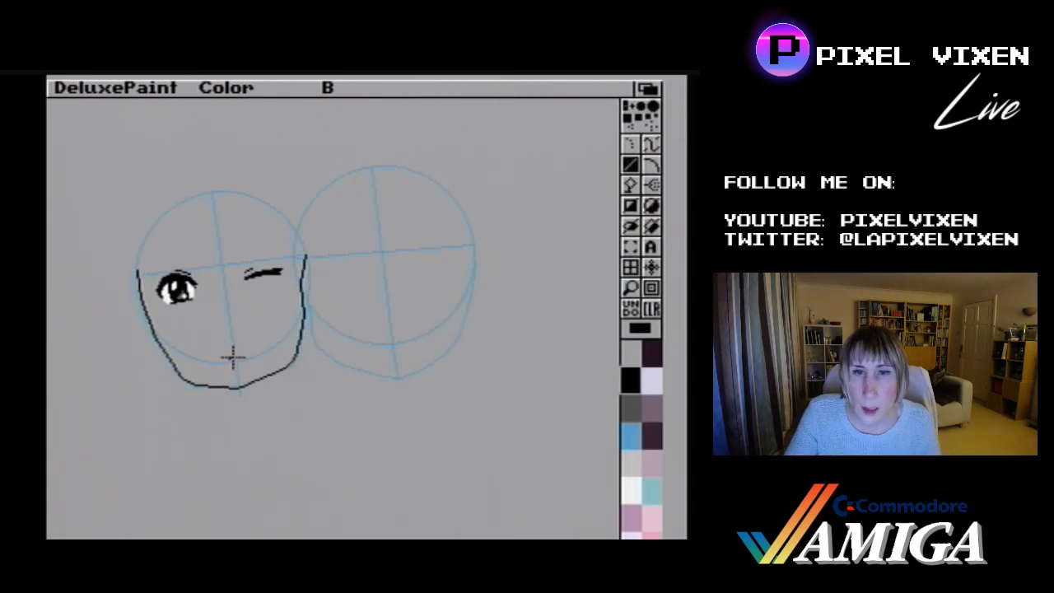
{"action": "left_click_drag", "start_coordinate": [237, 359], "coordinate": [236, 358]}
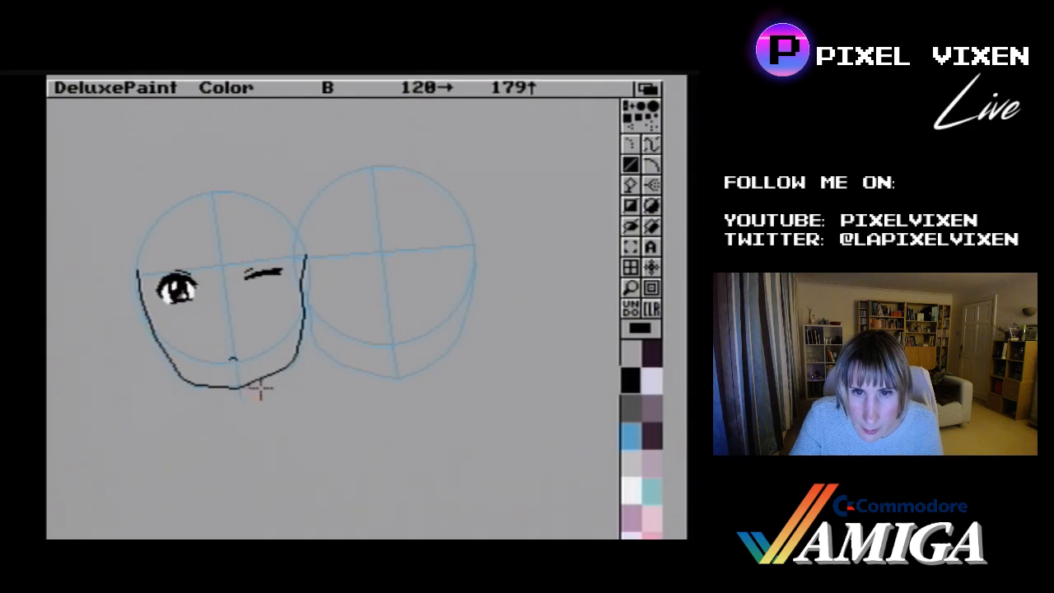
{"action": "left_click", "coordinate": [630, 246]}
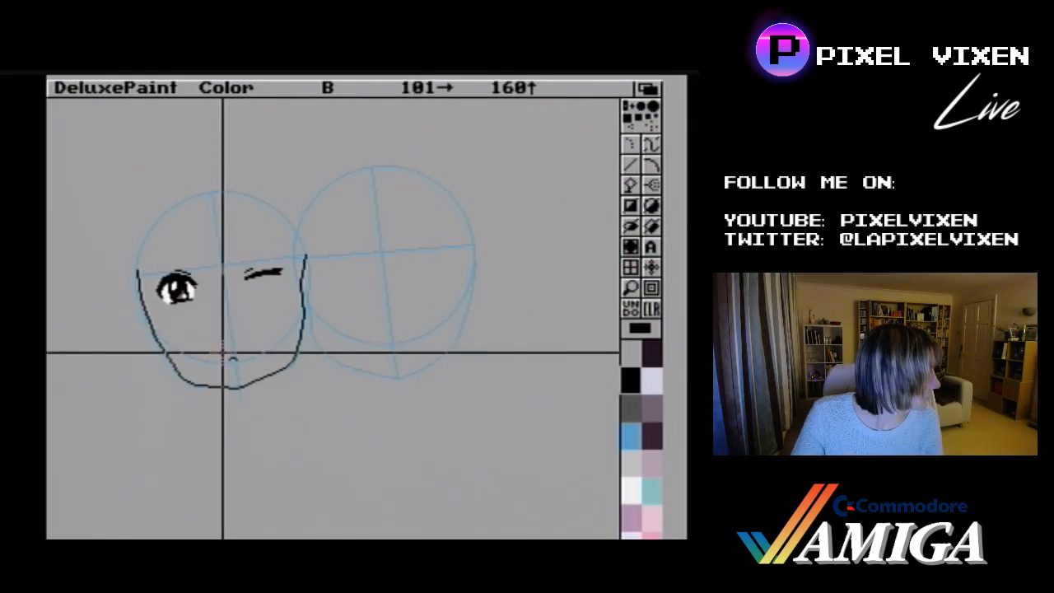
{"action": "left_click_drag", "start_coordinate": [222, 355], "coordinate": [252, 370]}
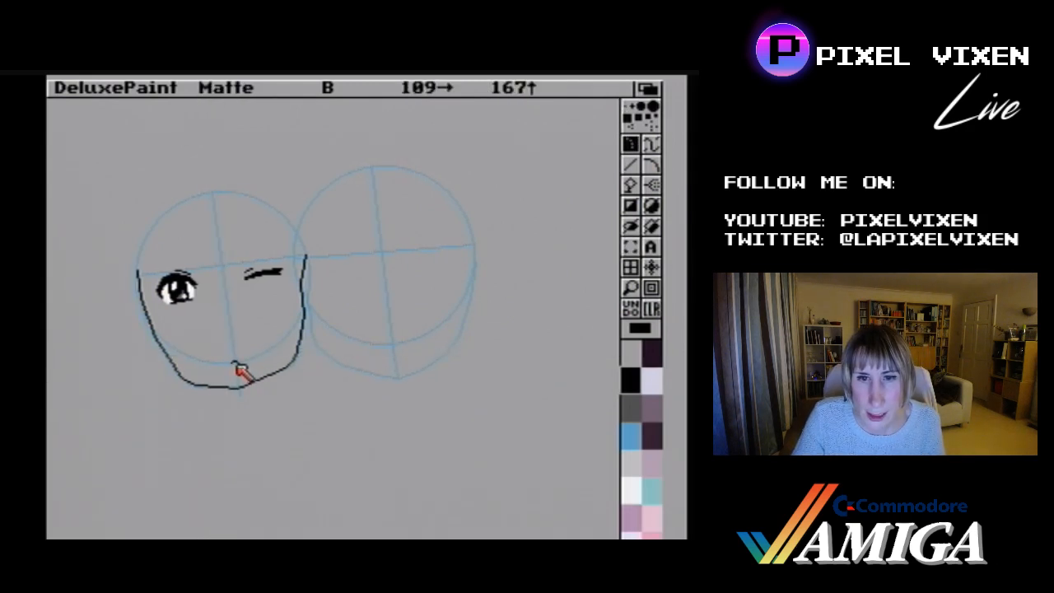
{"action": "left_click", "coordinate": [235, 364]}
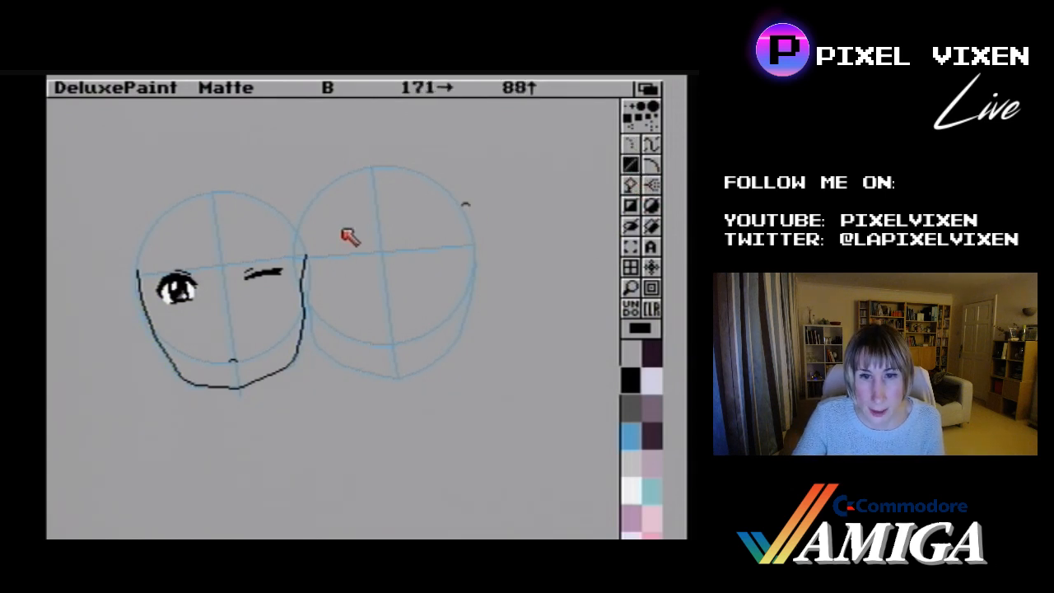
{"action": "left_click", "coordinate": [631, 111]}
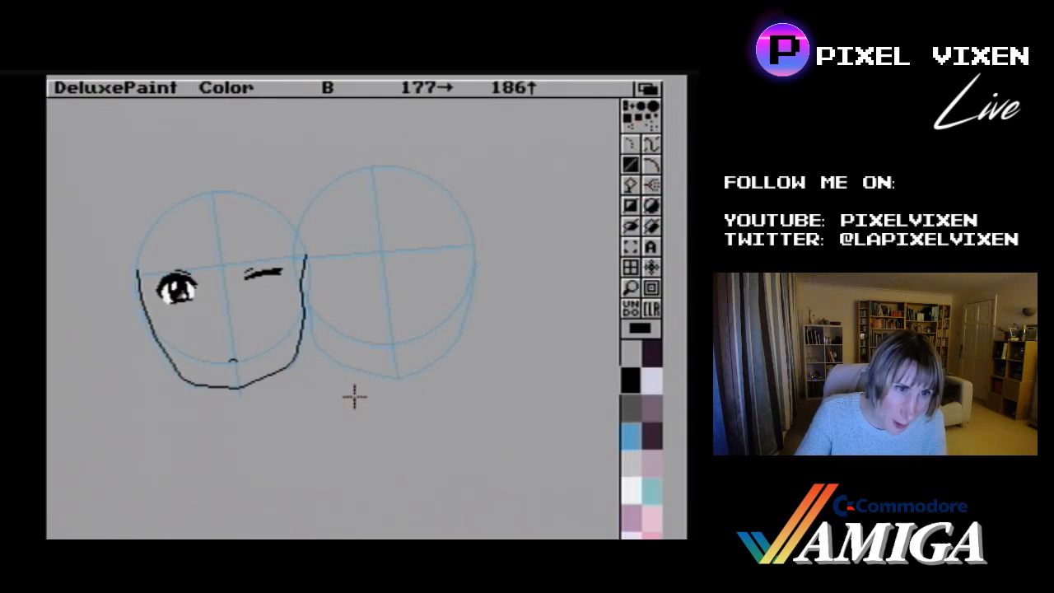
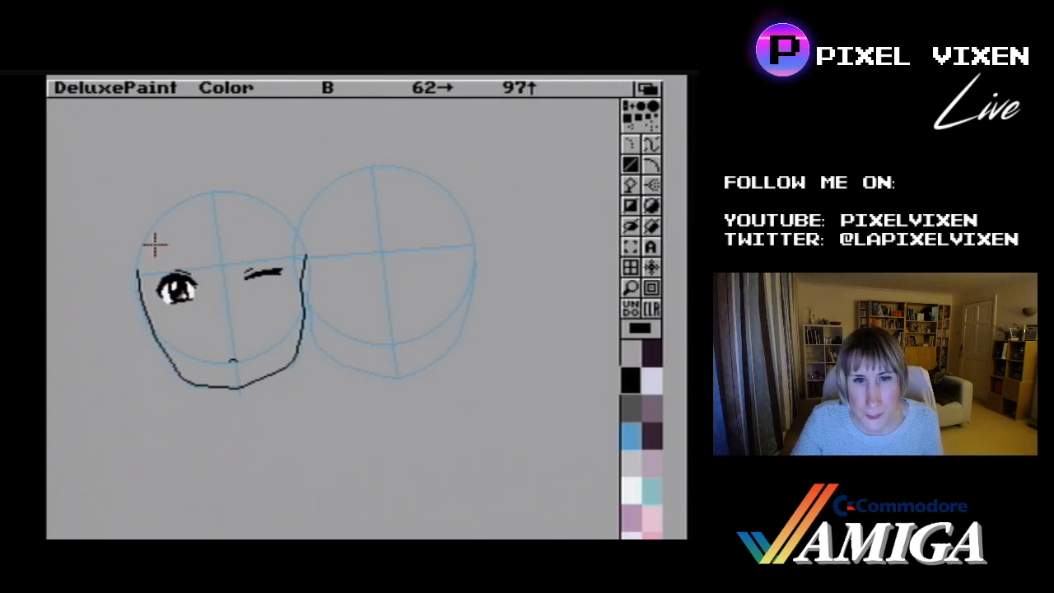
- Draw a thin arched black eyebrow above the open eye from short connected lines and thicken its outer part
{"action": "left_click_drag", "start_coordinate": [154, 245], "coordinate": [165, 241]}
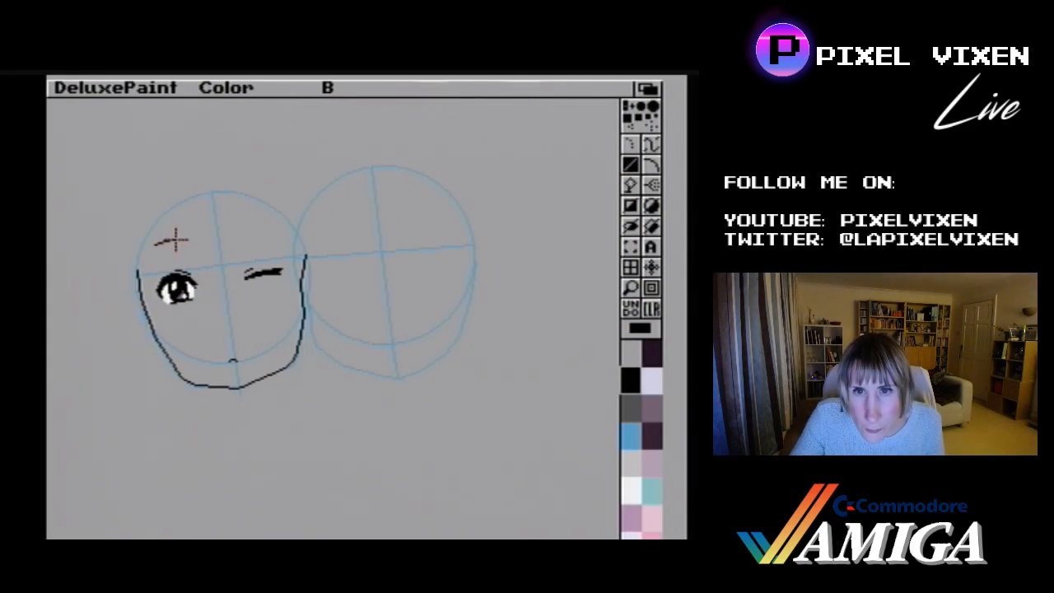
{"action": "left_click_drag", "start_coordinate": [175, 241], "coordinate": [196, 241]}
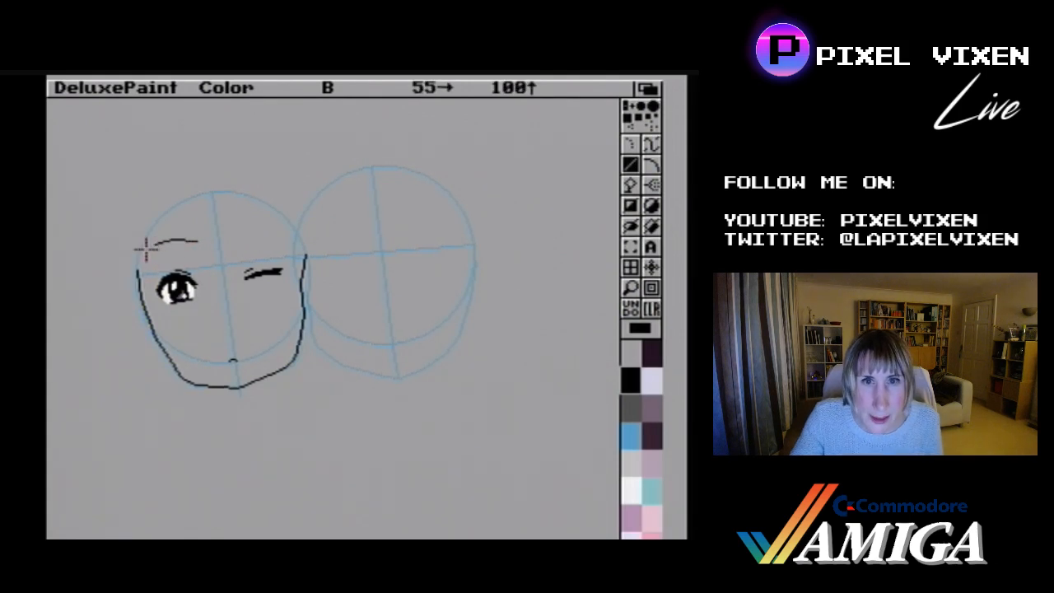
{"action": "left_click_drag", "start_coordinate": [150, 245], "coordinate": [153, 245]}
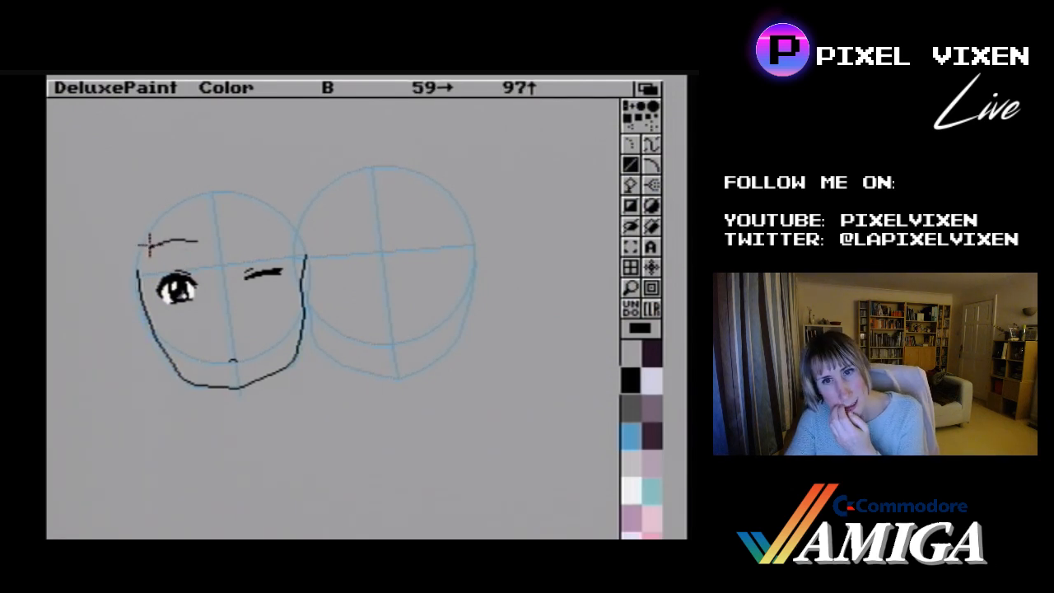
{"action": "left_click_drag", "start_coordinate": [154, 243], "coordinate": [197, 241]}
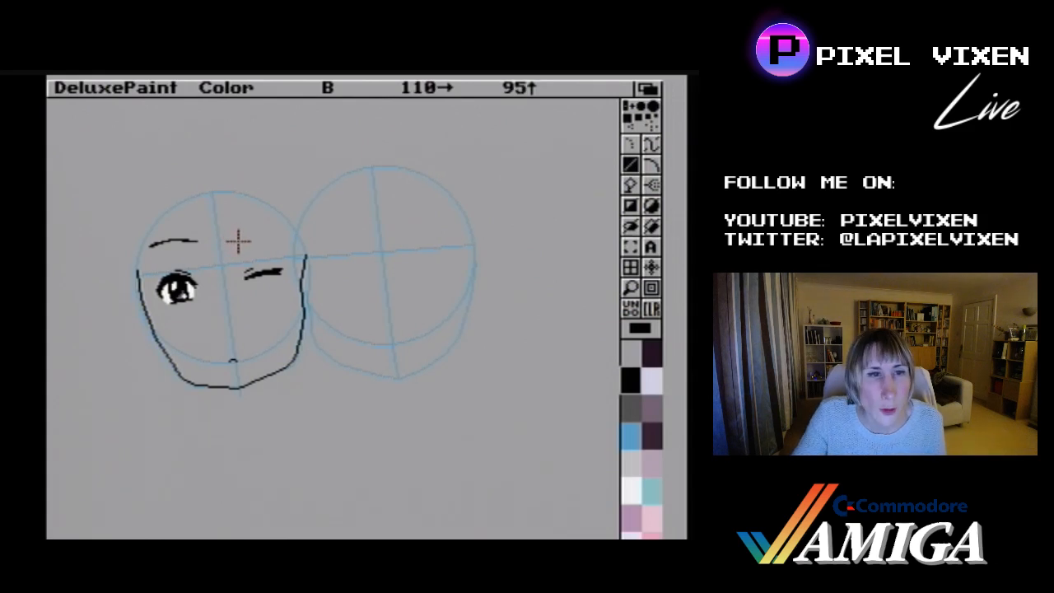
- Draw a thin, slightly wavy black eyebrow above the winking eye and cut it out as a brush to shift it slightly higher
{"action": "mouse_move", "coordinate": [236, 241]}
{"action": "left_mouse_down"}
{"action": "mouse_move", "coordinate": [254, 223]}
{"action": "mouse_move", "coordinate": [299, 219]}
{"action": "mouse_move", "coordinate": [238, 233]}
{"action": "mouse_move", "coordinate": [278, 230]}
{"action": "left_mouse_up"}
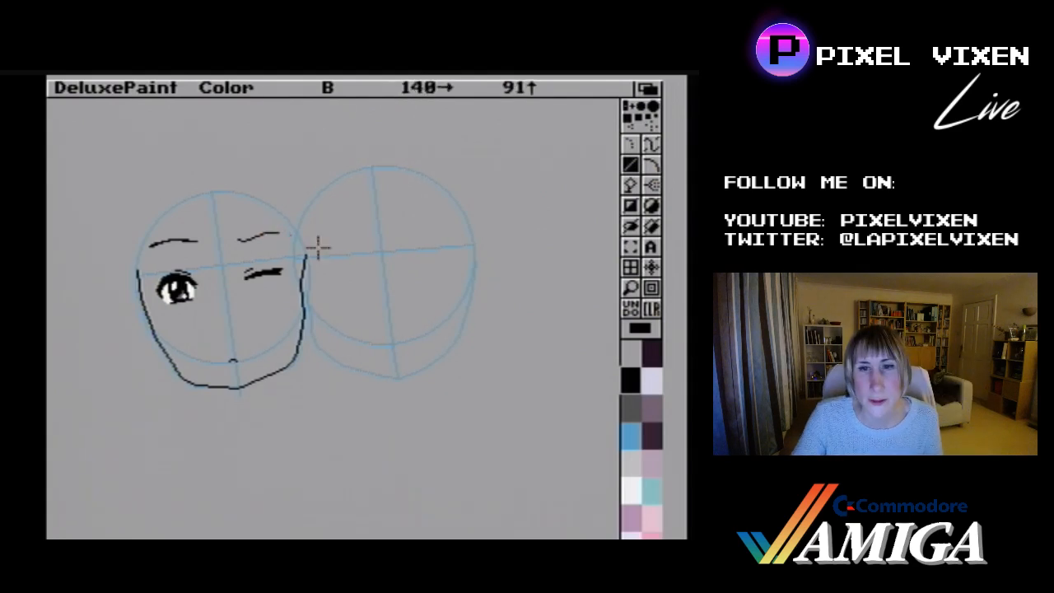
{"action": "left_click", "coordinate": [632, 248]}
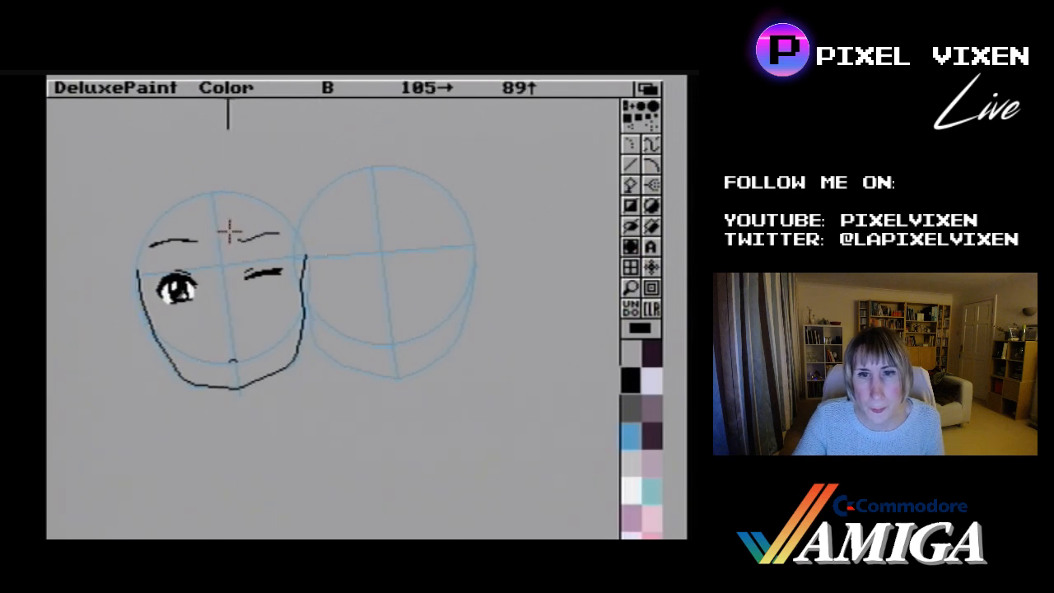
{"action": "left_click_drag", "start_coordinate": [229, 227], "coordinate": [295, 245]}
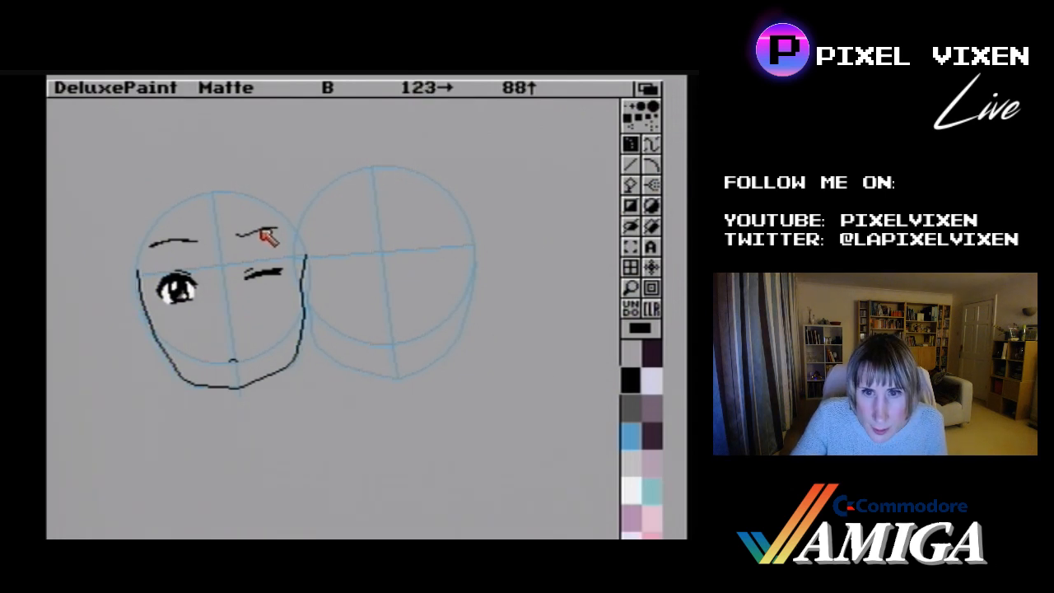
- Reshape the outer end of the eyebrow above the winking eye with a thin black straight line
{"action": "left_click", "coordinate": [630, 165]}
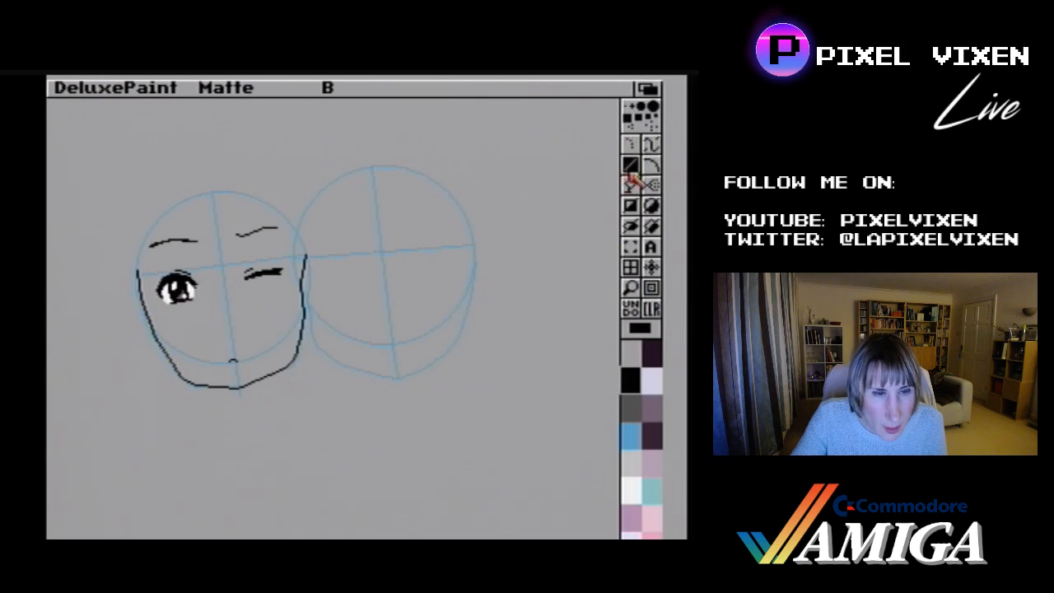
{"action": "key", "text": "F2"}
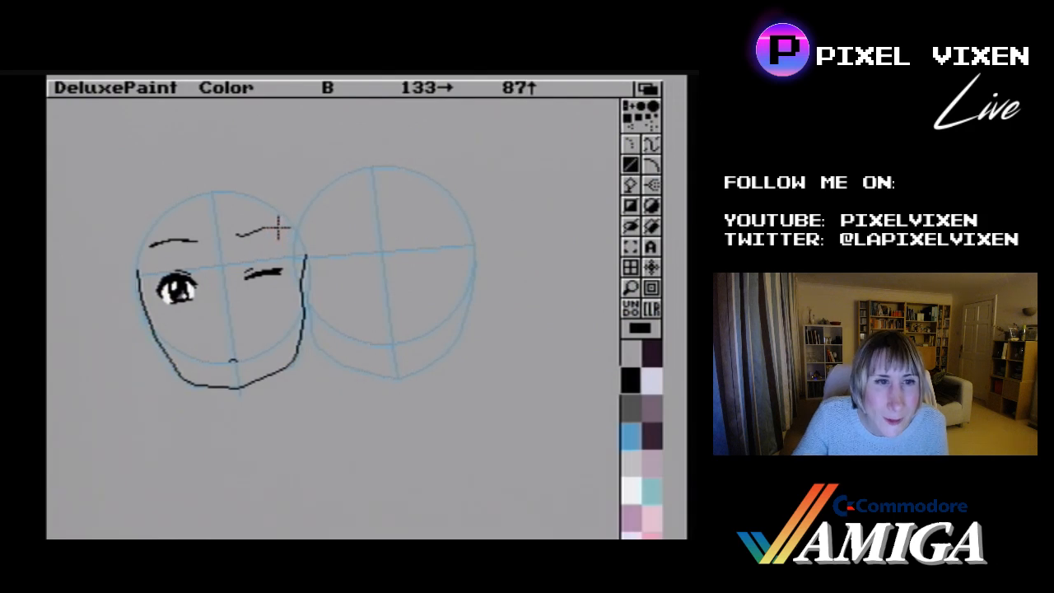
{"action": "left_click_drag", "start_coordinate": [278, 229], "coordinate": [263, 230]}
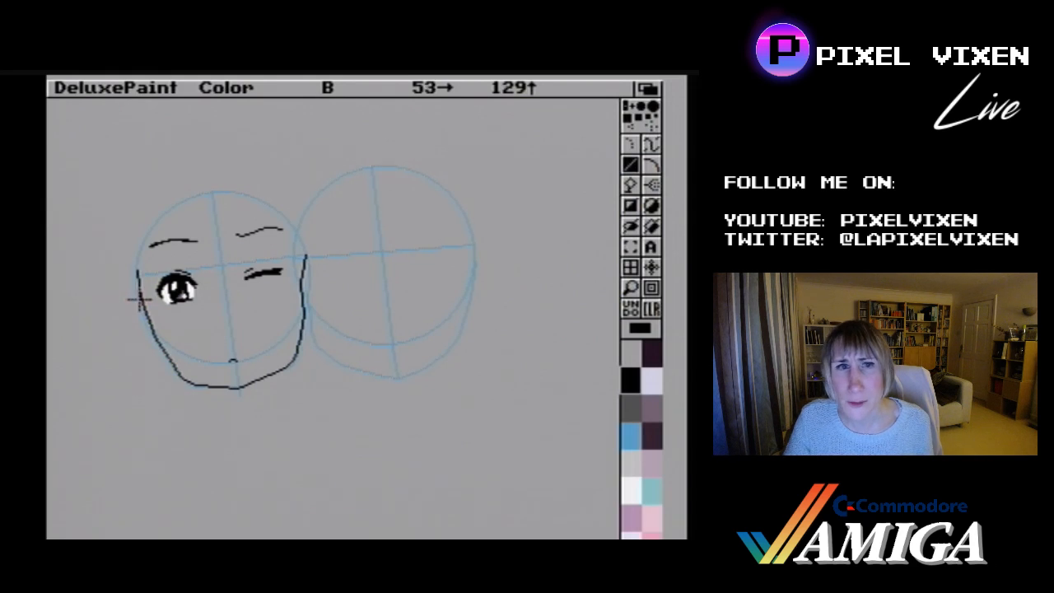
- Draw the curved black outline of an ear against the side of the face next to the open eye
{"action": "mouse_move", "coordinate": [139, 295]}
{"action": "left_mouse_down"}
{"action": "mouse_move", "coordinate": [118, 301]}
{"action": "mouse_move", "coordinate": [130, 322]}
{"action": "left_mouse_up"}
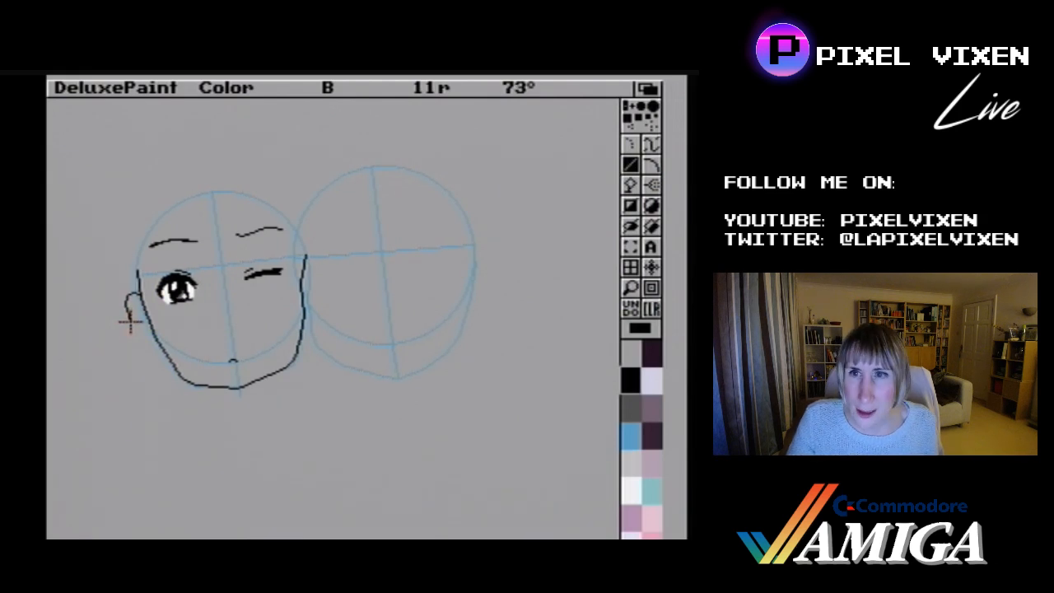
{"action": "left_click_drag", "start_coordinate": [130, 322], "coordinate": [130, 322]}
{"action": "left_click_drag", "start_coordinate": [130, 321], "coordinate": [153, 338]}
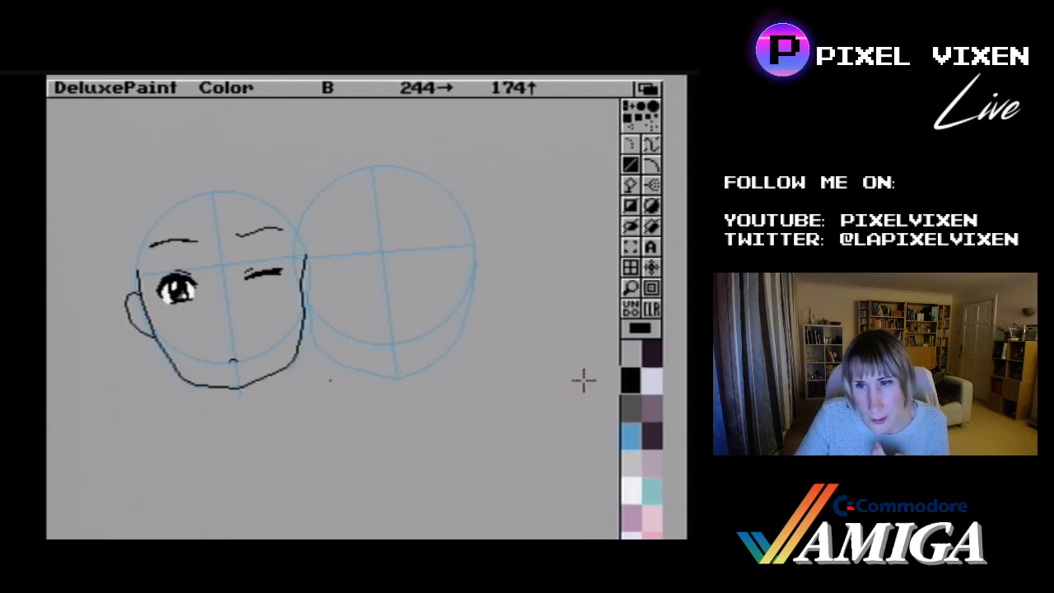
- Pick up the lower face with the nose and chin as a brush and stamp it slightly higher
{"action": "left_click", "coordinate": [630, 246]}
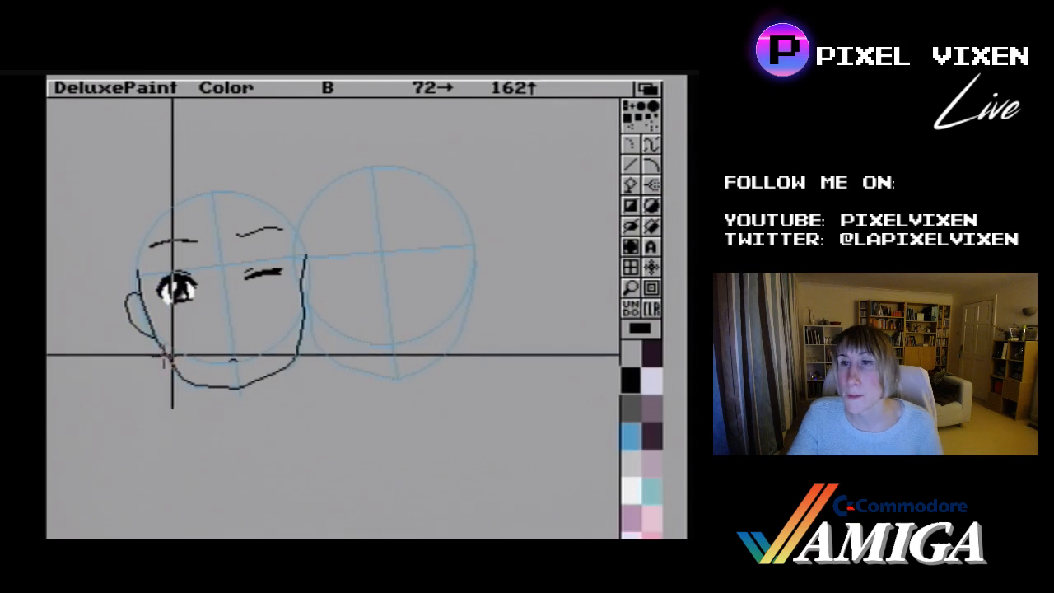
{"action": "left_click_drag", "start_coordinate": [161, 356], "coordinate": [336, 400]}
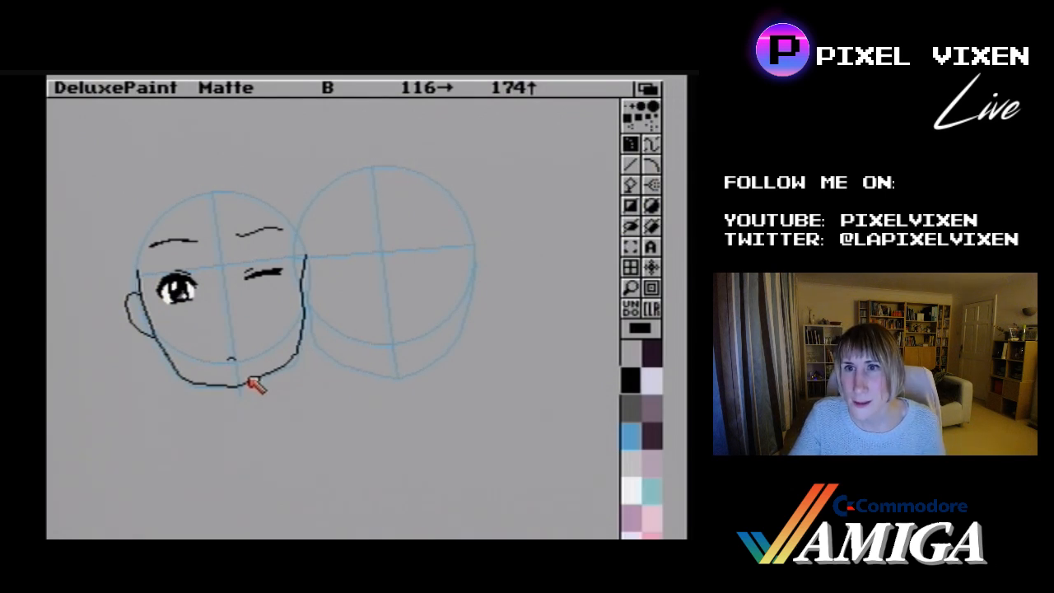
{"action": "left_click", "coordinate": [249, 382]}
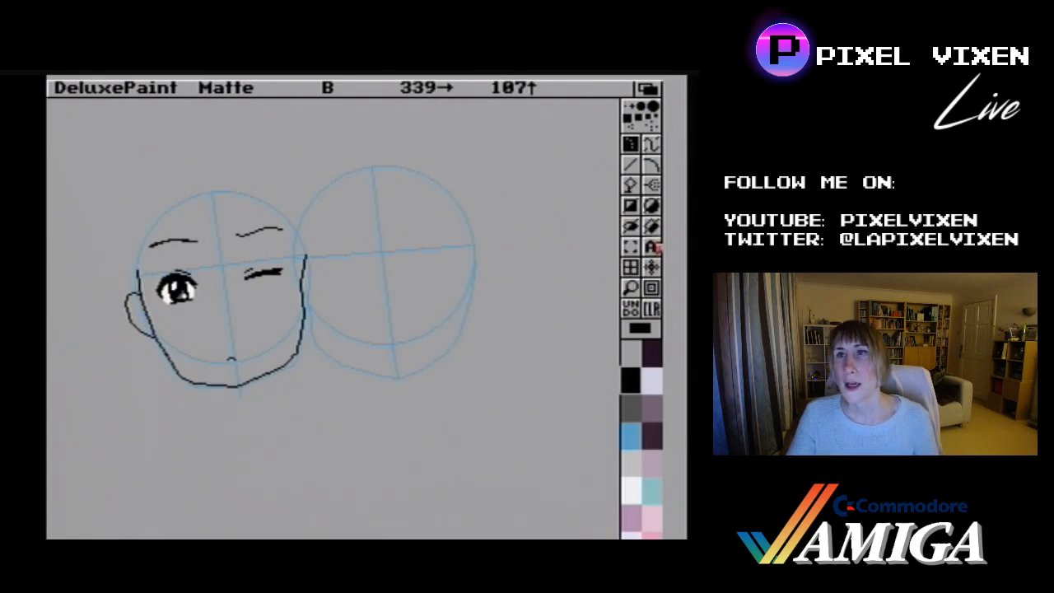
- Redraw the jaw corner below the winking eye as a smoother curve using thin straight lines
{"action": "left_click", "coordinate": [634, 165]}
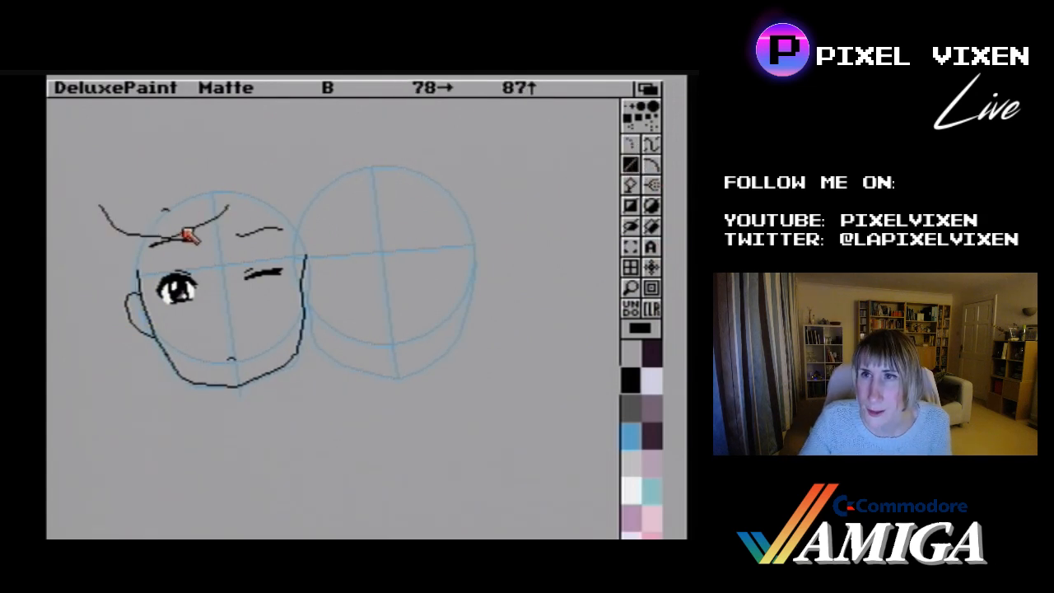
{"action": "key", "text": "period"}
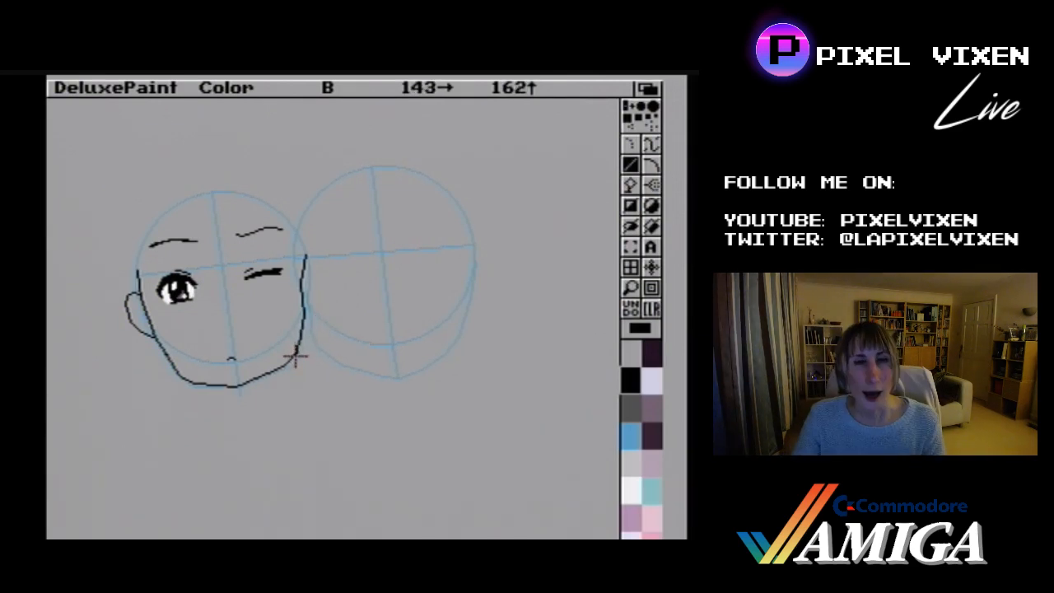
{"action": "left_click_drag", "start_coordinate": [296, 354], "coordinate": [297, 350]}
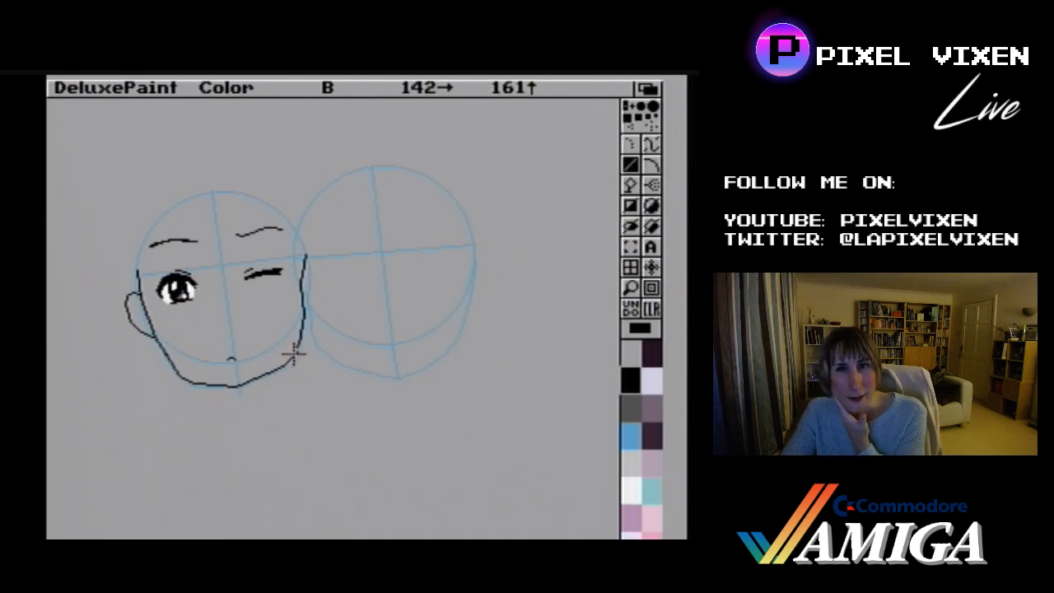
{"action": "left_click_drag", "start_coordinate": [298, 354], "coordinate": [299, 337]}
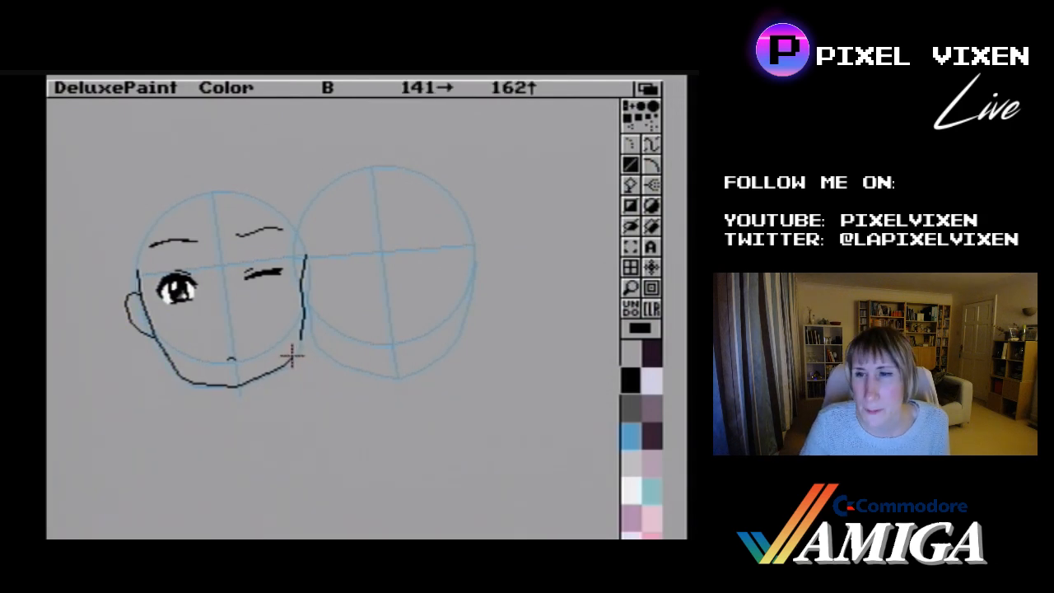
{"action": "left_click_drag", "start_coordinate": [294, 357], "coordinate": [297, 344]}
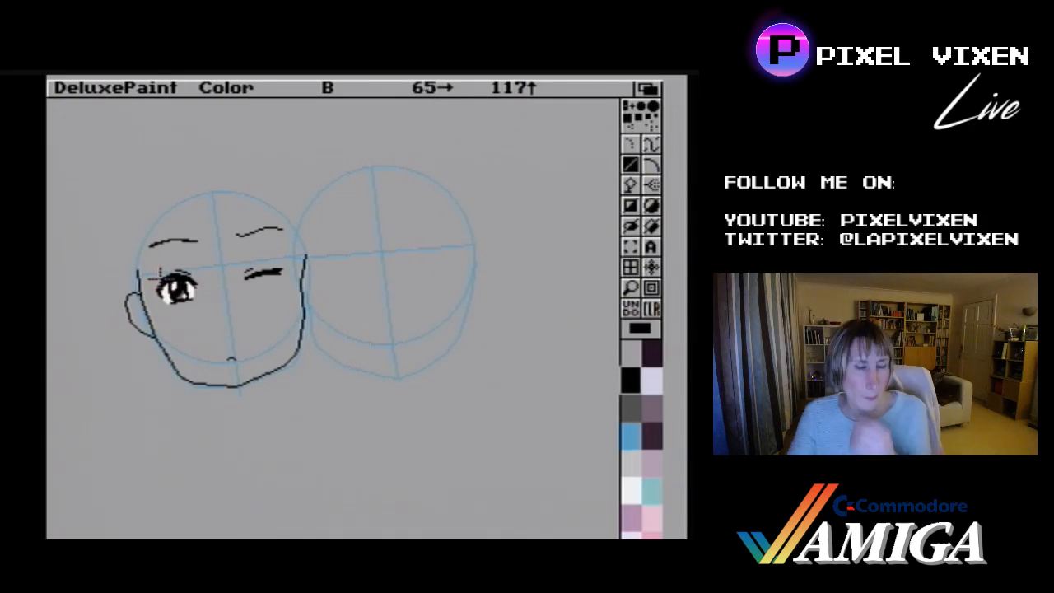
- Widen the open eye's outer corner with a black edge and fill the eyeball beside the iris with white
{"action": "left_click_drag", "start_coordinate": [153, 280], "coordinate": [155, 289]}
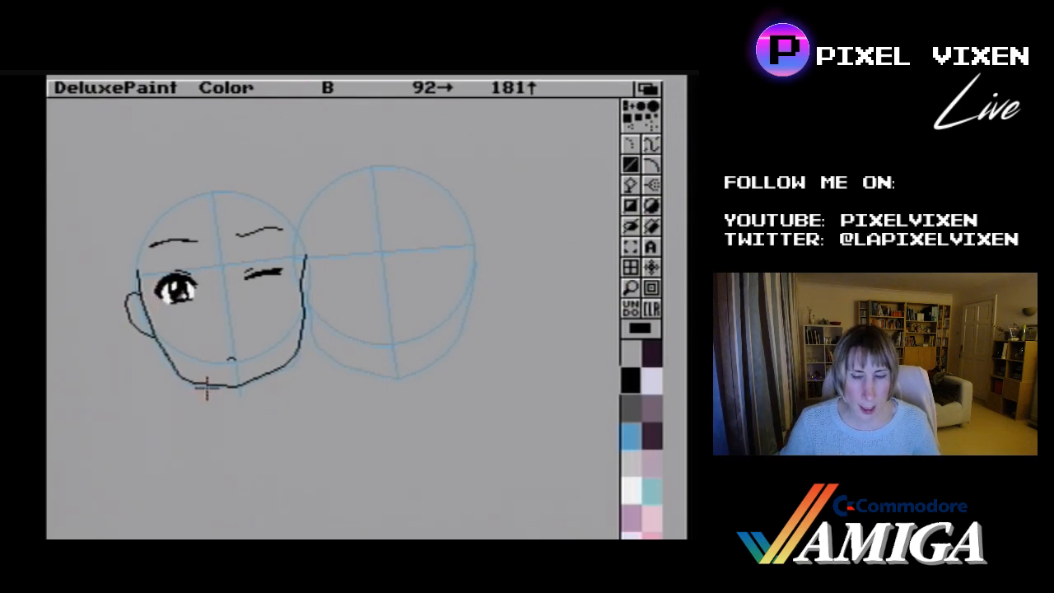
{"action": "left_click", "coordinate": [630, 494]}
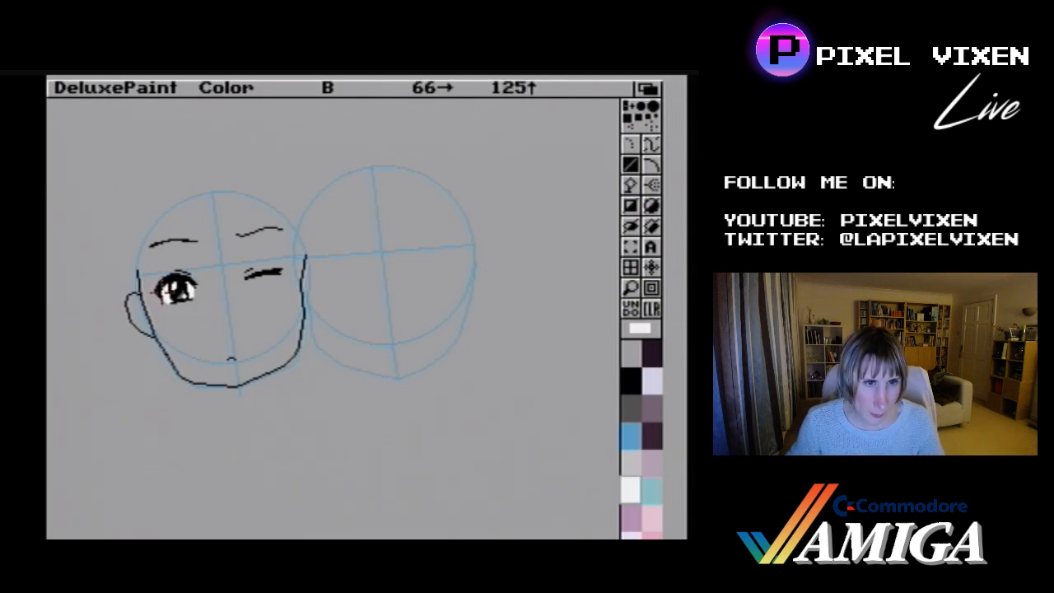
{"action": "left_click_drag", "start_coordinate": [173, 292], "coordinate": [163, 289]}
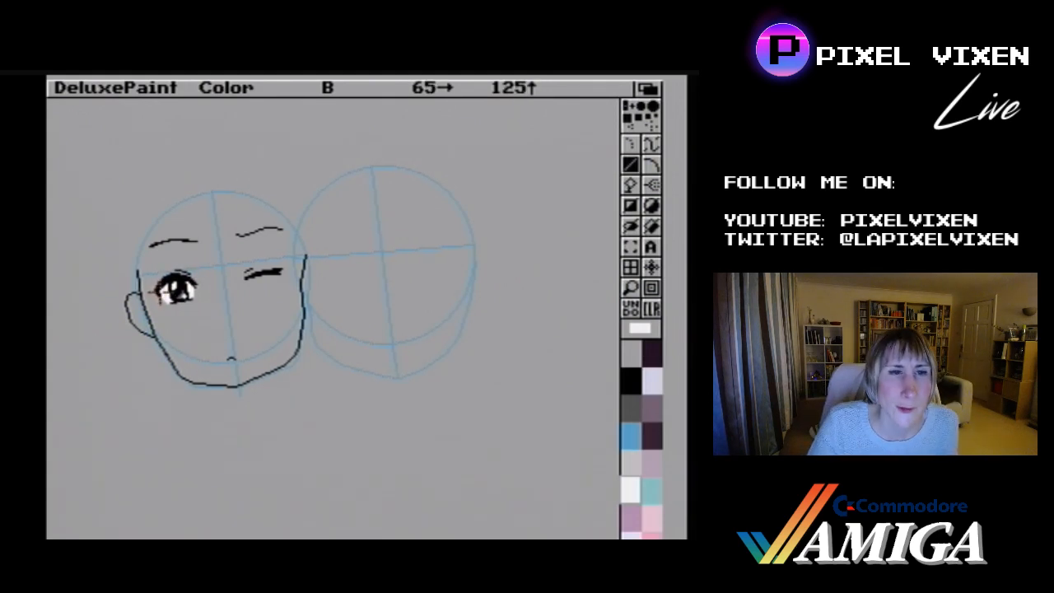
{"action": "left_click", "coordinate": [160, 293]}
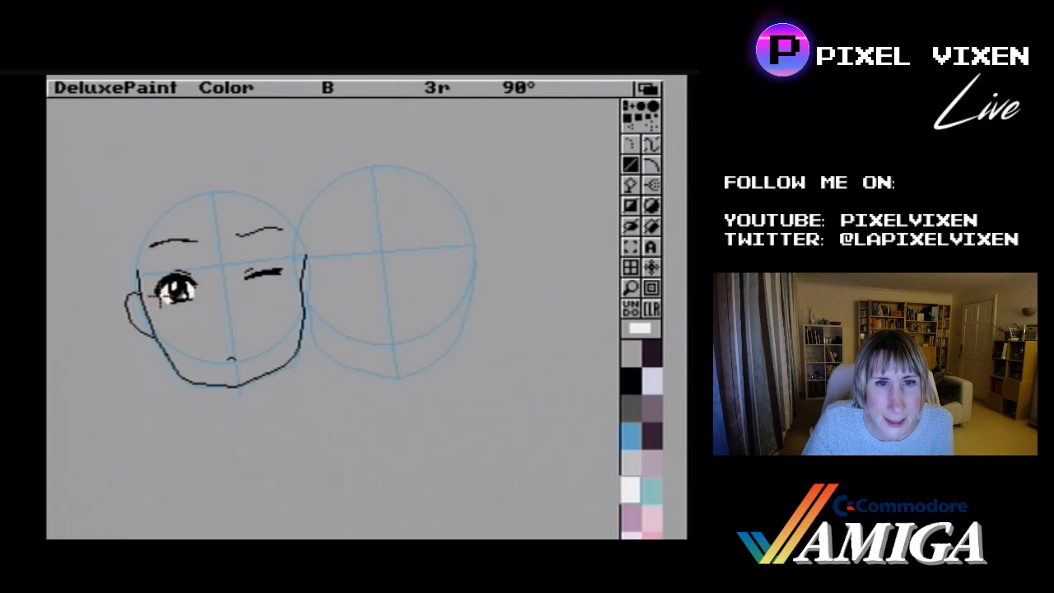
{"action": "left_click_drag", "start_coordinate": [163, 297], "coordinate": [163, 297]}
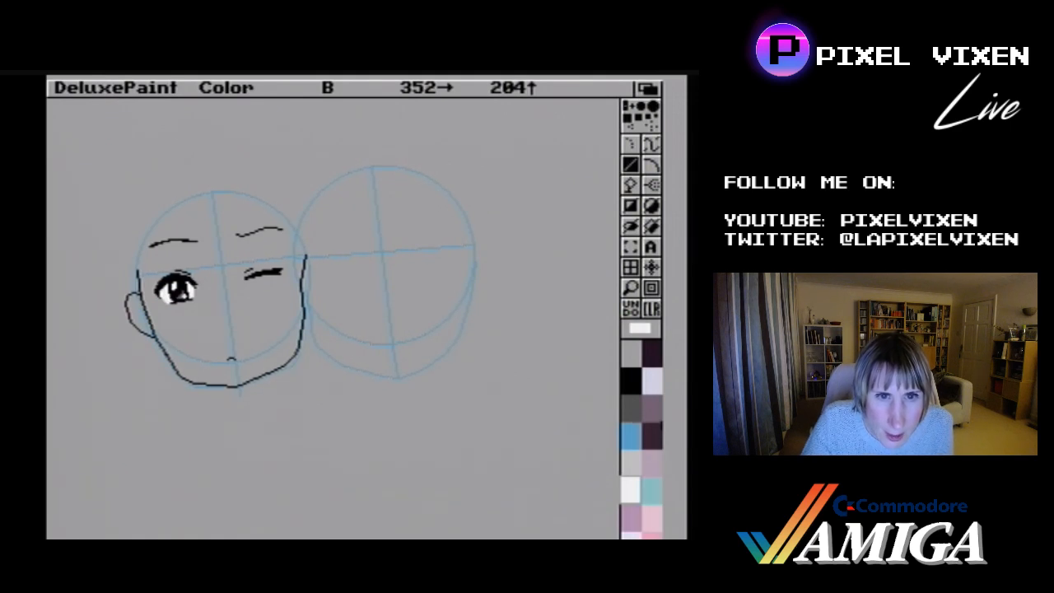
- Reshape the outer edge of the open eye's iris with short black strokes
{"action": "left_click", "coordinate": [631, 381]}
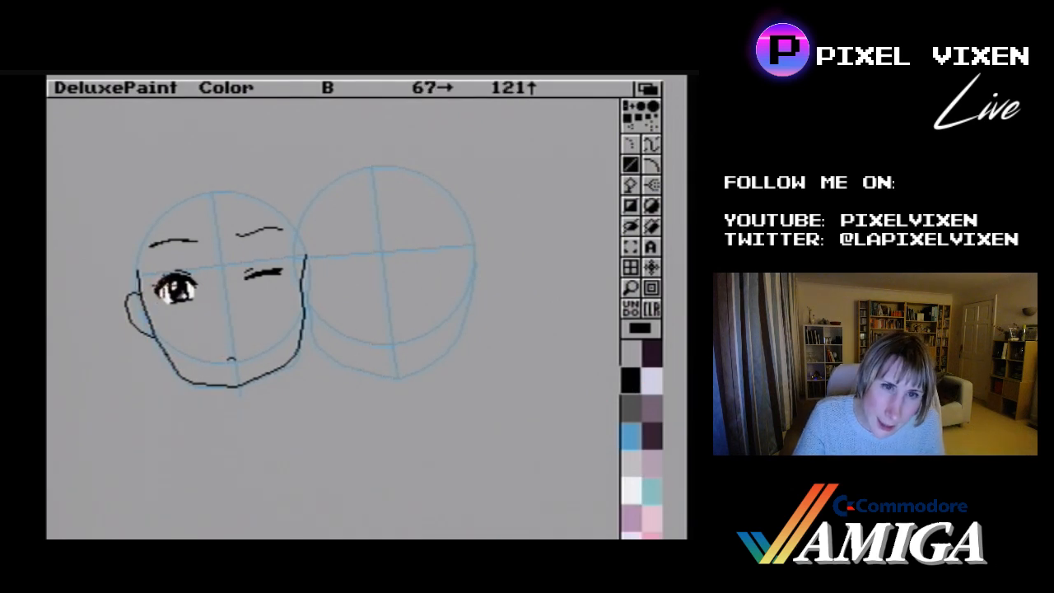
{"action": "left_click_drag", "start_coordinate": [163, 283], "coordinate": [170, 296]}
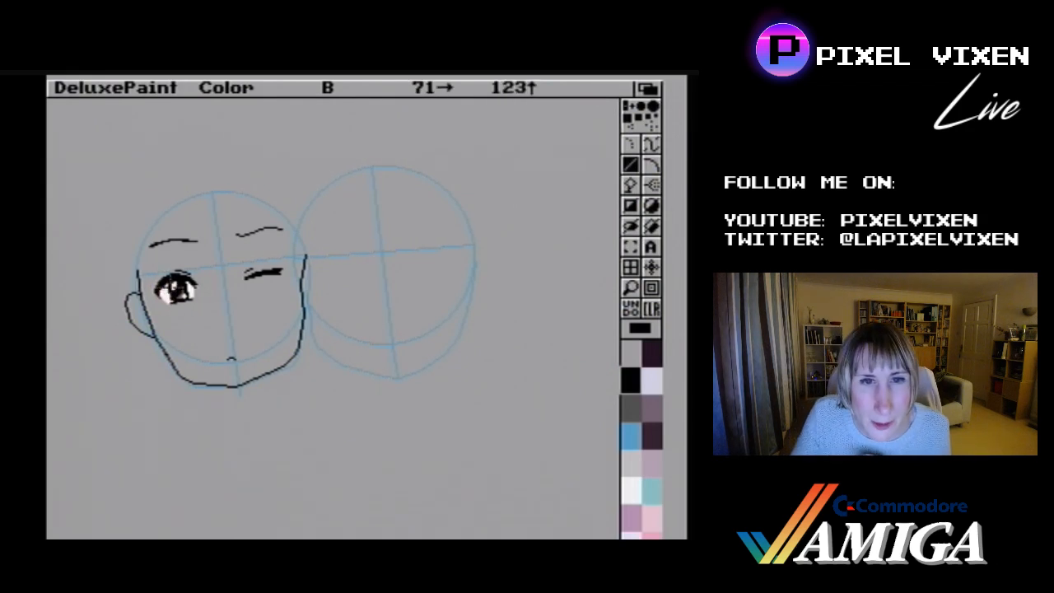
{"action": "left_click_drag", "start_coordinate": [164, 286], "coordinate": [164, 283]}
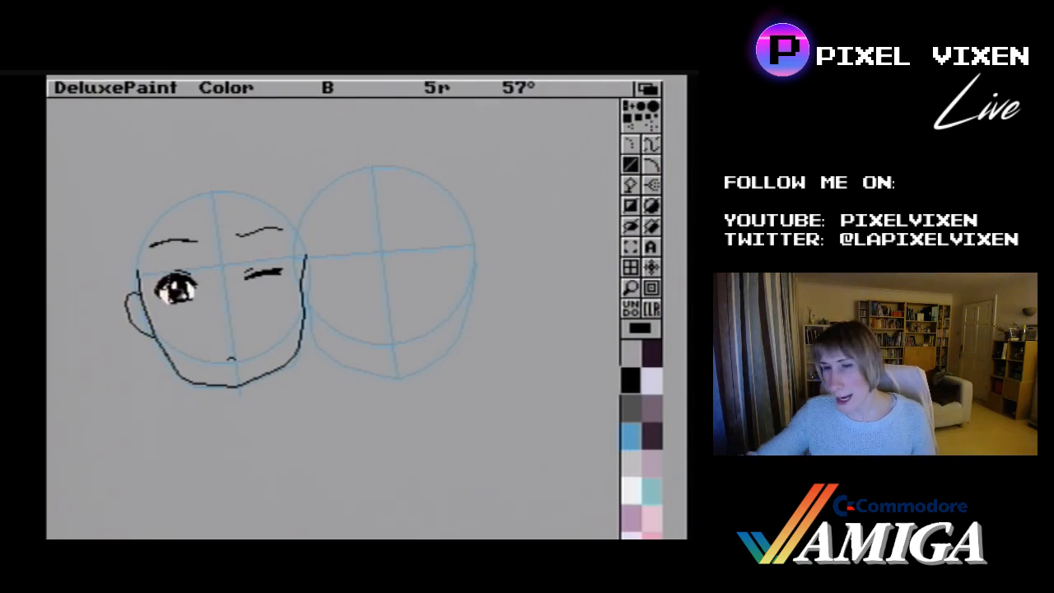
{"action": "left_click_drag", "start_coordinate": [170, 289], "coordinate": [169, 294]}
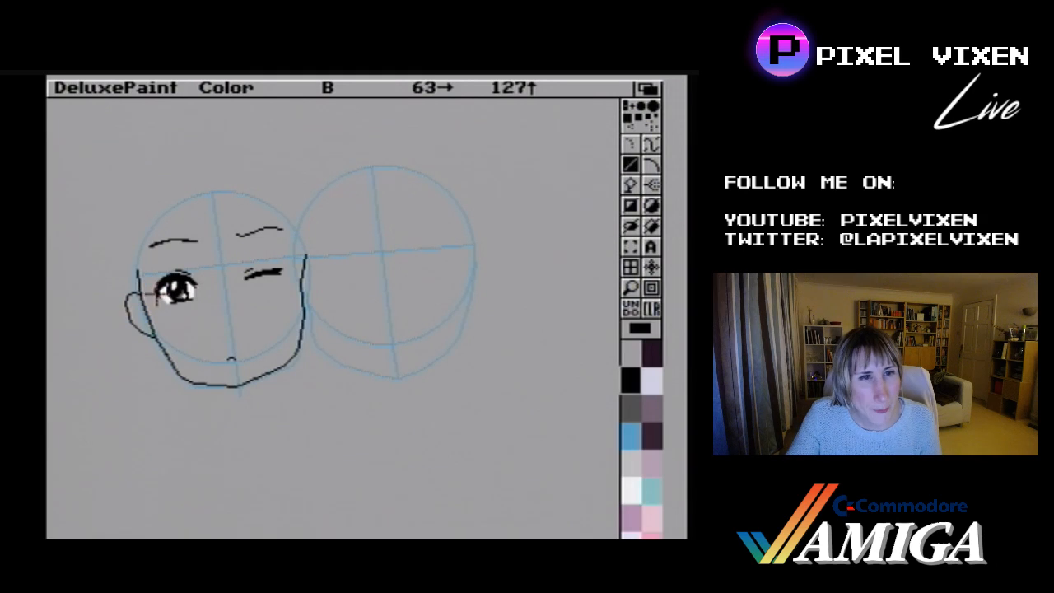
{"action": "left_click_drag", "start_coordinate": [171, 290], "coordinate": [171, 281]}
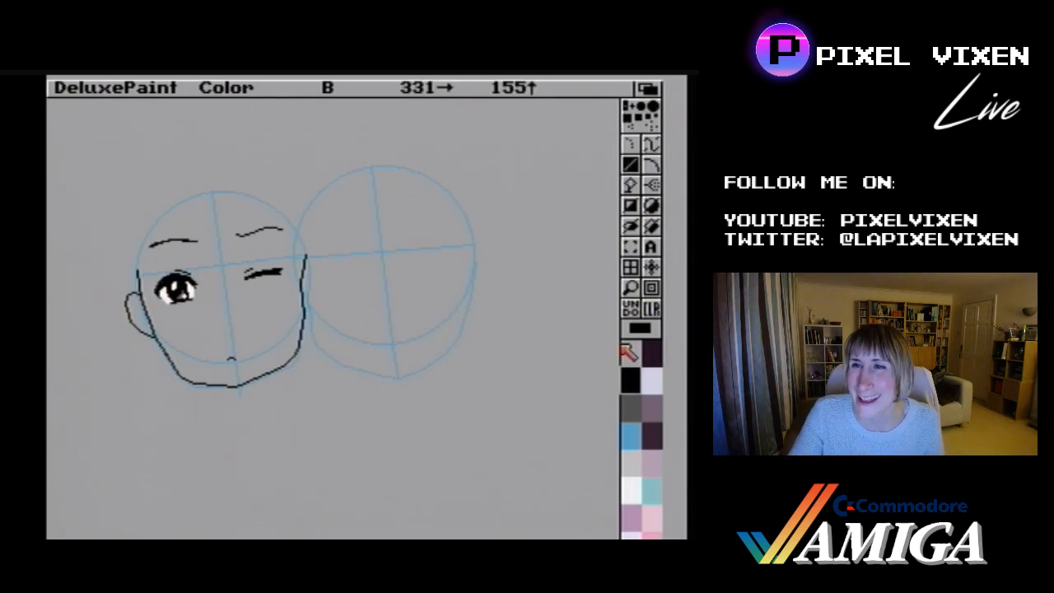
- Magnify the open eye and reshape the upper highlight in its iris with white and black pixels
{"action": "left_click", "coordinate": [630, 287]}
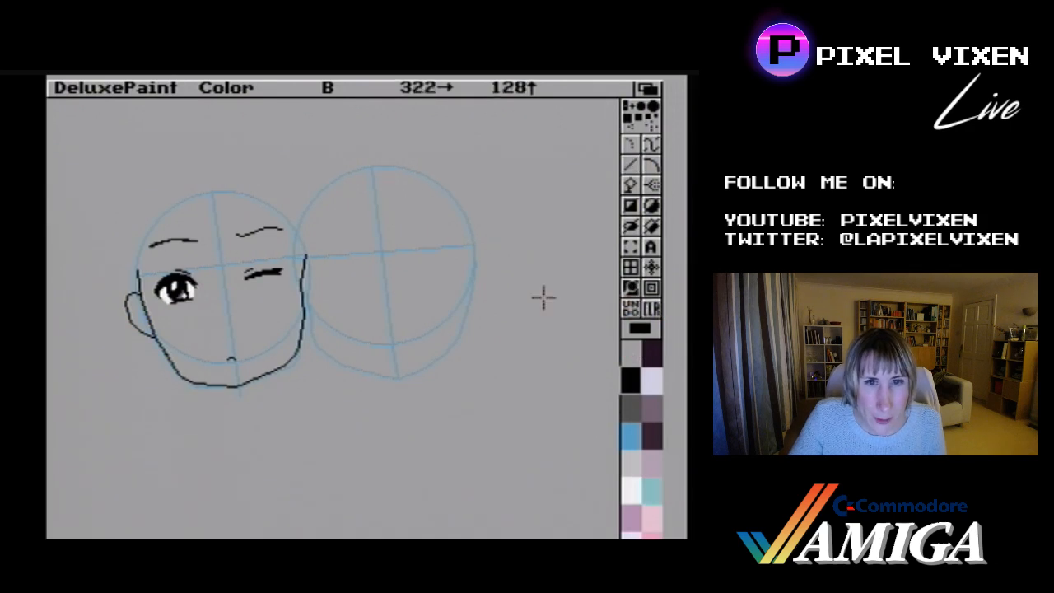
{"action": "left_click", "coordinate": [200, 298]}
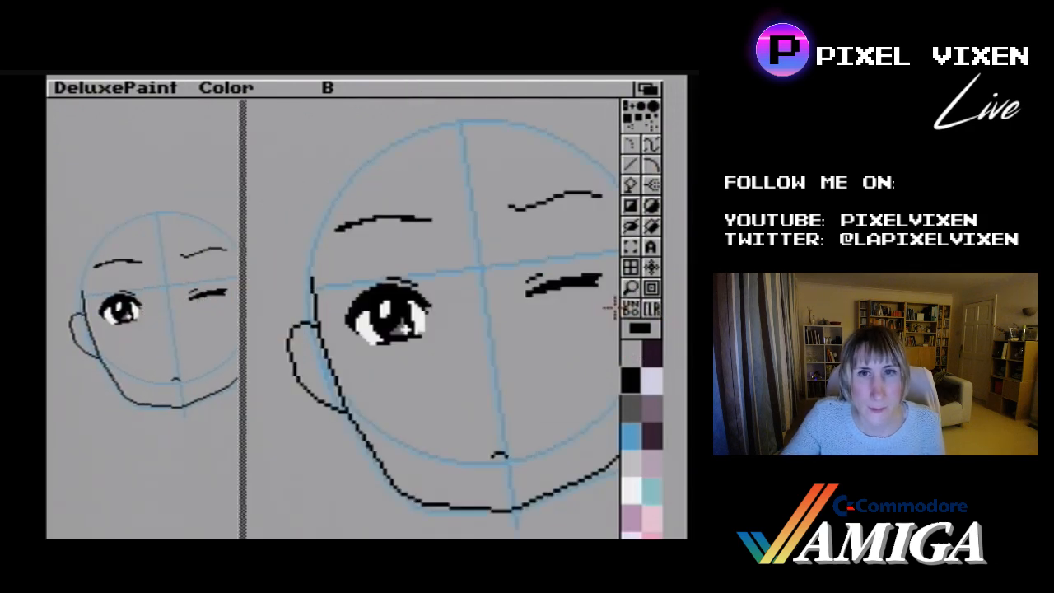
{"action": "left_click", "coordinate": [630, 492]}
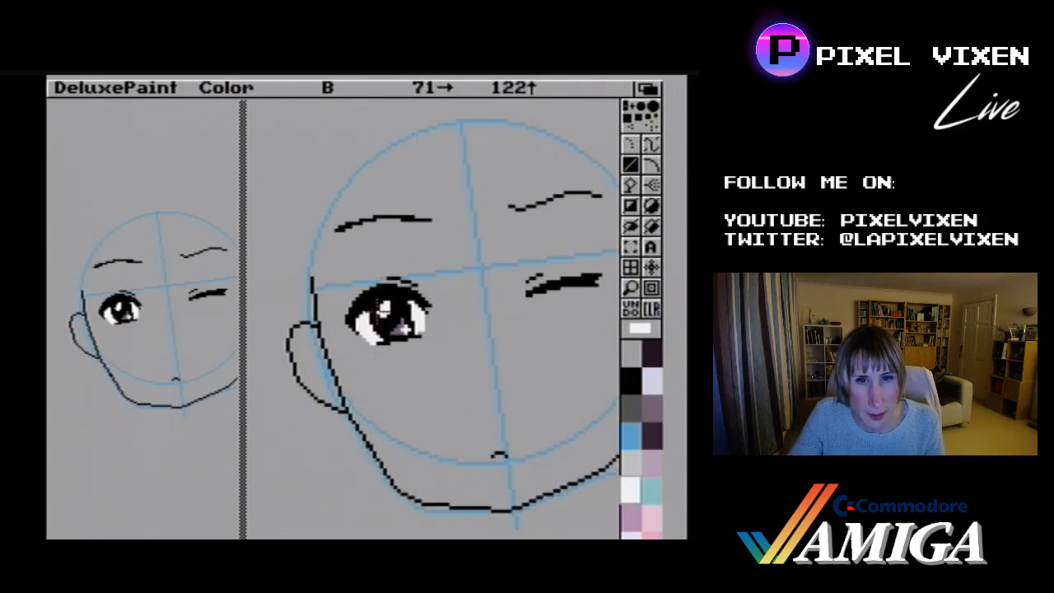
{"action": "left_click_drag", "start_coordinate": [383, 319], "coordinate": [389, 308]}
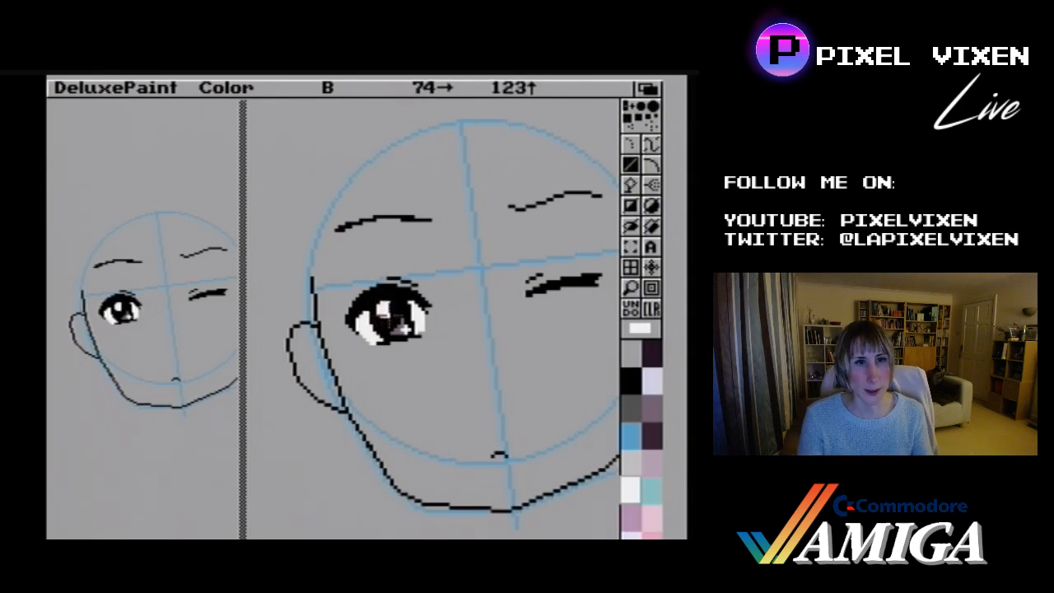
{"action": "left_click", "coordinate": [630, 381]}
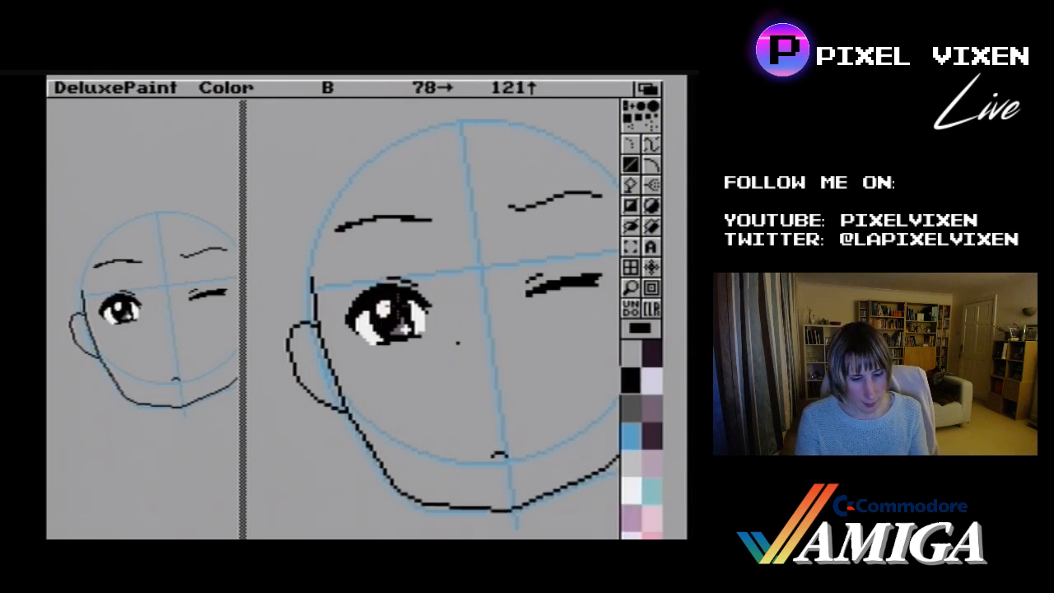
{"action": "left_click", "coordinate": [387, 314]}
{"action": "left_click_drag", "start_coordinate": [391, 308], "coordinate": [391, 318]}
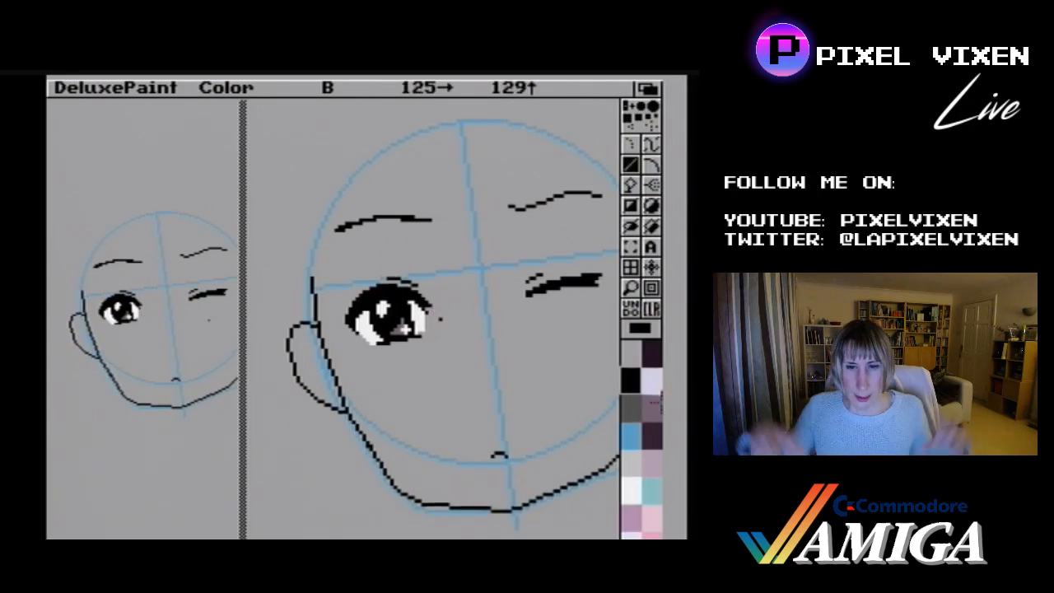
- Retouch the lower iris and white of the open eye with greyish purple, pale lavender, black and white pixels
{"action": "left_click", "coordinate": [649, 423]}
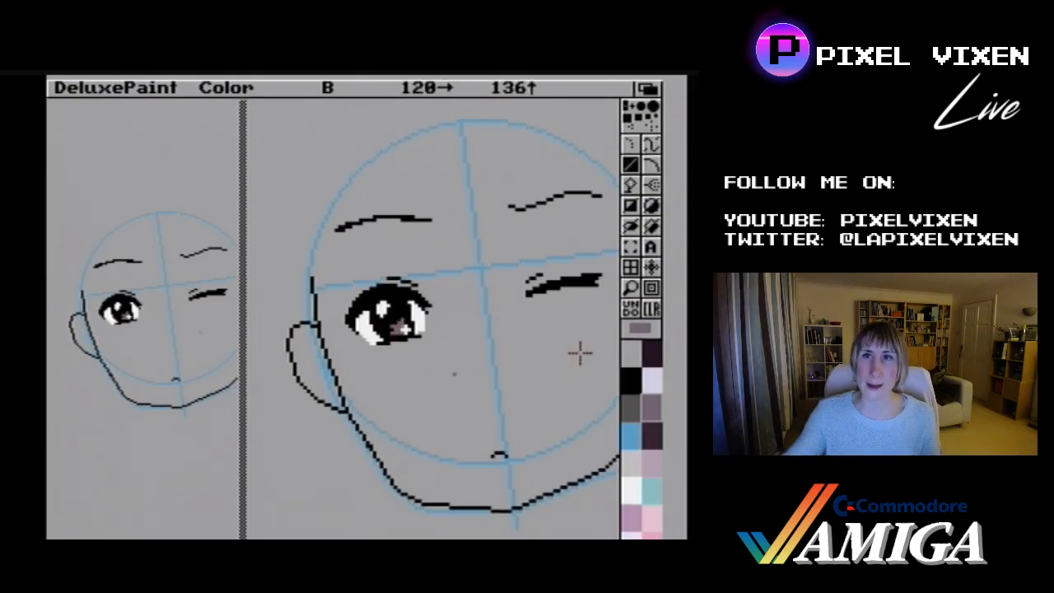
{"action": "left_click", "coordinate": [650, 377]}
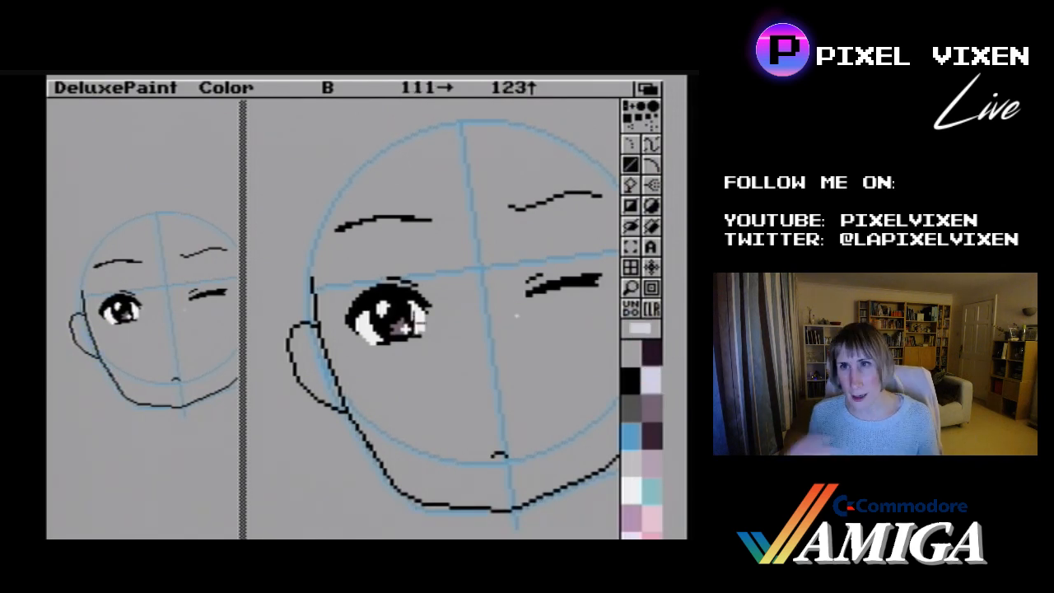
{"action": "left_click", "coordinate": [630, 379]}
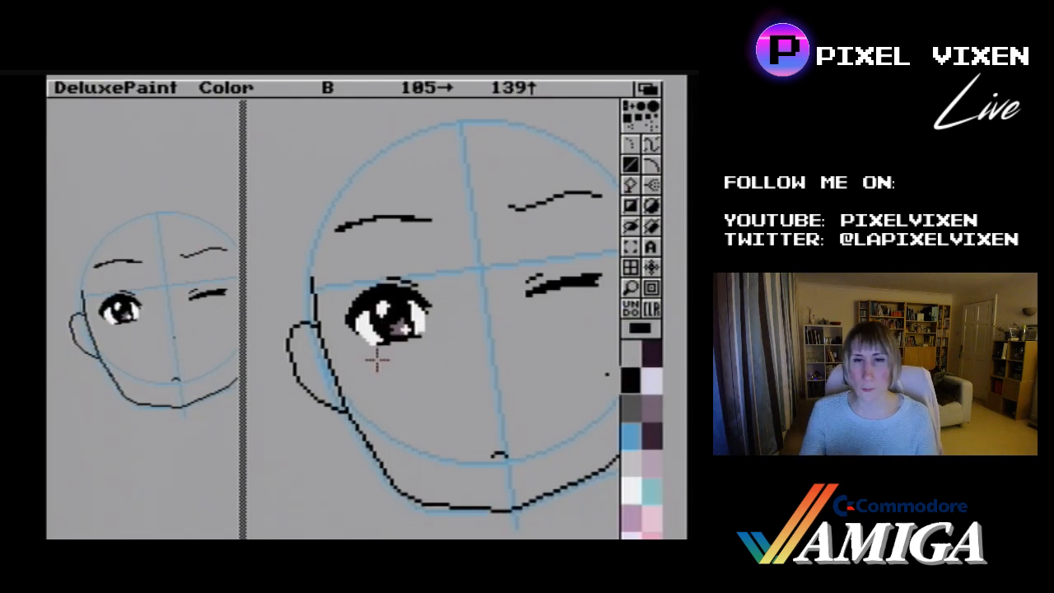
{"action": "left_click_drag", "start_coordinate": [388, 331], "coordinate": [396, 332]}
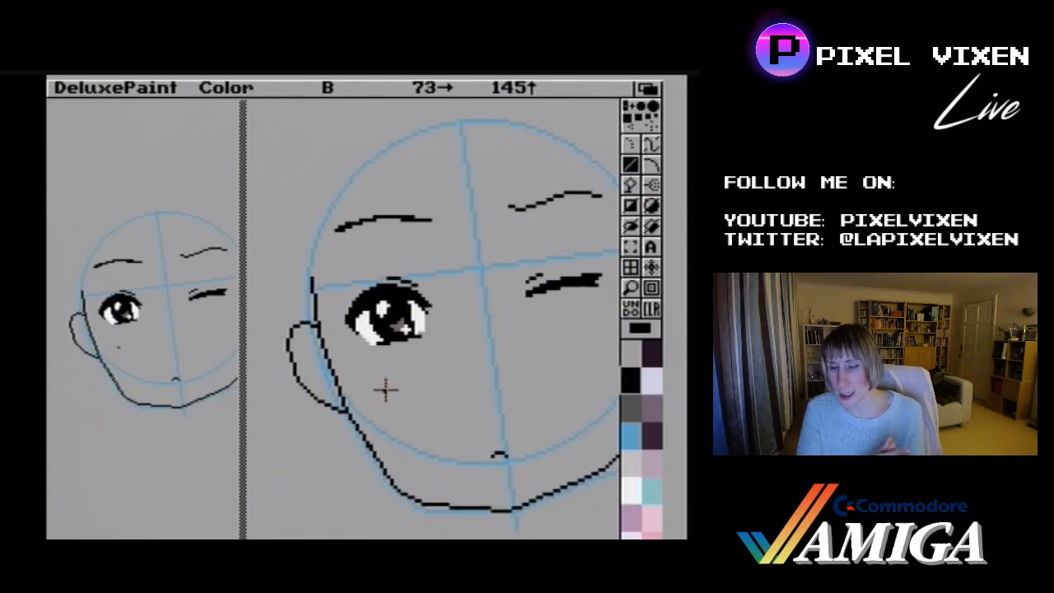
{"action": "left_click", "coordinate": [631, 489]}
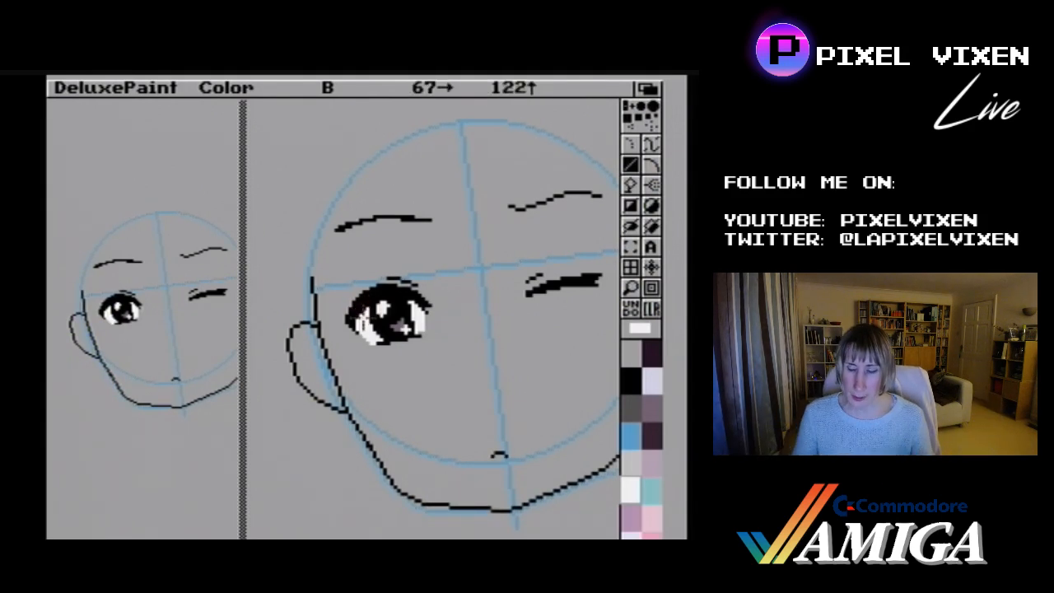
{"action": "left_click", "coordinate": [631, 379]}
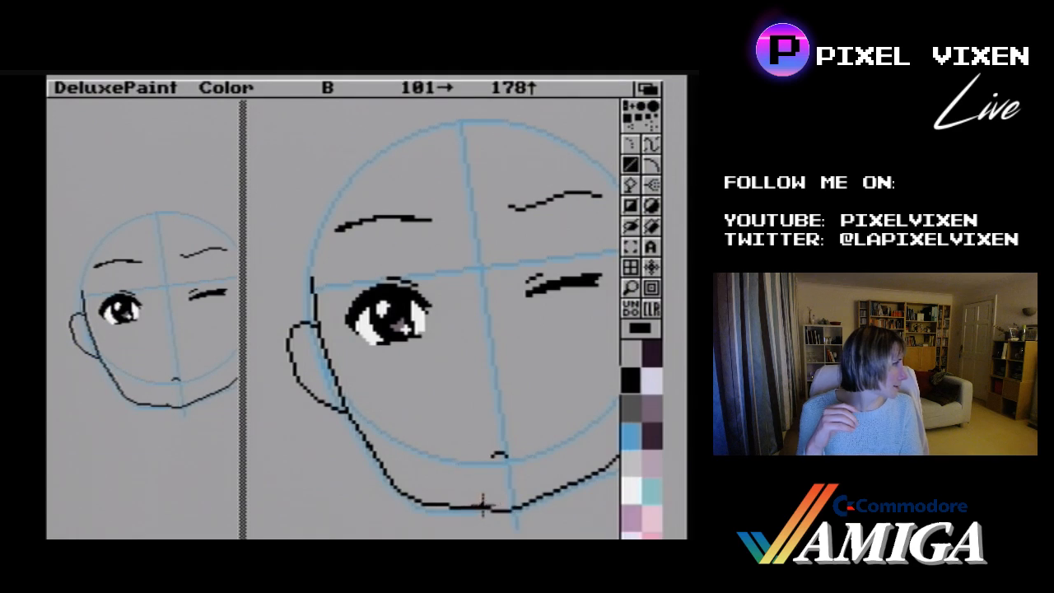
- Clean up the black chin line at its lowest point and smooth the brow above the open eye
{"action": "mouse_move", "coordinate": [496, 507]}
{"action": "left_mouse_down"}
{"action": "mouse_move", "coordinate": [519, 508]}
{"action": "mouse_move", "coordinate": [487, 513]}
{"action": "left_mouse_up"}
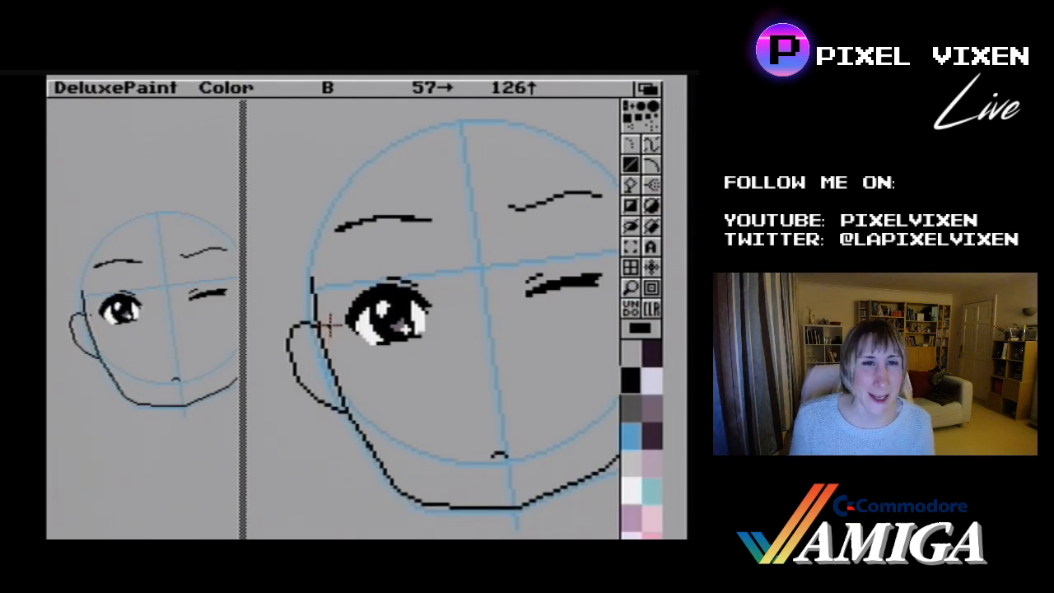
{"action": "right_click", "coordinate": [429, 219]}
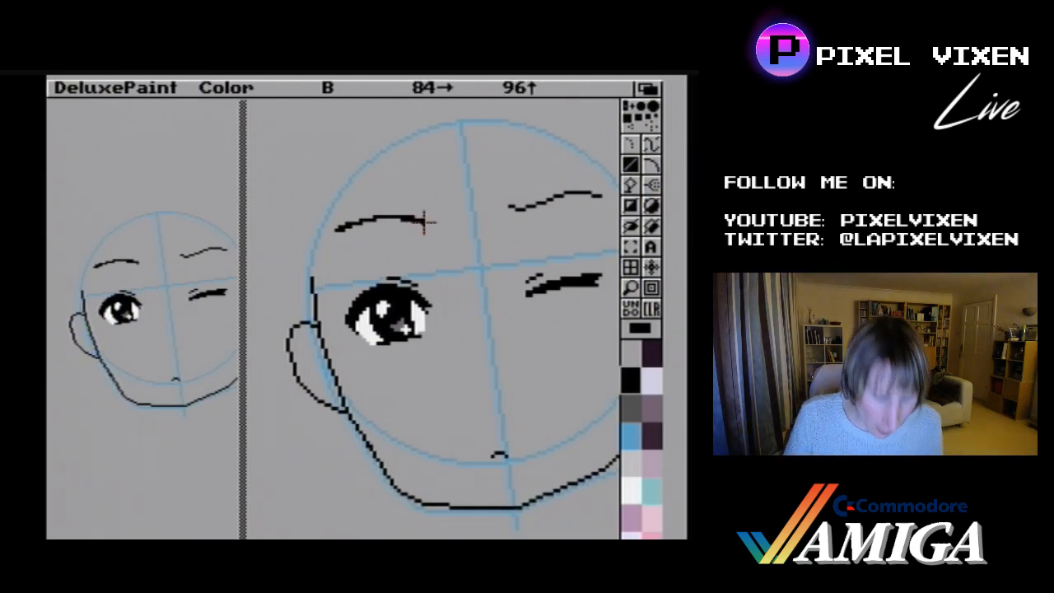
{"action": "left_click_drag", "start_coordinate": [424, 223], "coordinate": [427, 222]}
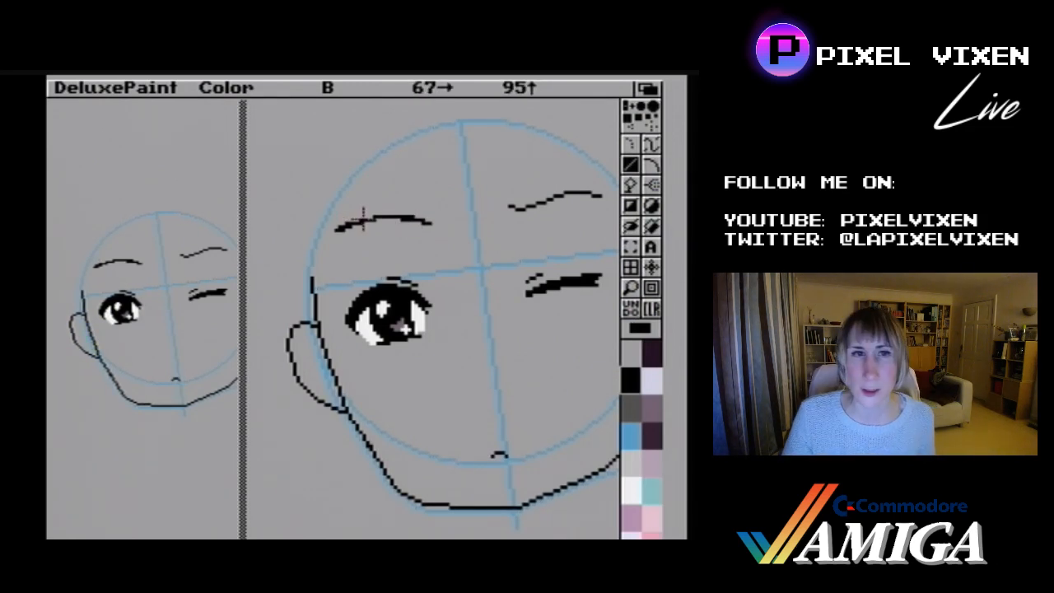
{"action": "left_click_drag", "start_coordinate": [364, 216], "coordinate": [374, 215]}
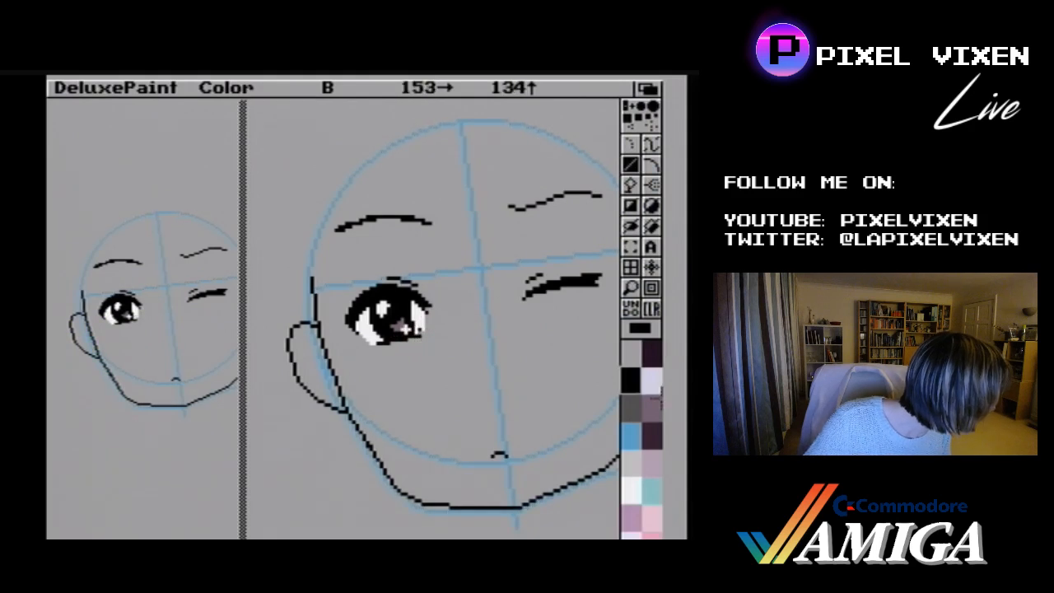
- Rework the side of the open eye nearest the face's centre line with white pixels, narrowing its inner edge
{"action": "left_click", "coordinate": [631, 492]}
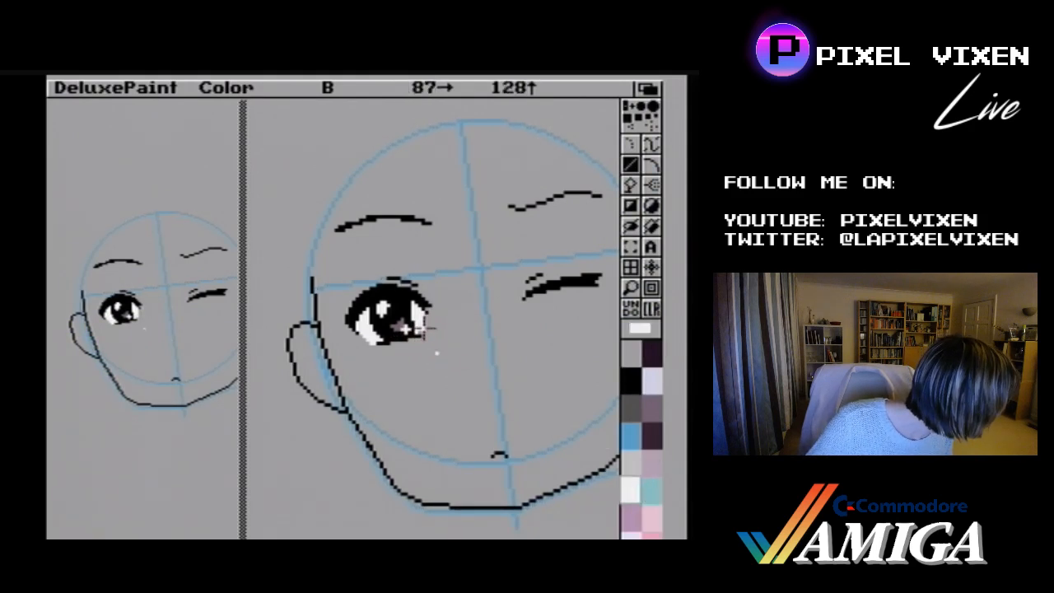
{"action": "left_click", "coordinate": [427, 332]}
{"action": "left_click", "coordinate": [424, 332]}
{"action": "left_click_drag", "start_coordinate": [425, 332], "coordinate": [429, 320]}
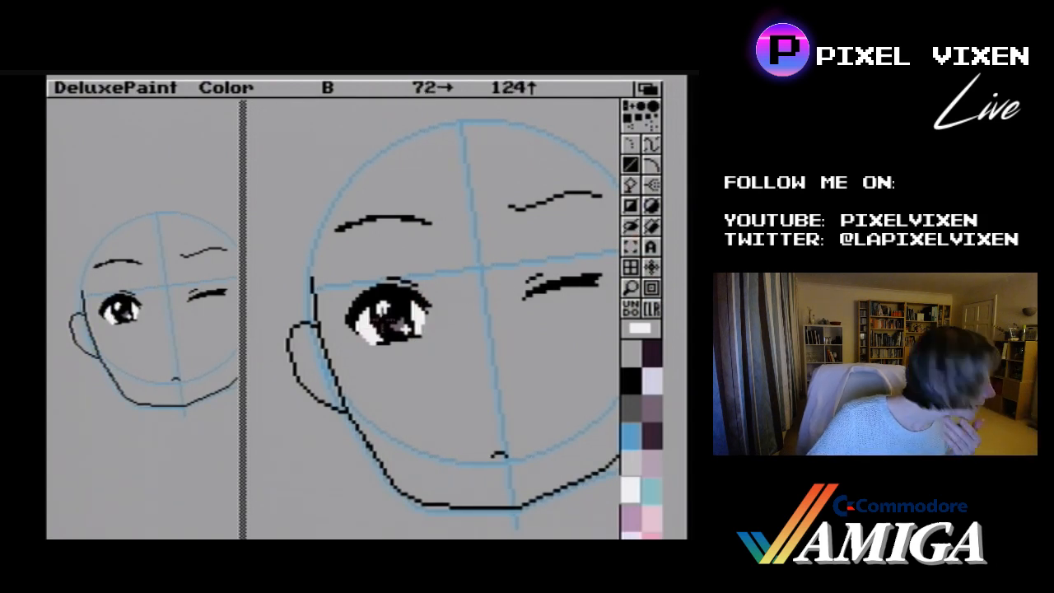
{"action": "left_click_drag", "start_coordinate": [422, 332], "coordinate": [425, 295]}
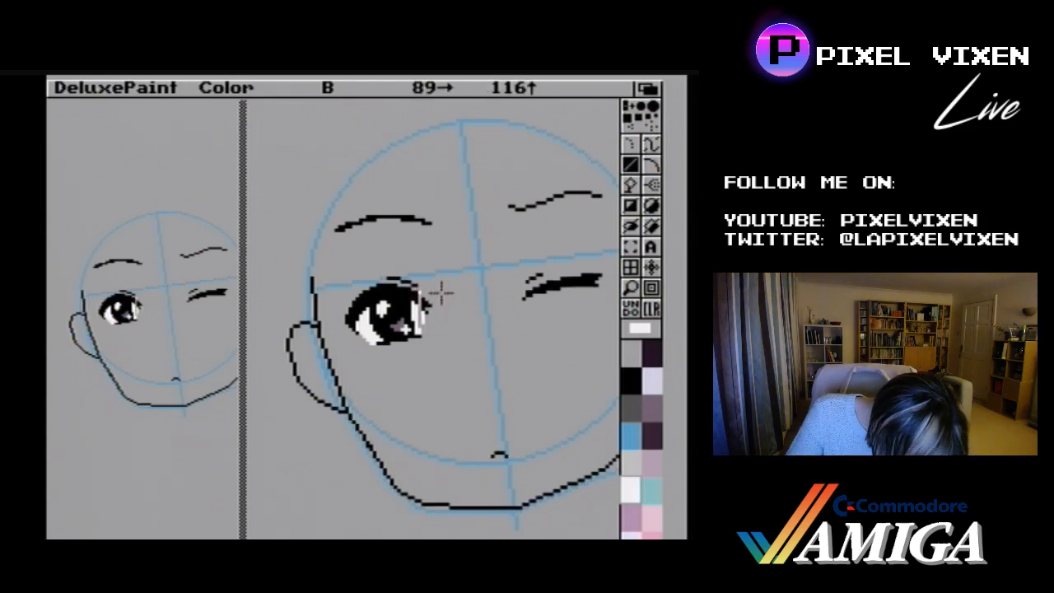
- Clear the leftover lash pixels at the open eye's inner corner with a filled rectangle in the background grey
{"action": "left_click", "coordinate": [624, 228]}
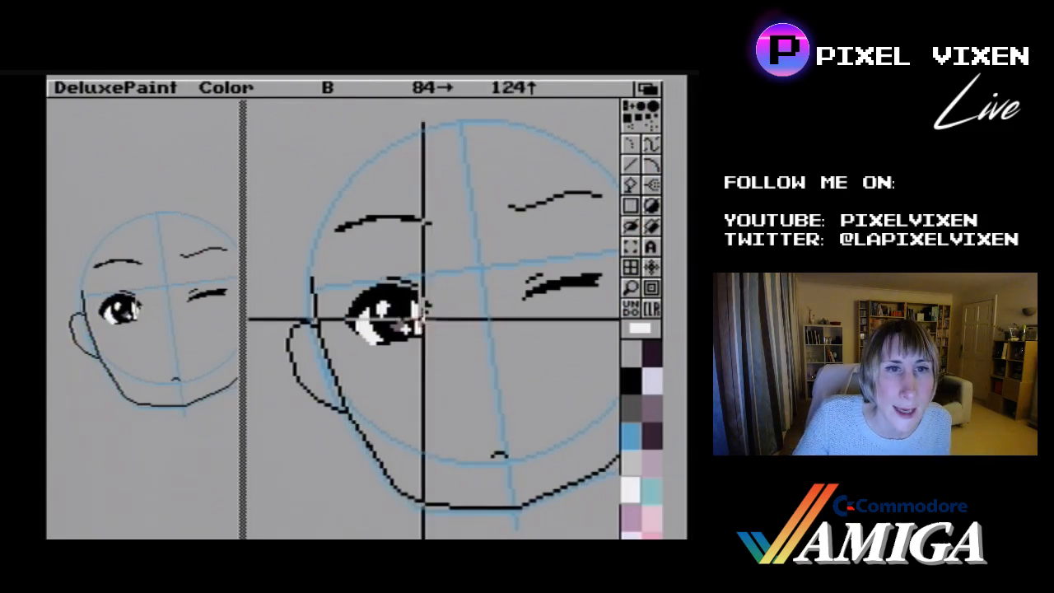
{"action": "mouse_move", "coordinate": [422, 299]}
{"action": "left_mouse_down"}
{"action": "mouse_move", "coordinate": [429, 322]}
{"action": "mouse_move", "coordinate": [433, 311]}
{"action": "left_mouse_up"}
{"action": "key", "text": "b"}
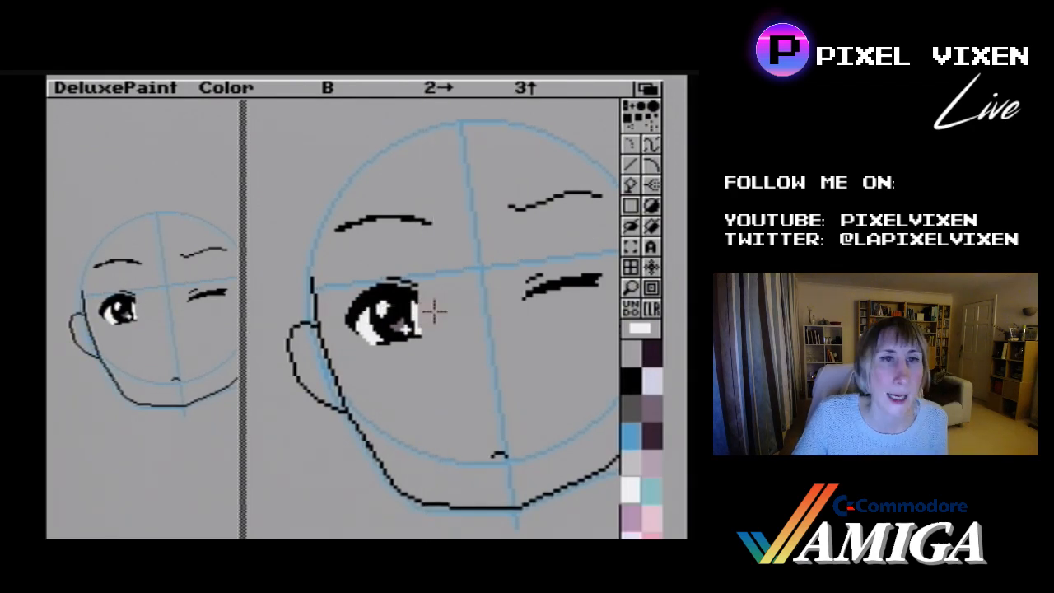
- Redraw the inner end of the open eye's upper lash with short black lines
{"action": "left_click", "coordinate": [630, 164]}
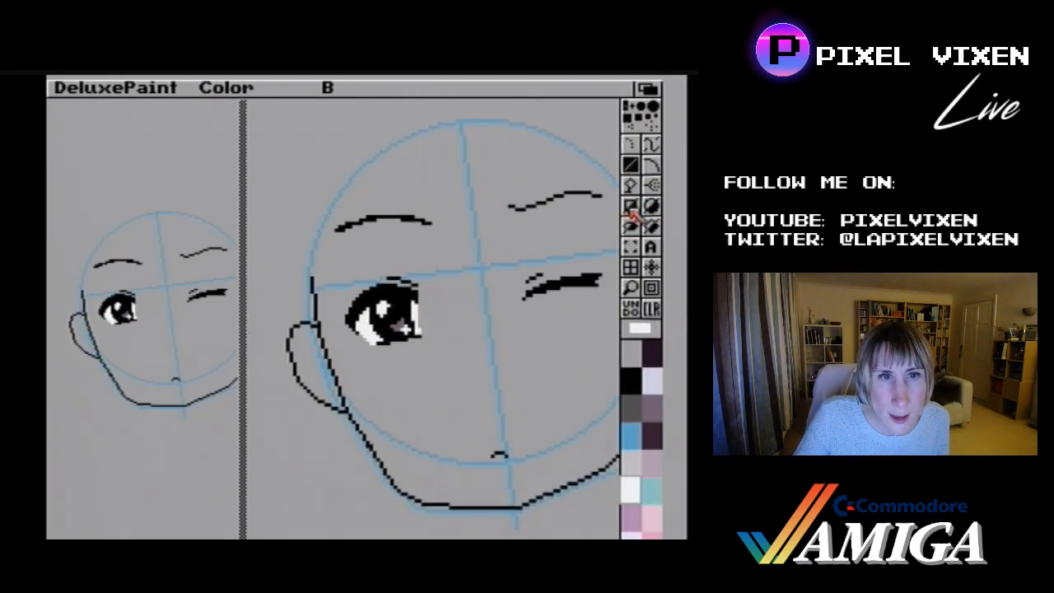
{"action": "left_click", "coordinate": [630, 381]}
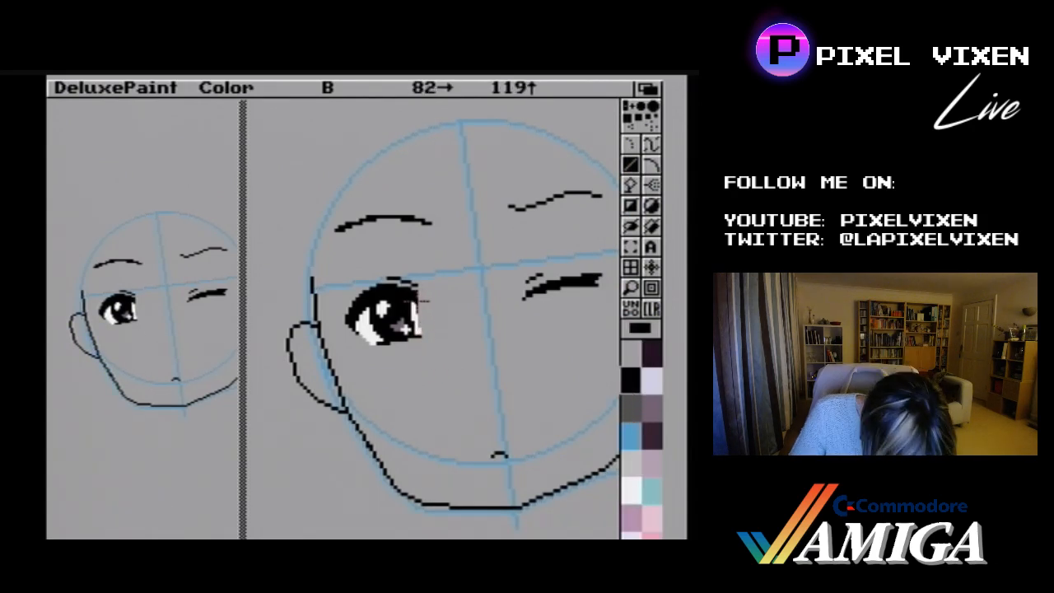
{"action": "left_click_drag", "start_coordinate": [419, 306], "coordinate": [422, 294]}
{"action": "left_click", "coordinate": [421, 301]}
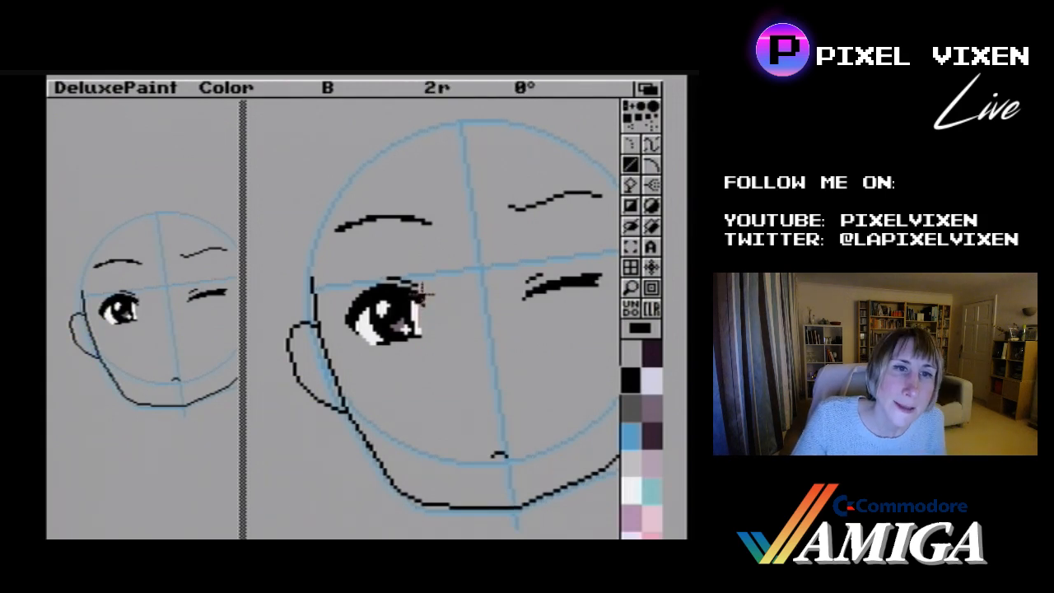
{"action": "left_click", "coordinate": [429, 319]}
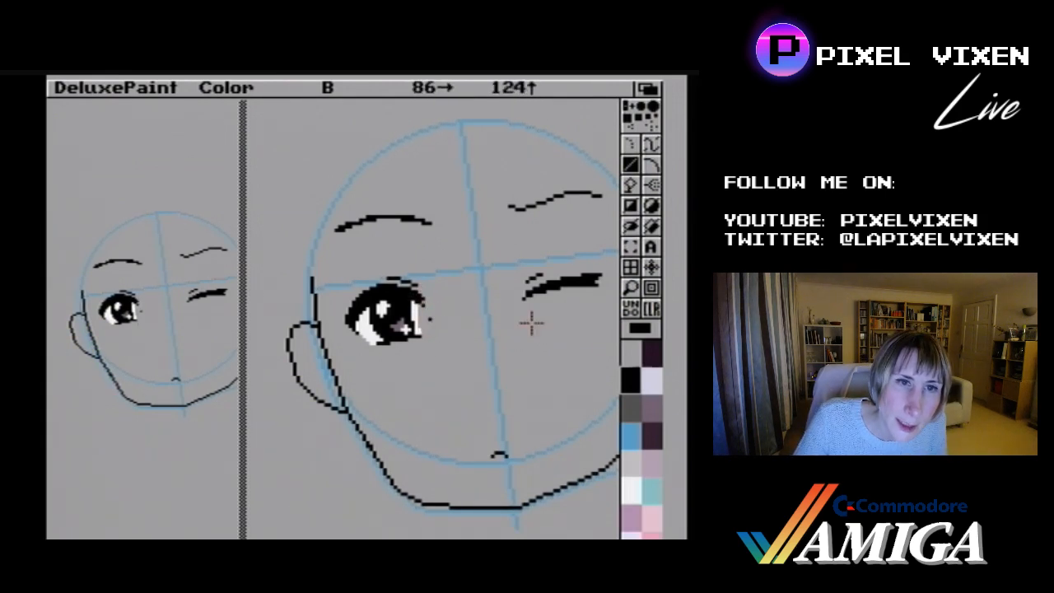
- Reshape the white of the open eye between the iris and the inner corner with short white strokes
{"action": "left_click", "coordinate": [626, 492]}
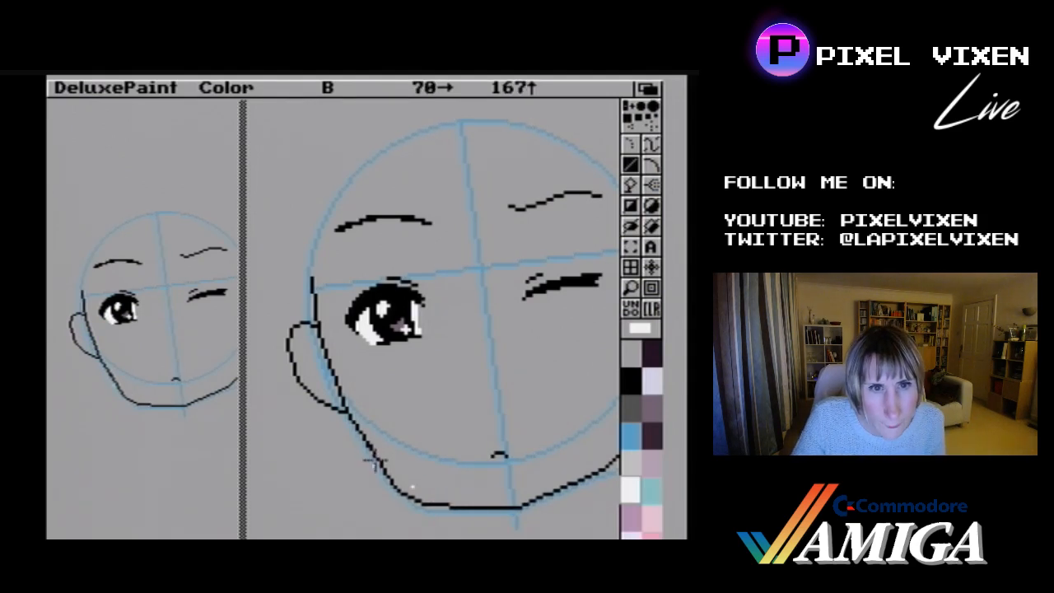
{"action": "mouse_move", "coordinate": [418, 322]}
{"action": "left_mouse_down"}
{"action": "mouse_move", "coordinate": [418, 305]}
{"action": "mouse_move", "coordinate": [420, 333]}
{"action": "left_mouse_up"}
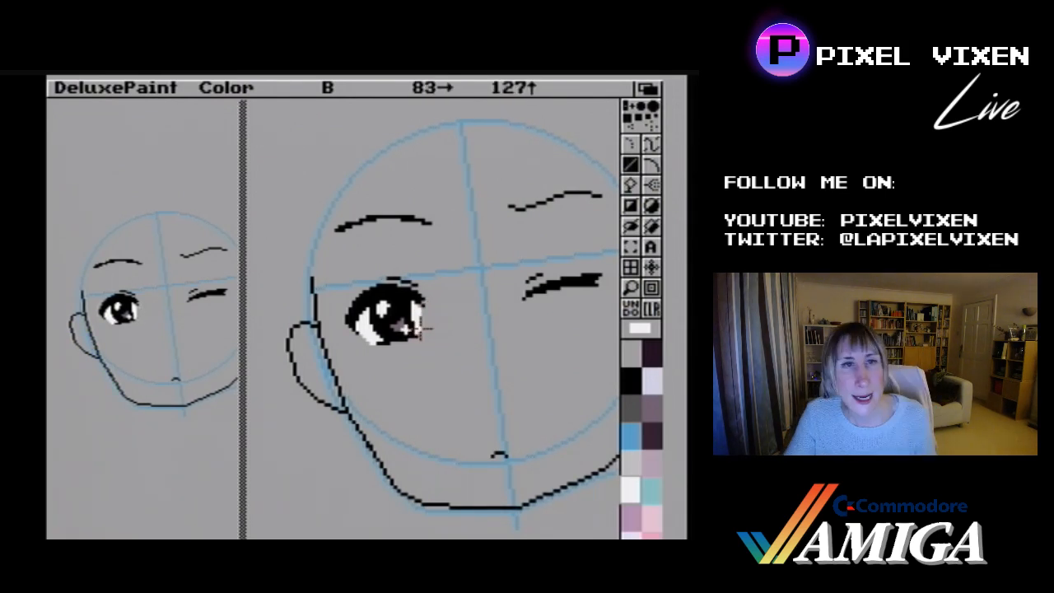
{"action": "left_click_drag", "start_coordinate": [421, 333], "coordinate": [421, 325]}
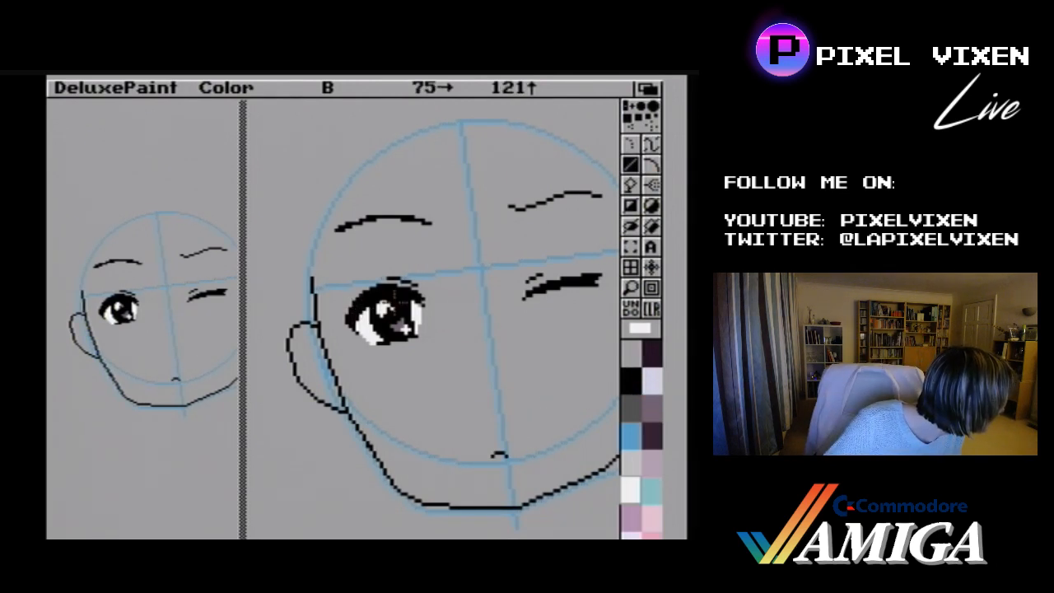
{"action": "left_click_drag", "start_coordinate": [403, 308], "coordinate": [404, 301]}
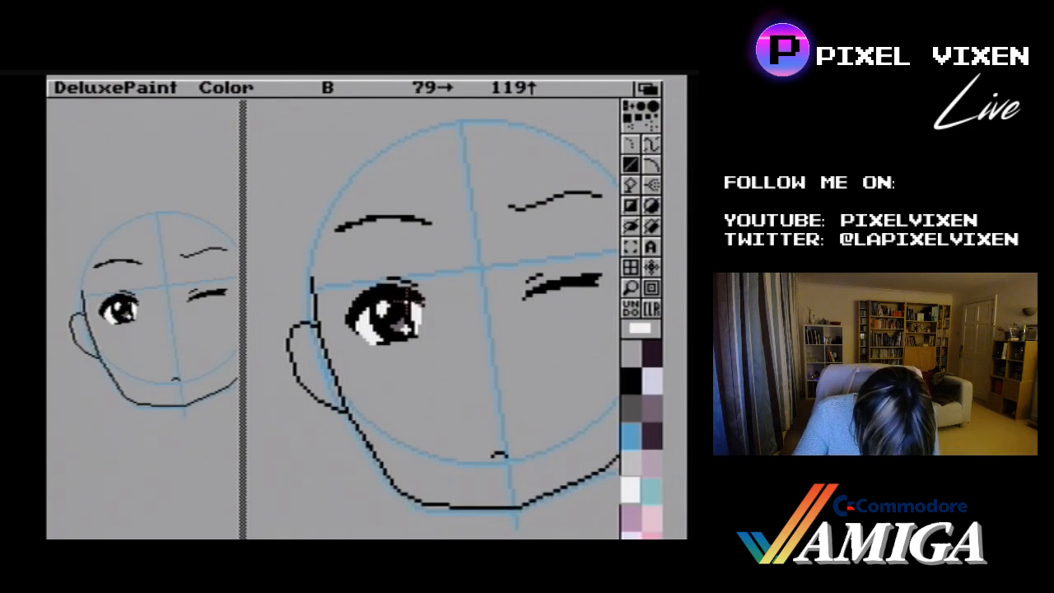
{"action": "left_click", "coordinate": [405, 328]}
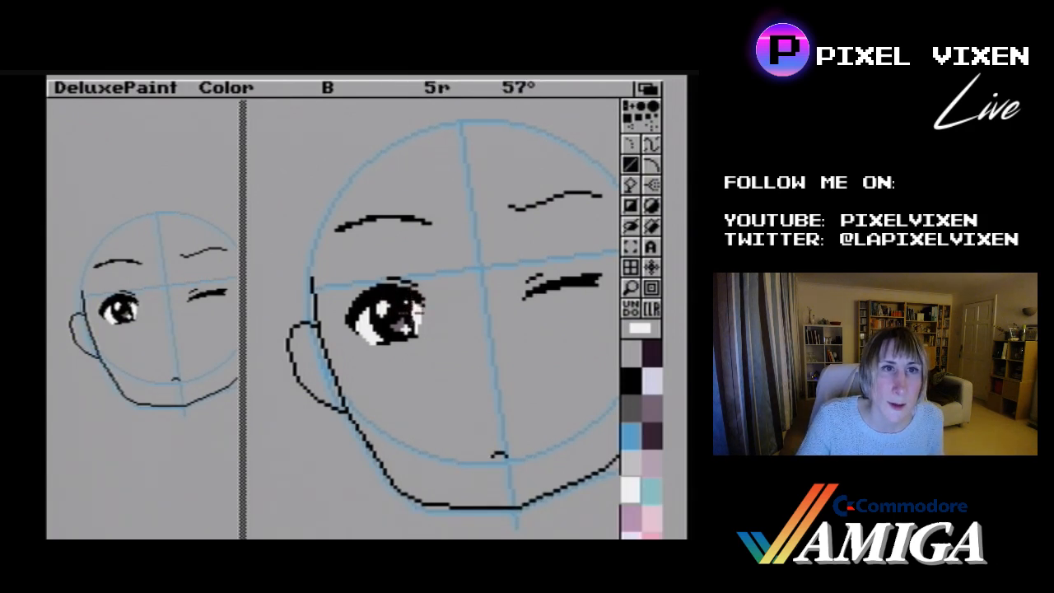
{"action": "left_click_drag", "start_coordinate": [417, 311], "coordinate": [405, 326]}
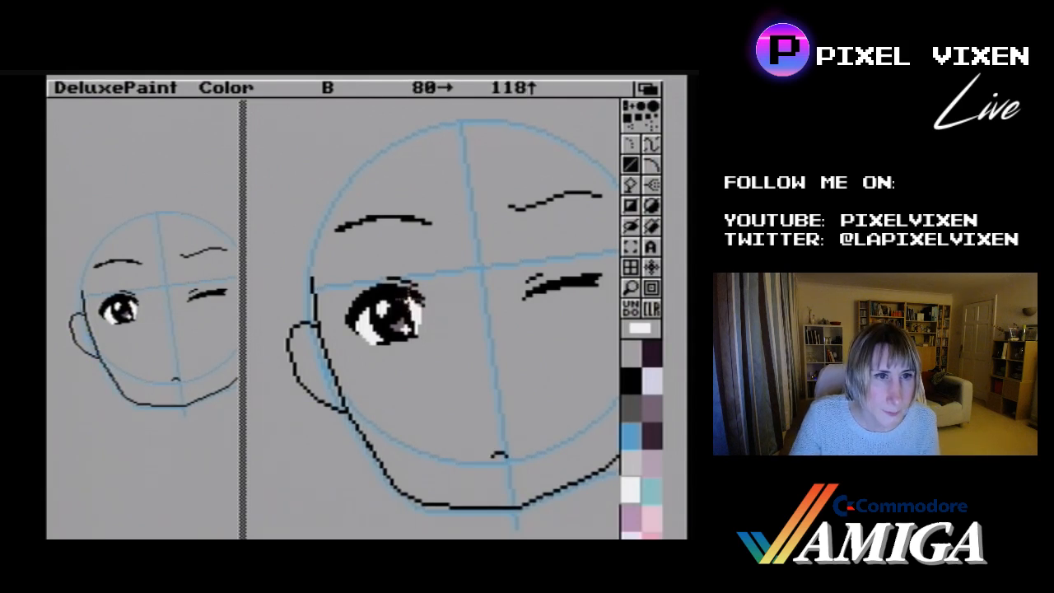
{"action": "left_click_drag", "start_coordinate": [405, 329], "coordinate": [420, 322]}
- Refine the inner edge of the open eye's iris with short black strokes
{"action": "left_click", "coordinate": [630, 379]}
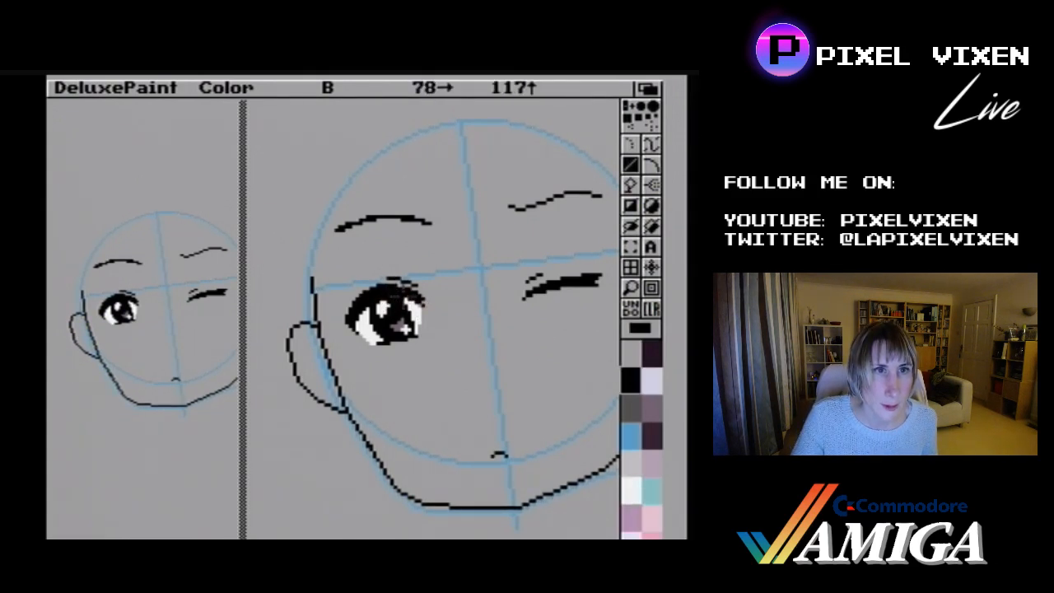
{"action": "left_click_drag", "start_coordinate": [412, 325], "coordinate": [416, 309]}
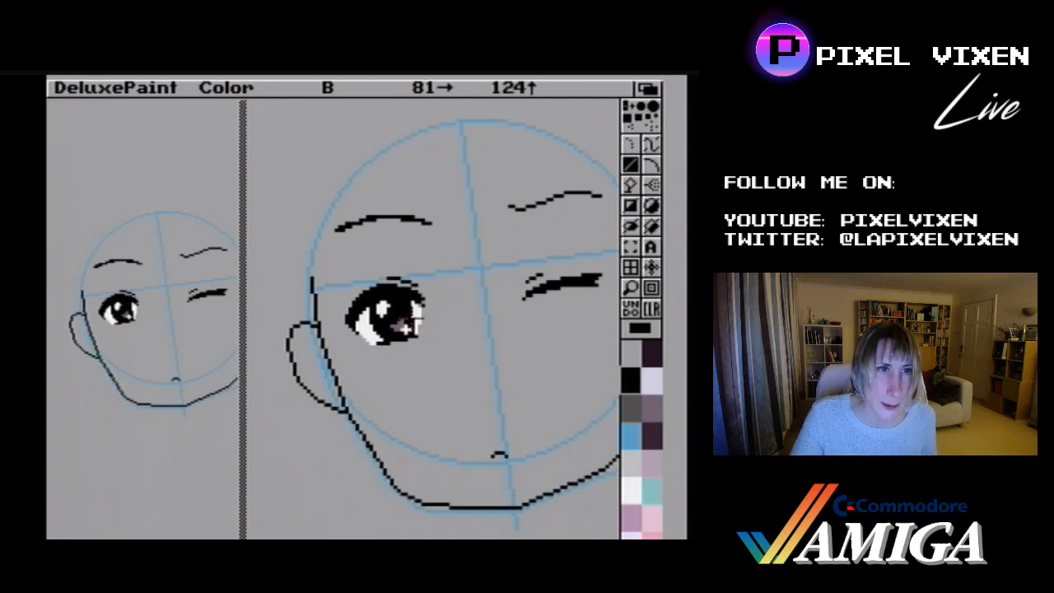
{"action": "left_click_drag", "start_coordinate": [418, 321], "coordinate": [419, 316]}
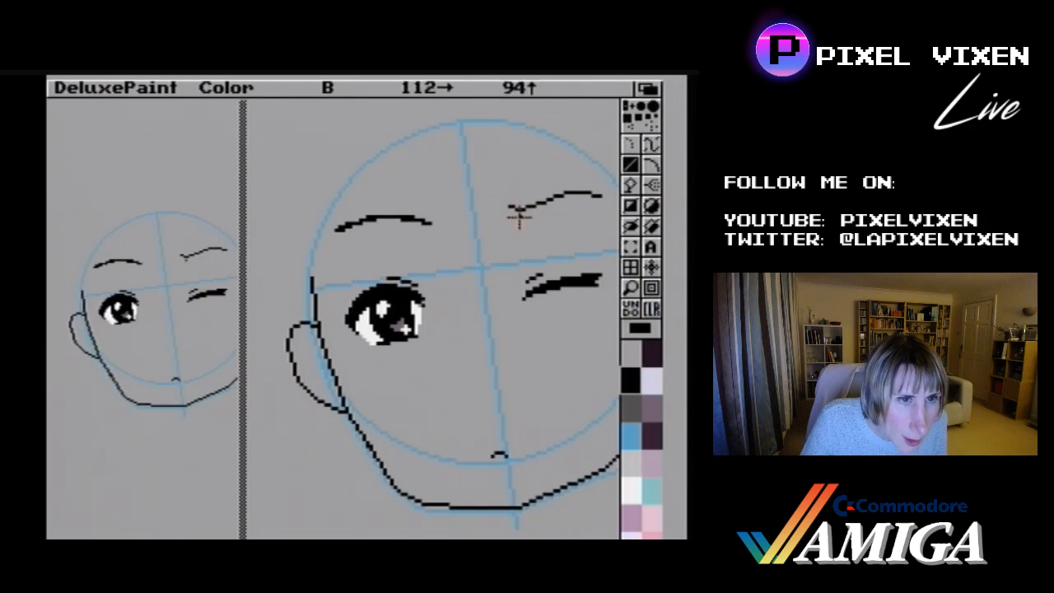
- Thicken the brow above the winking eye with black strokes from its inner end to the peak of its arch
{"action": "left_click_drag", "start_coordinate": [516, 205], "coordinate": [551, 196]}
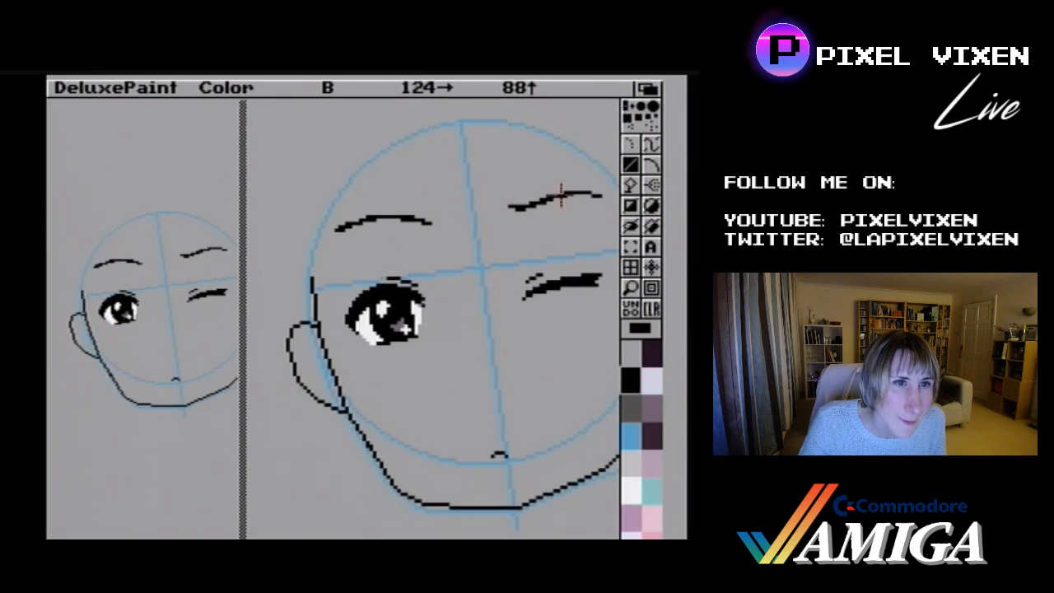
{"action": "left_click_drag", "start_coordinate": [562, 195], "coordinate": [563, 192]}
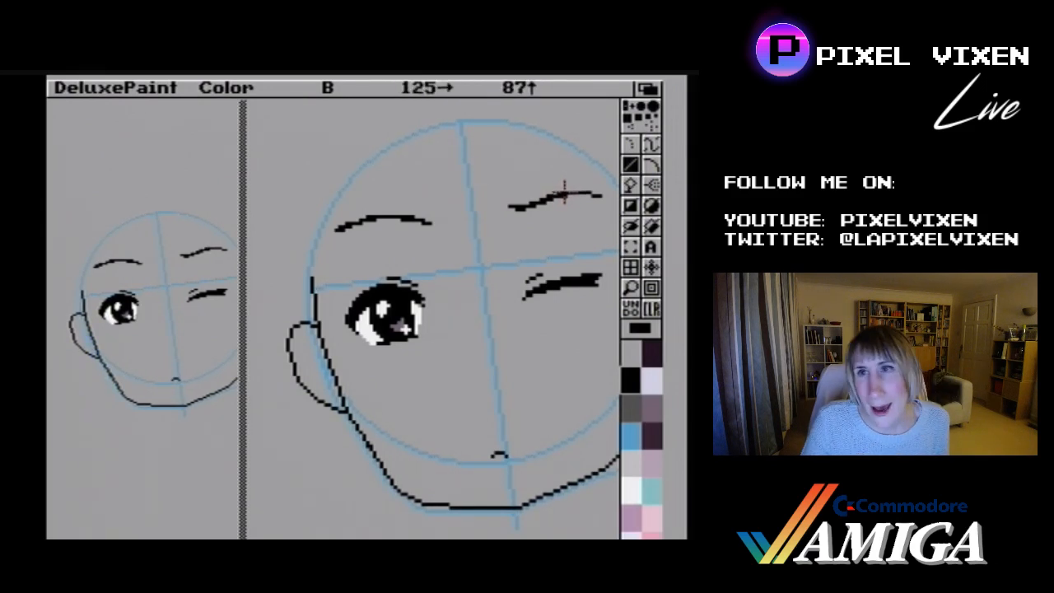
{"action": "left_click", "coordinate": [559, 193]}
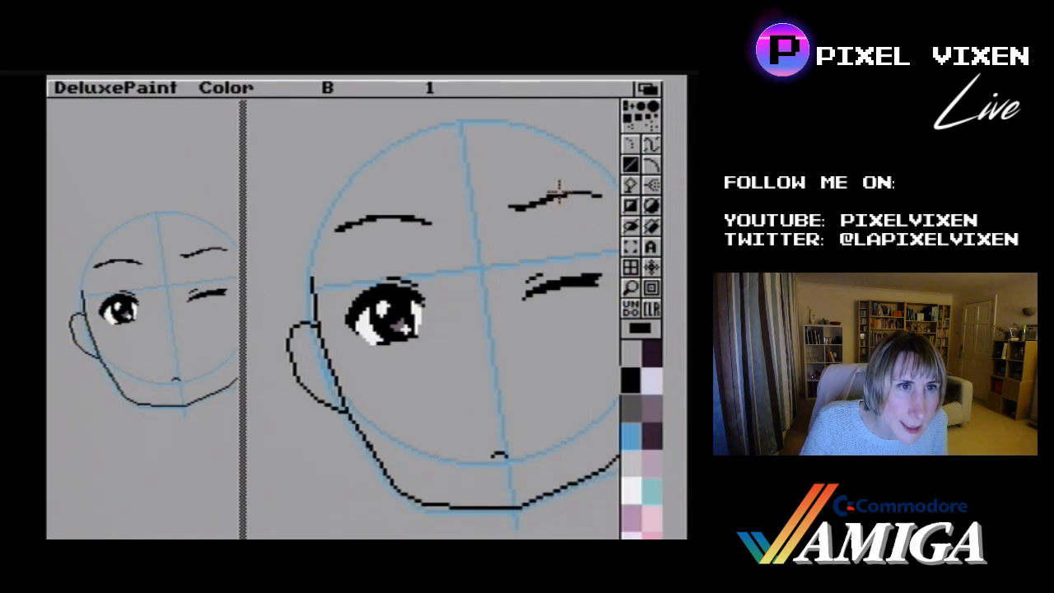
{"action": "left_click", "coordinate": [564, 193]}
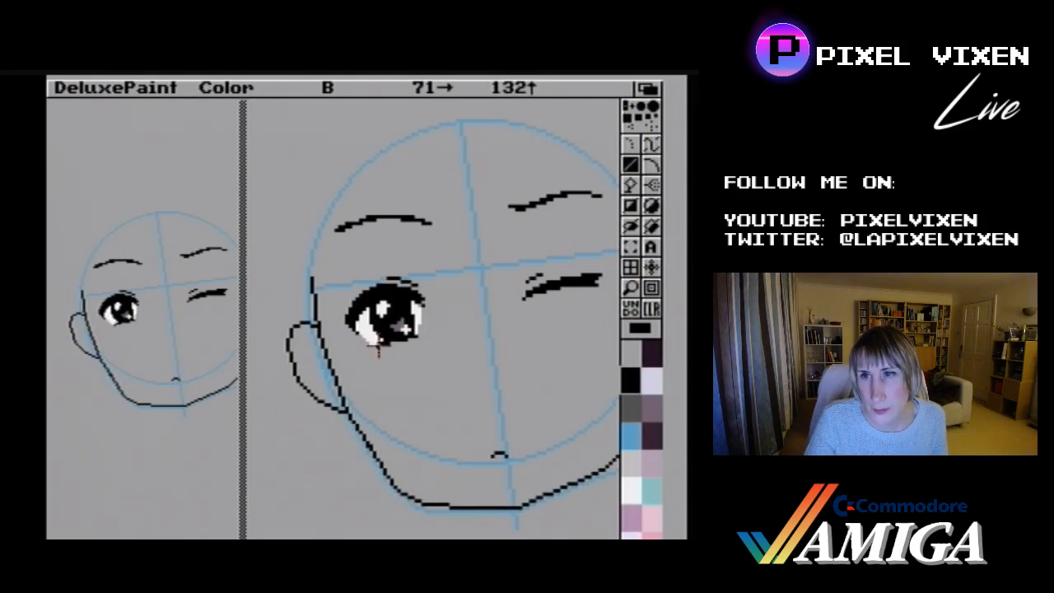
- Select white to touch up the open eye's lower edge and leave the magnified view
{"action": "left_click", "coordinate": [631, 492]}
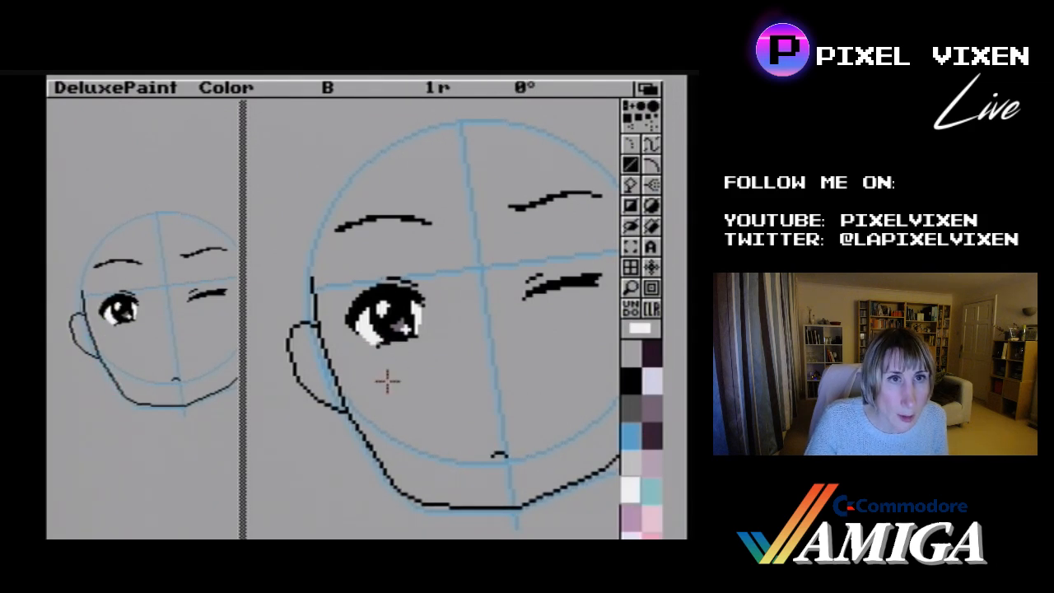
{"action": "left_click", "coordinate": [629, 288]}
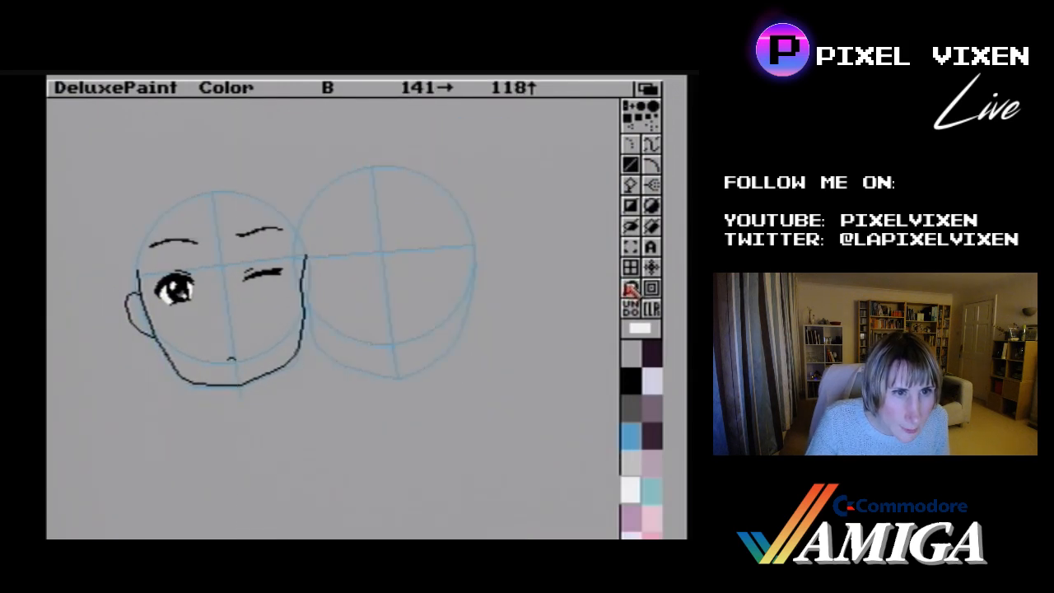
- Try a dark purple airbrush spray on the empty canvas beside the second head guide, and undo it
{"action": "left_click", "coordinate": [651, 189]}
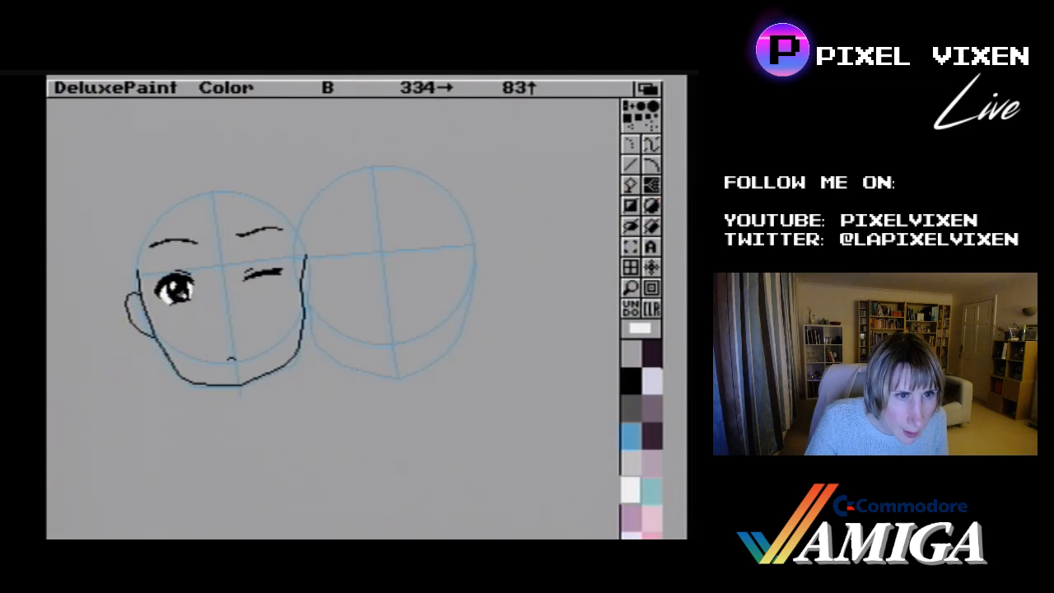
{"action": "left_click", "coordinate": [651, 354]}
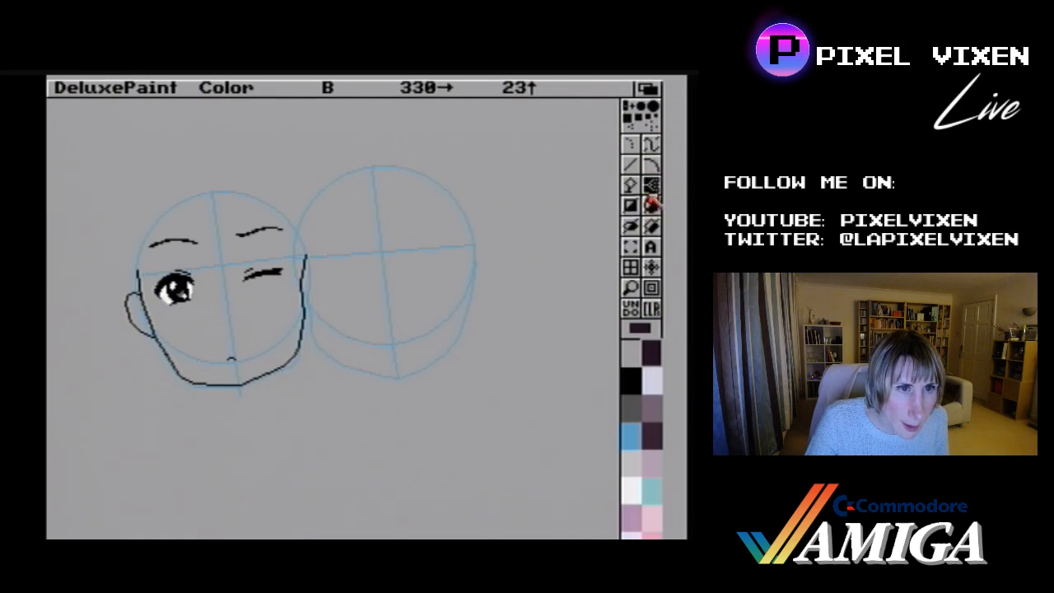
{"action": "key", "text": "bracketright"}
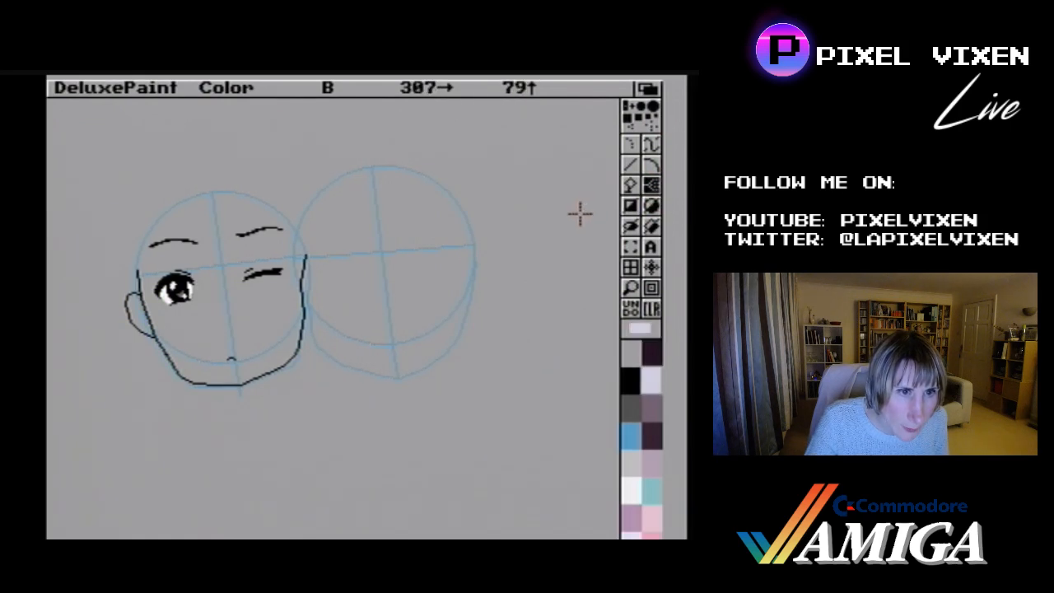
{"action": "key", "text": "bracketleft"}
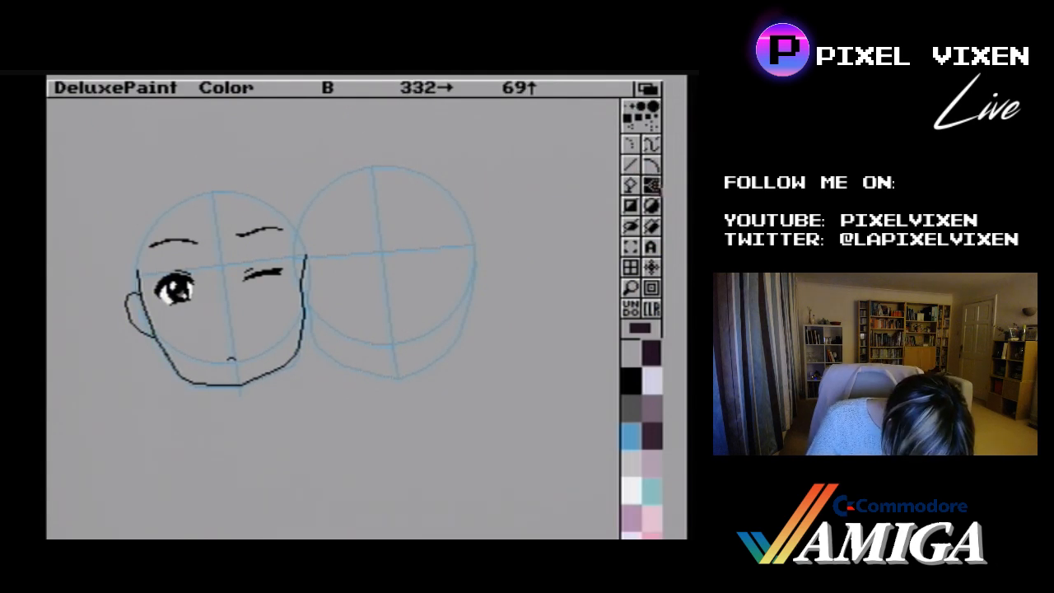
{"action": "left_click", "coordinate": [630, 113]}
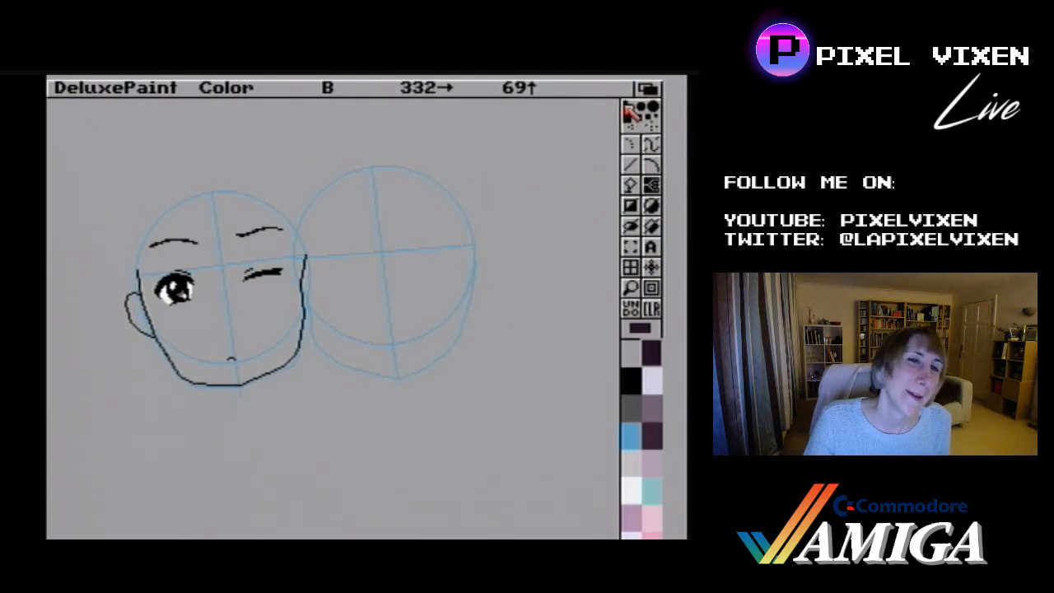
{"action": "mouse_move", "coordinate": [515, 247]}
{"action": "left_mouse_down"}
{"action": "mouse_move", "coordinate": [513, 217]}
{"action": "mouse_move", "coordinate": [546, 228]}
{"action": "mouse_move", "coordinate": [515, 268]}
{"action": "left_mouse_up"}
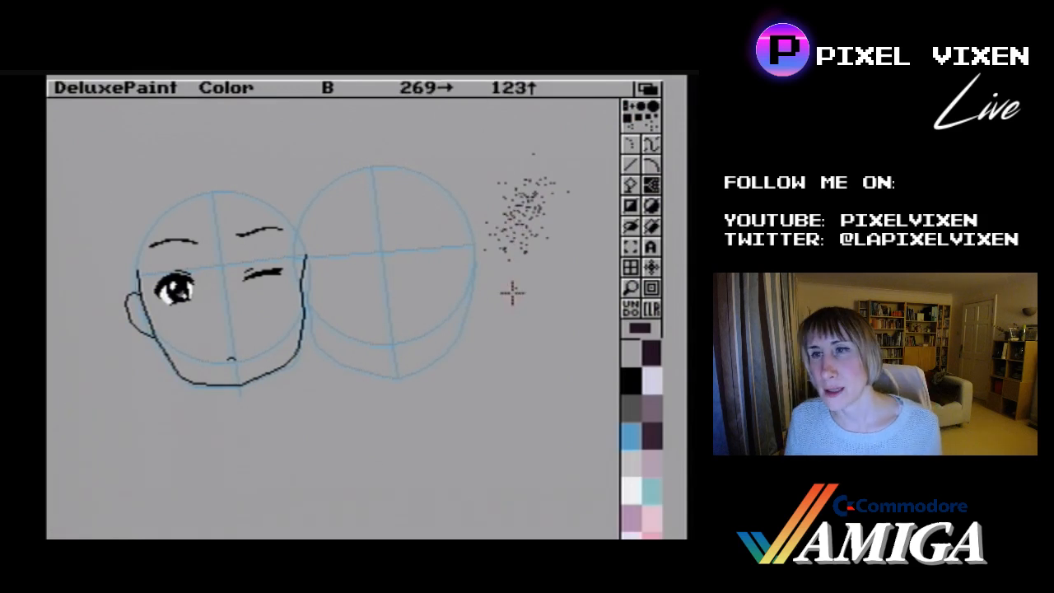
{"action": "key", "text": "u"}
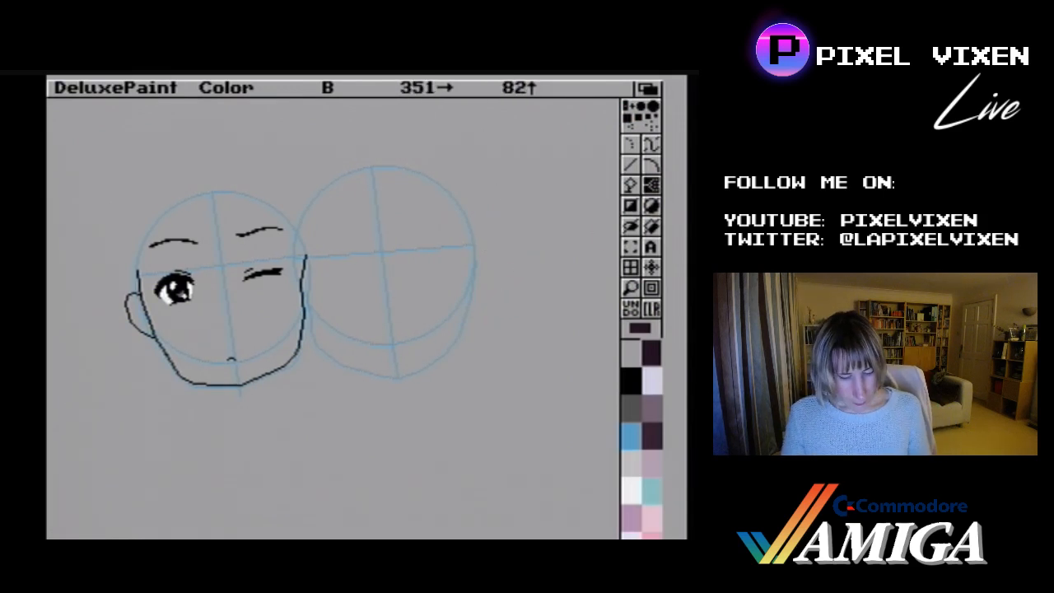
{"action": "left_click", "coordinate": [631, 164]}
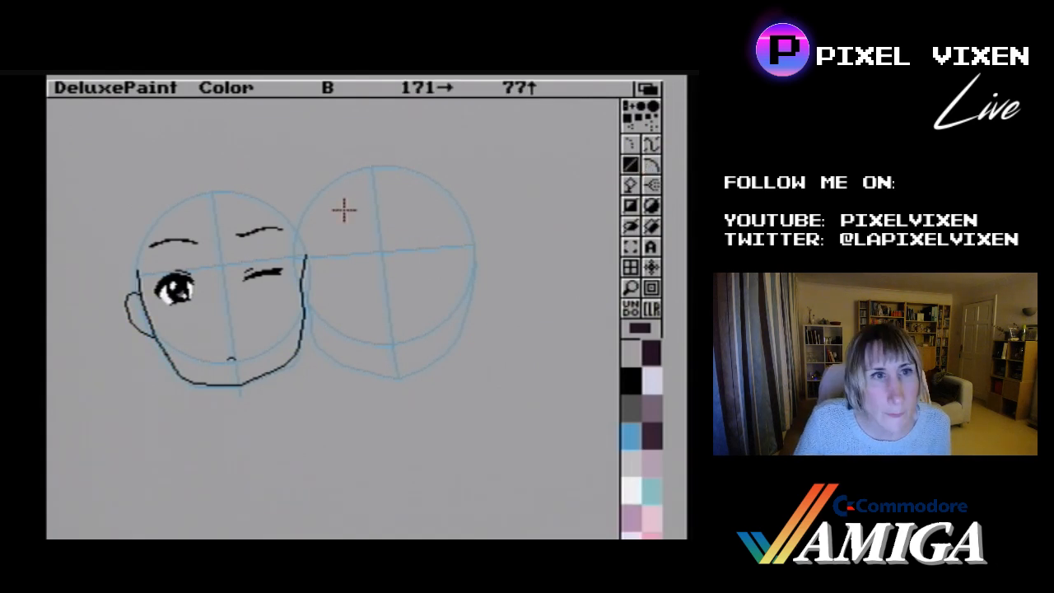
{"action": "right_click", "coordinate": [210, 87]}
{"action": "mouse_move", "coordinate": [241, 87]}
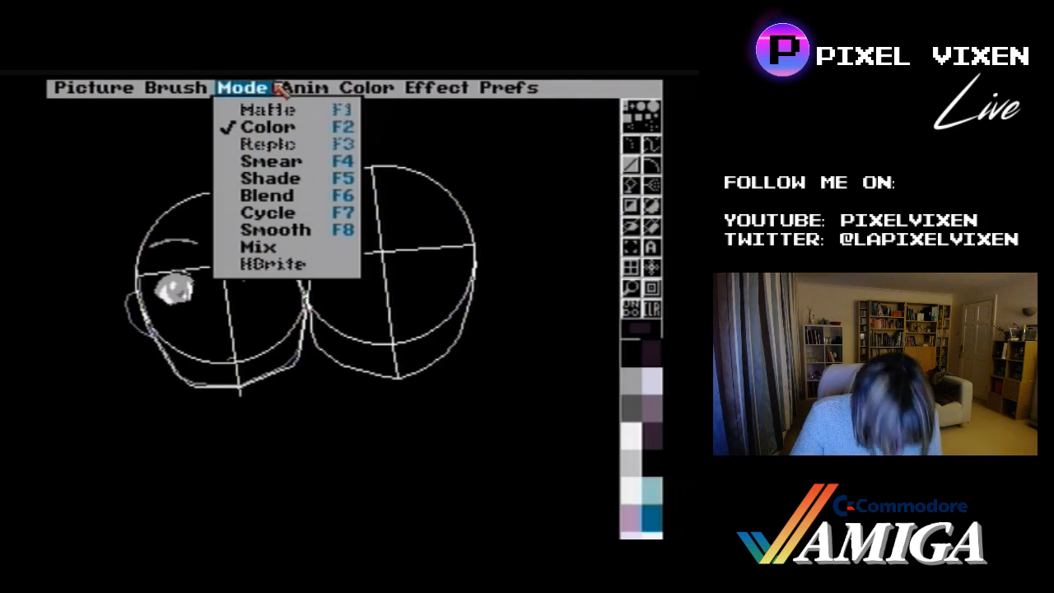
{"action": "mouse_move", "coordinate": [303, 88]}
{"action": "mouse_move", "coordinate": [371, 87]}
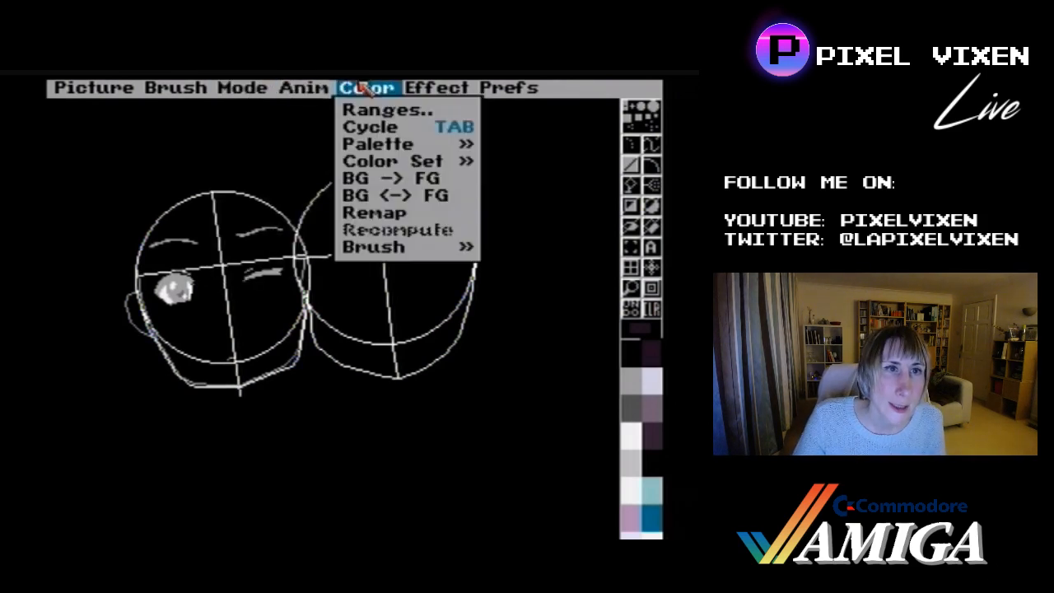
{"action": "right_click", "coordinate": [432, 86]}
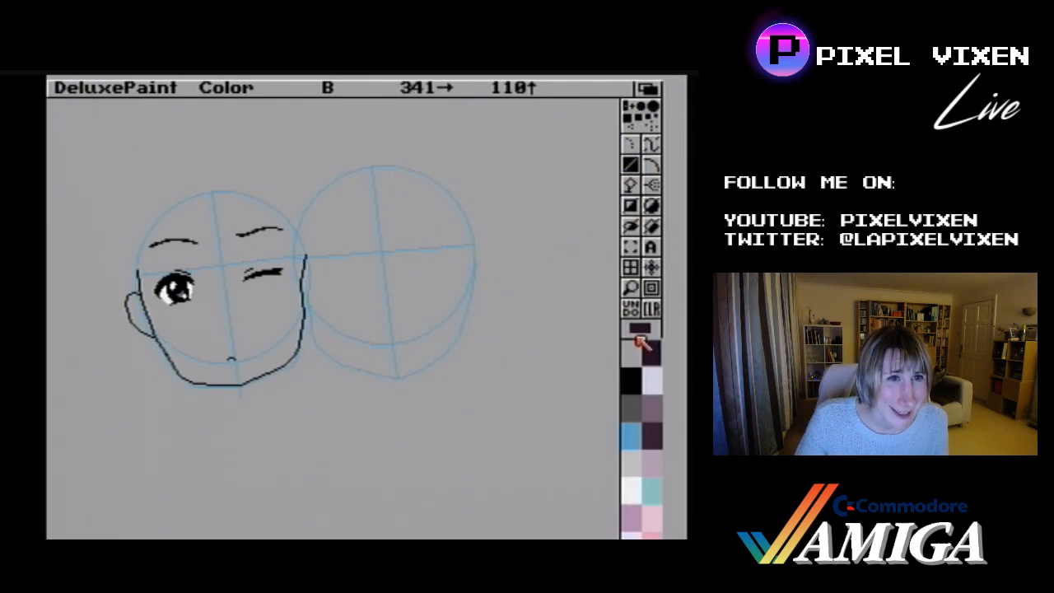
- Examine the open eye and the lower jaw line at magnification, and return to the full picture
{"action": "left_click", "coordinate": [628, 274]}
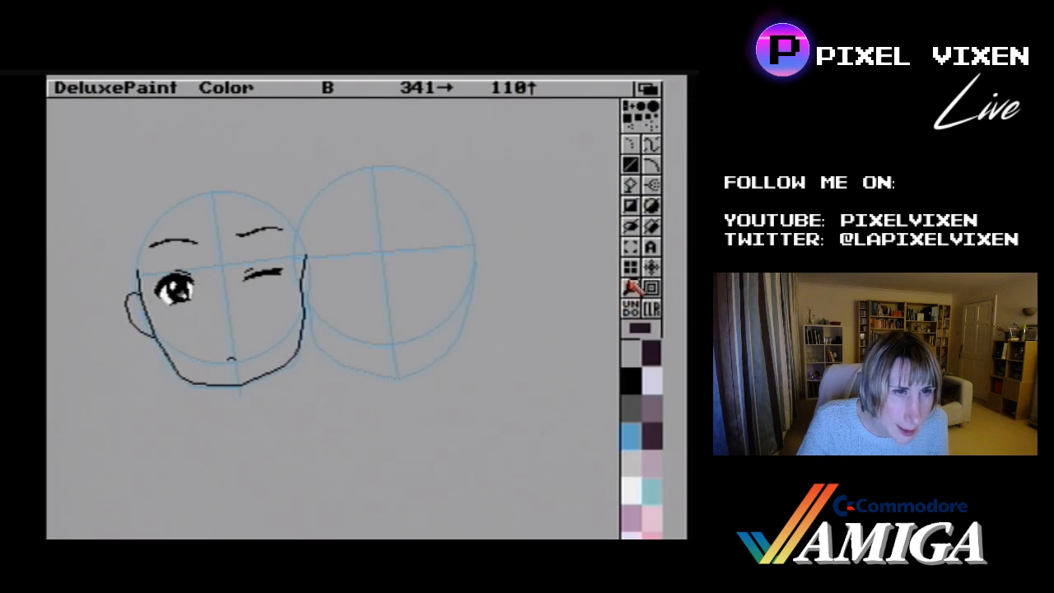
{"action": "left_click", "coordinate": [630, 251]}
{"action": "left_click", "coordinate": [631, 269]}
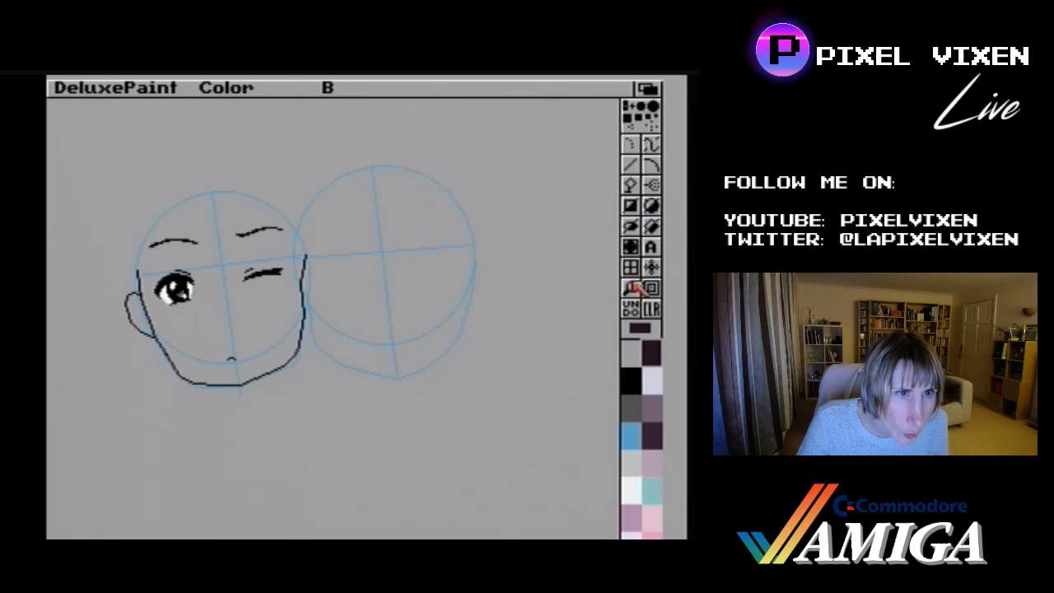
{"action": "left_click", "coordinate": [632, 287]}
{"action": "left_click", "coordinate": [173, 281]}
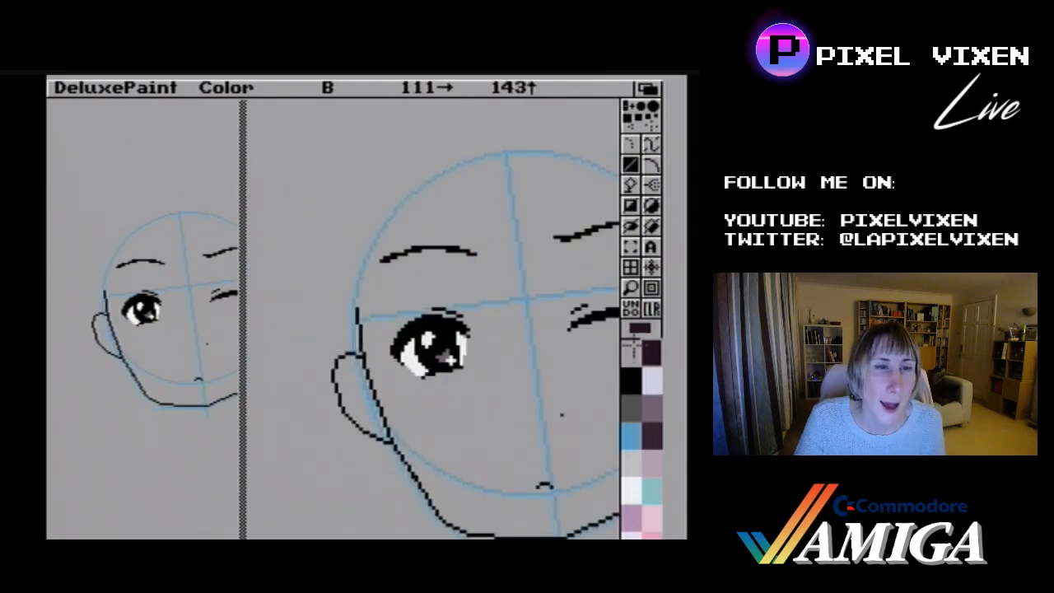
{"action": "left_click", "coordinate": [629, 290]}
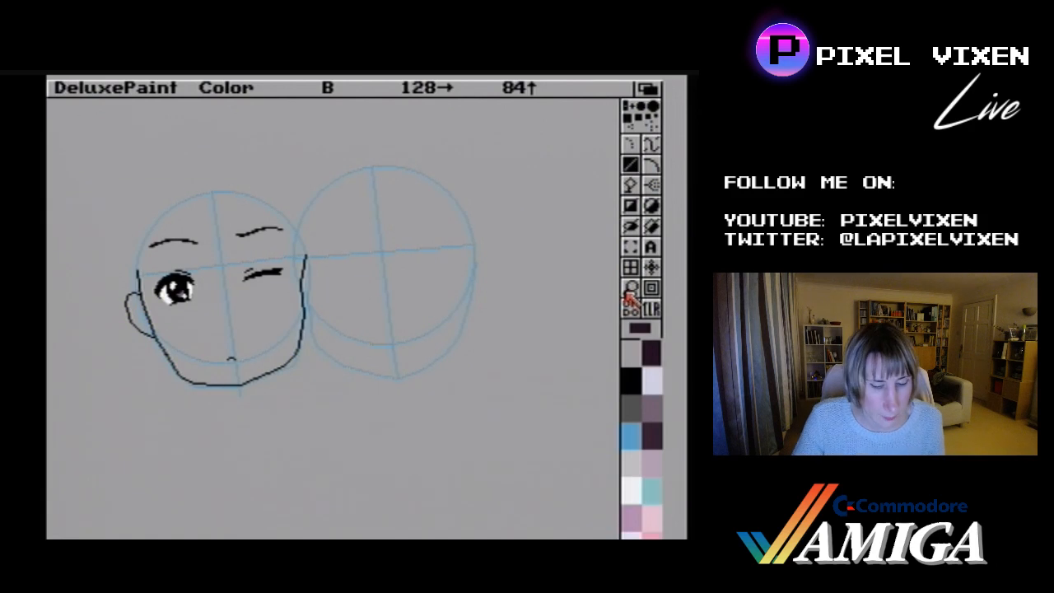
{"action": "left_click", "coordinate": [629, 290]}
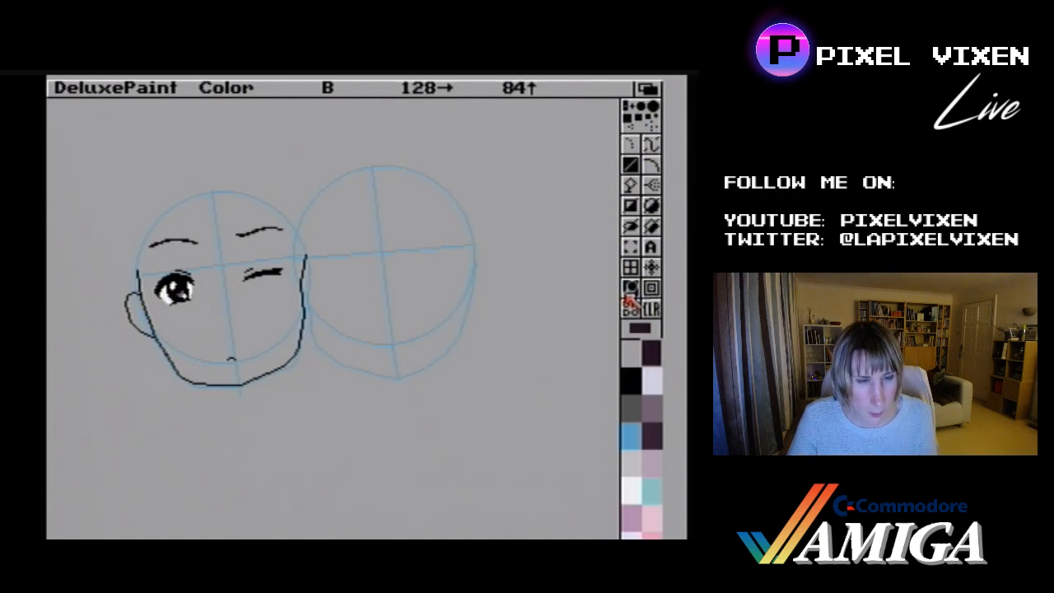
{"action": "left_click", "coordinate": [276, 379]}
{"action": "left_click", "coordinate": [630, 165]}
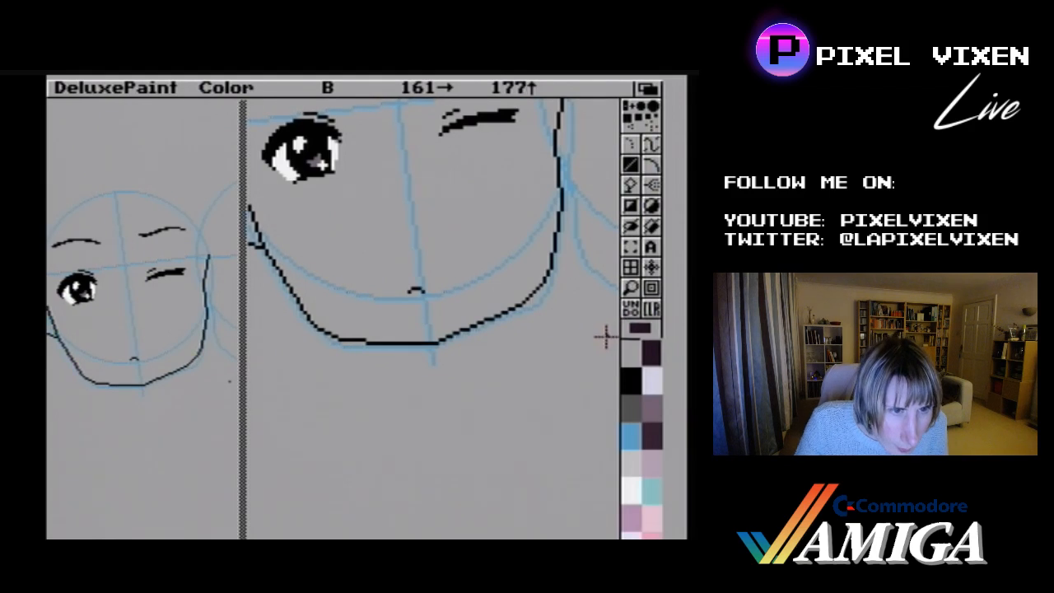
{"action": "left_click", "coordinate": [632, 288]}
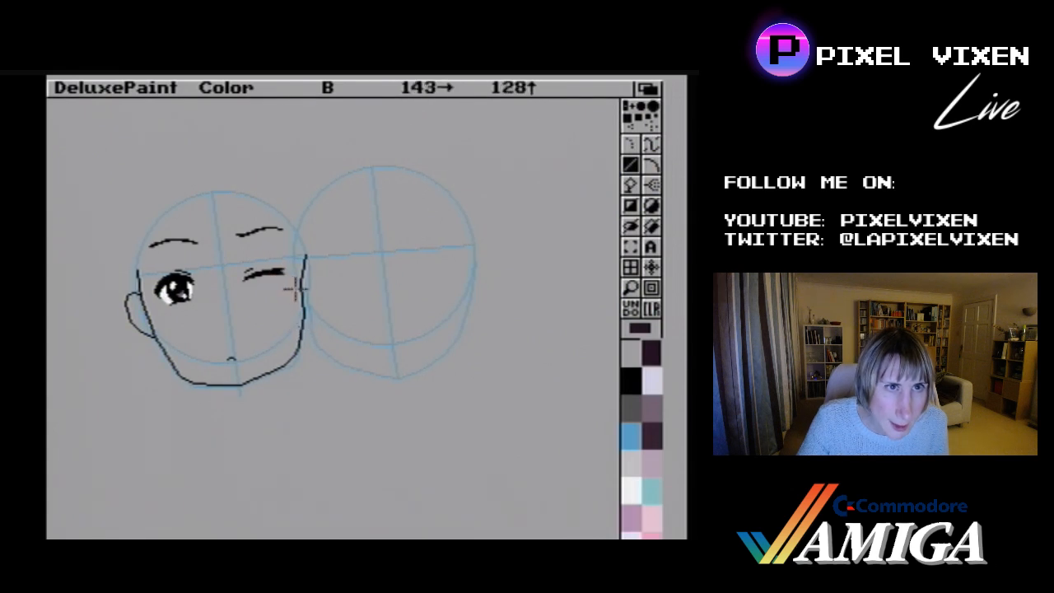
- Try short dark purple line strokes at the outer end of the winking eye, and switch to the Curve tool
{"action": "left_click_drag", "start_coordinate": [285, 274], "coordinate": [284, 275]}
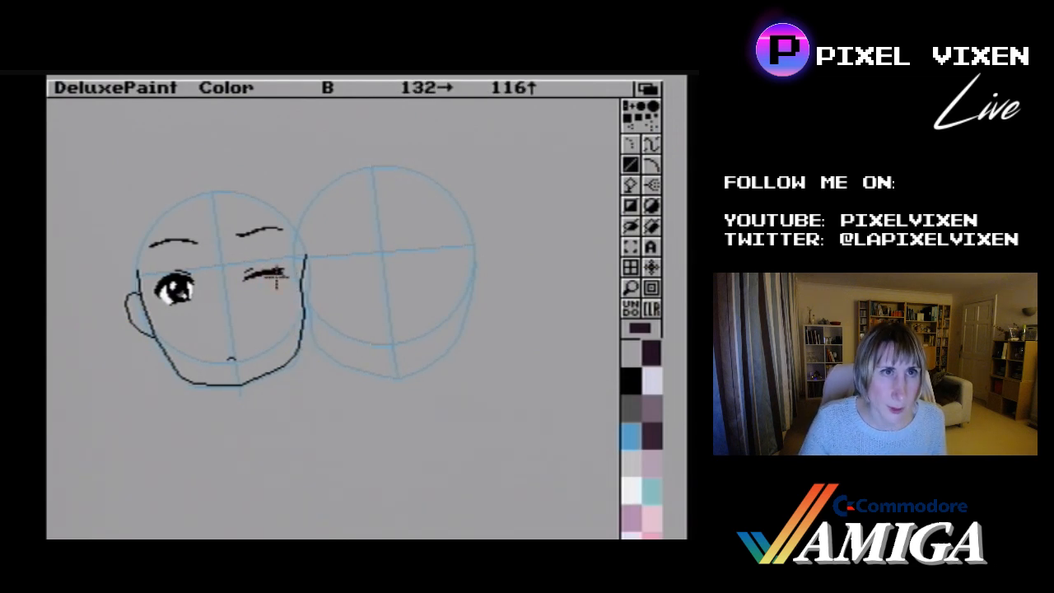
{"action": "left_click_drag", "start_coordinate": [283, 278], "coordinate": [285, 274]}
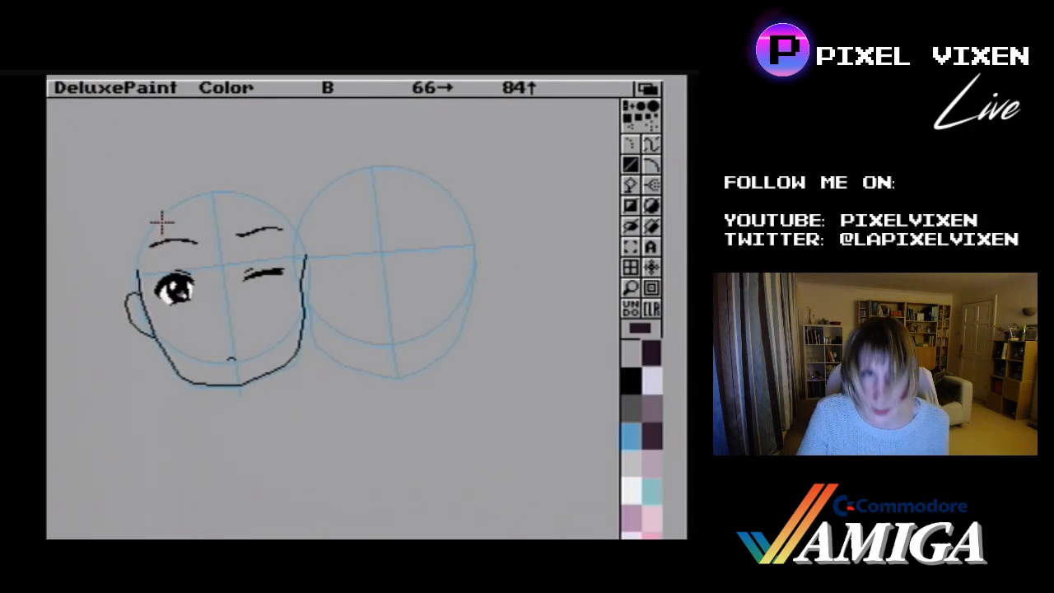
{"action": "left_click", "coordinate": [650, 165]}
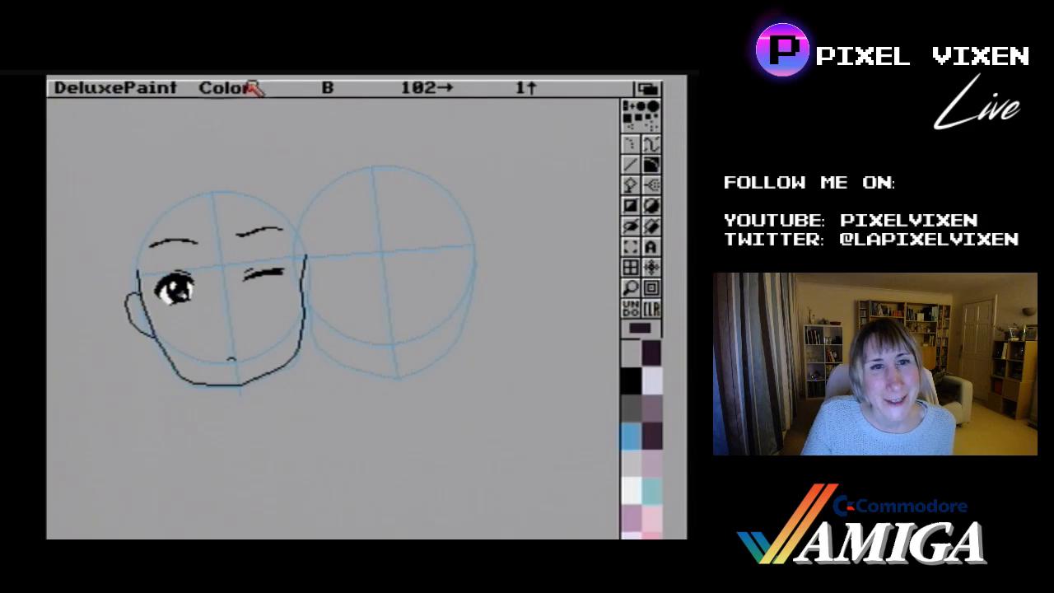
- Save the picture as "Azusa-Yui 1A" in the Manga/Azusa Portrait drawer
{"action": "right_click", "coordinate": [62, 88]}
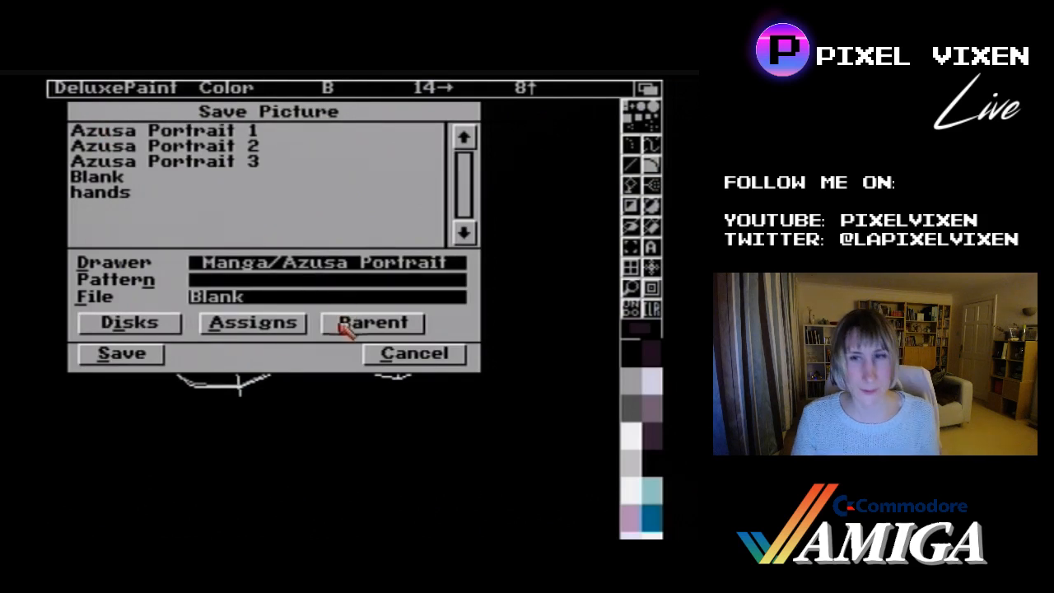
{"action": "left_click", "coordinate": [336, 299]}
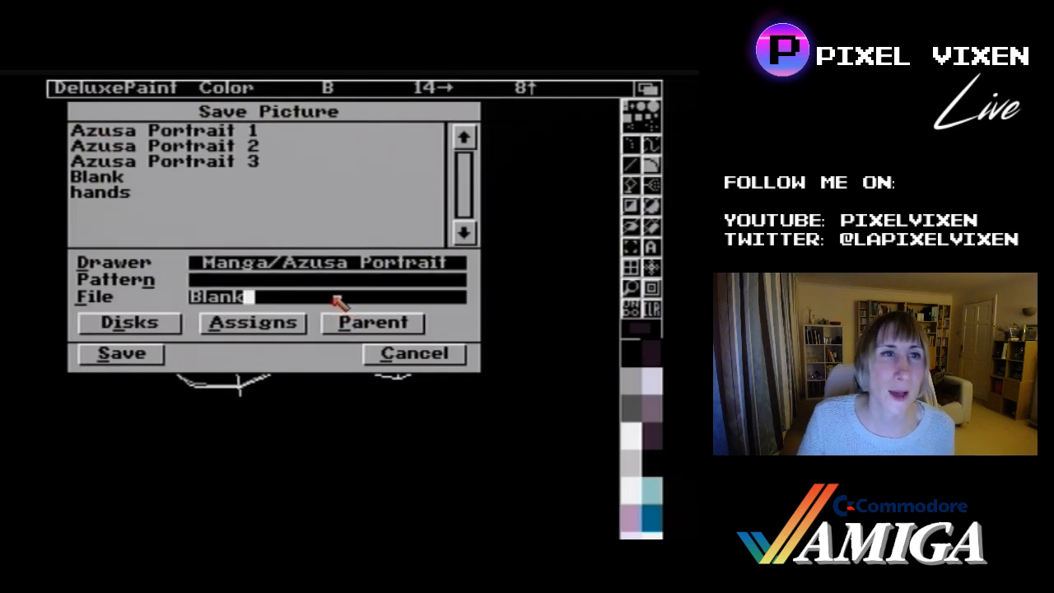
{"action": "key", "text": "BackSpace"}
{"action": "key", "text": "BackSpace"}
{"action": "key", "text": "BackSpace"}
{"action": "key", "text": "BackSpace"}
{"action": "key", "text": "BackSpace"}
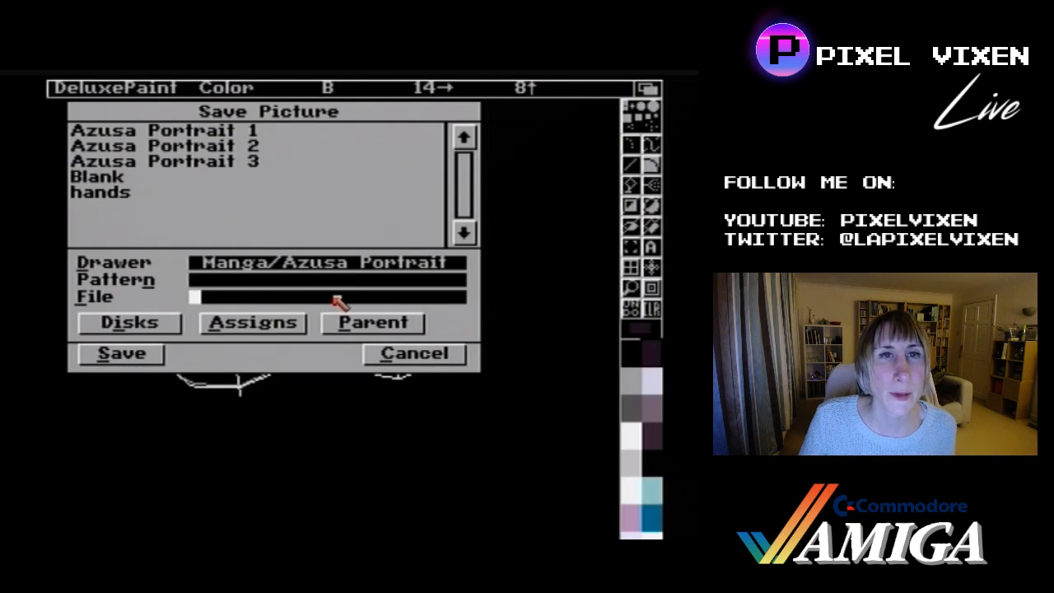
{"action": "type", "text": "Azu"}
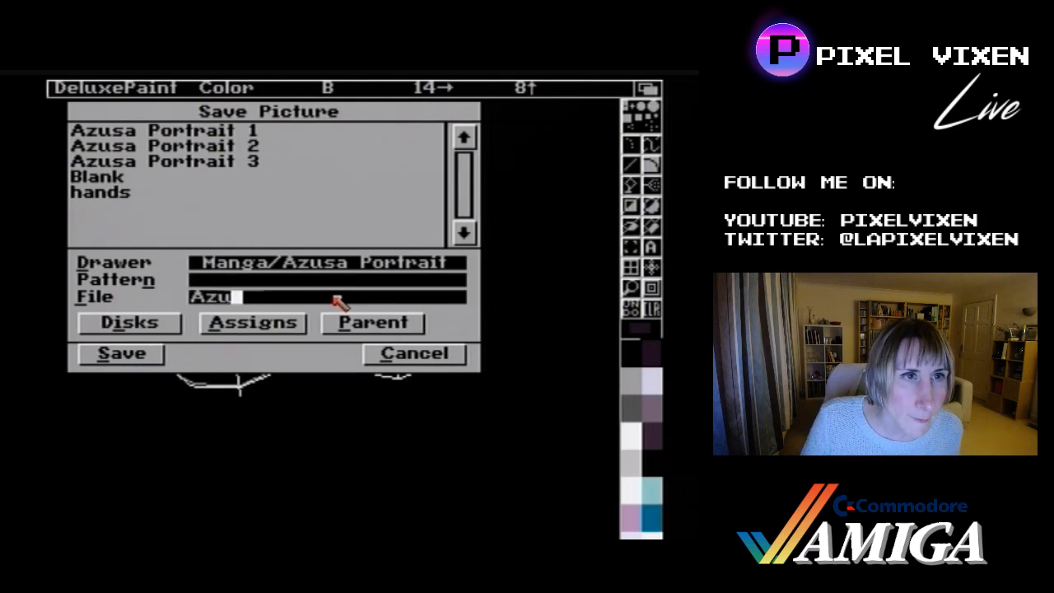
{"action": "type", "text": "sa-"}
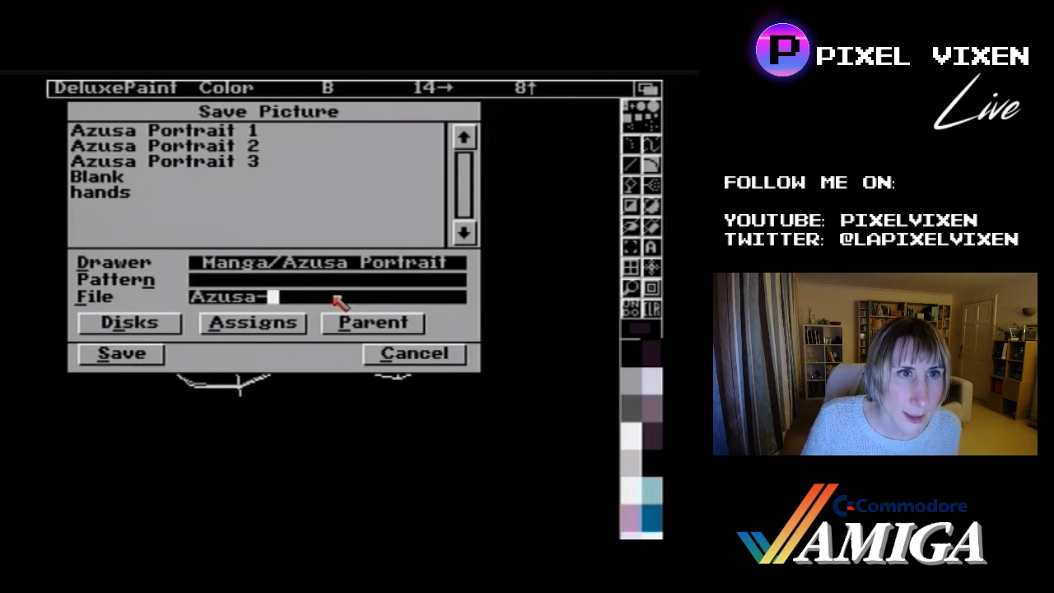
{"action": "type", "text": "Yui"}
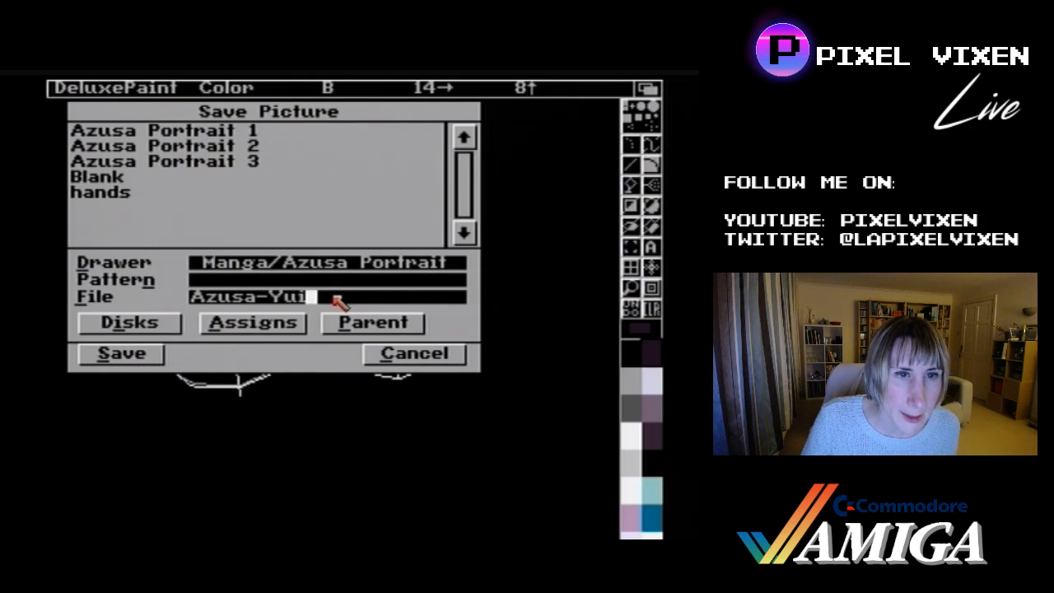
{"action": "type", "text": " 1A"}
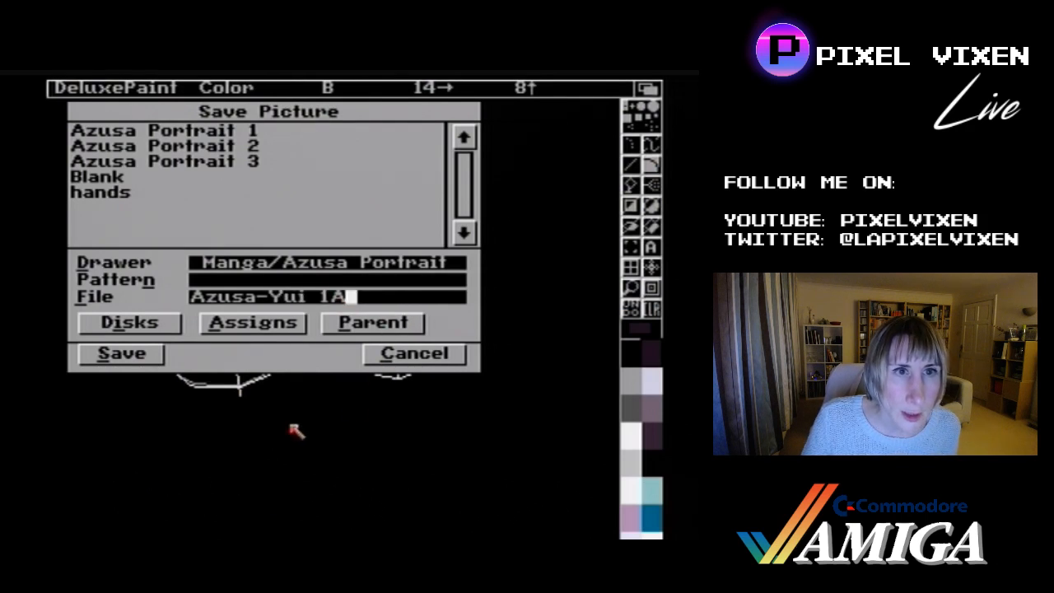
{"action": "left_click", "coordinate": [155, 353]}
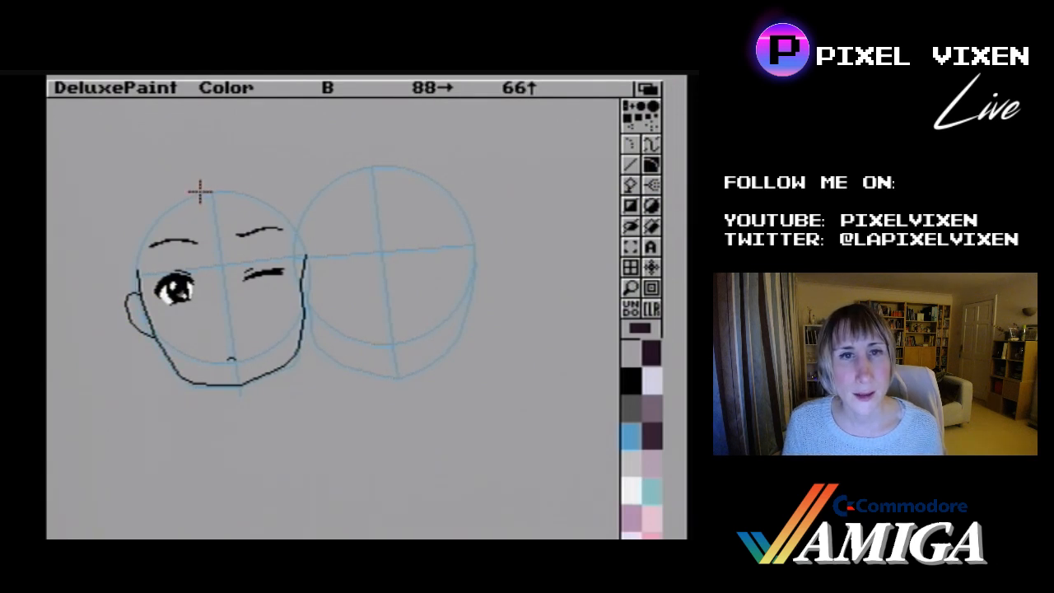
- Try curved dark purple hair strands down the middle of the forehead, and discard them
{"action": "left_click_drag", "start_coordinate": [200, 185], "coordinate": [199, 204]}
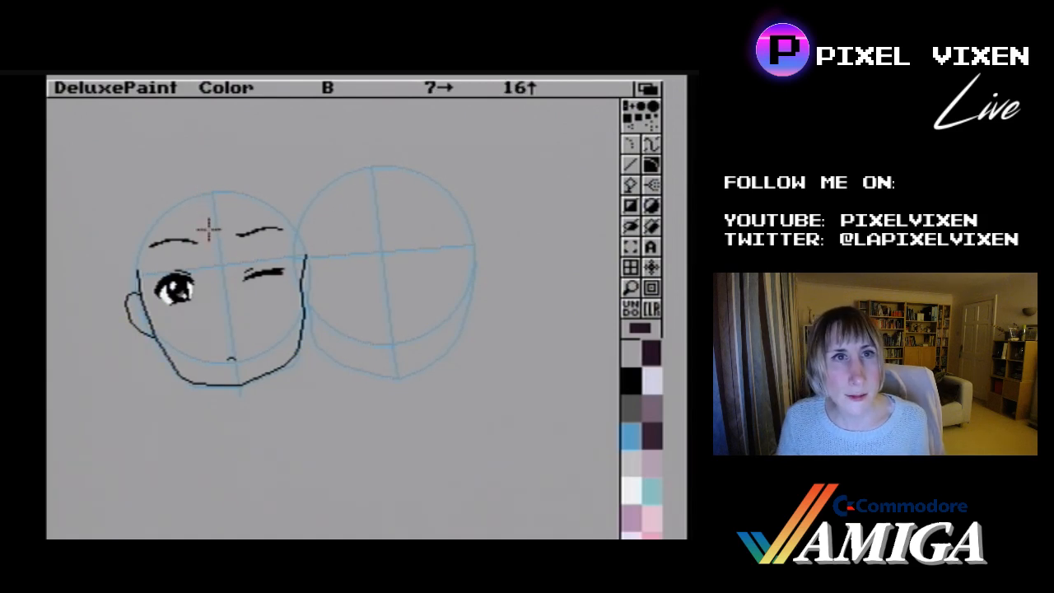
{"action": "left_click", "coordinate": [212, 238]}
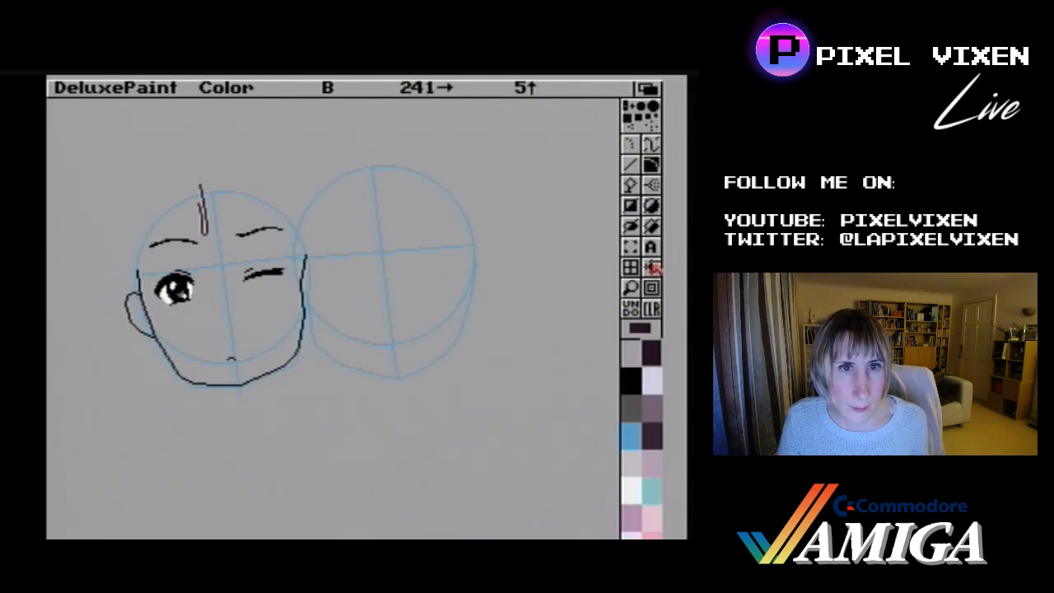
{"action": "left_click", "coordinate": [629, 204]}
{"action": "left_click_drag", "start_coordinate": [212, 237], "coordinate": [198, 183]}
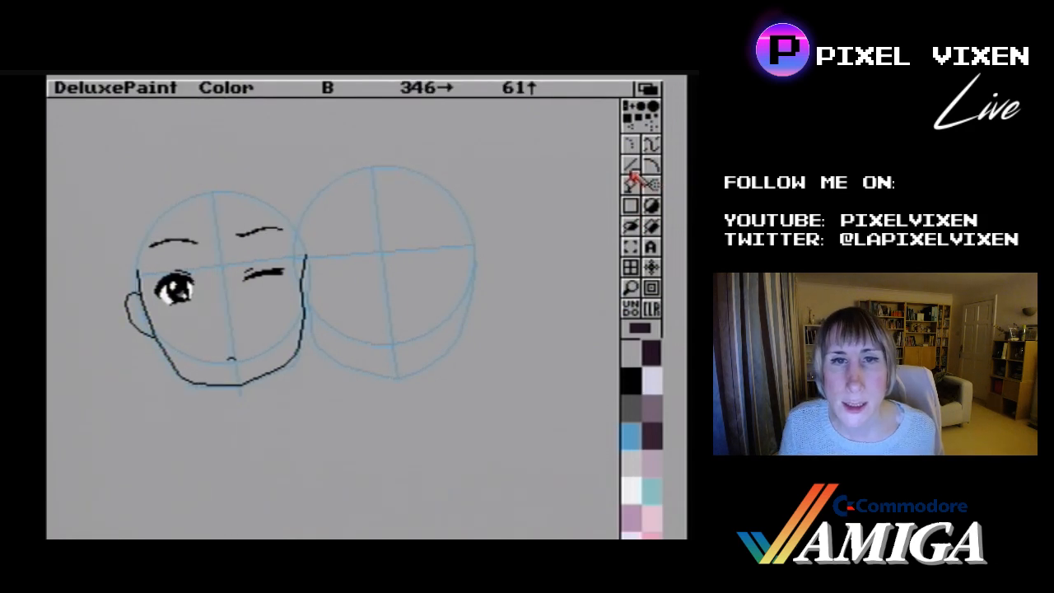
- Draw the central fringe strands with black straight lines, running from the top of the first head circle to pointed tips between the brows
{"action": "left_click", "coordinate": [630, 164]}
{"action": "left_click", "coordinate": [630, 381]}
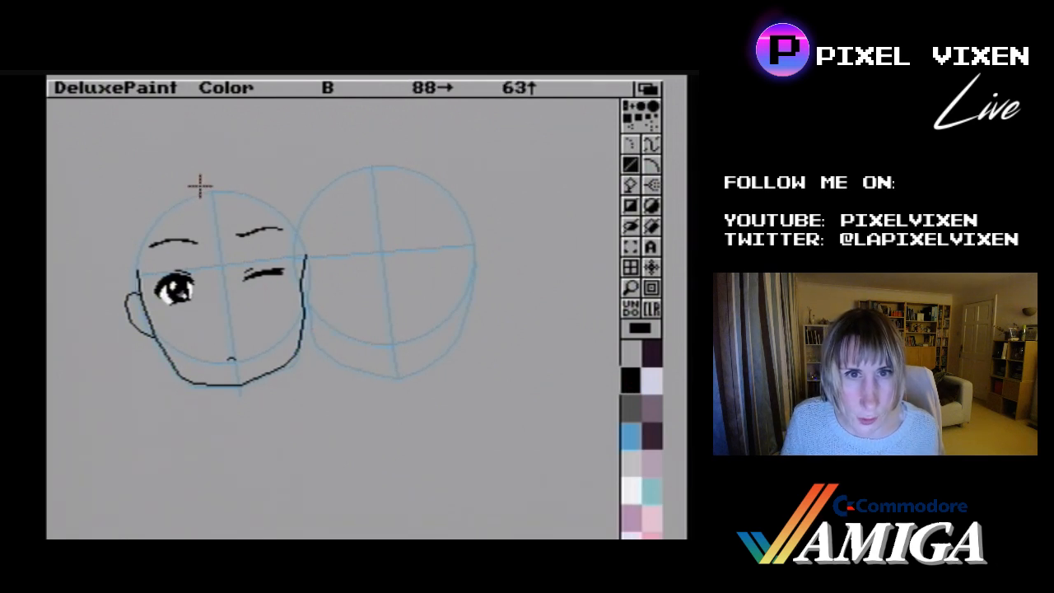
{"action": "left_click_drag", "start_coordinate": [201, 188], "coordinate": [199, 205]}
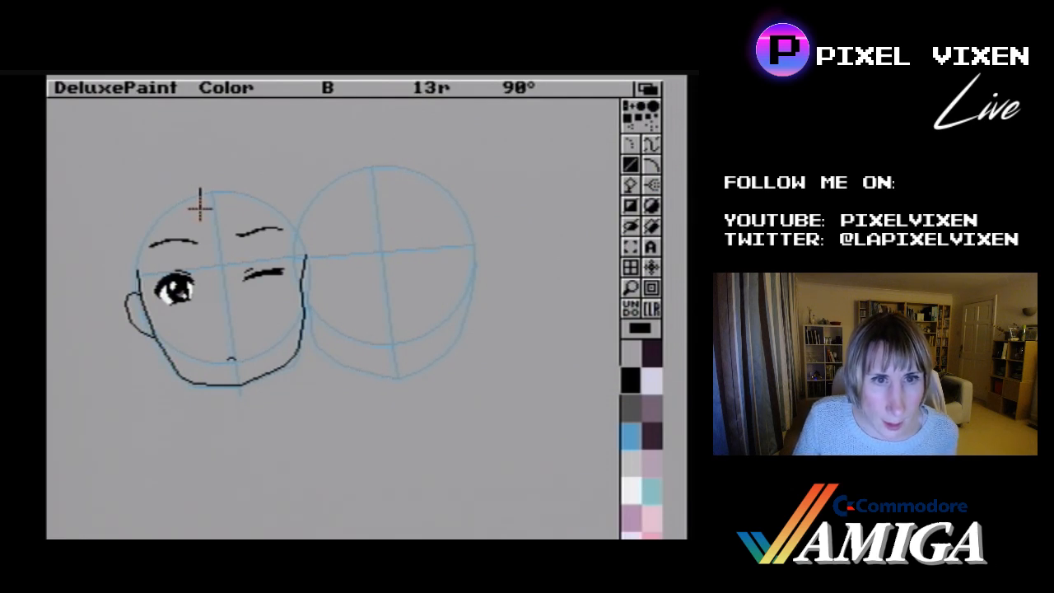
{"action": "left_click_drag", "start_coordinate": [201, 209], "coordinate": [226, 246]}
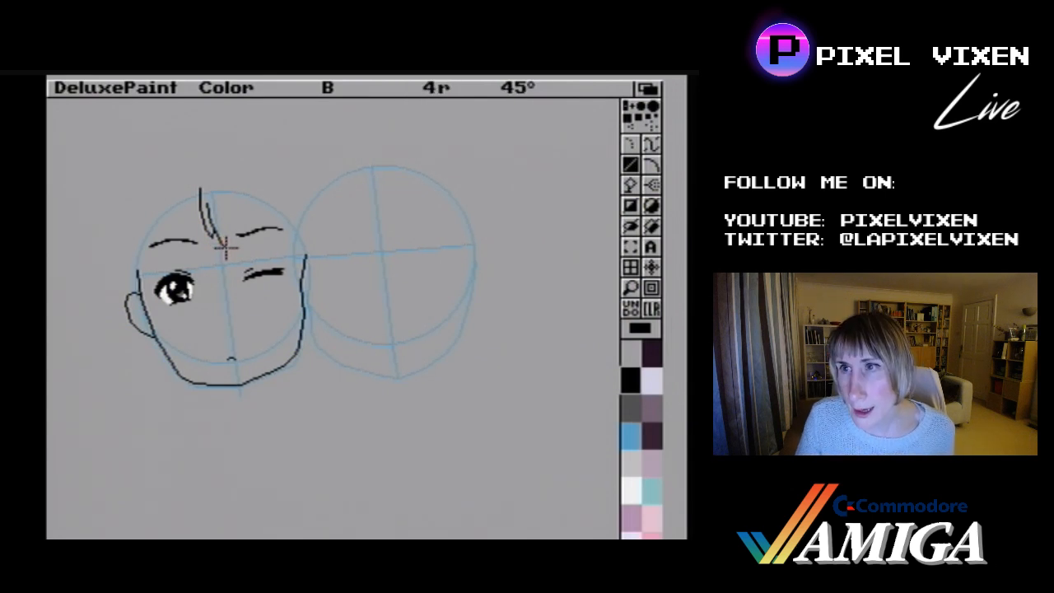
{"action": "left_click_drag", "start_coordinate": [224, 246], "coordinate": [213, 189]}
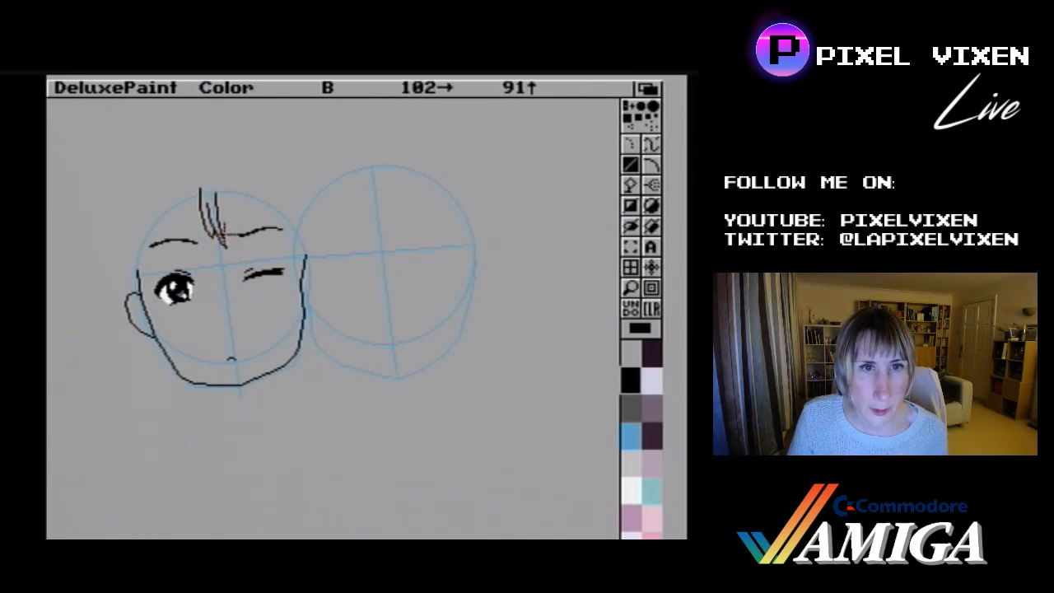
{"action": "left_click_drag", "start_coordinate": [221, 239], "coordinate": [253, 217]}
{"action": "left_click_drag", "start_coordinate": [253, 218], "coordinate": [247, 201]}
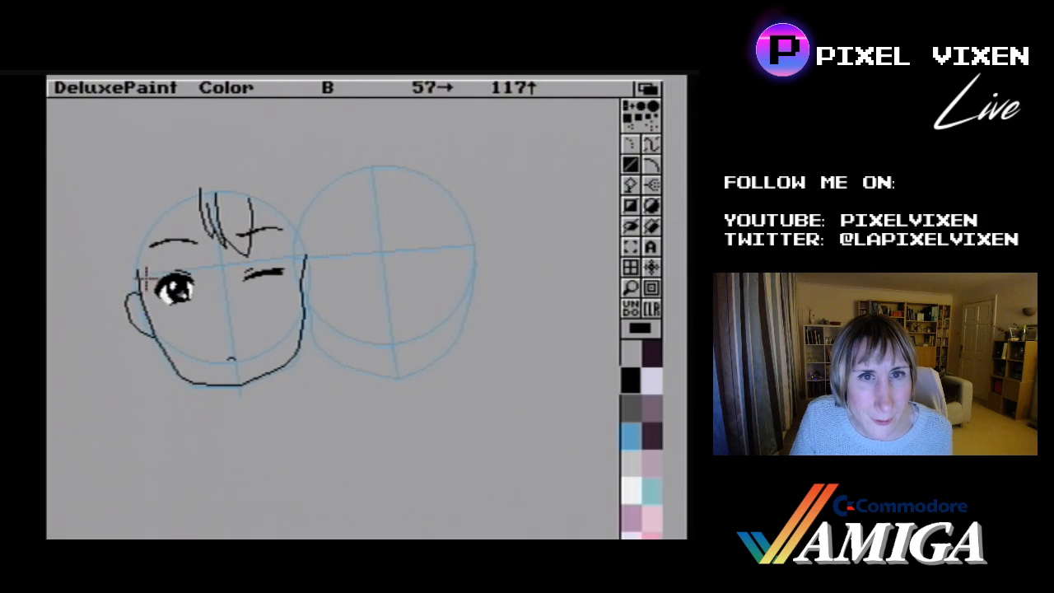
- Try a black curve from the temple beside the open eye up to the top of the first fringe strand, and undo it
{"action": "left_click", "coordinate": [649, 167]}
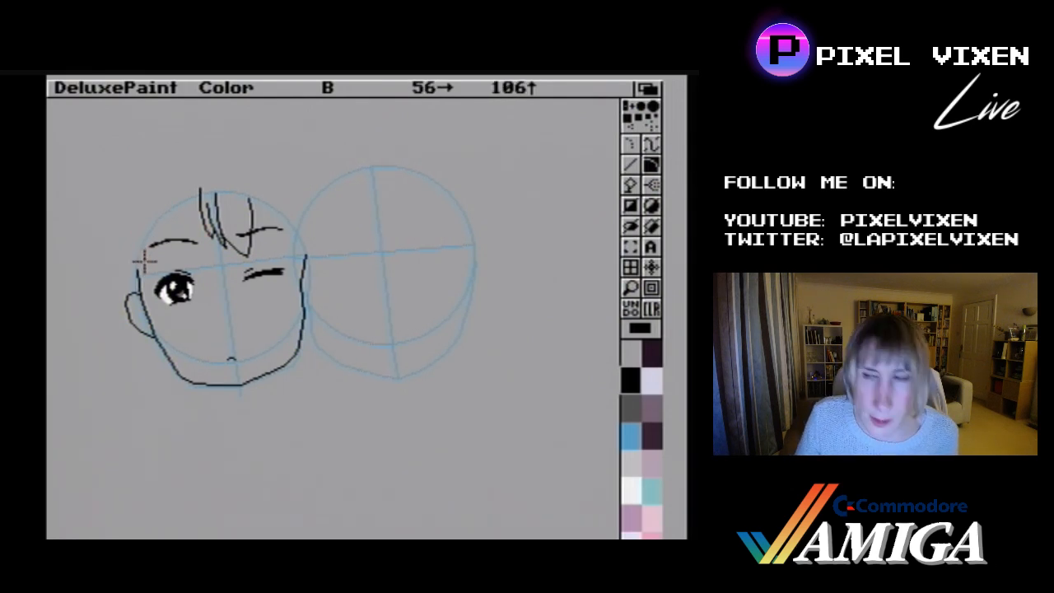
{"action": "left_click_drag", "start_coordinate": [138, 280], "coordinate": [200, 187]}
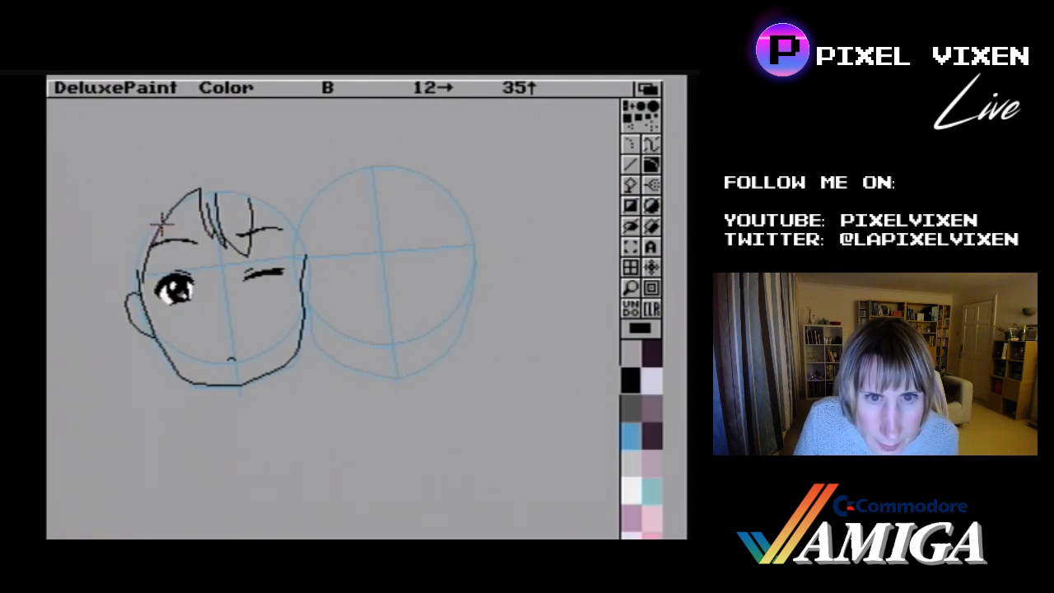
{"action": "left_click", "coordinate": [162, 224]}
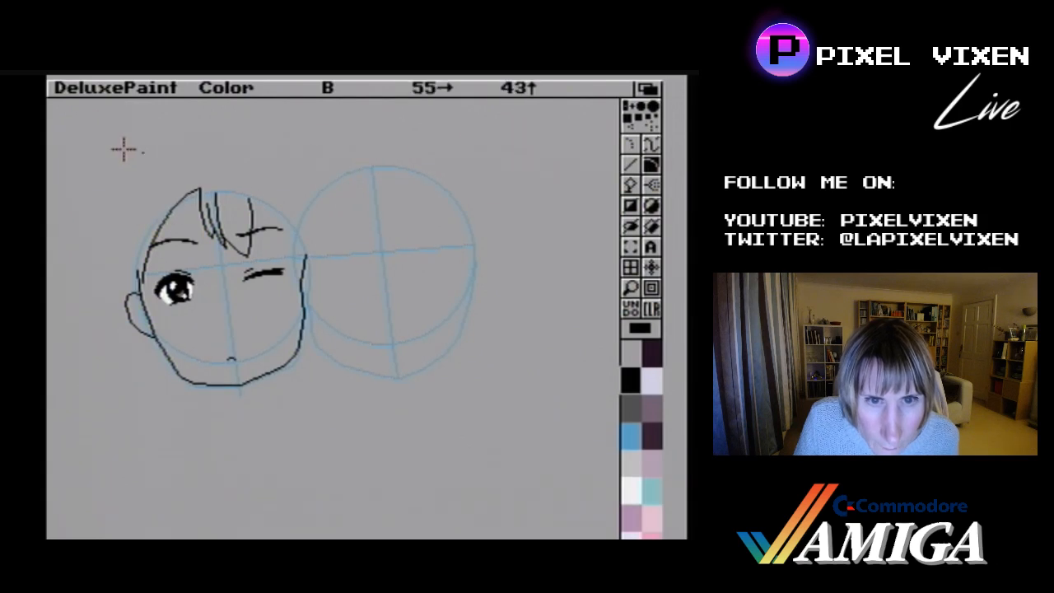
{"action": "key", "text": "j"}
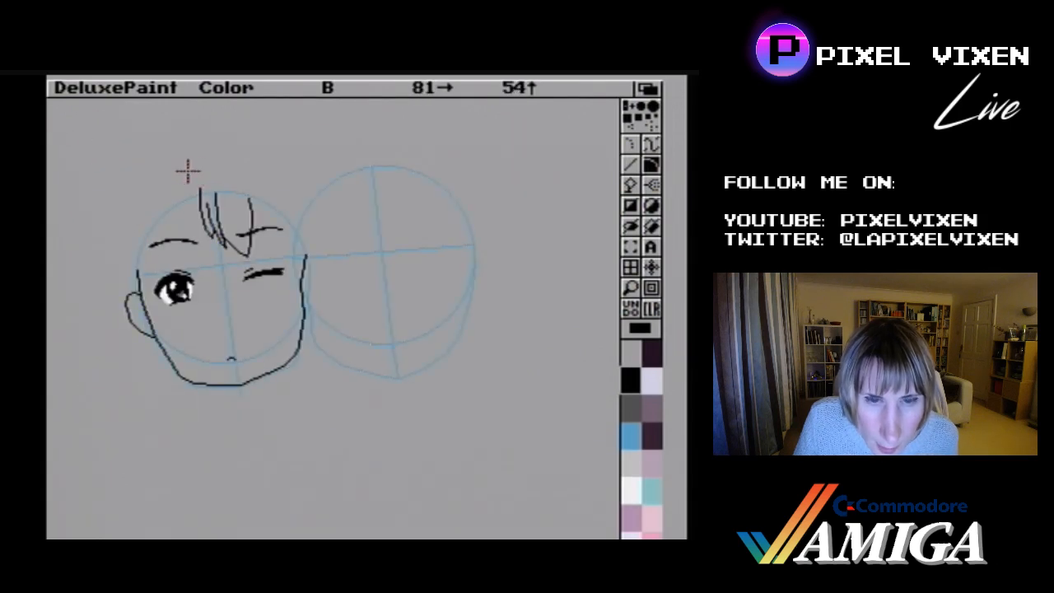
- Draw a side lock with two black curves, one from above the first head circle and one from outside it, meeting beside the open eye
{"action": "left_click_drag", "start_coordinate": [192, 171], "coordinate": [152, 215]}
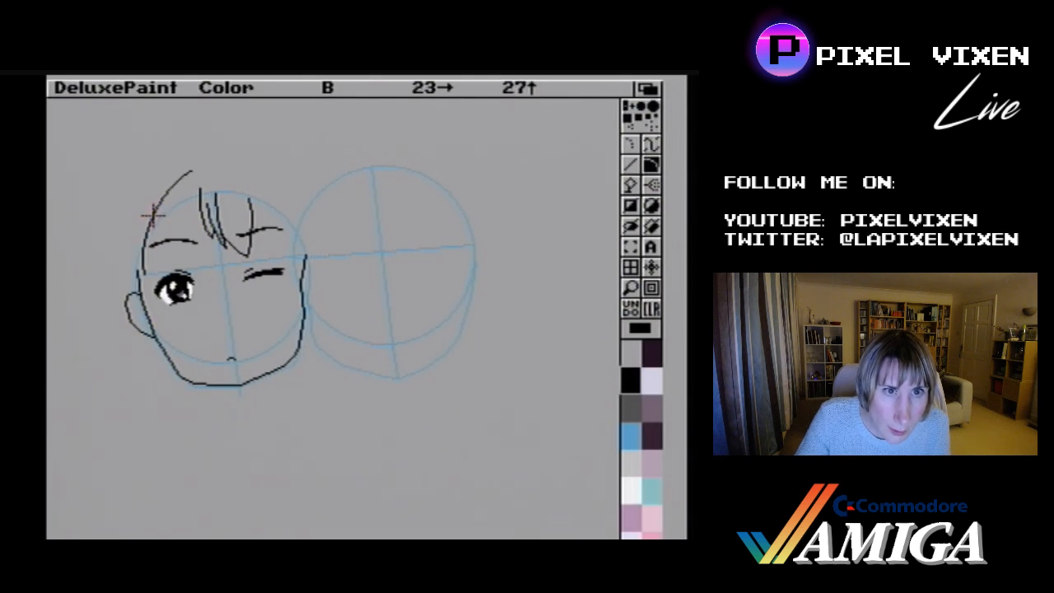
{"action": "left_click", "coordinate": [153, 216]}
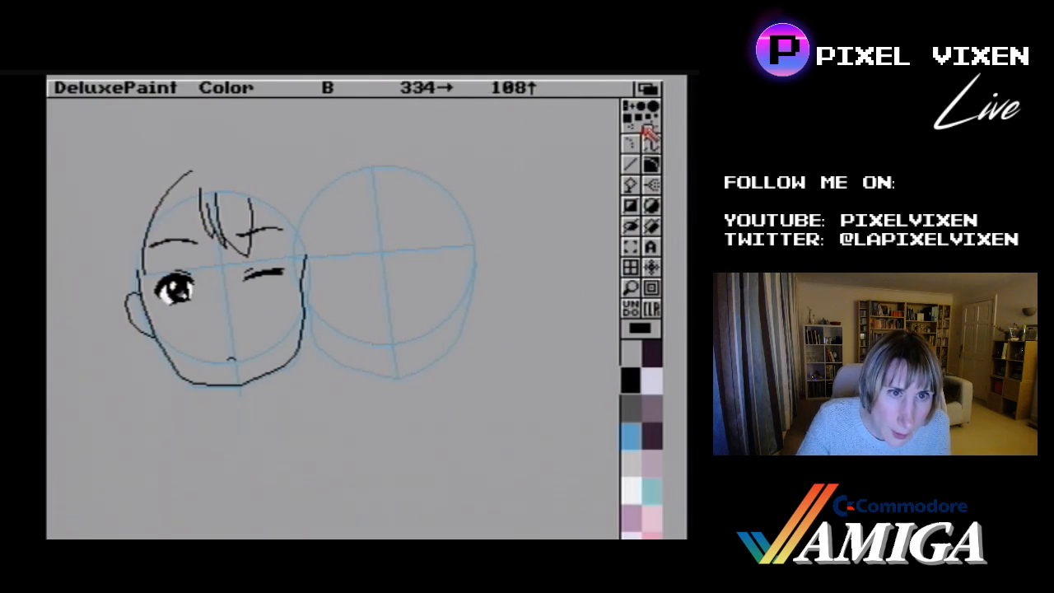
{"action": "left_click", "coordinate": [631, 166]}
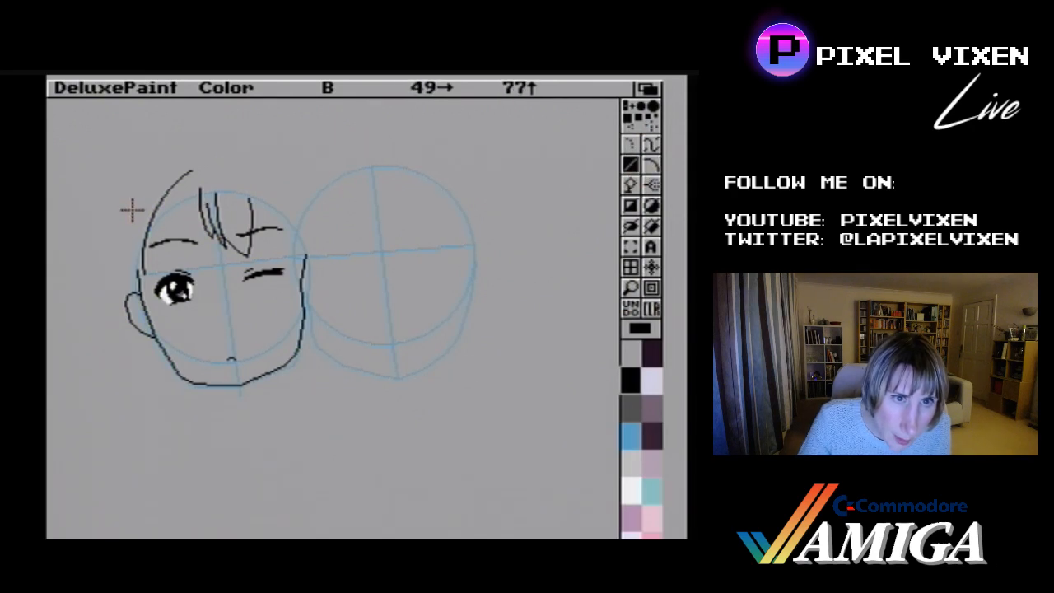
{"action": "left_click", "coordinate": [654, 167]}
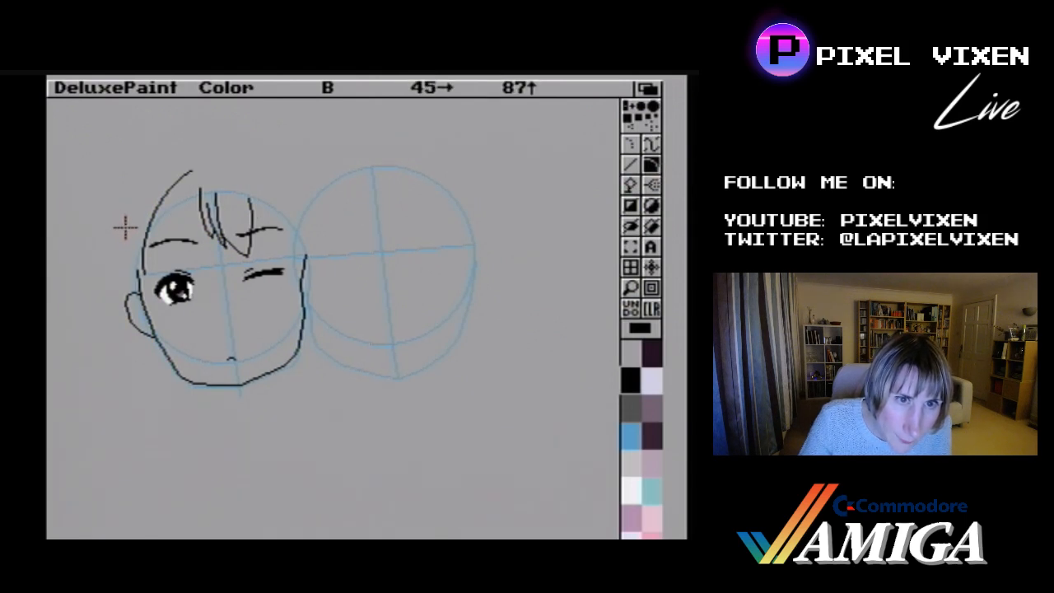
{"action": "left_click_drag", "start_coordinate": [122, 227], "coordinate": [144, 275]}
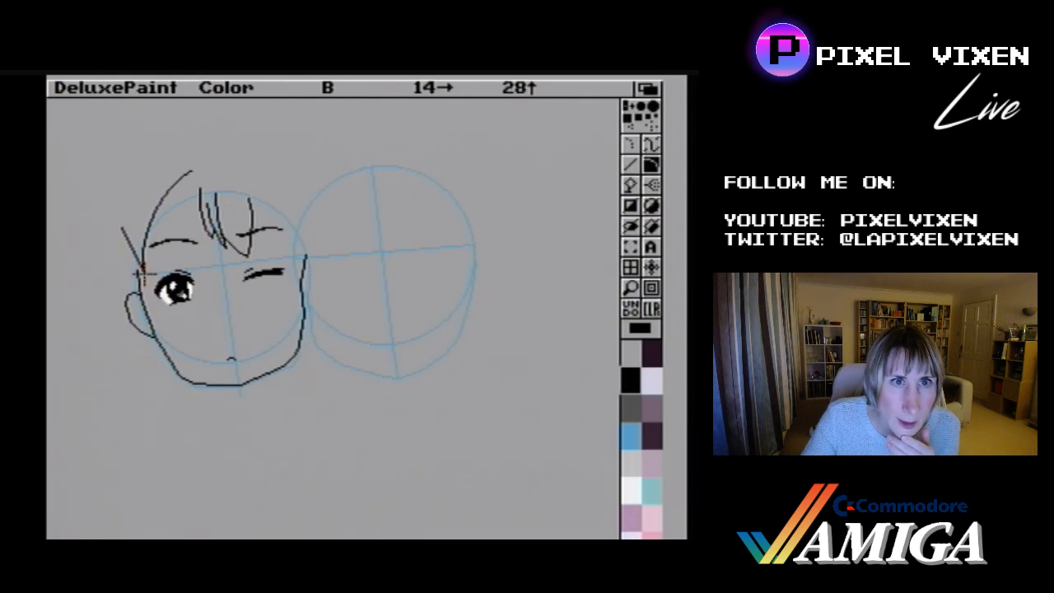
{"action": "left_click_drag", "start_coordinate": [142, 279], "coordinate": [128, 253]}
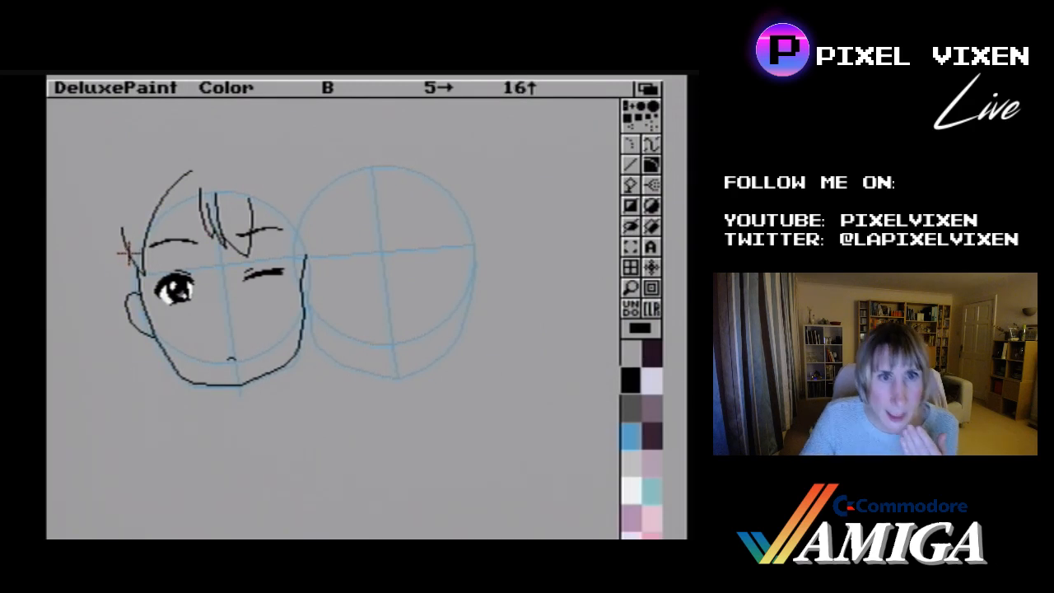
{"action": "left_click", "coordinate": [127, 253]}
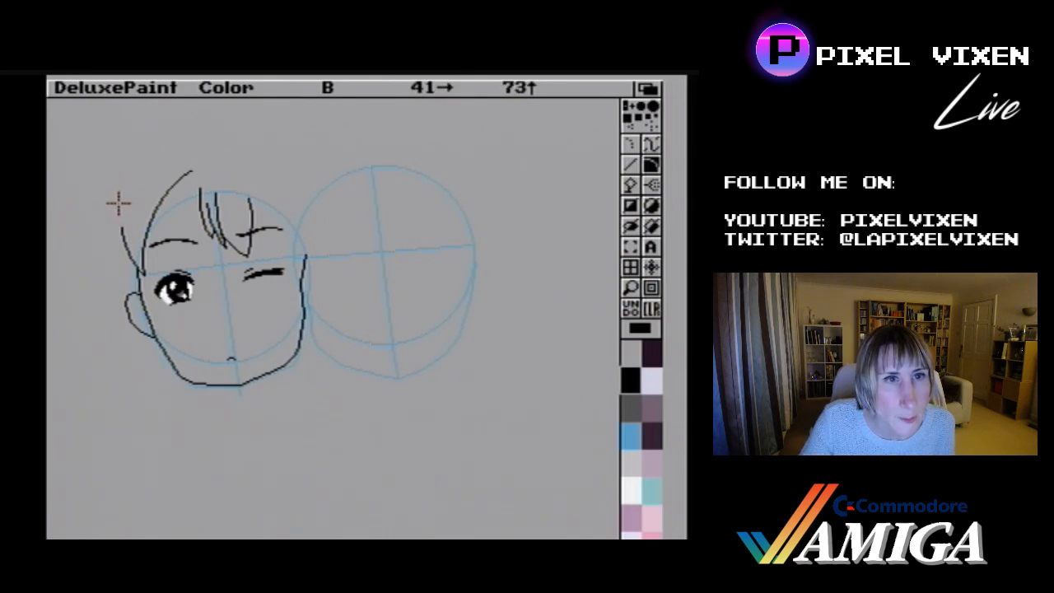
- Add a short curved strand against the side lock's outer edge and tidy its upper end and tip with straight lines
{"action": "left_click_drag", "start_coordinate": [118, 203], "coordinate": [122, 249]}
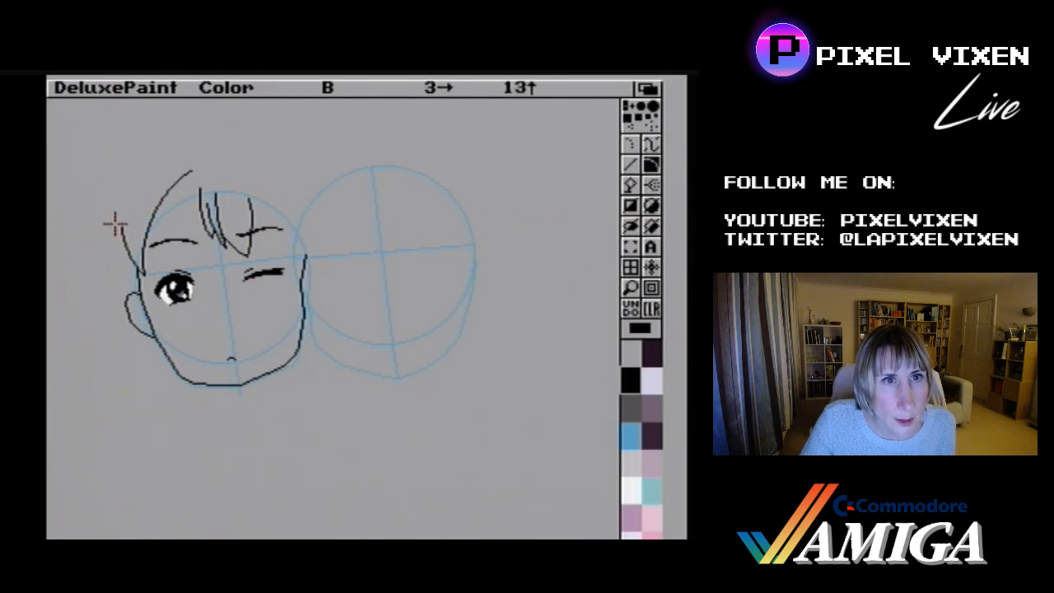
{"action": "left_click", "coordinate": [115, 223]}
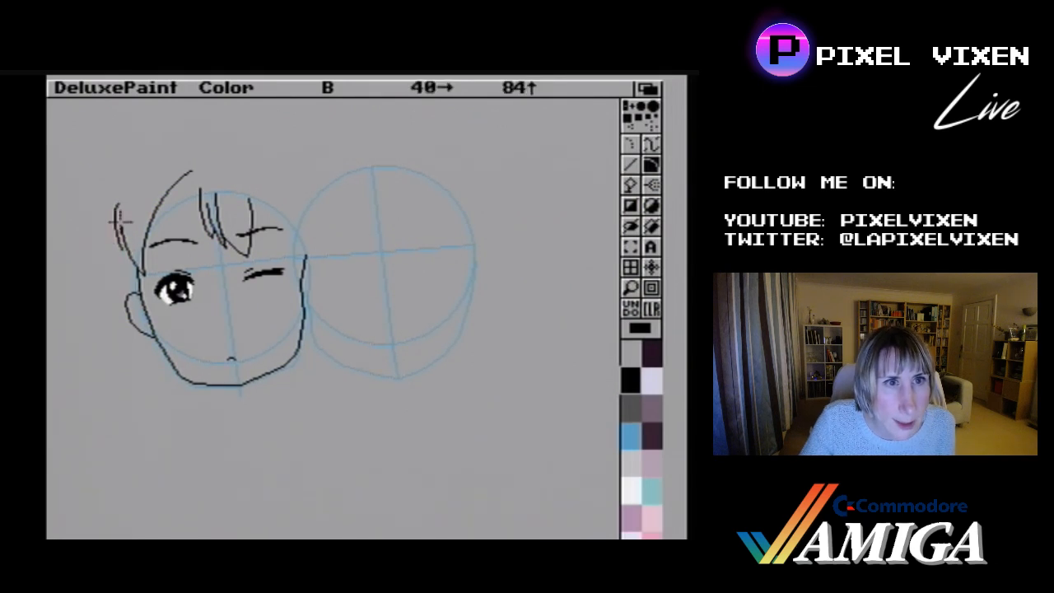
{"action": "left_click", "coordinate": [630, 165]}
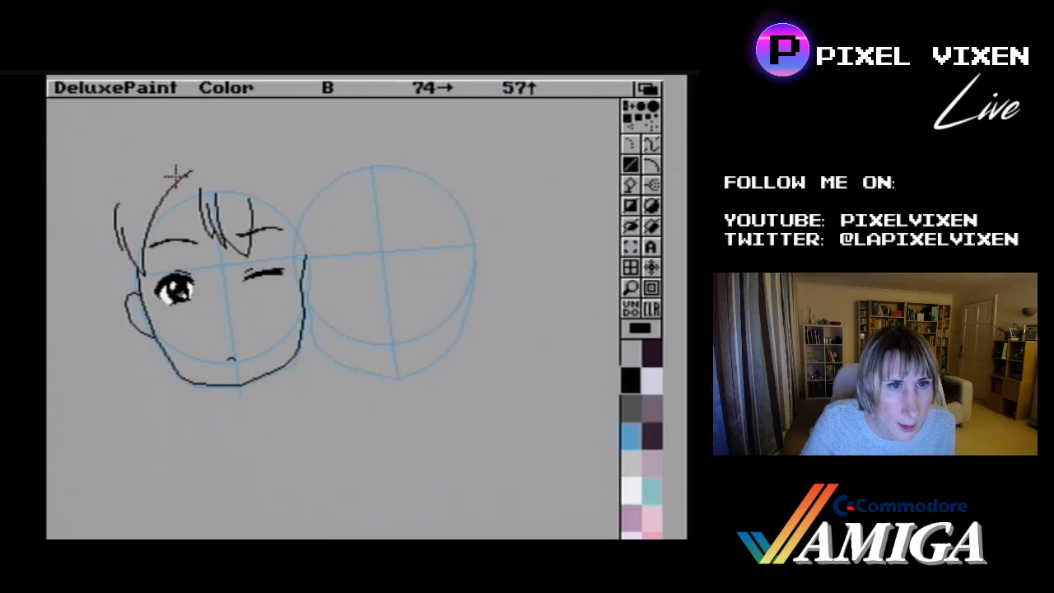
{"action": "mouse_move", "coordinate": [116, 210]}
{"action": "left_mouse_down"}
{"action": "mouse_move", "coordinate": [116, 192]}
{"action": "mouse_move", "coordinate": [119, 207]}
{"action": "left_mouse_up"}
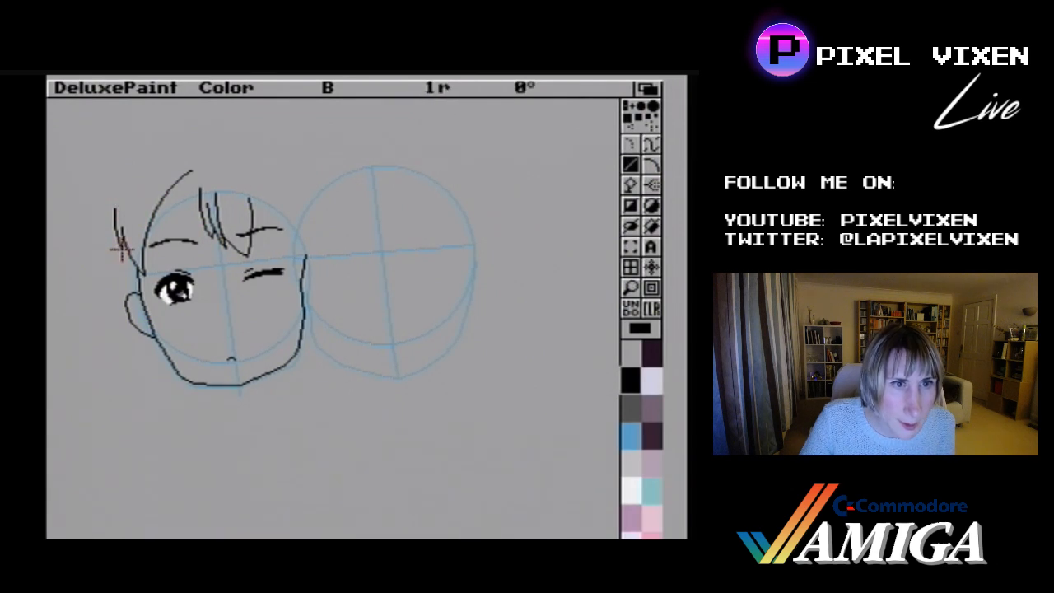
{"action": "left_click_drag", "start_coordinate": [122, 251], "coordinate": [118, 228]}
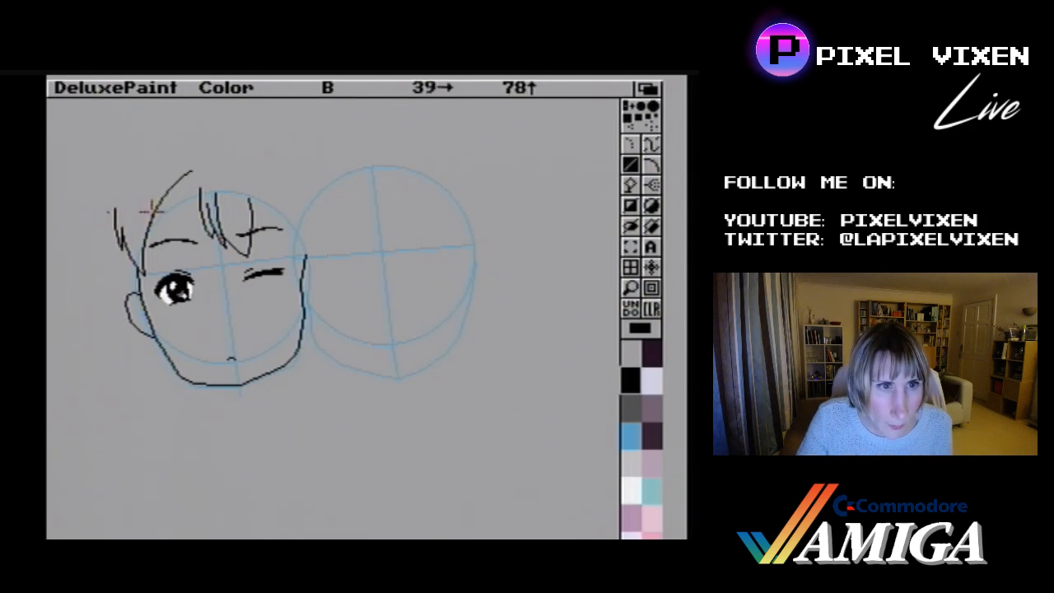
- Pick up the side lock as a freehand-shaped brush and place it slightly lower, with its tip level with the open eye
{"action": "left_click", "coordinate": [630, 245]}
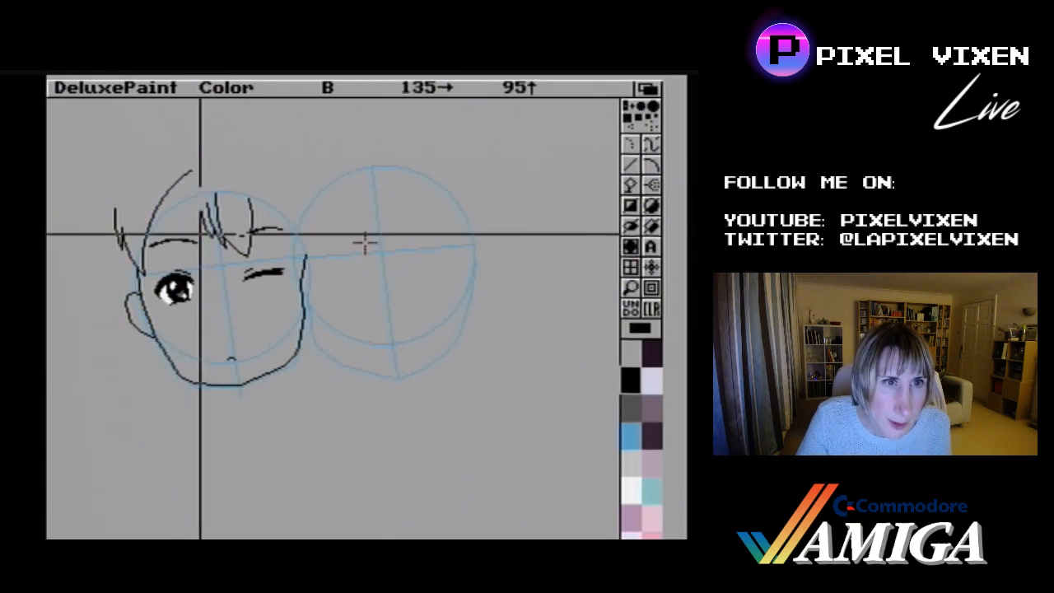
{"action": "left_click", "coordinate": [630, 247]}
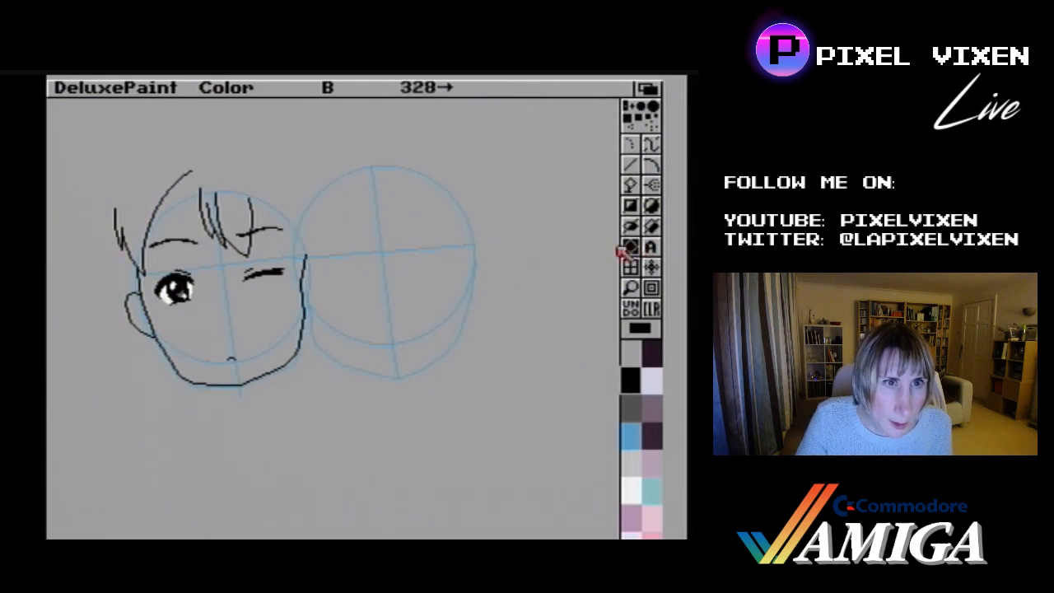
{"action": "left_click", "coordinate": [149, 237]}
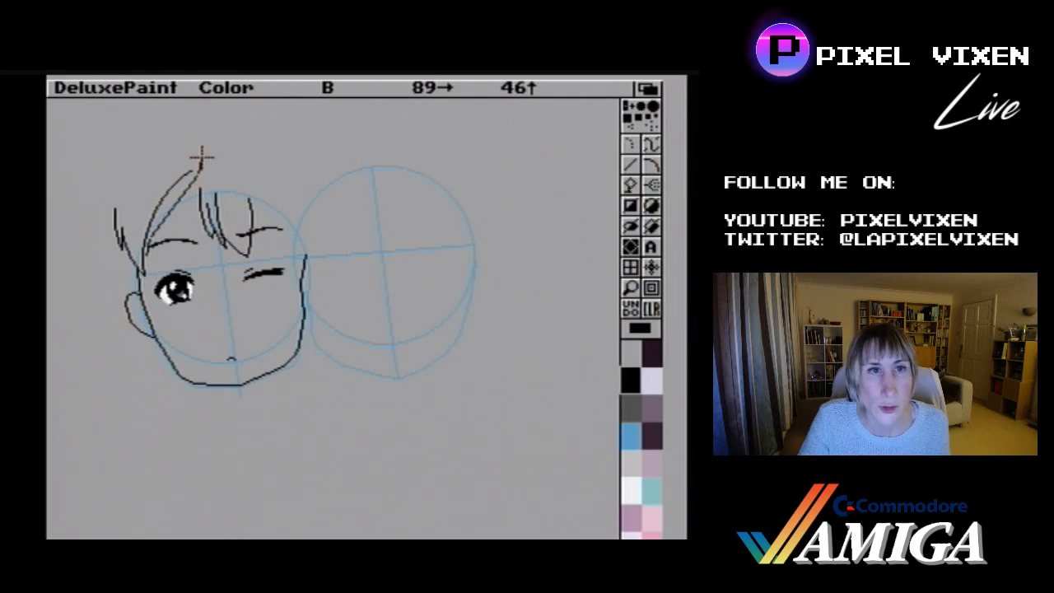
{"action": "mouse_move", "coordinate": [202, 156]}
{"action": "left_mouse_down"}
{"action": "mouse_move", "coordinate": [154, 162]}
{"action": "mouse_move", "coordinate": [80, 199]}
{"action": "mouse_move", "coordinate": [93, 203]}
{"action": "mouse_move", "coordinate": [119, 264]}
{"action": "mouse_move", "coordinate": [148, 271]}
{"action": "left_mouse_up"}
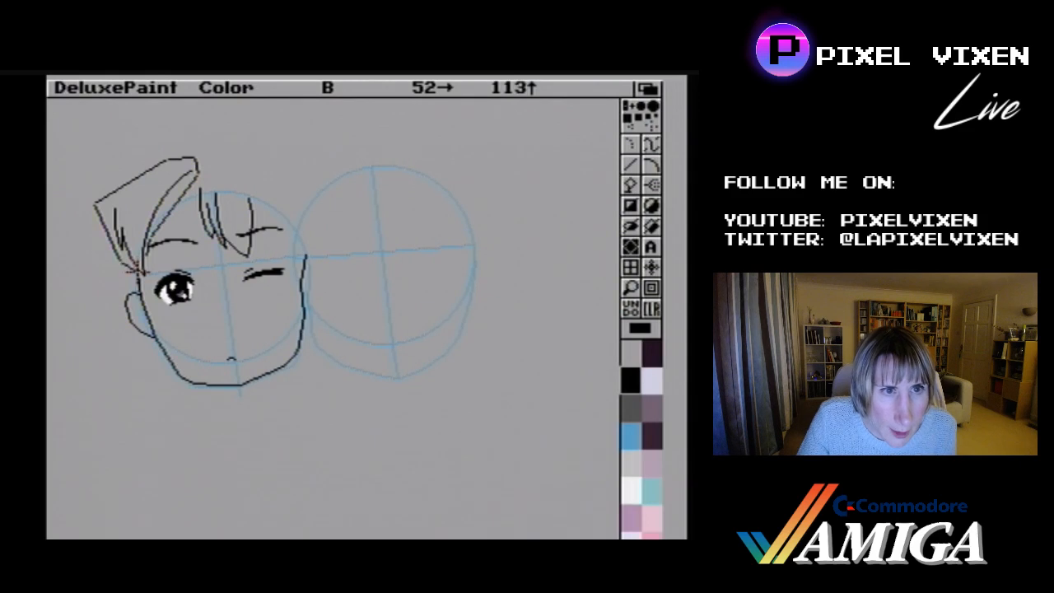
{"action": "left_click_drag", "start_coordinate": [145, 275], "coordinate": [149, 255]}
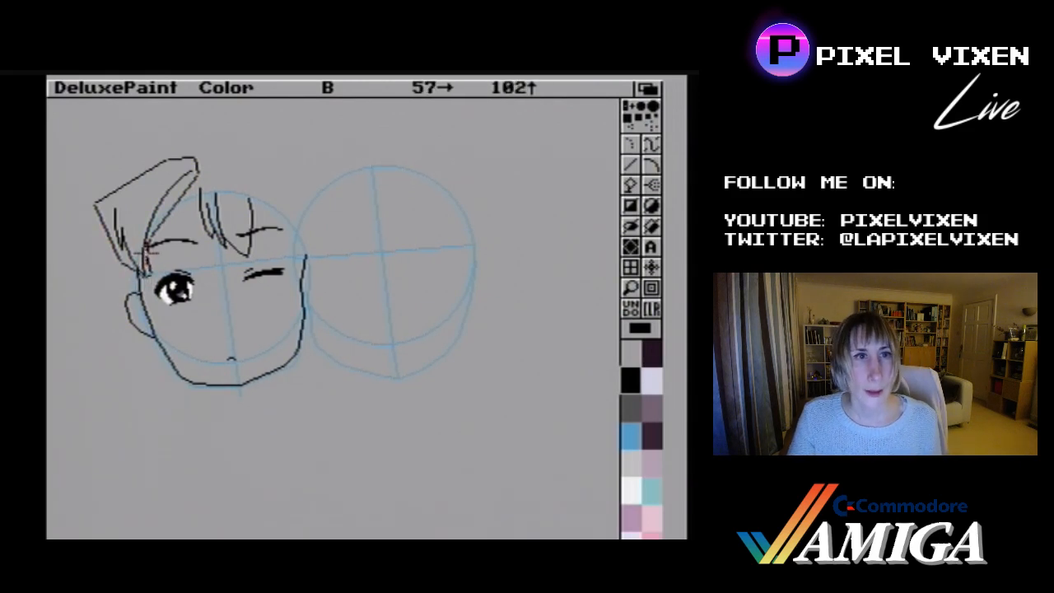
{"action": "right_click", "coordinate": [147, 252]}
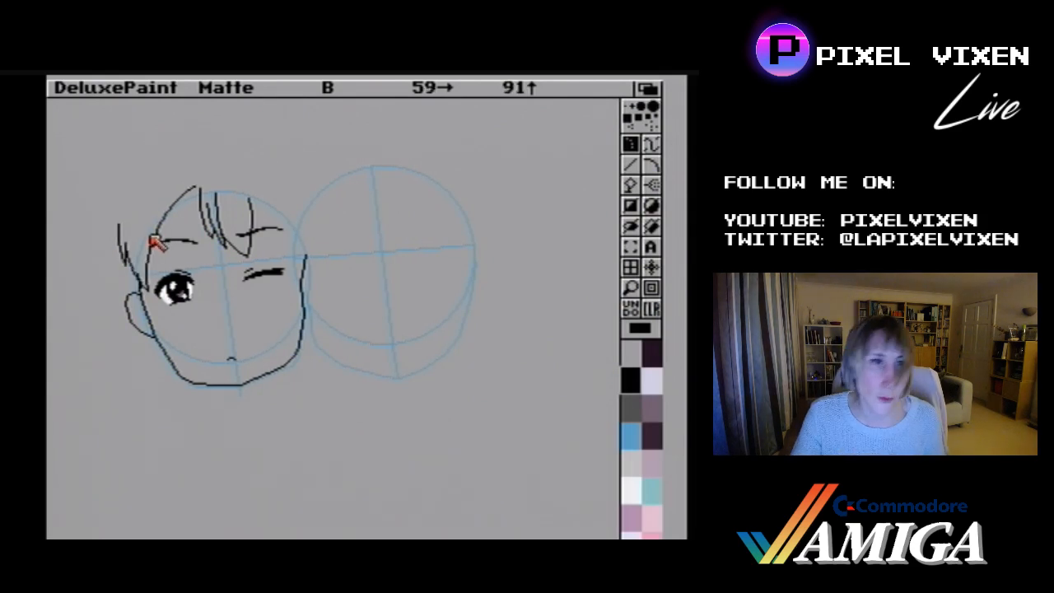
{"action": "left_click", "coordinate": [154, 242]}
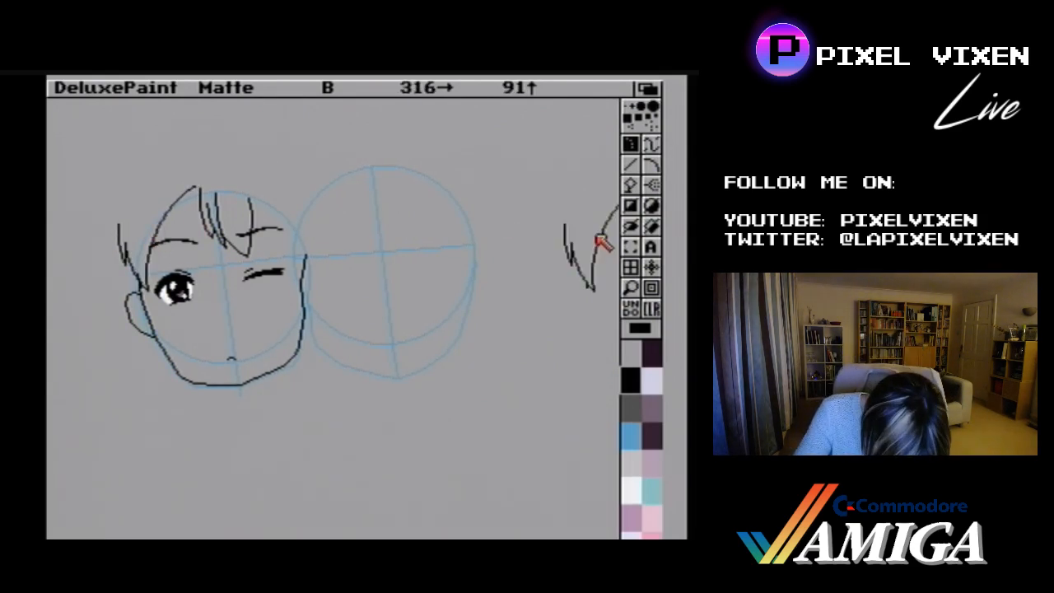
- Extend the side lock's outer edge upward with a black curve, and rework its upper end with short straight lines
{"action": "left_click", "coordinate": [630, 165]}
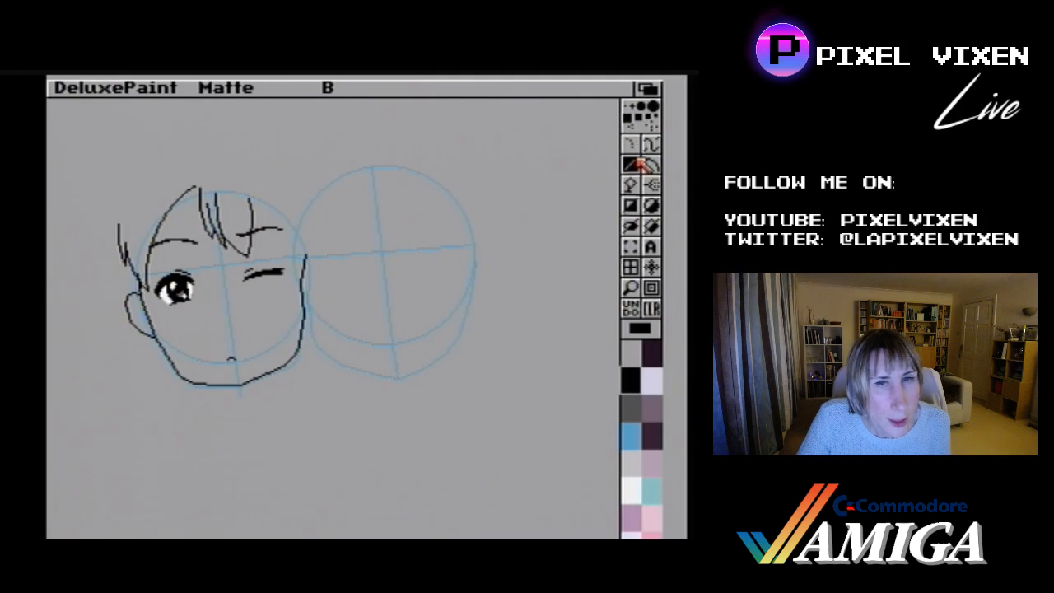
{"action": "key", "text": "F2"}
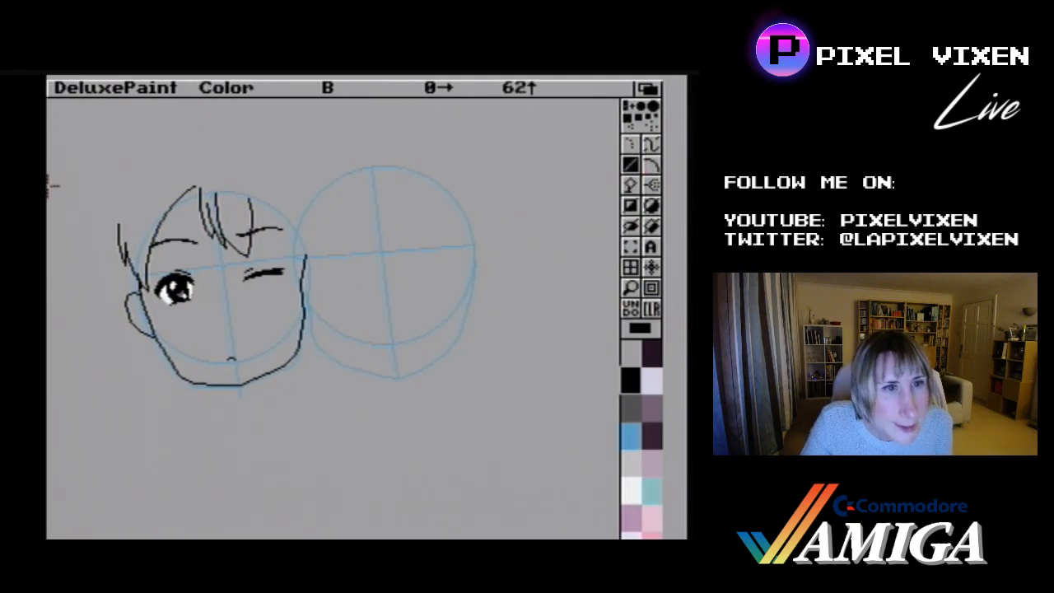
{"action": "left_click", "coordinate": [650, 165]}
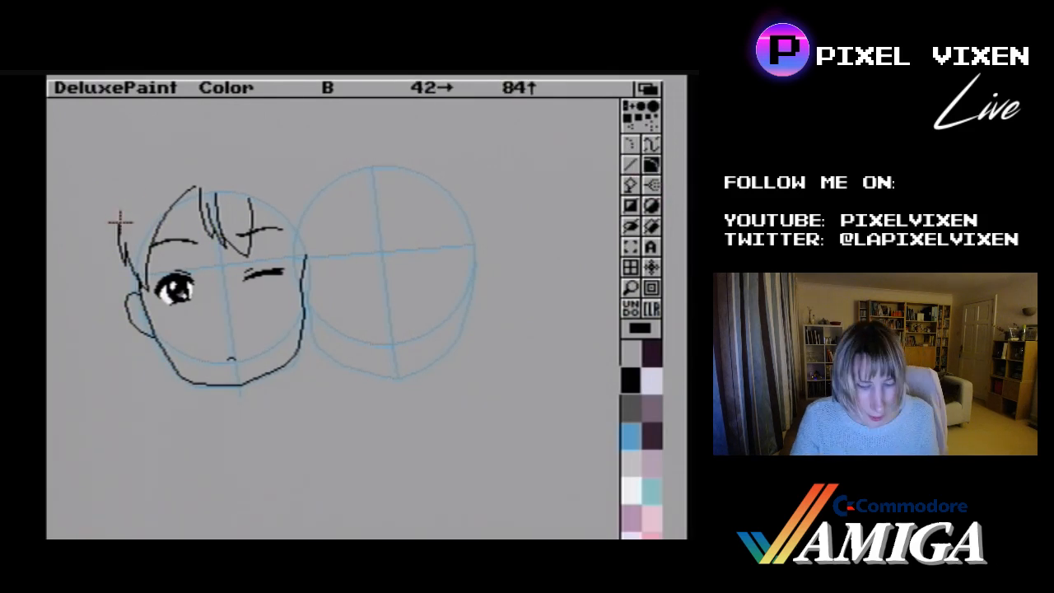
{"action": "left_click_drag", "start_coordinate": [118, 220], "coordinate": [125, 199]}
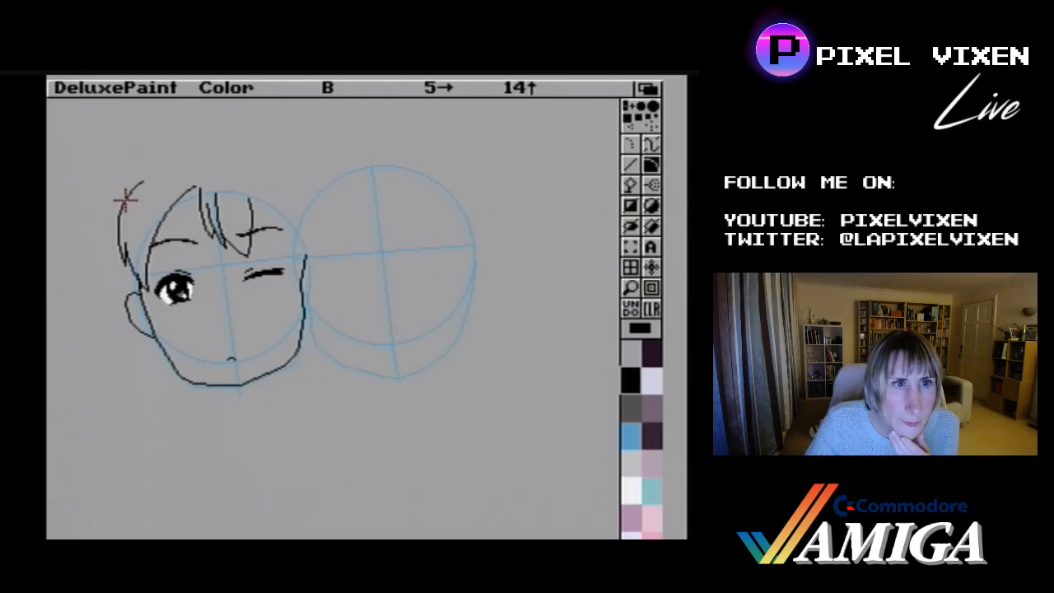
{"action": "left_click", "coordinate": [125, 200]}
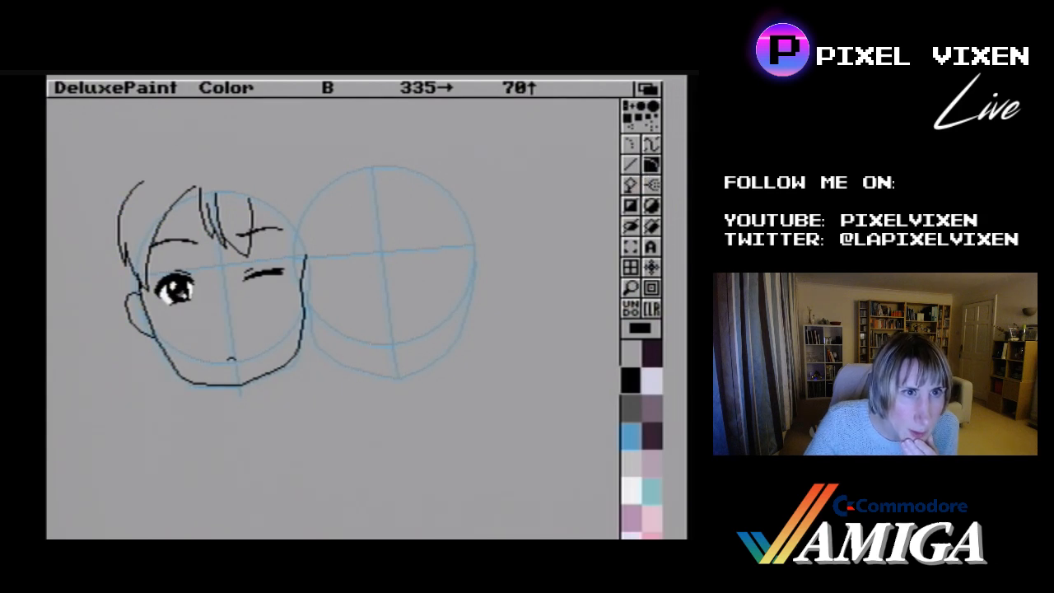
{"action": "left_click", "coordinate": [630, 164]}
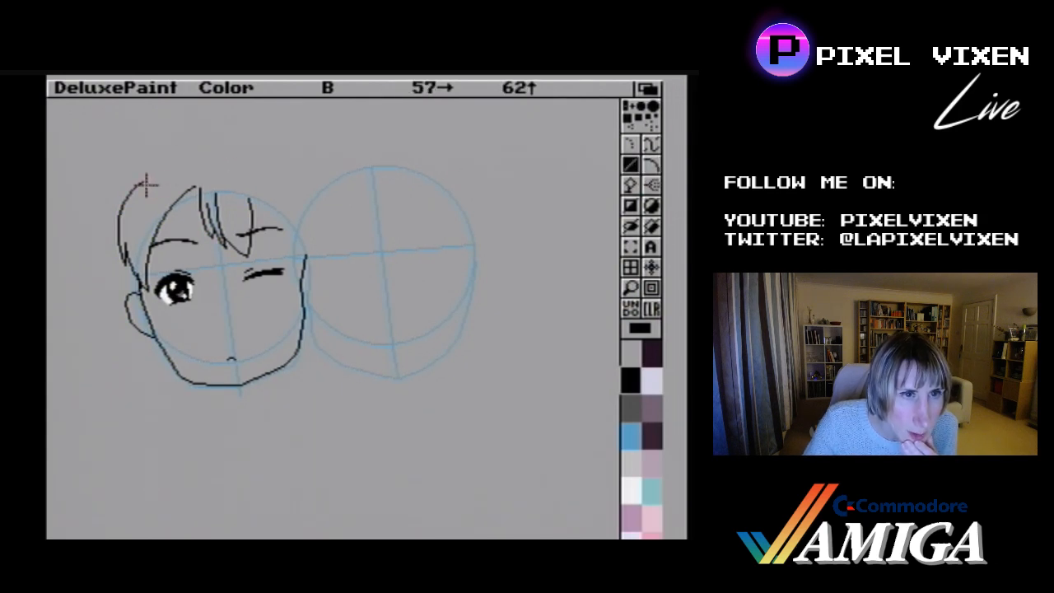
{"action": "left_click_drag", "start_coordinate": [122, 209], "coordinate": [146, 181]}
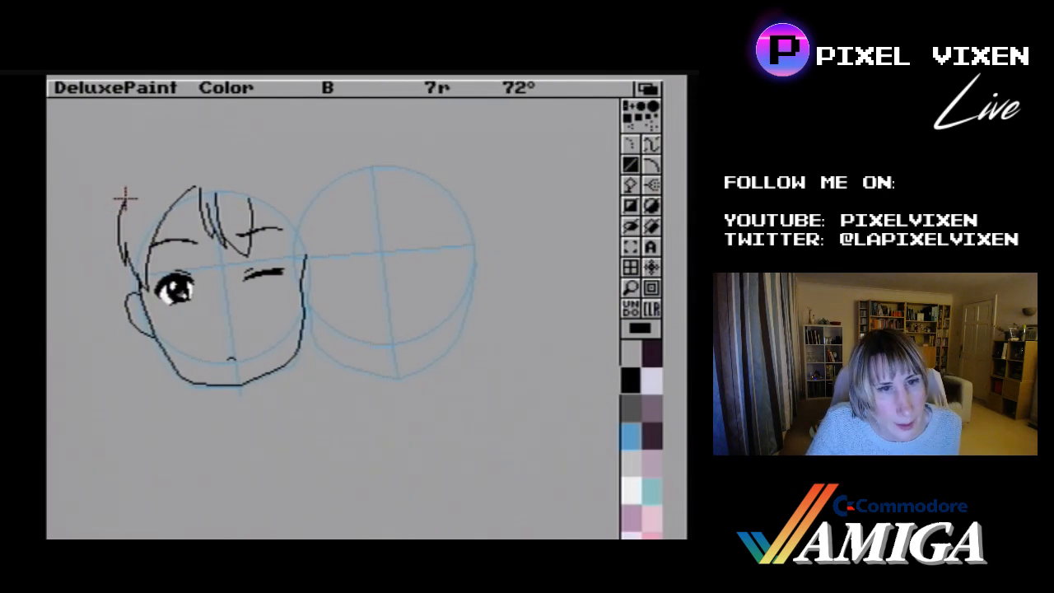
{"action": "left_click_drag", "start_coordinate": [125, 198], "coordinate": [129, 191]}
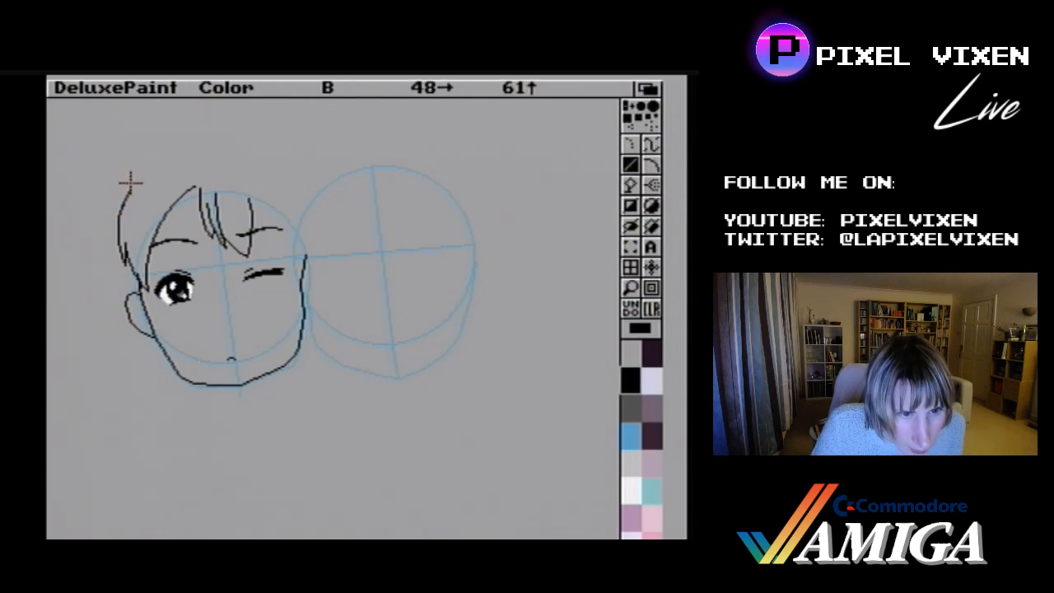
- Draw a second hair strand with straight black lines just outside the side lock, running down to a point over the ear
{"action": "left_click_drag", "start_coordinate": [129, 182], "coordinate": [112, 218]}
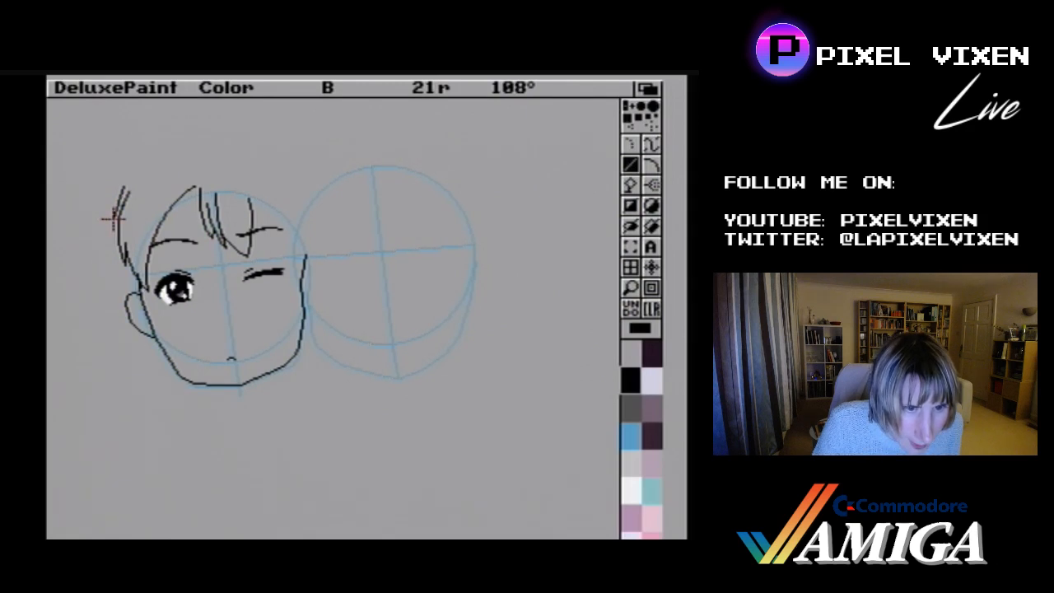
{"action": "left_click_drag", "start_coordinate": [113, 218], "coordinate": [108, 249]}
{"action": "left_click_drag", "start_coordinate": [106, 244], "coordinate": [124, 314]}
- Draw the outer hair outline with joined black lines from the strand tip at the ear, around the side and over the crown
{"action": "left_click_drag", "start_coordinate": [123, 313], "coordinate": [88, 258]}
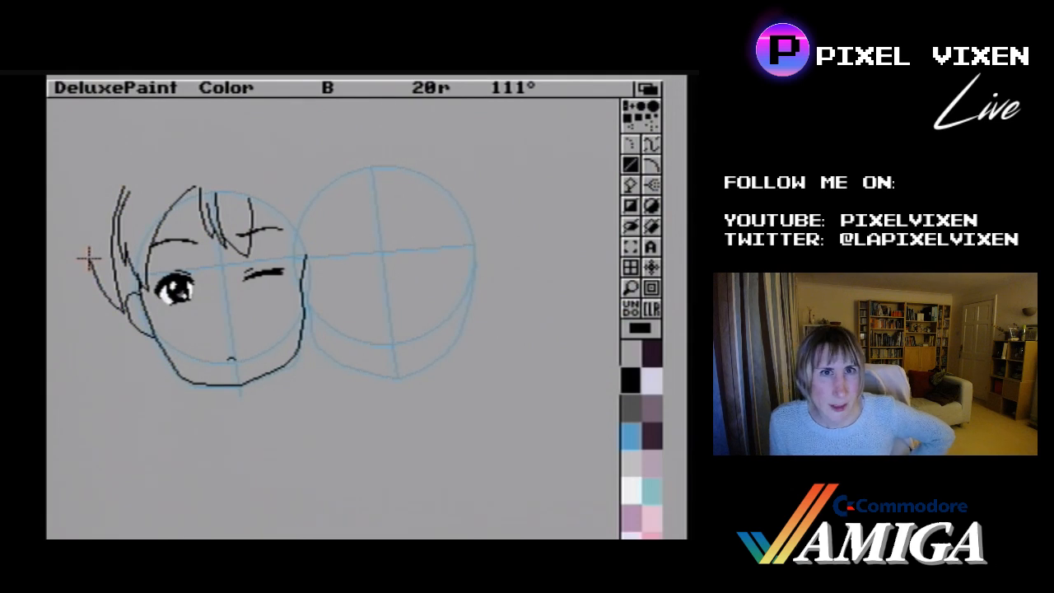
{"action": "left_click_drag", "start_coordinate": [88, 258], "coordinate": [85, 233]}
{"action": "left_click_drag", "start_coordinate": [85, 234], "coordinate": [97, 168]}
{"action": "left_click_drag", "start_coordinate": [97, 169], "coordinate": [124, 138]}
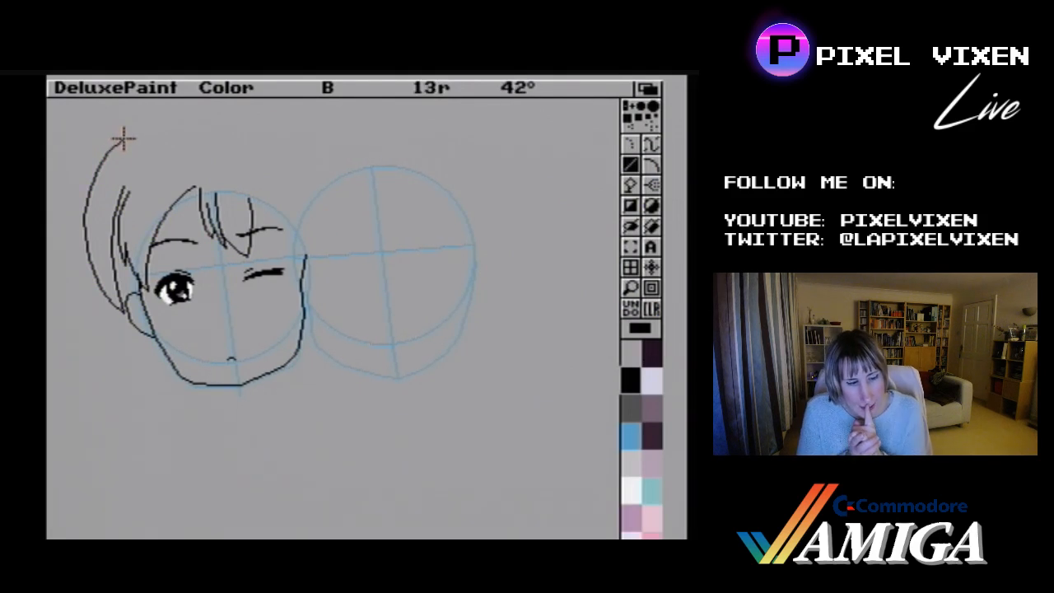
{"action": "mouse_move", "coordinate": [123, 139]}
{"action": "left_mouse_down"}
{"action": "mouse_move", "coordinate": [141, 125]}
{"action": "mouse_move", "coordinate": [118, 146]}
{"action": "mouse_move", "coordinate": [122, 137]}
{"action": "left_mouse_up"}
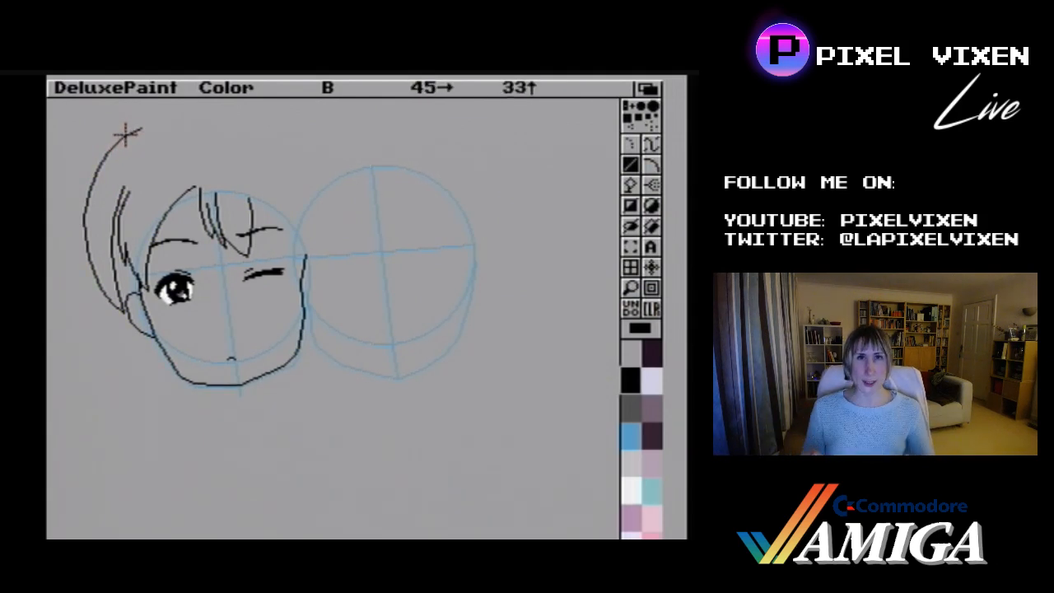
{"action": "mouse_move", "coordinate": [134, 129]}
{"action": "left_mouse_down"}
{"action": "mouse_move", "coordinate": [125, 134]}
{"action": "mouse_move", "coordinate": [173, 118]}
{"action": "left_mouse_up"}
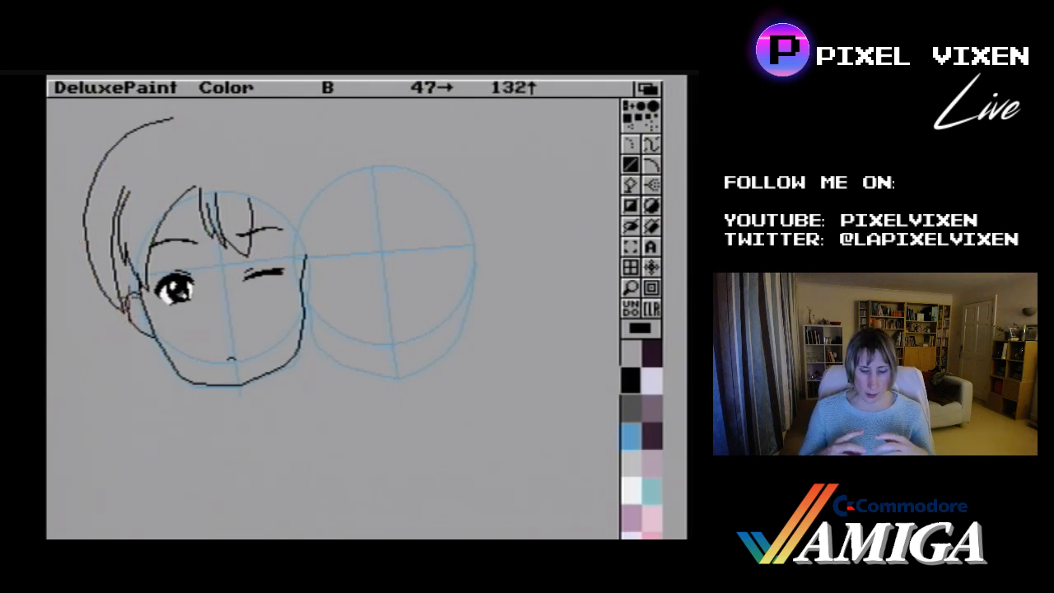
- Erase a short section of the outer hair outline at the upper side of the head and try bridging the gap with straight lines
{"action": "left_click", "coordinate": [636, 205]}
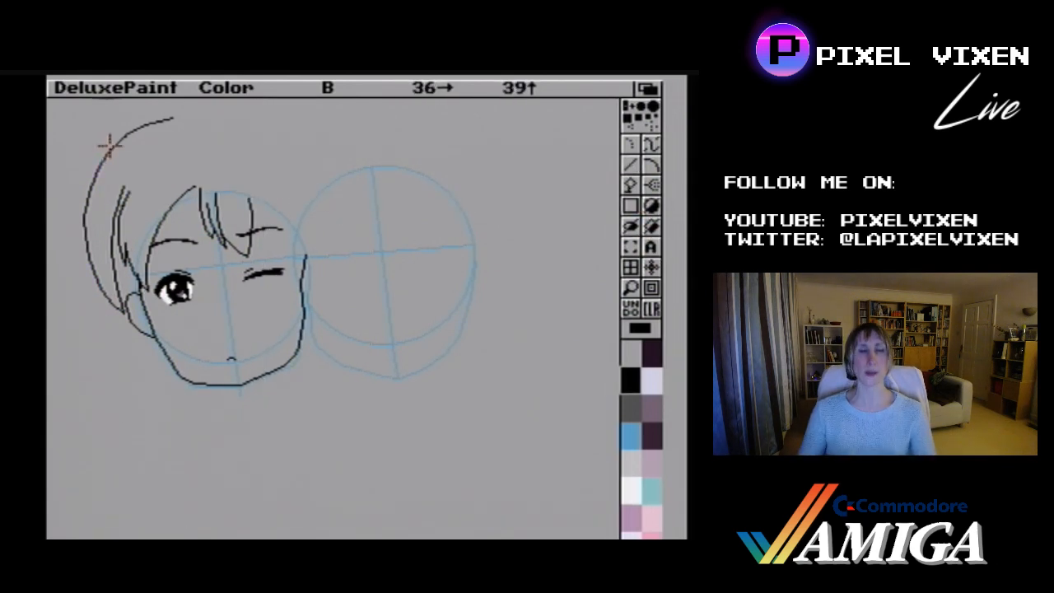
{"action": "left_click_drag", "start_coordinate": [99, 132], "coordinate": [130, 155]}
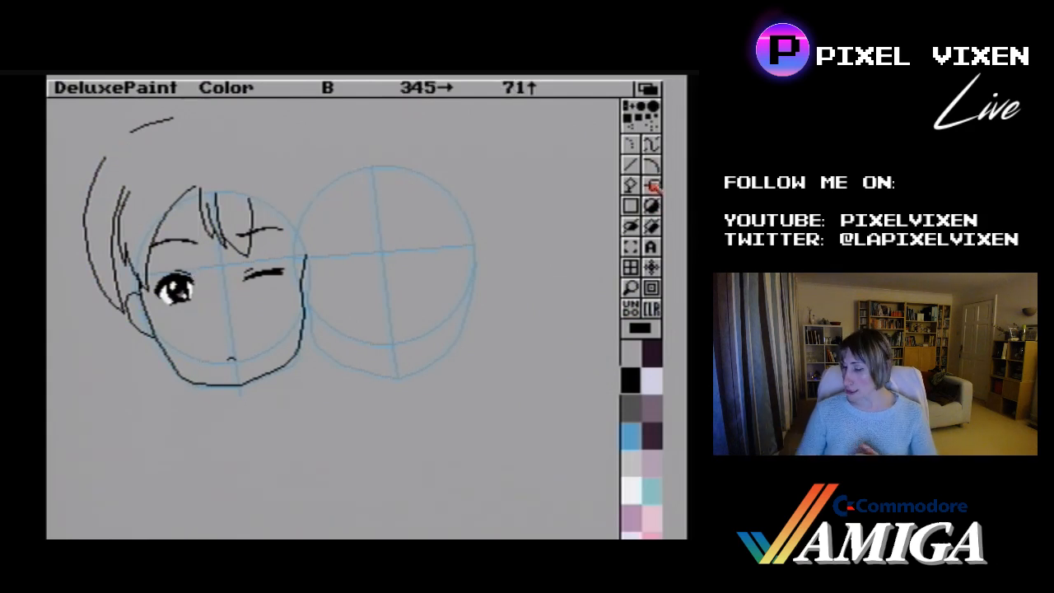
{"action": "left_click", "coordinate": [652, 168]}
{"action": "key", "text": "v"}
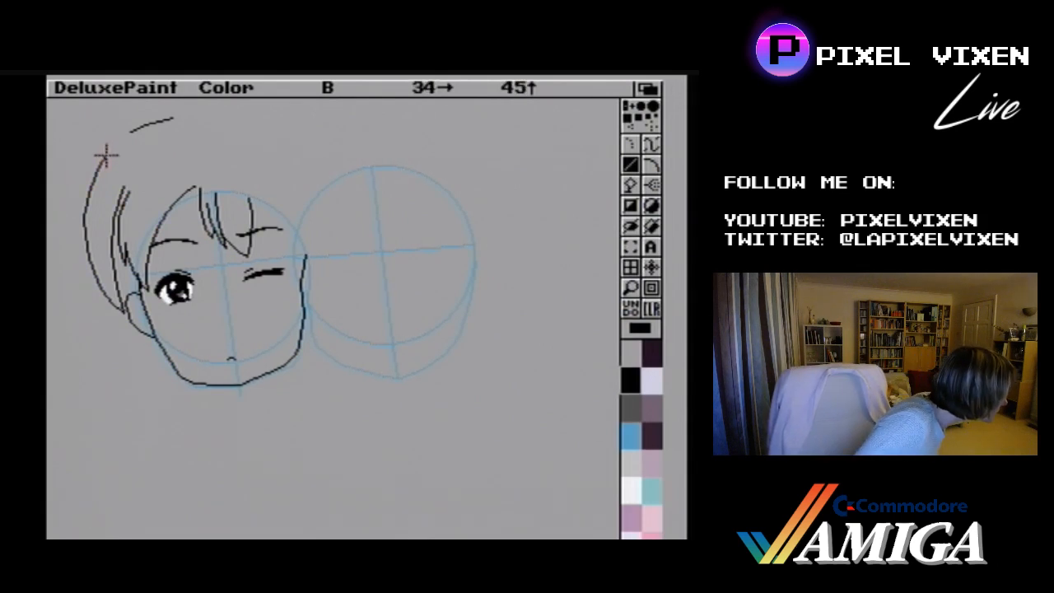
{"action": "left_click_drag", "start_coordinate": [104, 156], "coordinate": [129, 129]}
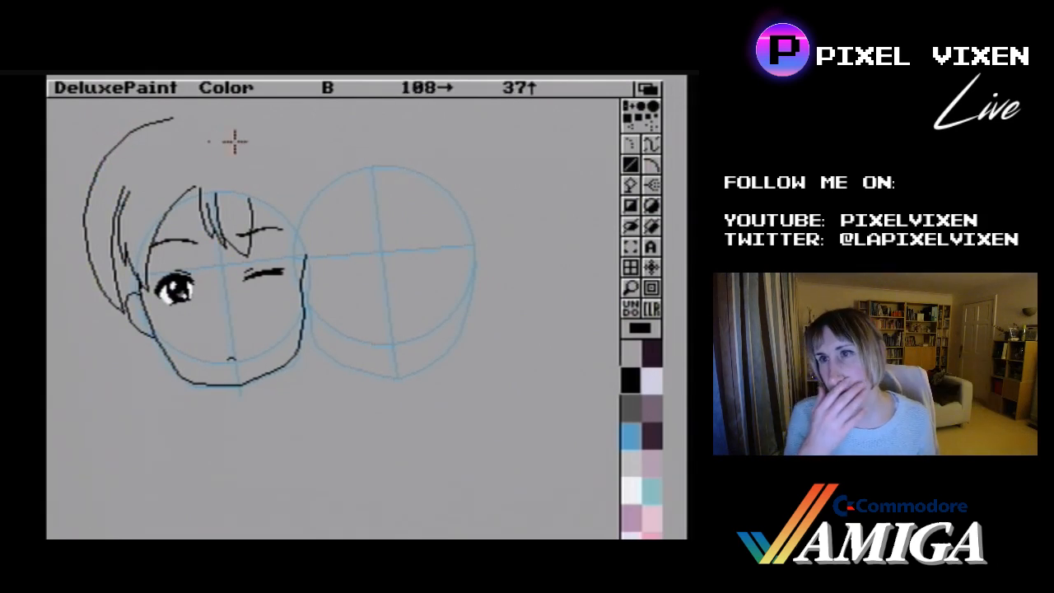
{"action": "key", "text": "u"}
- Bridge the gap in the upper side of the hair outline with a black curve
{"action": "key", "text": "q"}
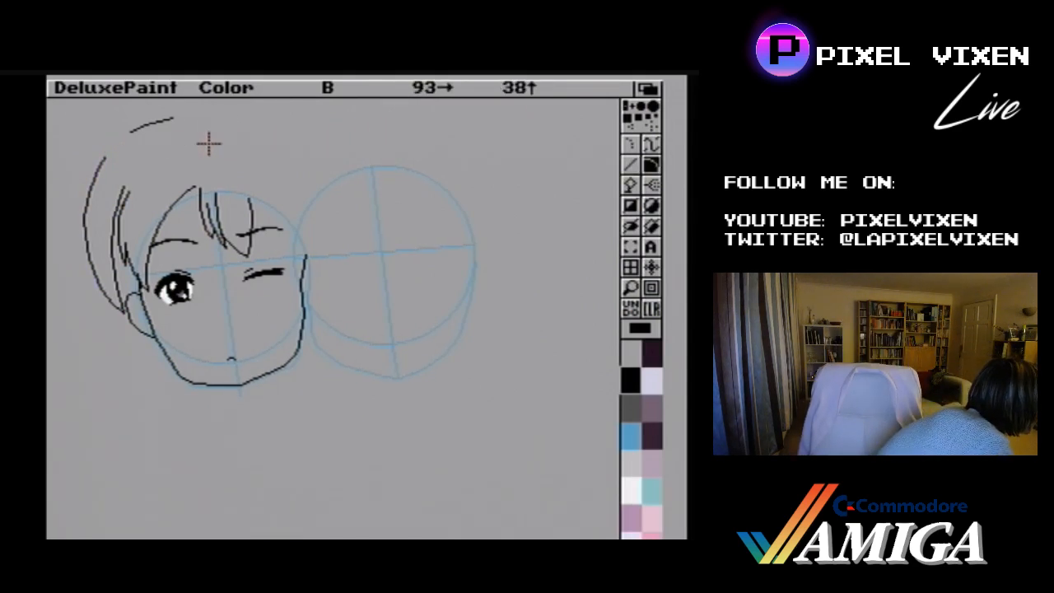
{"action": "key", "text": "v"}
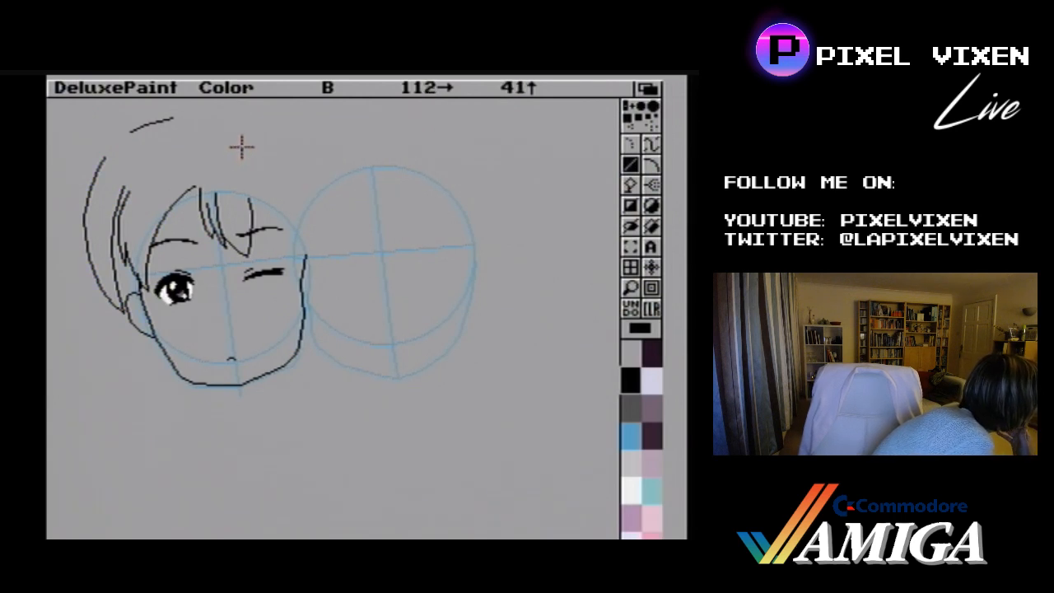
{"action": "key", "text": "q"}
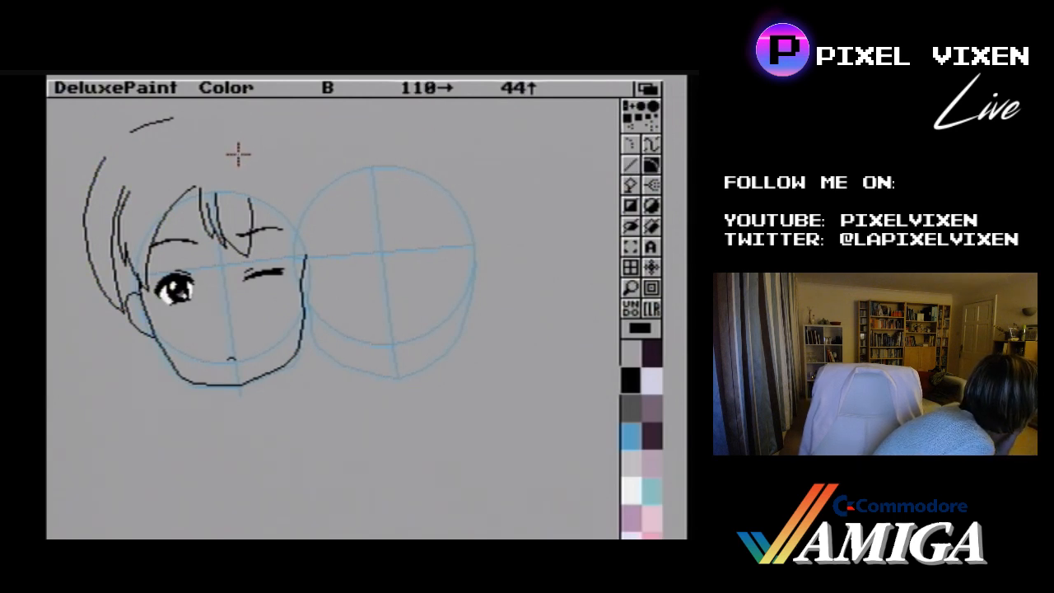
{"action": "left_click", "coordinate": [104, 156]}
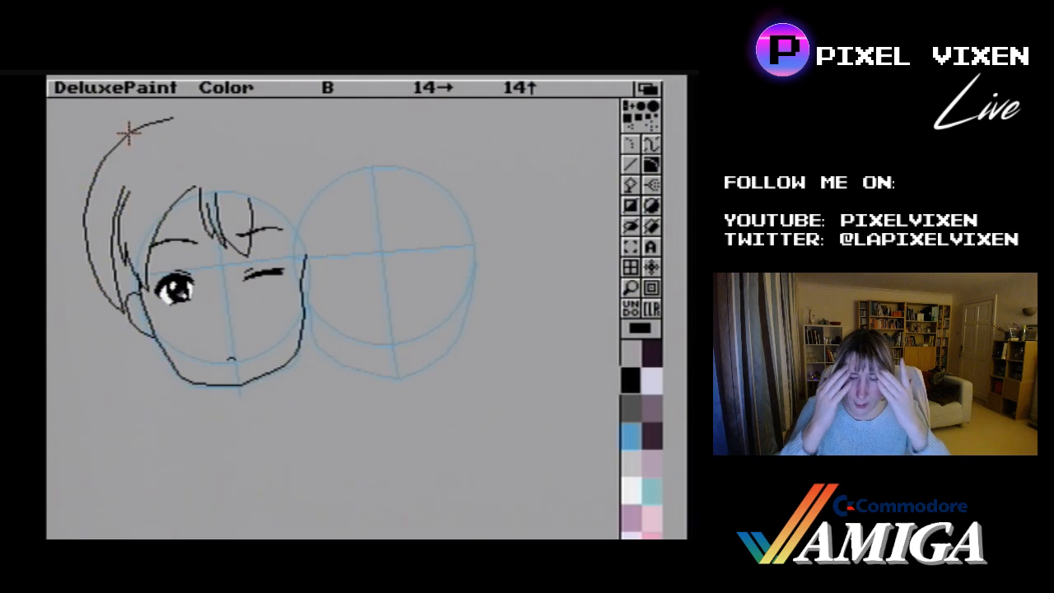
{"action": "left_click_drag", "start_coordinate": [126, 133], "coordinate": [129, 133]}
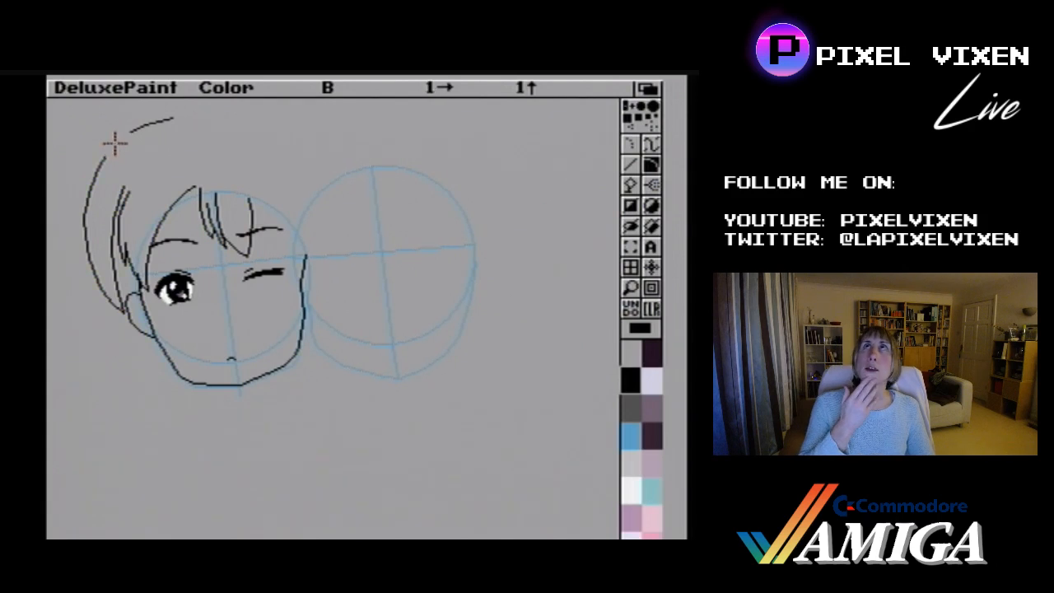
{"action": "left_click", "coordinate": [115, 144]}
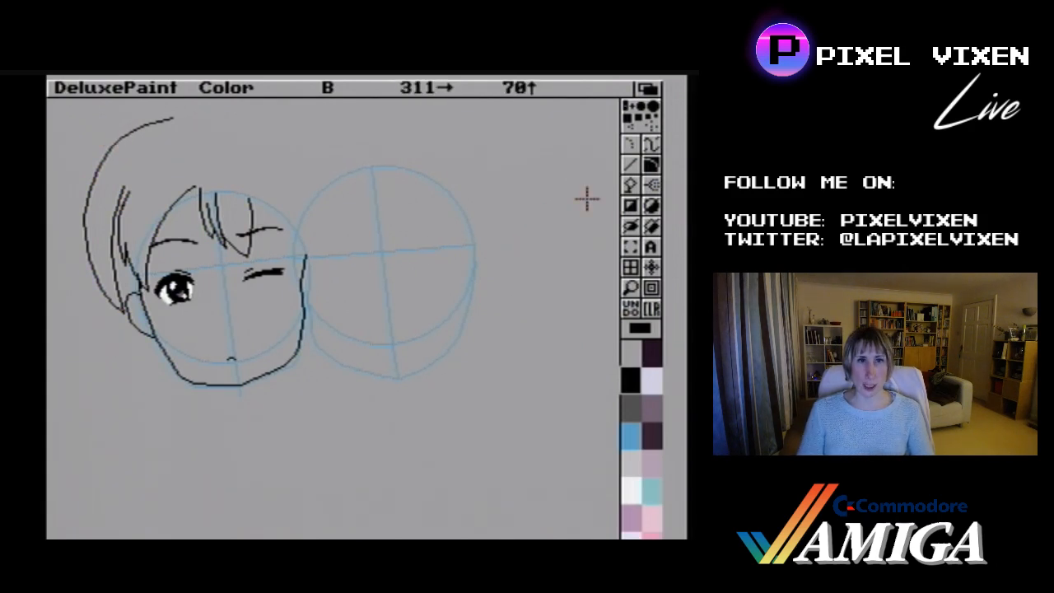
- Erase the short crown segment and redraw it with joined black lines over the top of the head, ending above the winking eye
{"action": "left_click", "coordinate": [630, 165]}
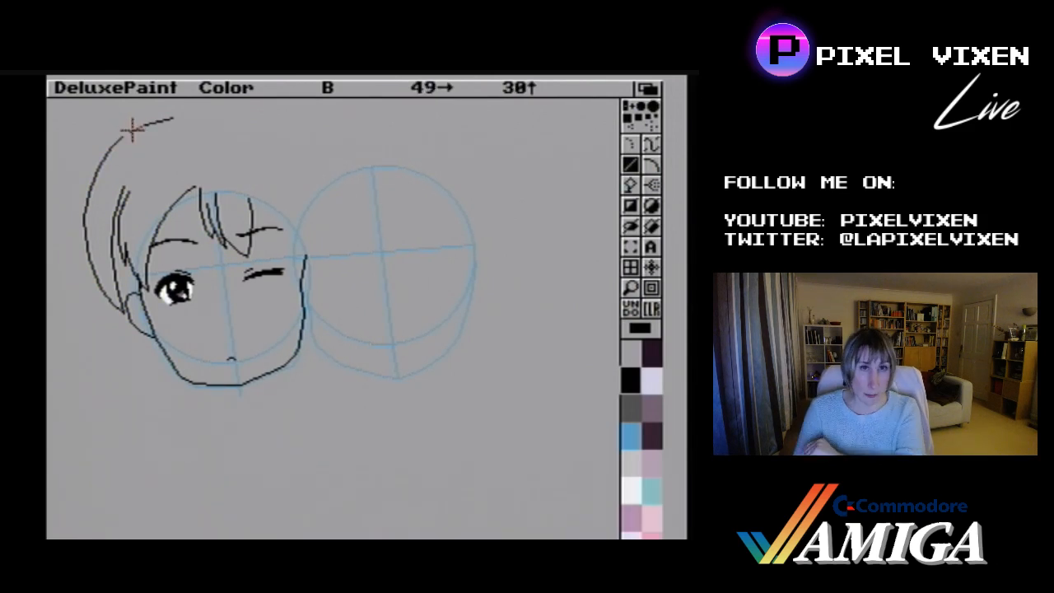
{"action": "left_click_drag", "start_coordinate": [124, 135], "coordinate": [153, 123]}
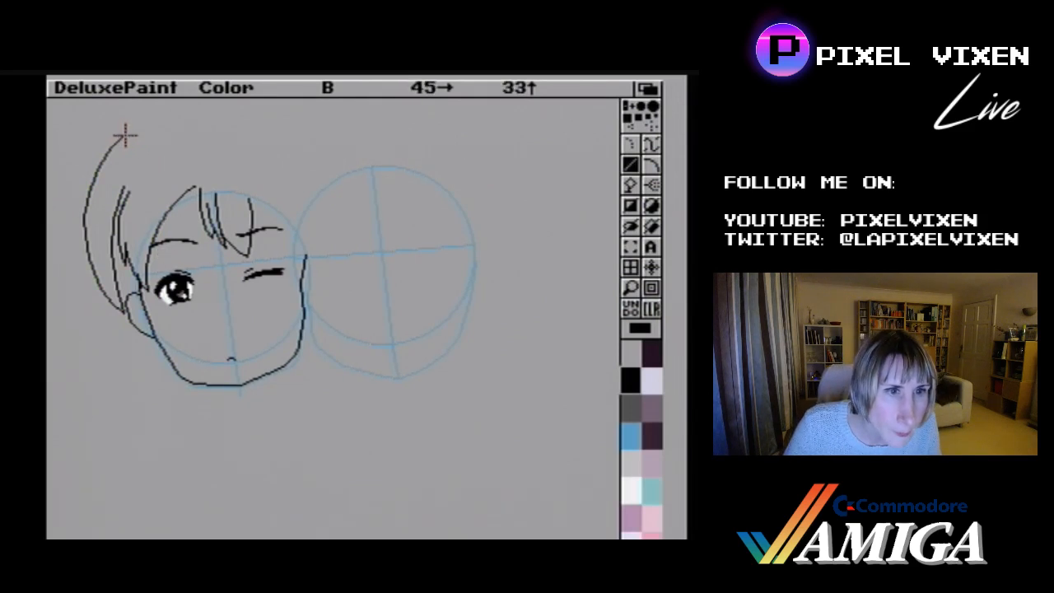
{"action": "mouse_move", "coordinate": [124, 135]}
{"action": "left_mouse_down"}
{"action": "mouse_move", "coordinate": [160, 125]}
{"action": "mouse_move", "coordinate": [150, 110]}
{"action": "mouse_move", "coordinate": [134, 124]}
{"action": "mouse_move", "coordinate": [212, 105]}
{"action": "mouse_move", "coordinate": [209, 115]}
{"action": "mouse_move", "coordinate": [230, 110]}
{"action": "mouse_move", "coordinate": [271, 129]}
{"action": "mouse_move", "coordinate": [272, 111]}
{"action": "mouse_move", "coordinate": [200, 108]}
{"action": "mouse_move", "coordinate": [280, 124]}
{"action": "mouse_move", "coordinate": [271, 110]}
{"action": "mouse_move", "coordinate": [263, 117]}
{"action": "mouse_move", "coordinate": [286, 128]}
{"action": "left_mouse_up"}
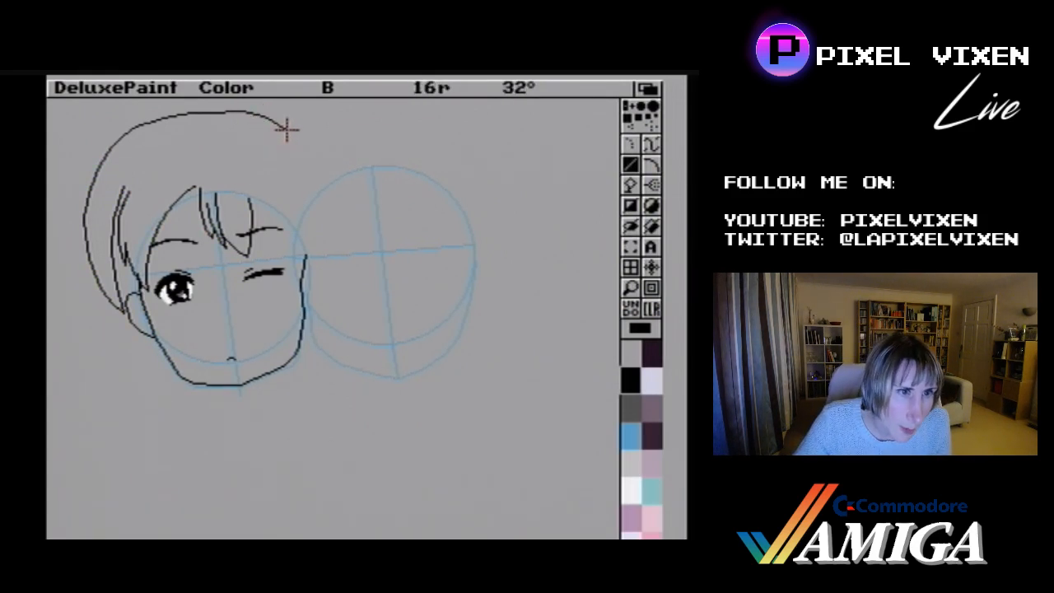
{"action": "left_click", "coordinate": [286, 129]}
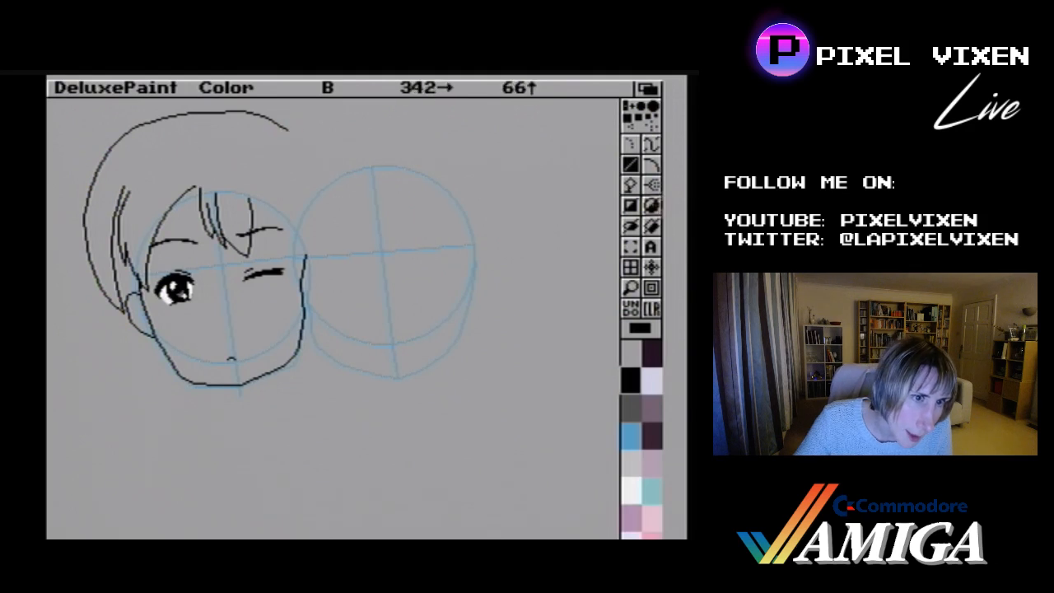
- Cut out the crown outline as a rectangular brush and place it slightly lower on the head
{"action": "left_click", "coordinate": [630, 246]}
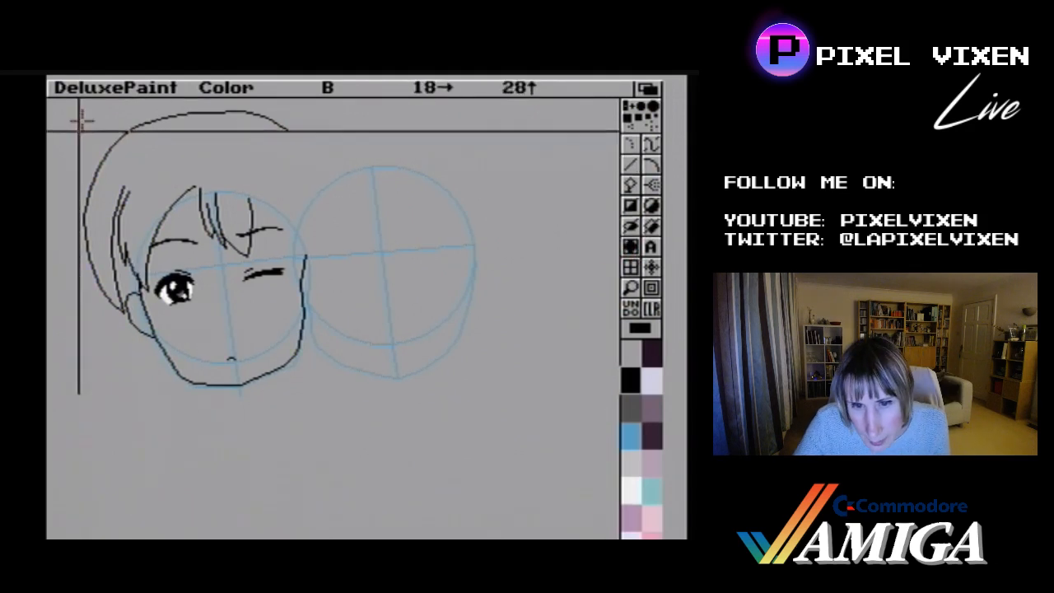
{"action": "mouse_move", "coordinate": [88, 113]}
{"action": "left_mouse_down"}
{"action": "mouse_move", "coordinate": [302, 129]}
{"action": "mouse_move", "coordinate": [341, 167]}
{"action": "left_mouse_up"}
{"action": "left_click", "coordinate": [333, 161]}
{"action": "left_click", "coordinate": [631, 249]}
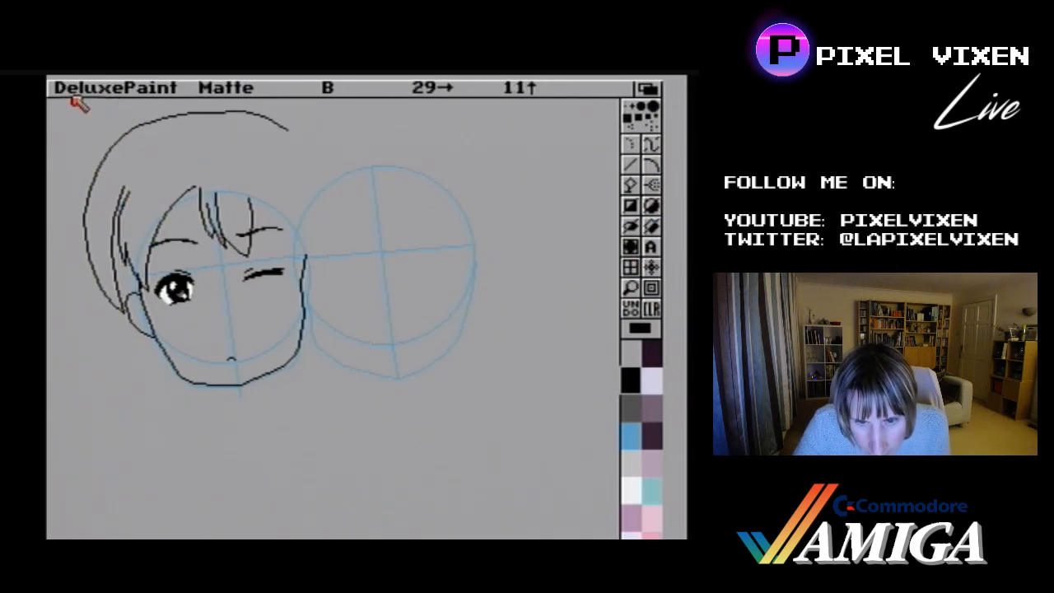
{"action": "left_click_drag", "start_coordinate": [76, 108], "coordinate": [324, 152]}
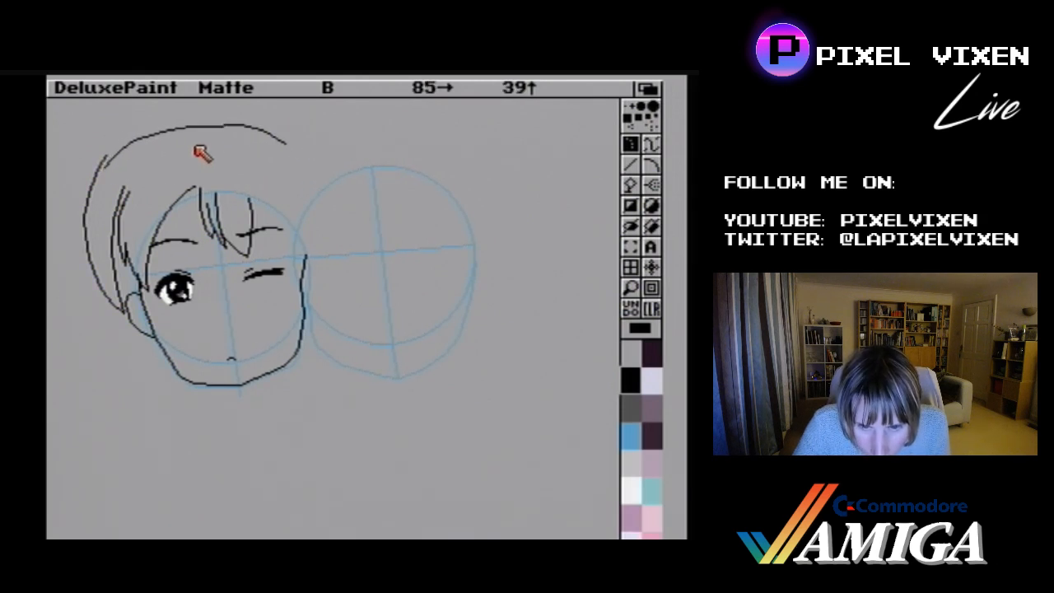
{"action": "left_click", "coordinate": [204, 157]}
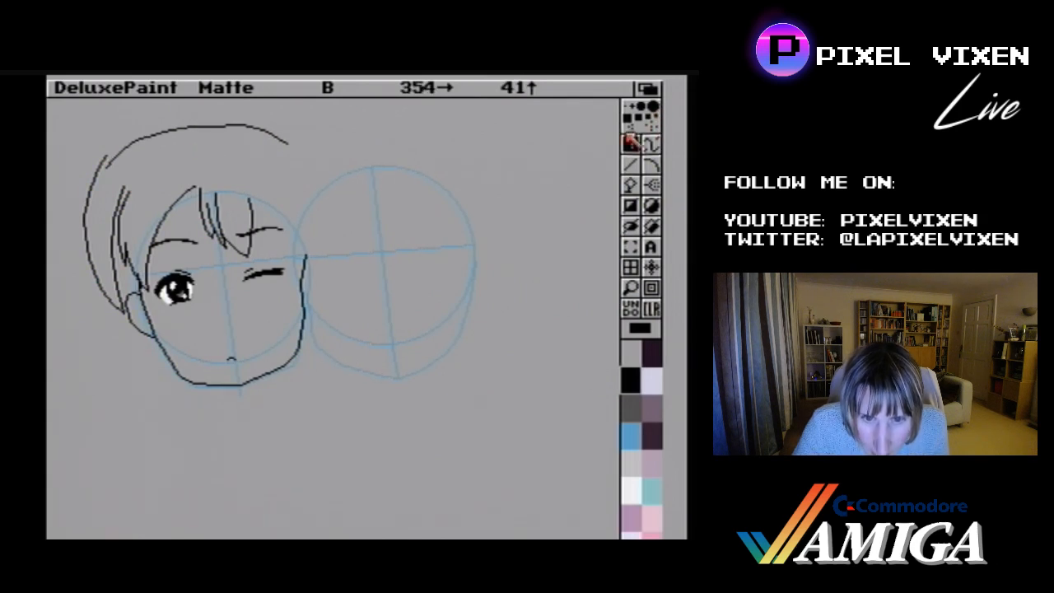
- Erase the outer side of the hair outline with a round brush and redraw it with black curves up to the crown
{"action": "left_click", "coordinate": [631, 166]}
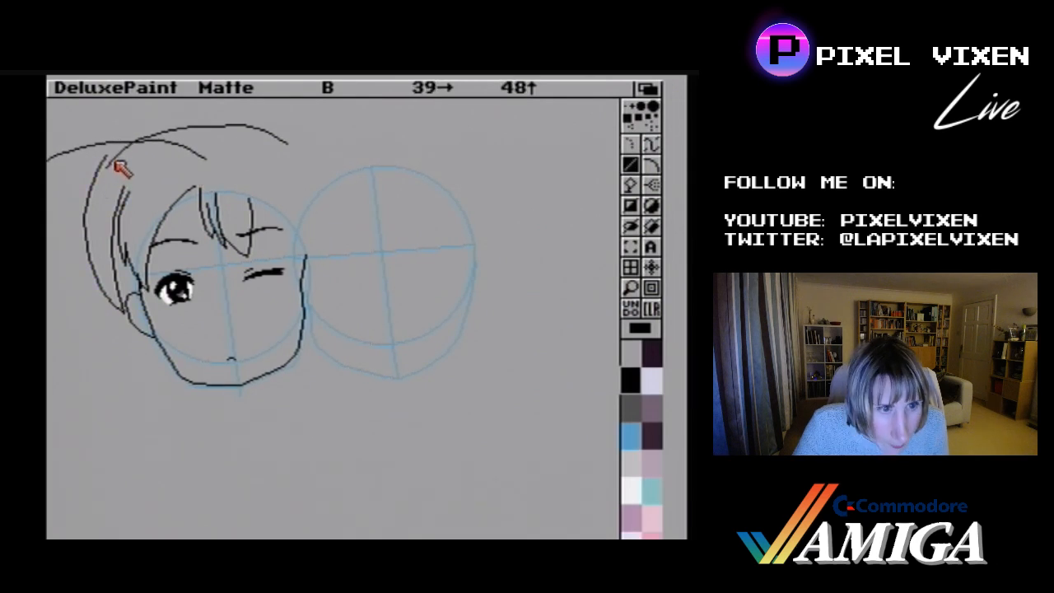
{"action": "left_click", "coordinate": [631, 108]}
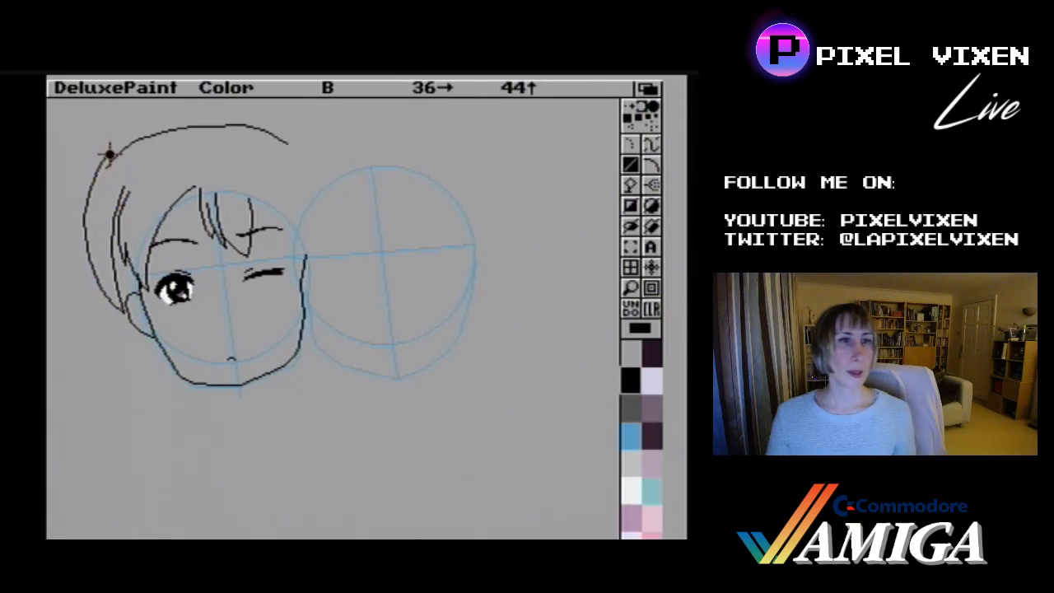
{"action": "mouse_move", "coordinate": [103, 153]}
{"action": "left_mouse_down"}
{"action": "mouse_move", "coordinate": [104, 165]}
{"action": "mouse_move", "coordinate": [52, 165]}
{"action": "mouse_move", "coordinate": [92, 179]}
{"action": "mouse_move", "coordinate": [78, 216]}
{"action": "mouse_move", "coordinate": [88, 255]}
{"action": "left_mouse_up"}
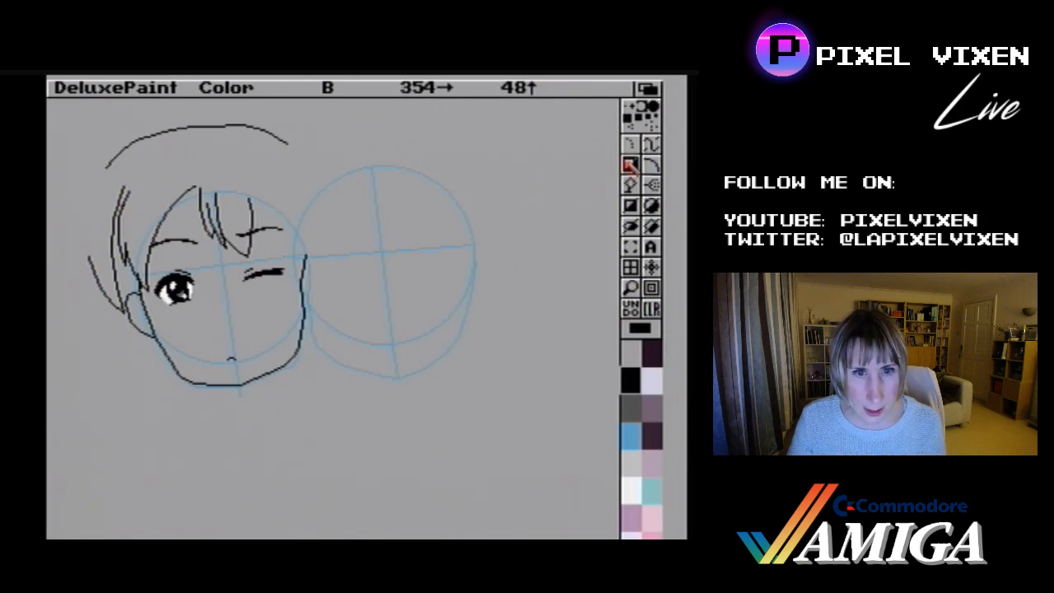
{"action": "left_click", "coordinate": [650, 163]}
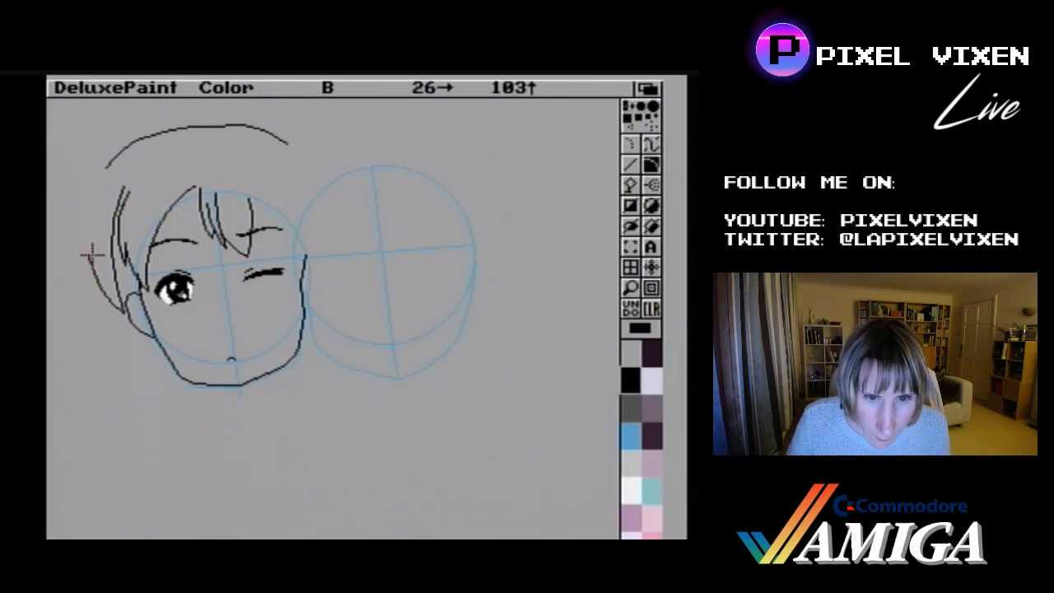
{"action": "mouse_move", "coordinate": [88, 255]}
{"action": "left_mouse_down"}
{"action": "mouse_move", "coordinate": [94, 162]}
{"action": "mouse_move", "coordinate": [105, 171]}
{"action": "mouse_move", "coordinate": [86, 218]}
{"action": "mouse_move", "coordinate": [92, 189]}
{"action": "left_mouse_up"}
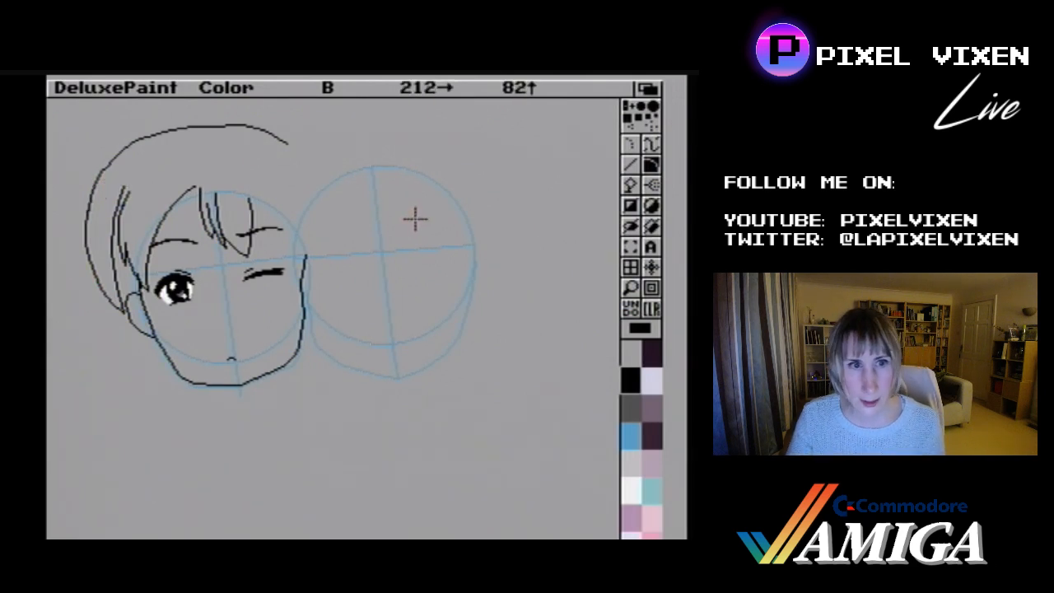
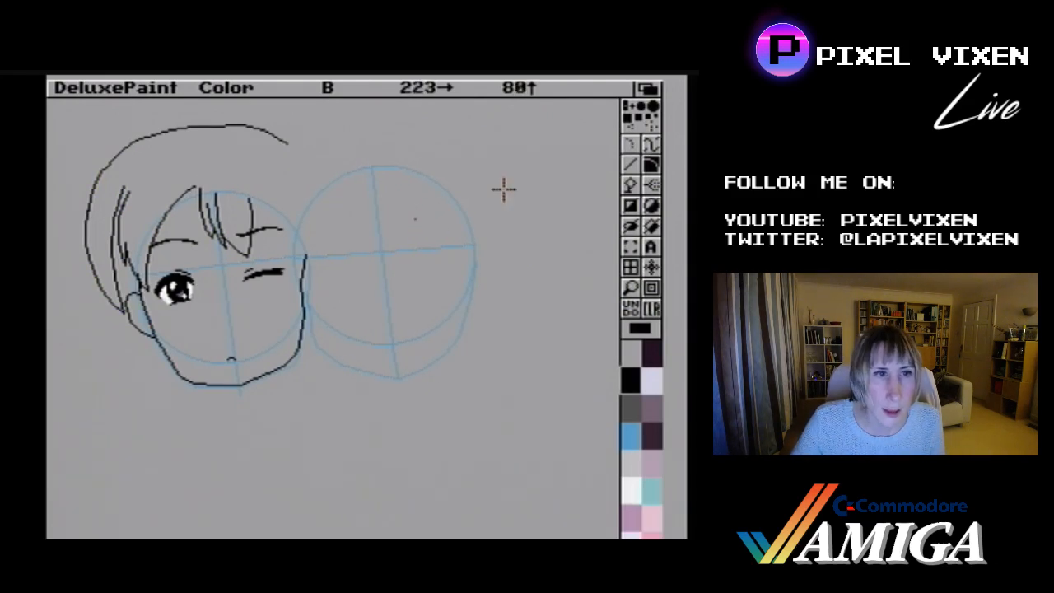
- Cut out the crown outline as a rectangular brush again and place it slightly higher
{"action": "left_click", "coordinate": [630, 246]}
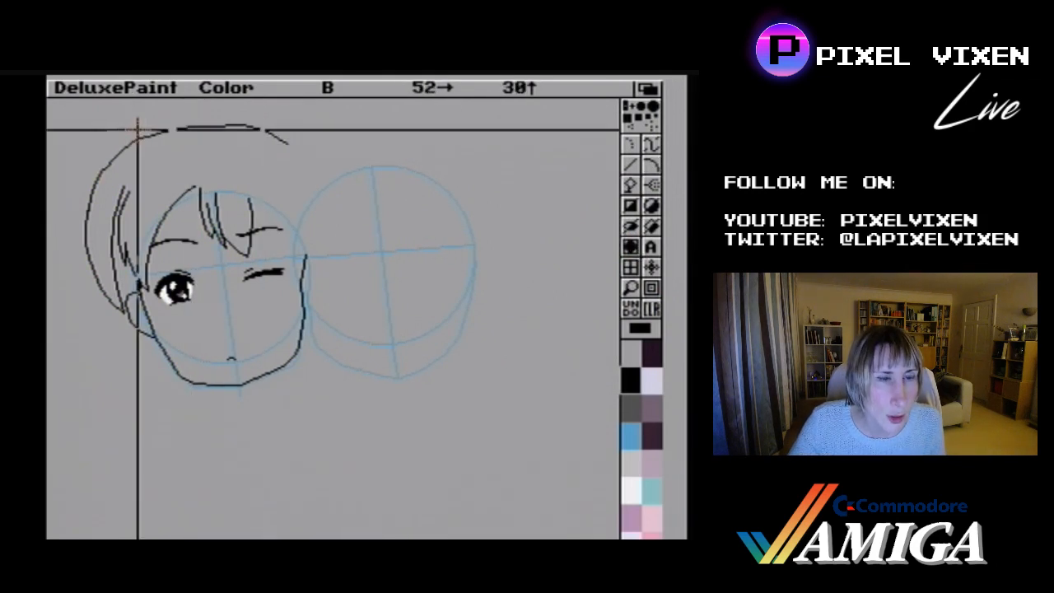
{"action": "mouse_move", "coordinate": [125, 122]}
{"action": "left_mouse_down"}
{"action": "mouse_move", "coordinate": [341, 178]}
{"action": "mouse_move", "coordinate": [334, 163]}
{"action": "left_mouse_up"}
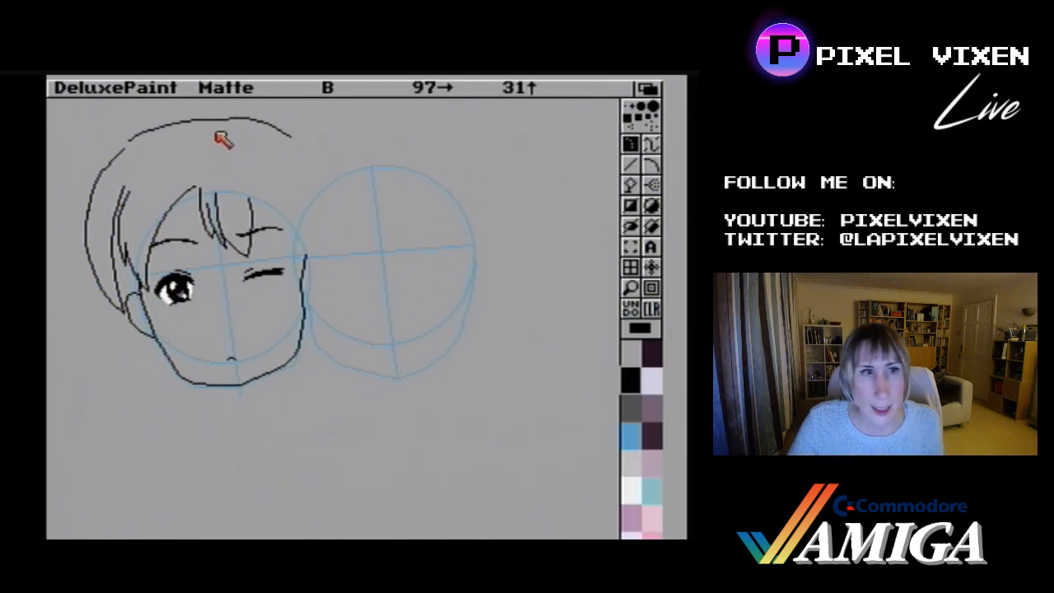
{"action": "left_click", "coordinate": [223, 140]}
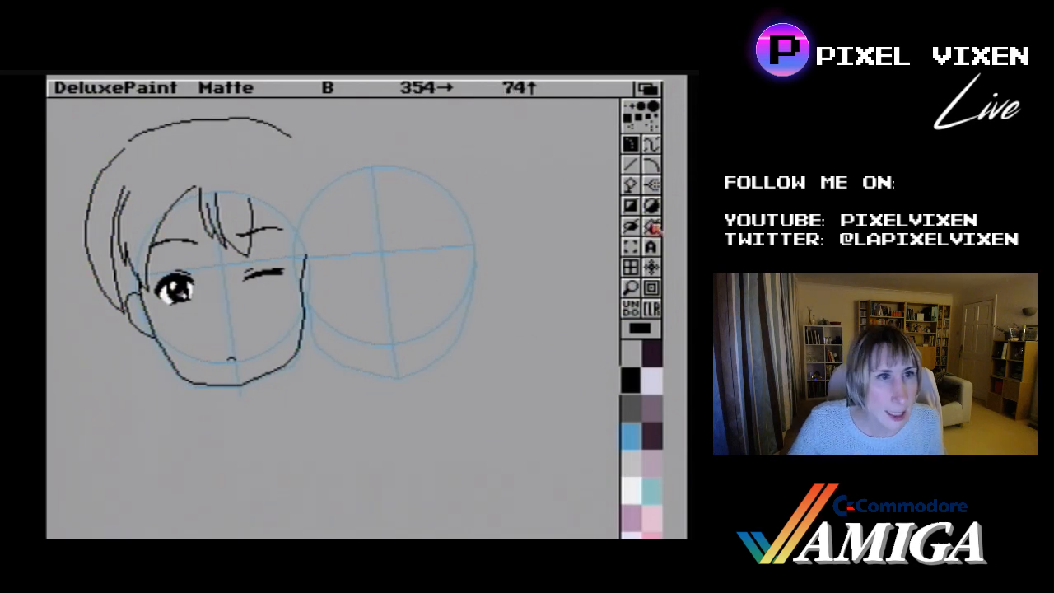
- Erase the leftover stub between the side outline and the crown, and join the two with short one-pixel black lines
{"action": "left_click", "coordinate": [630, 164]}
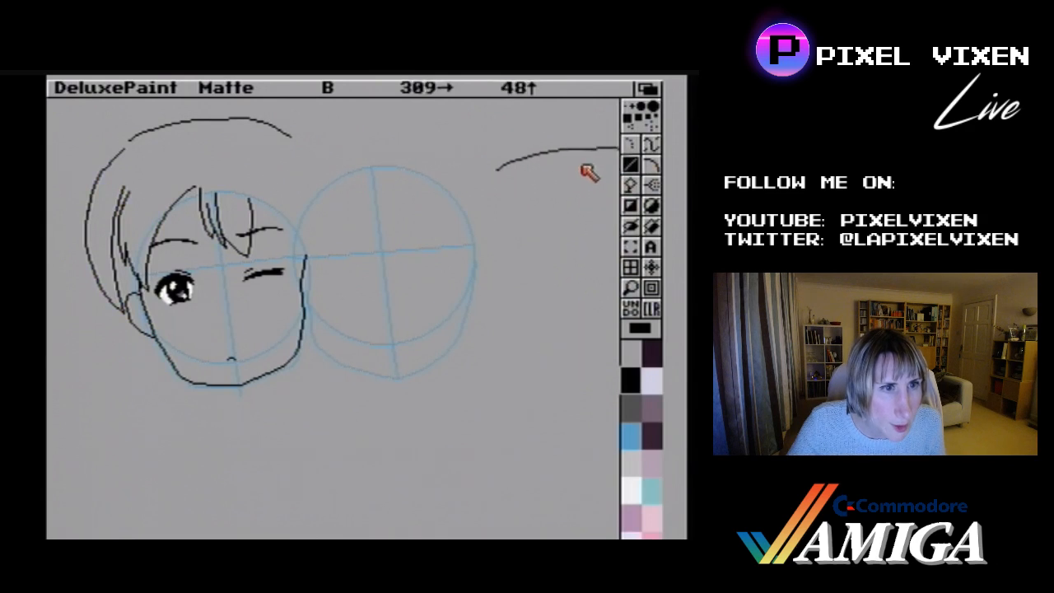
{"action": "key", "text": "period"}
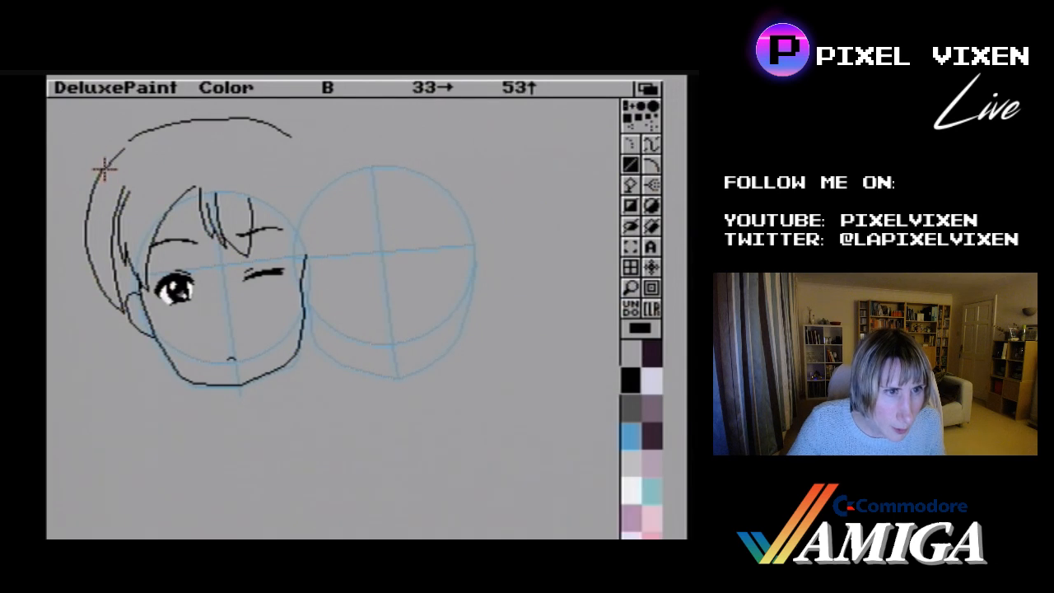
{"action": "left_click_drag", "start_coordinate": [102, 170], "coordinate": [114, 157]}
{"action": "left_click_drag", "start_coordinate": [112, 161], "coordinate": [124, 146]}
{"action": "left_click_drag", "start_coordinate": [123, 146], "coordinate": [118, 155]}
{"action": "left_click_drag", "start_coordinate": [118, 150], "coordinate": [122, 150]}
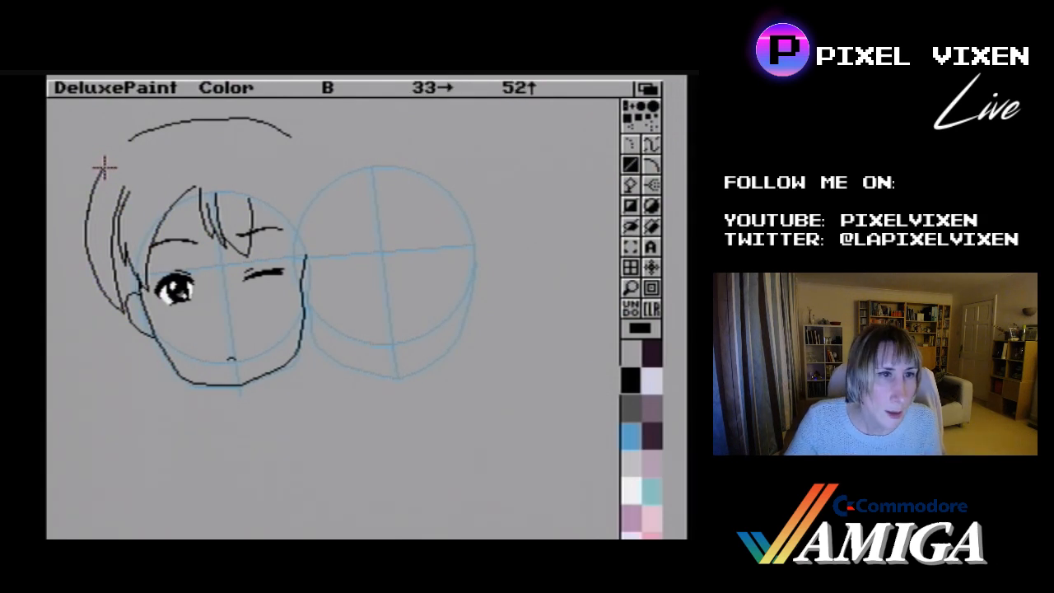
{"action": "left_click_drag", "start_coordinate": [105, 167], "coordinate": [131, 140]}
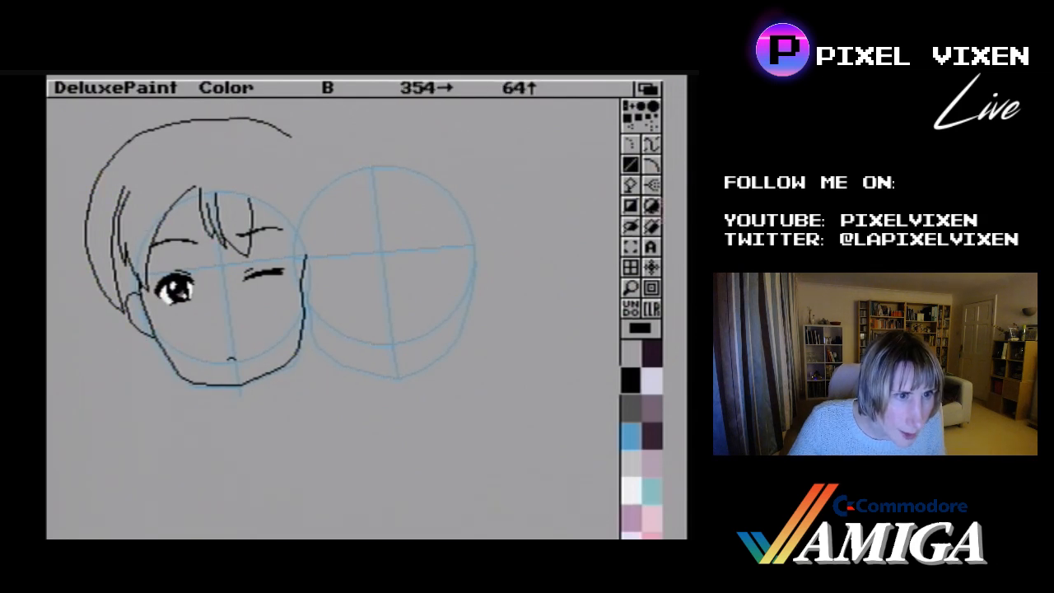
- Cut out the front half of the crown outline as a rectangular brush and shift it slightly back and down
{"action": "left_click", "coordinate": [630, 246]}
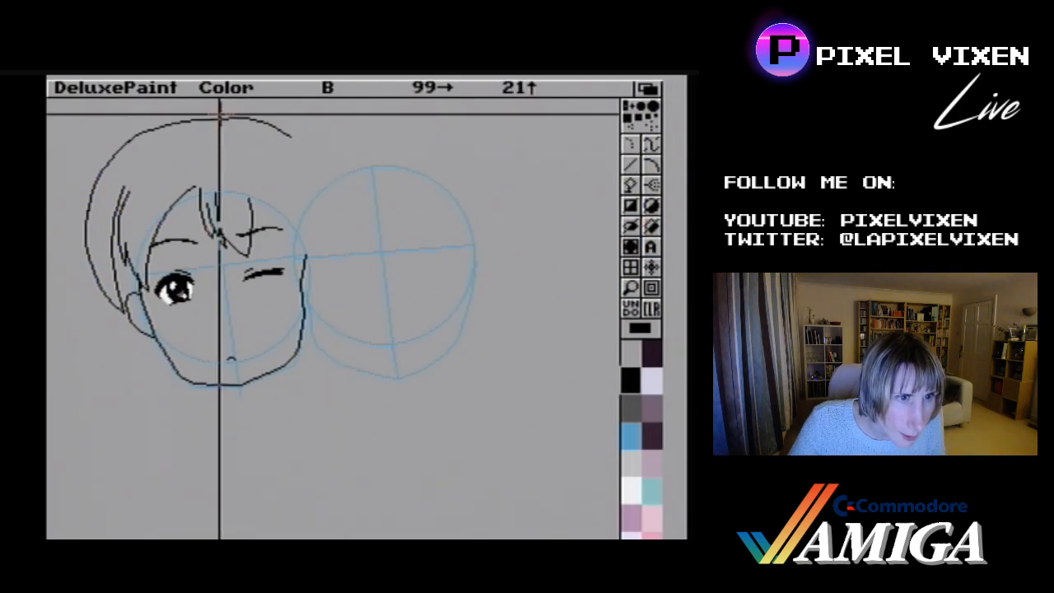
{"action": "mouse_move", "coordinate": [230, 113]}
{"action": "left_mouse_down"}
{"action": "mouse_move", "coordinate": [248, 132]}
{"action": "mouse_move", "coordinate": [313, 147]}
{"action": "left_mouse_up"}
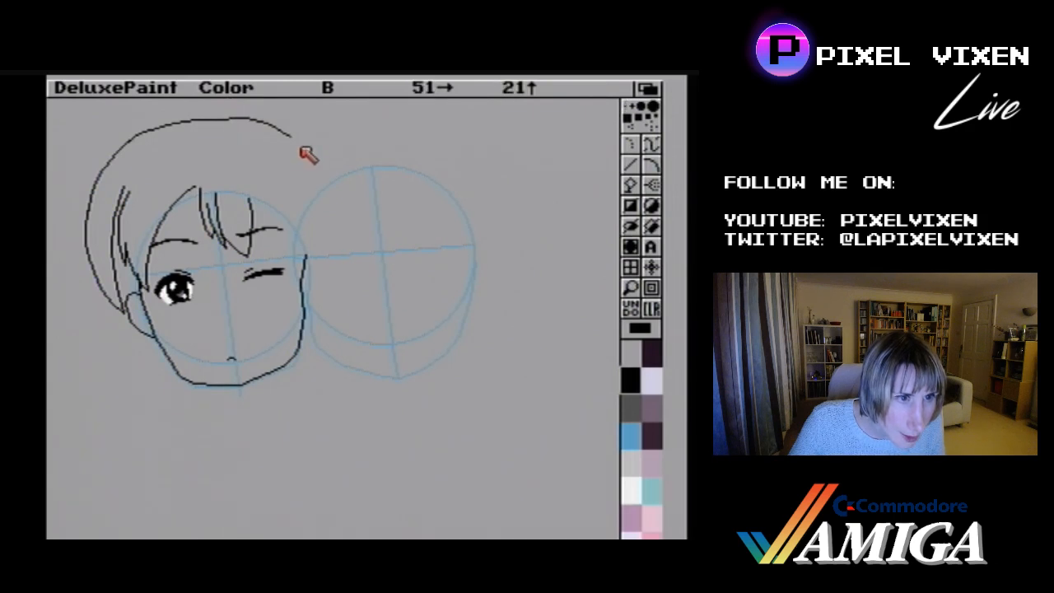
{"action": "left_click", "coordinate": [270, 134]}
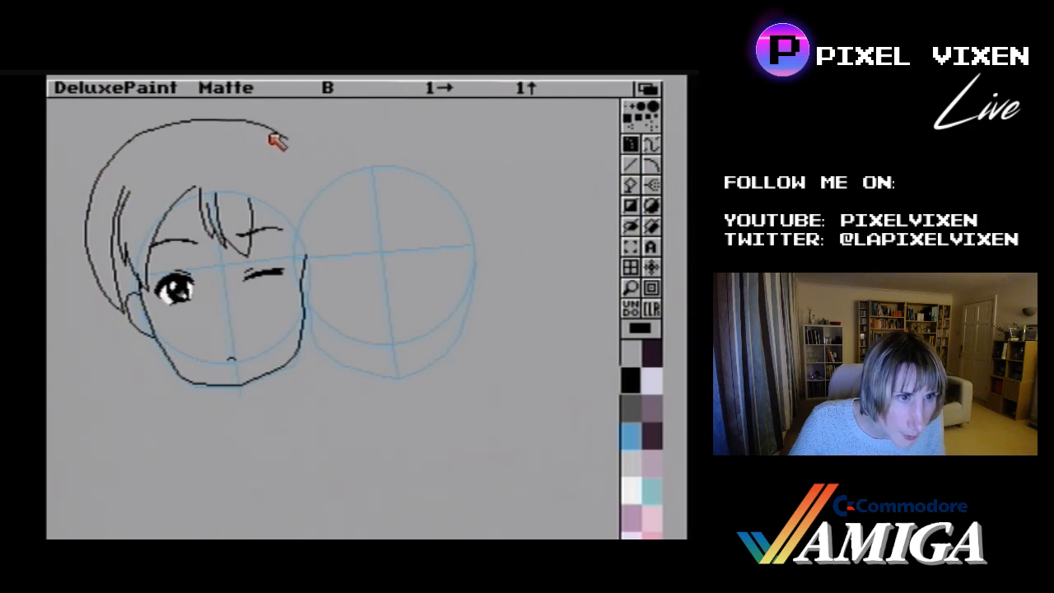
{"action": "left_click", "coordinate": [630, 164]}
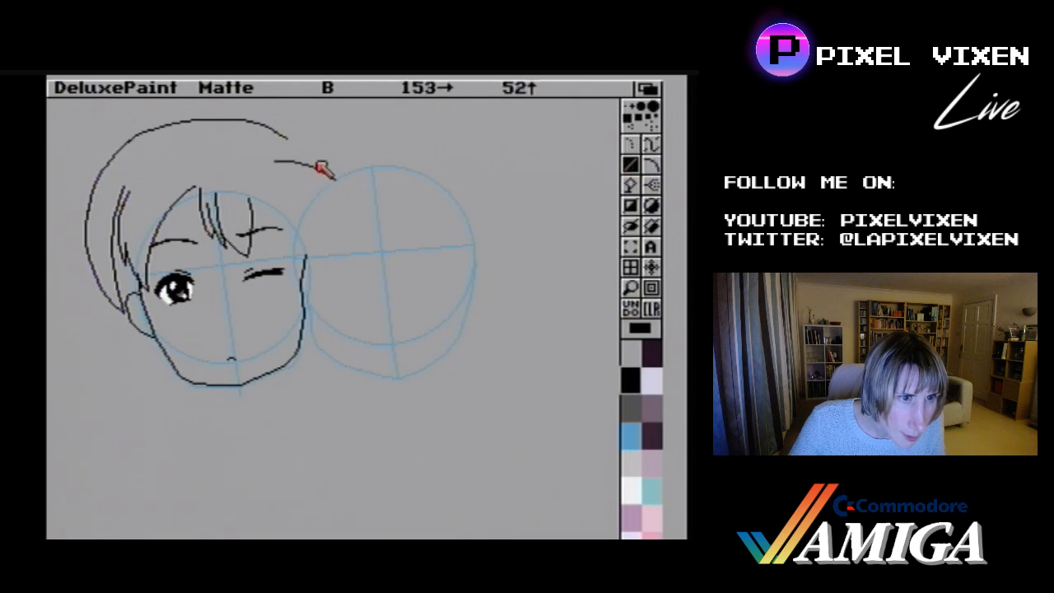
- Try to extend the crown outline down the far side of the head with short one-pixel black lines
{"action": "key", "text": "period"}
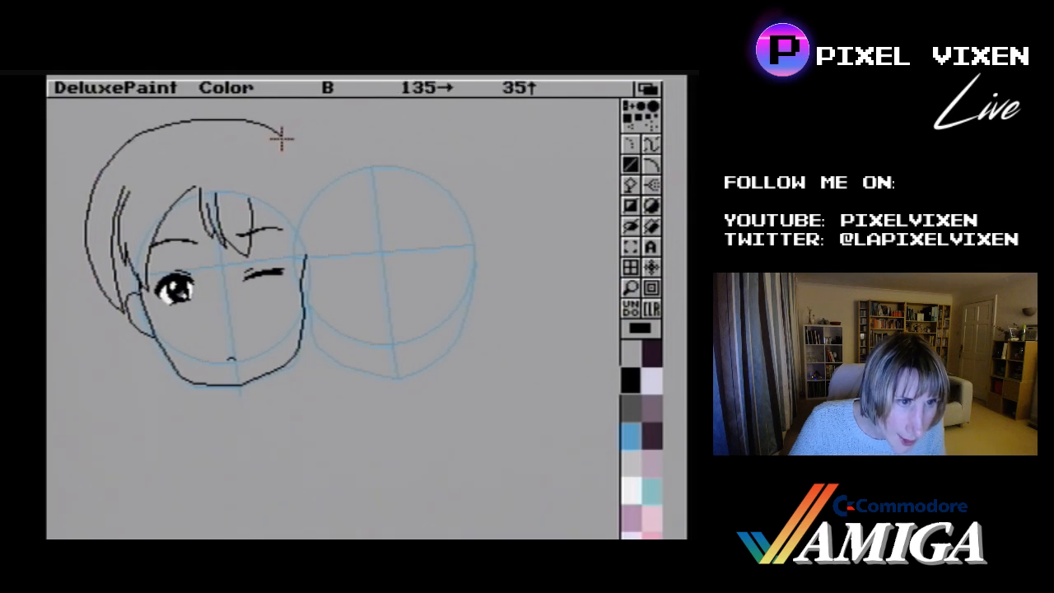
{"action": "mouse_move", "coordinate": [282, 134]}
{"action": "left_mouse_down"}
{"action": "mouse_move", "coordinate": [289, 155]}
{"action": "mouse_move", "coordinate": [296, 148]}
{"action": "left_mouse_up"}
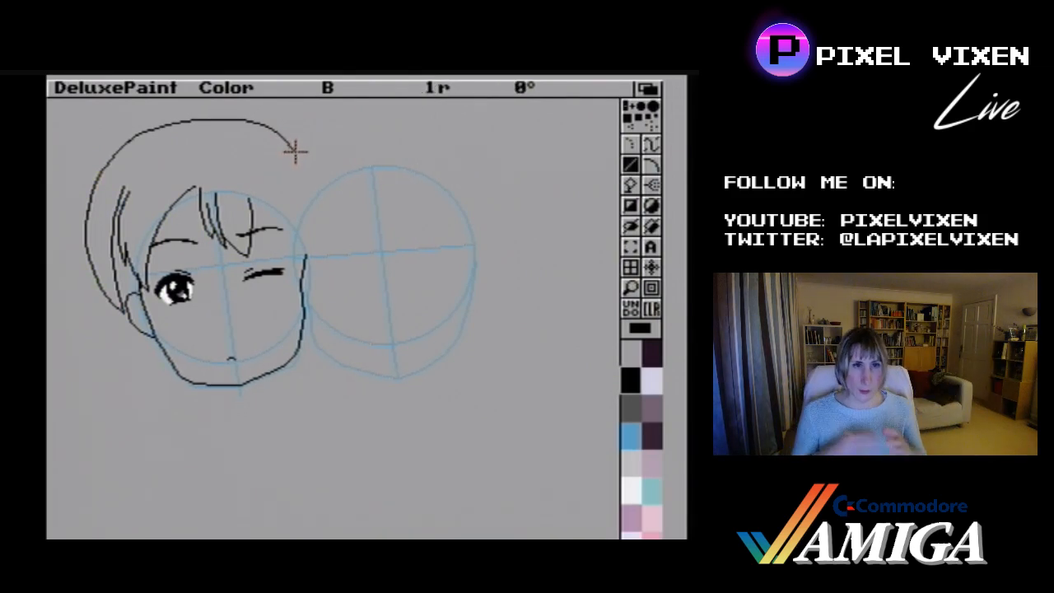
{"action": "left_click_drag", "start_coordinate": [295, 151], "coordinate": [313, 200]}
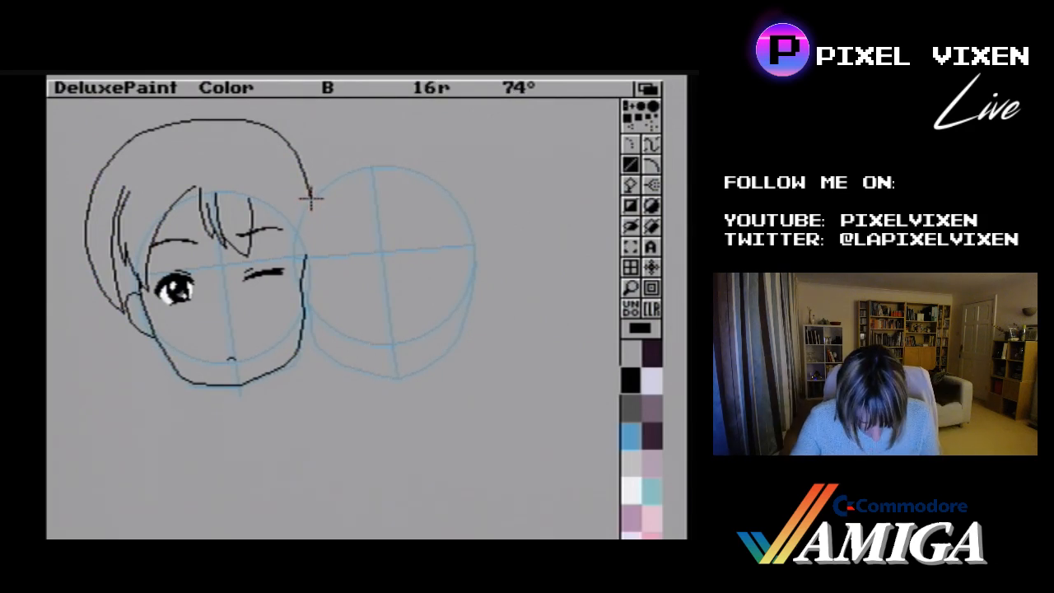
{"action": "left_click_drag", "start_coordinate": [311, 197], "coordinate": [310, 198]}
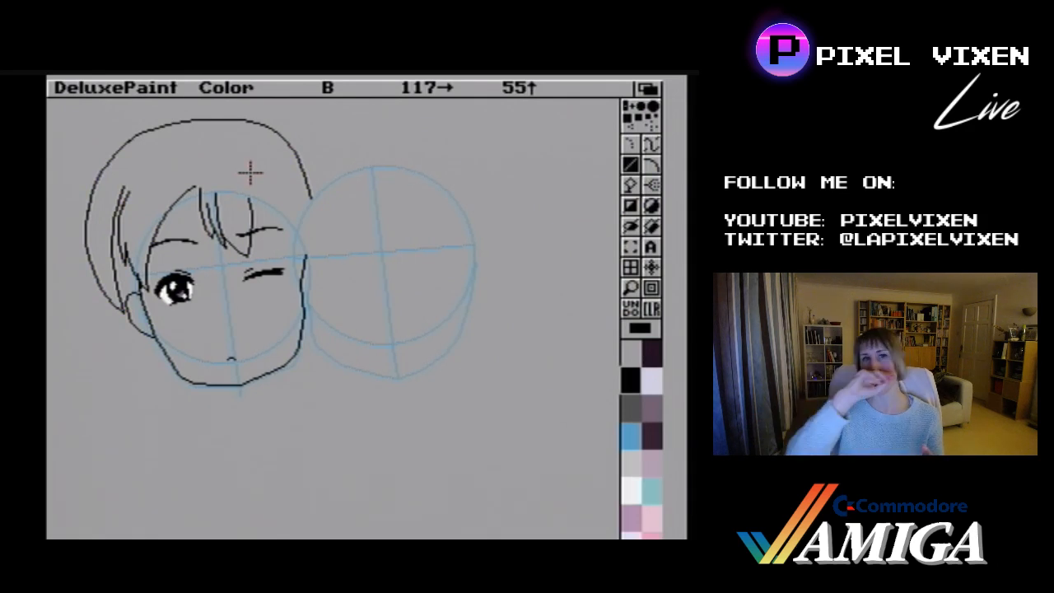
- Erase the front part of the crown outline with a filled background-coloured rectangle and redraw it as a wider black curve sloping down
{"action": "left_click", "coordinate": [635, 211]}
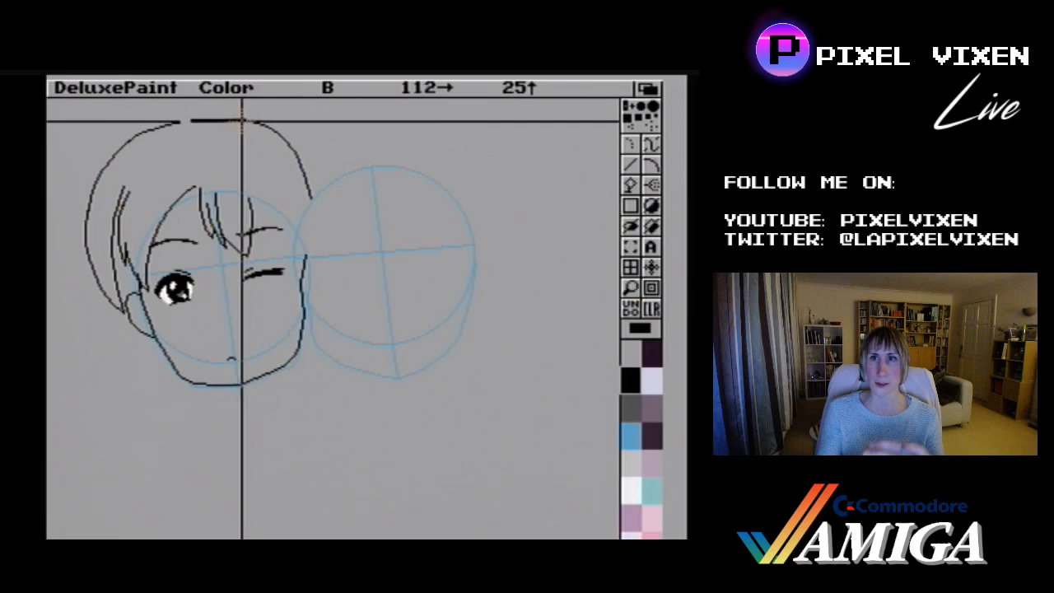
{"action": "mouse_move", "coordinate": [243, 118]}
{"action": "left_mouse_down"}
{"action": "mouse_move", "coordinate": [353, 205]}
{"action": "mouse_move", "coordinate": [319, 176]}
{"action": "mouse_move", "coordinate": [313, 200]}
{"action": "left_mouse_up"}
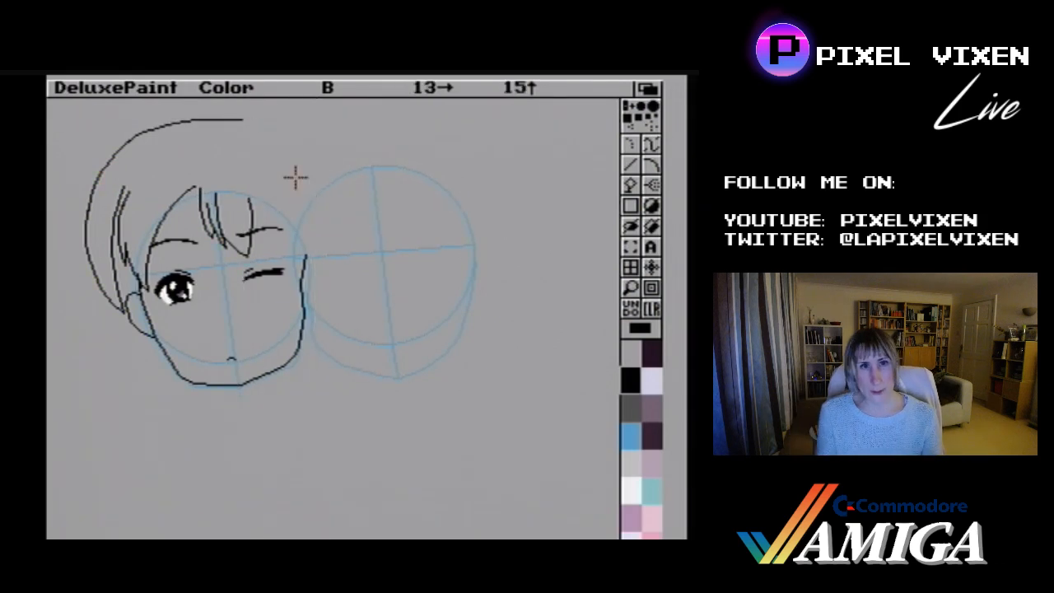
{"action": "left_click", "coordinate": [650, 164]}
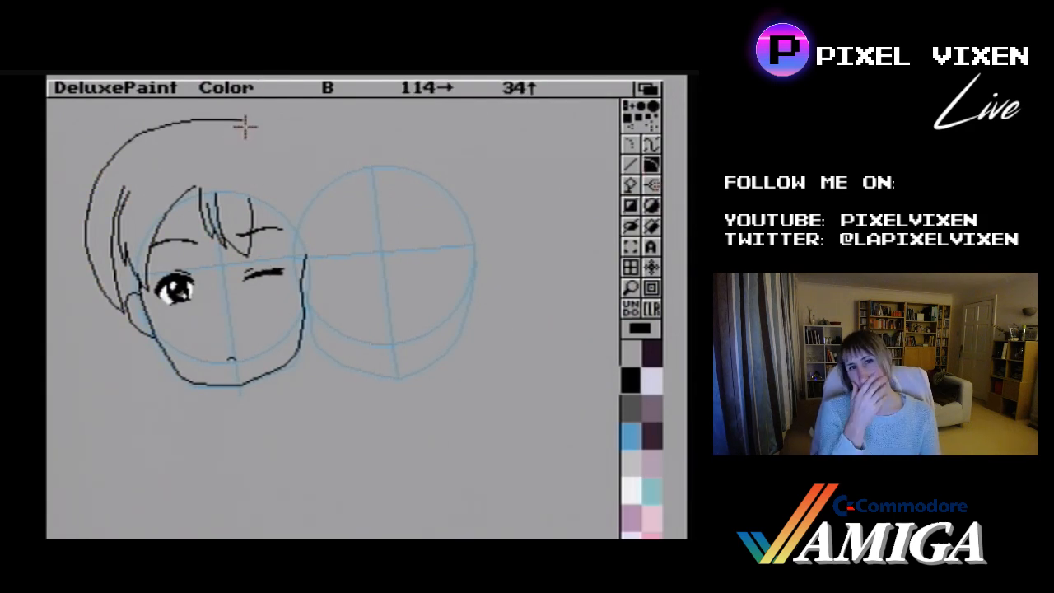
{"action": "left_click_drag", "start_coordinate": [320, 166], "coordinate": [322, 180]}
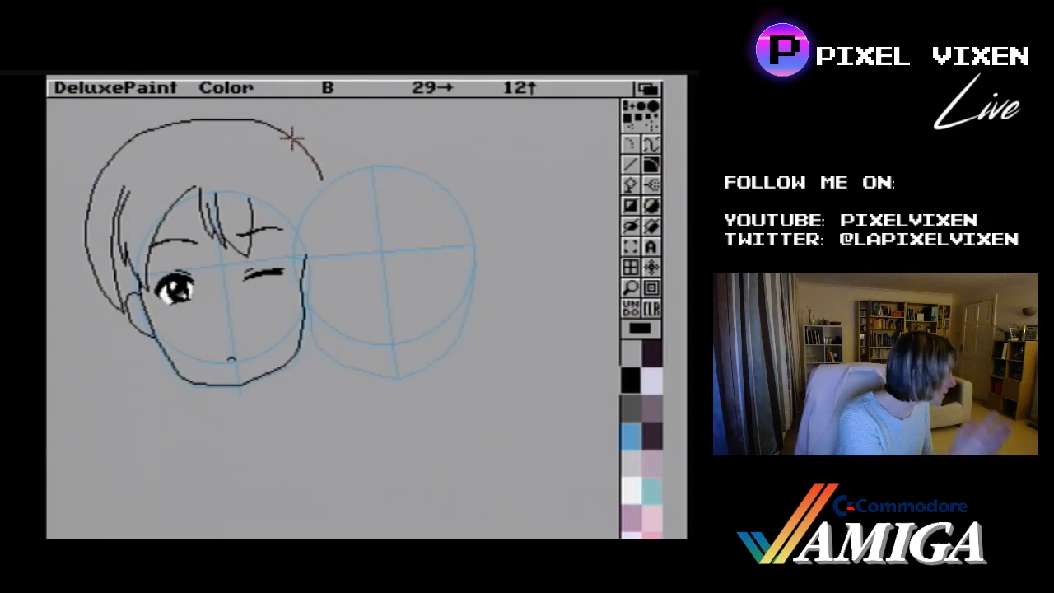
{"action": "left_click", "coordinate": [293, 140]}
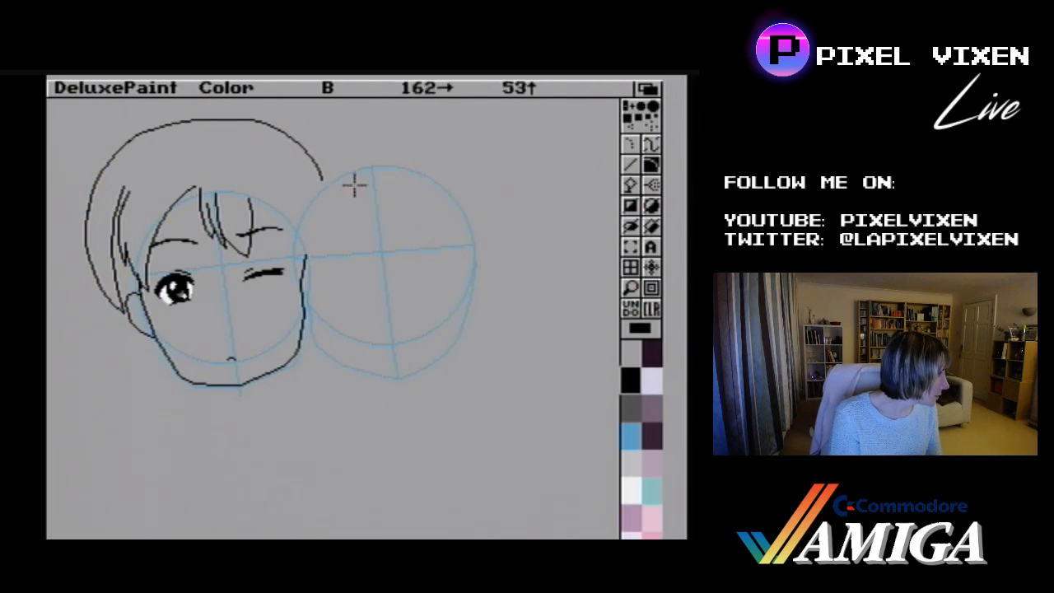
- Continue the hair outline from the end of the crown curve with black lines down past the winking eye's level
{"action": "left_click", "coordinate": [631, 165]}
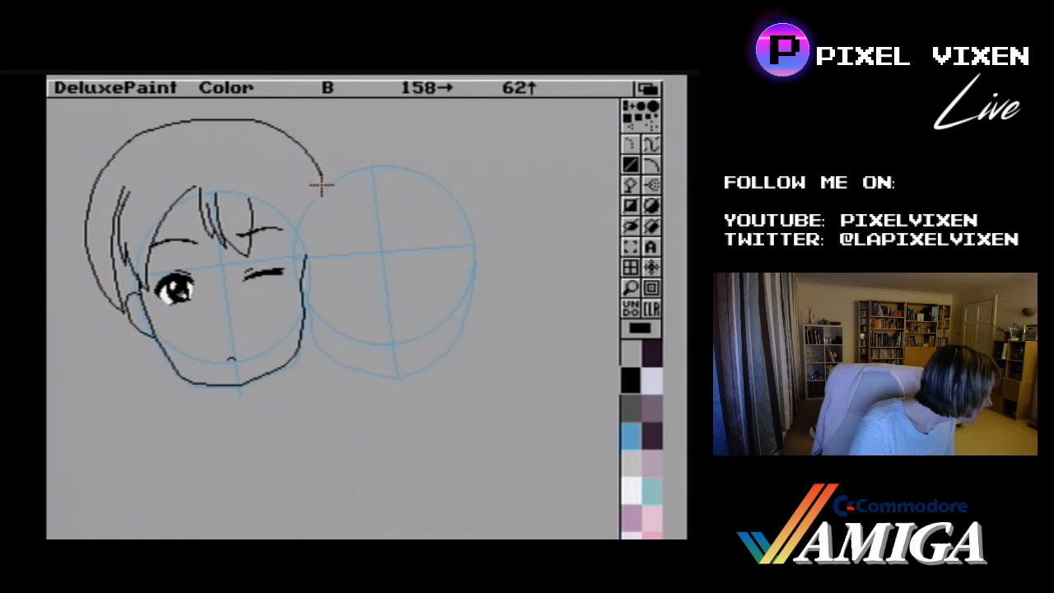
{"action": "mouse_move", "coordinate": [322, 179]}
{"action": "left_mouse_down"}
{"action": "mouse_move", "coordinate": [339, 233]}
{"action": "mouse_move", "coordinate": [320, 225]}
{"action": "left_mouse_up"}
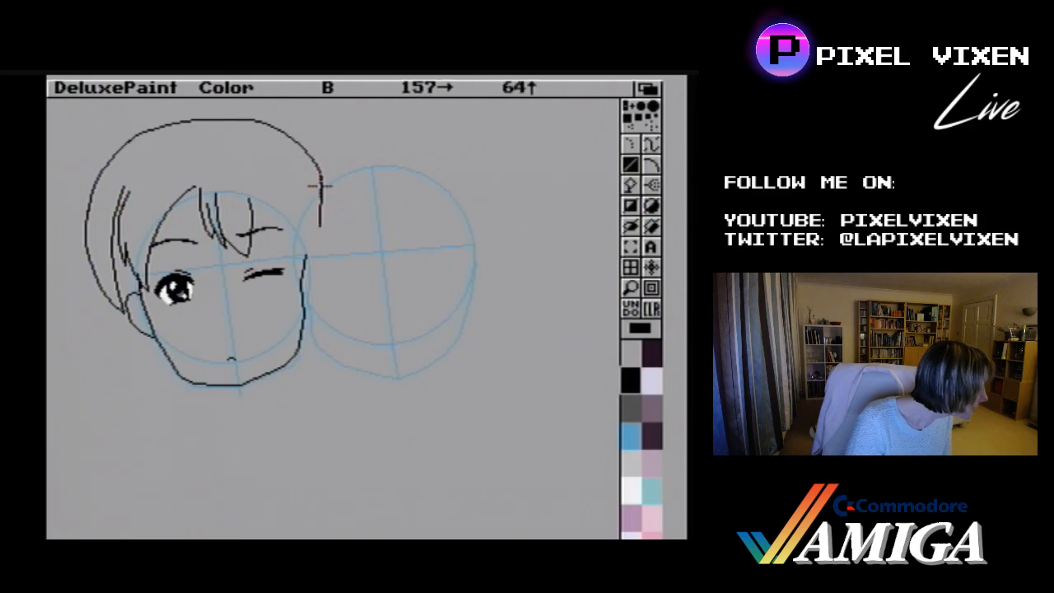
{"action": "key", "text": "u"}
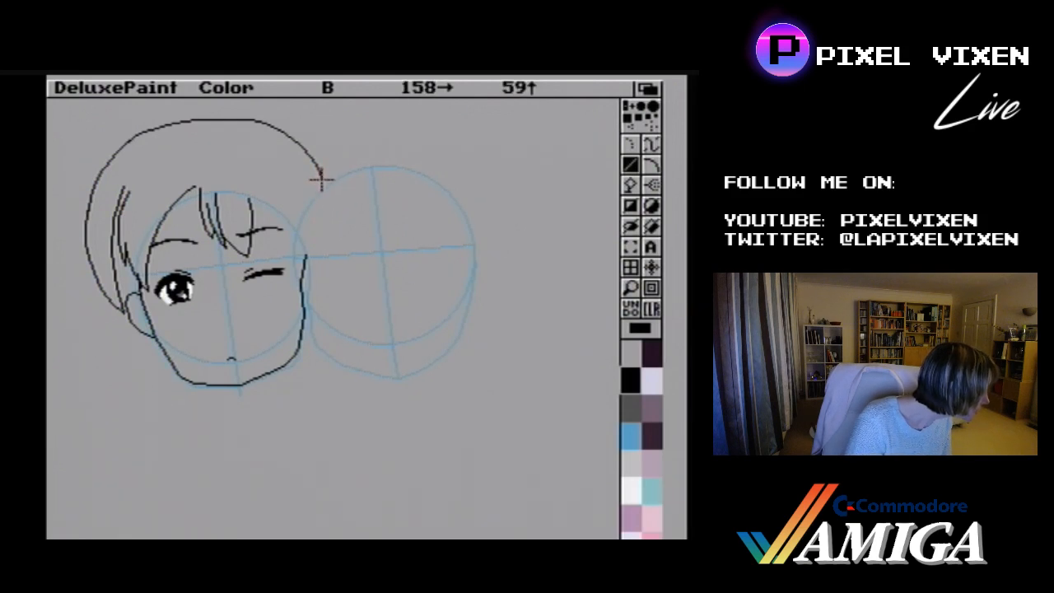
{"action": "left_click_drag", "start_coordinate": [322, 180], "coordinate": [324, 237]}
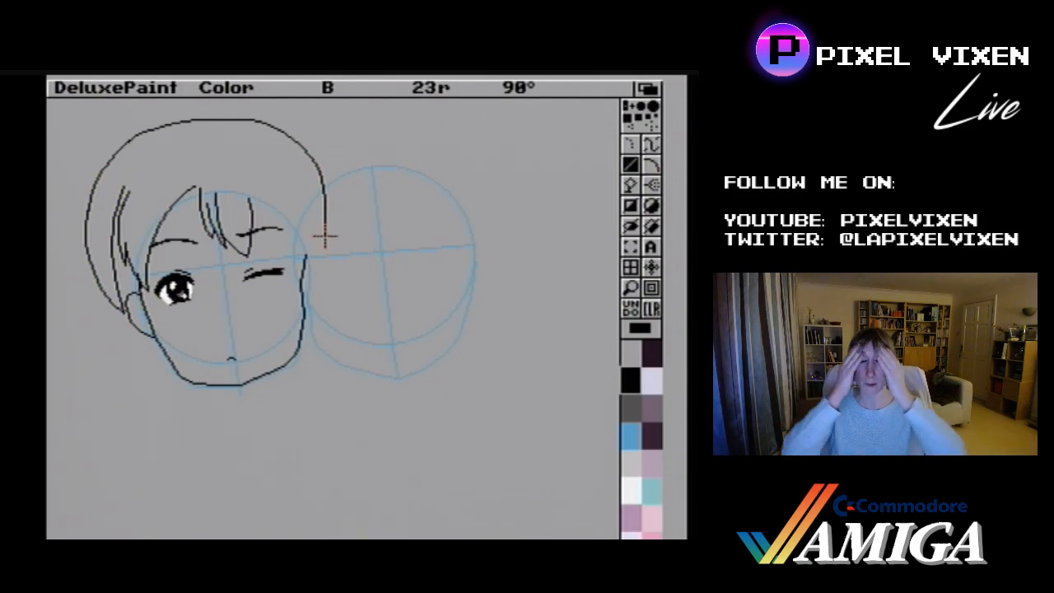
{"action": "left_click_drag", "start_coordinate": [324, 237], "coordinate": [318, 271]}
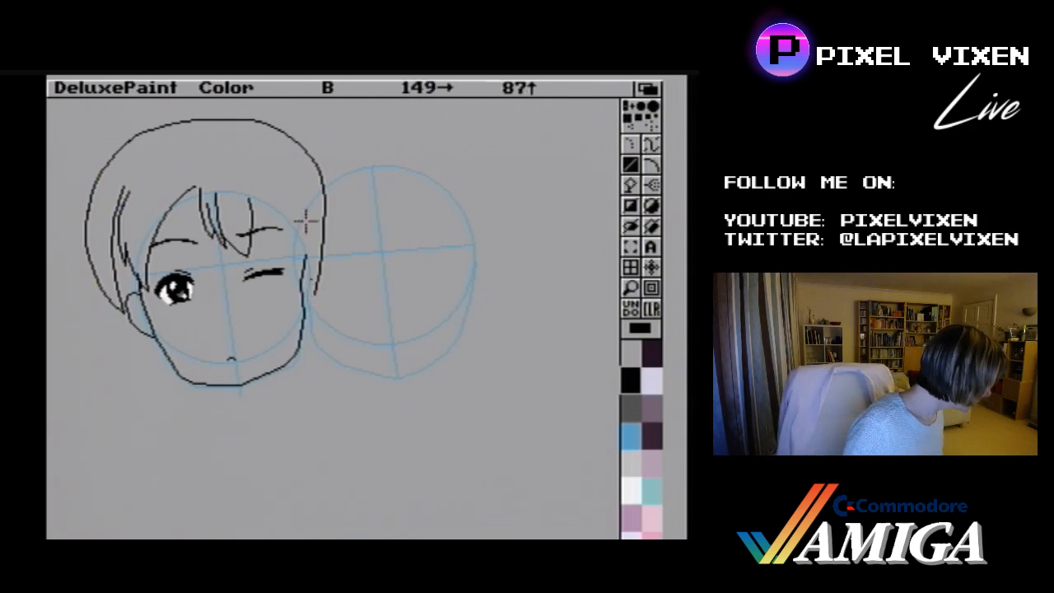
- Erase the far edge line of the fringe lock beside the winking eyebrow with small filled background-coloured rectangles
{"action": "left_click", "coordinate": [632, 218]}
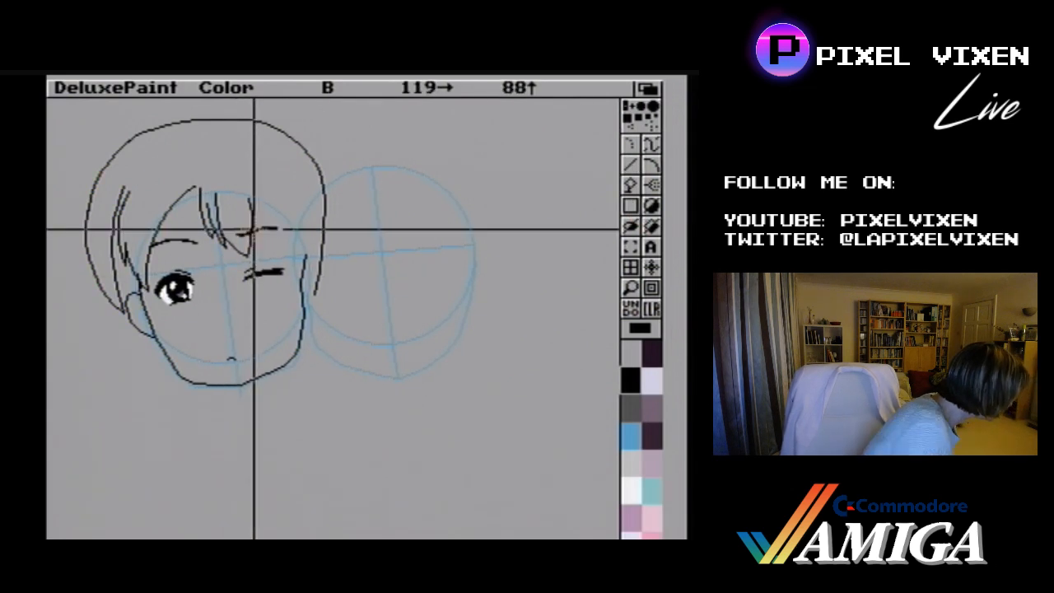
{"action": "left_click_drag", "start_coordinate": [245, 199], "coordinate": [265, 224]}
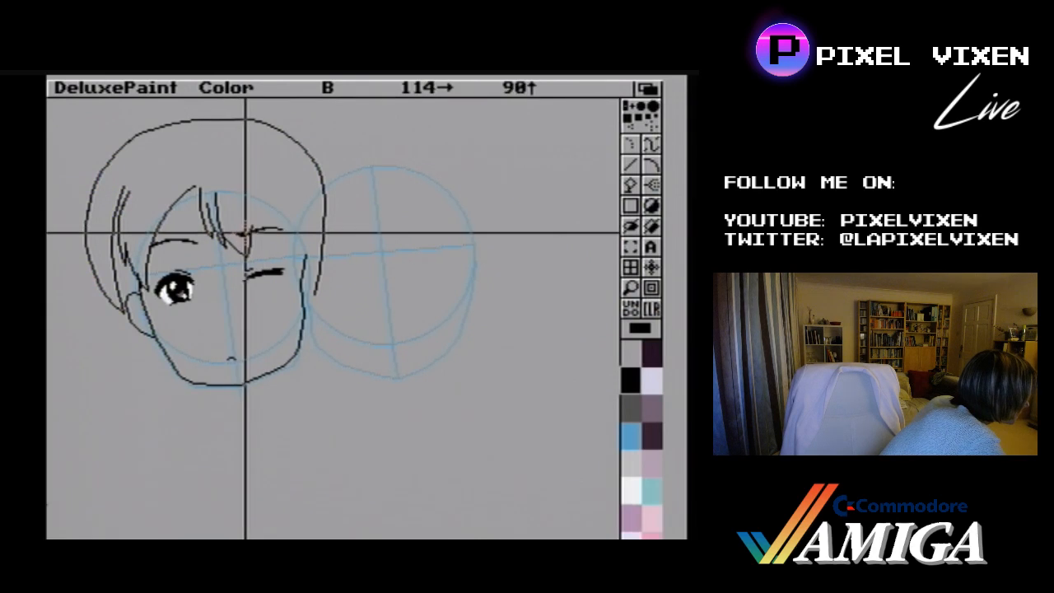
{"action": "left_click_drag", "start_coordinate": [250, 225], "coordinate": [254, 223]}
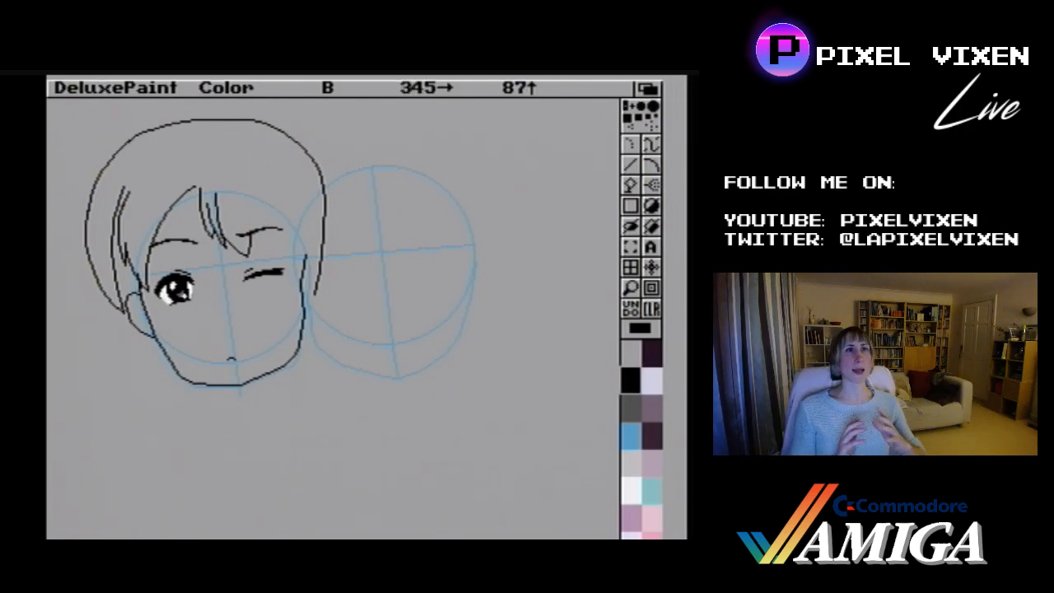
{"action": "left_click", "coordinate": [646, 166]}
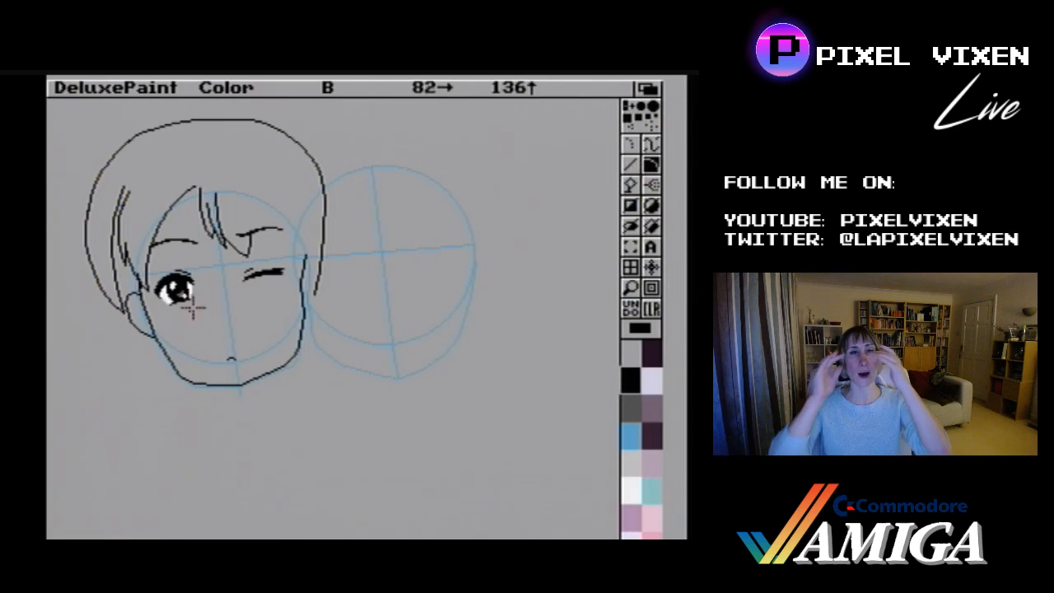
{"action": "left_click", "coordinate": [648, 206]}
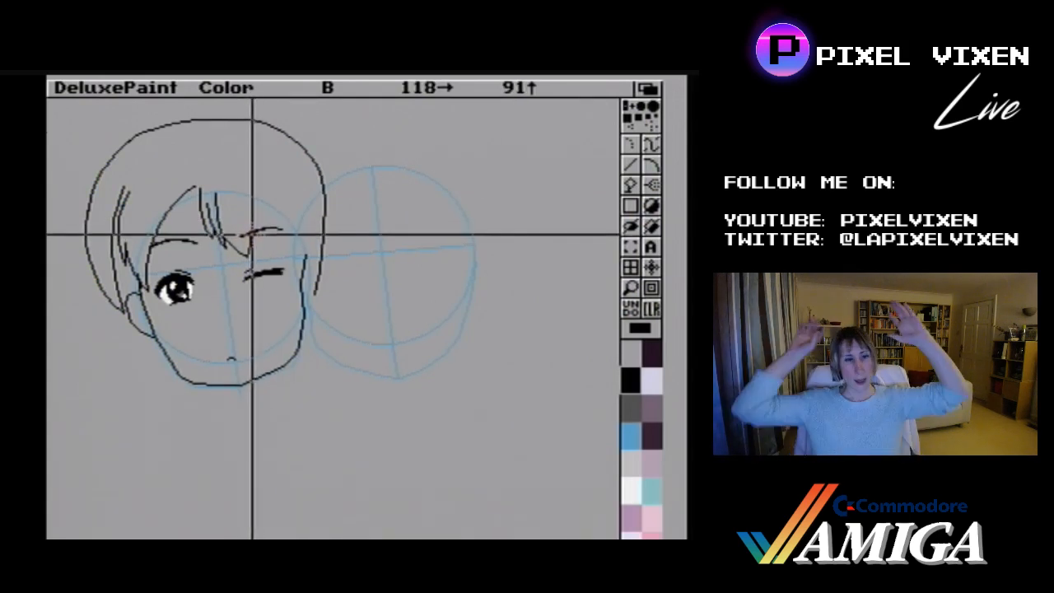
{"action": "left_click_drag", "start_coordinate": [249, 235], "coordinate": [258, 247]}
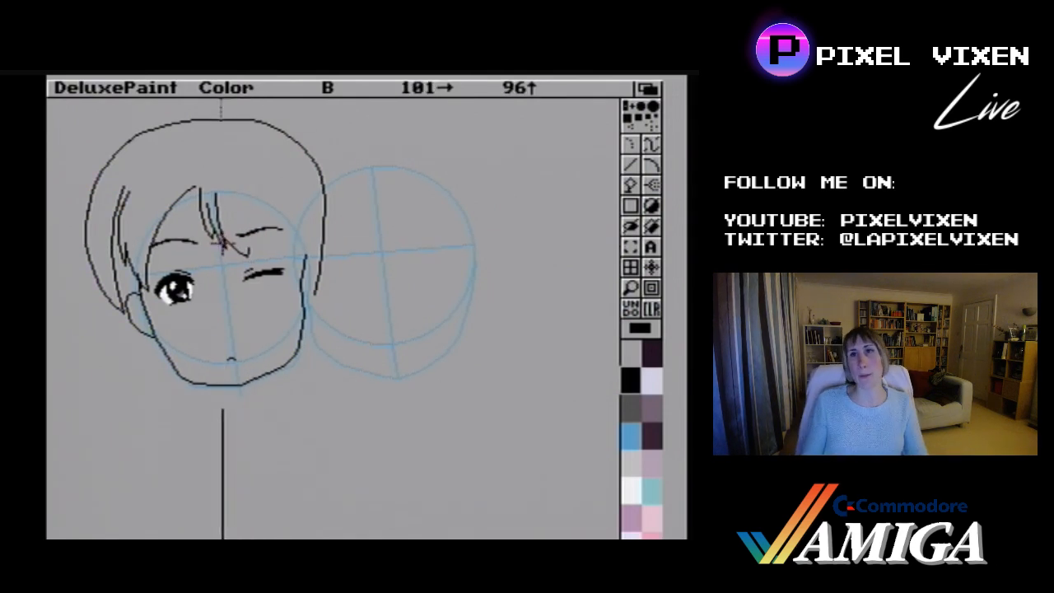
{"action": "left_click_drag", "start_coordinate": [249, 242], "coordinate": [254, 250]}
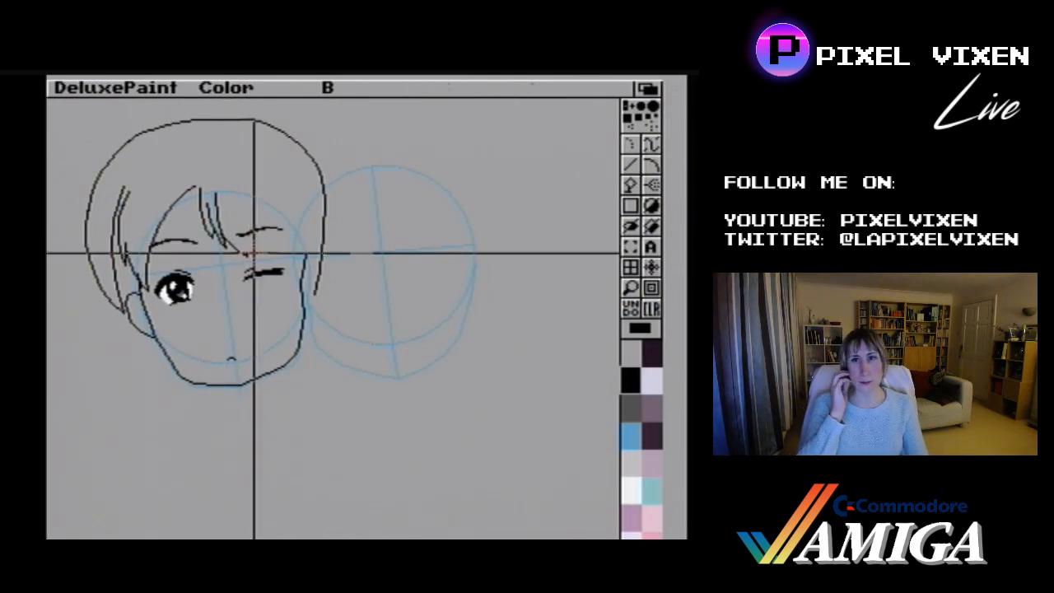
- Redraw the far edge of the fringe lock as a black curve from its tip up across the inner end of the winking eyebrow
{"action": "left_click", "coordinate": [652, 171]}
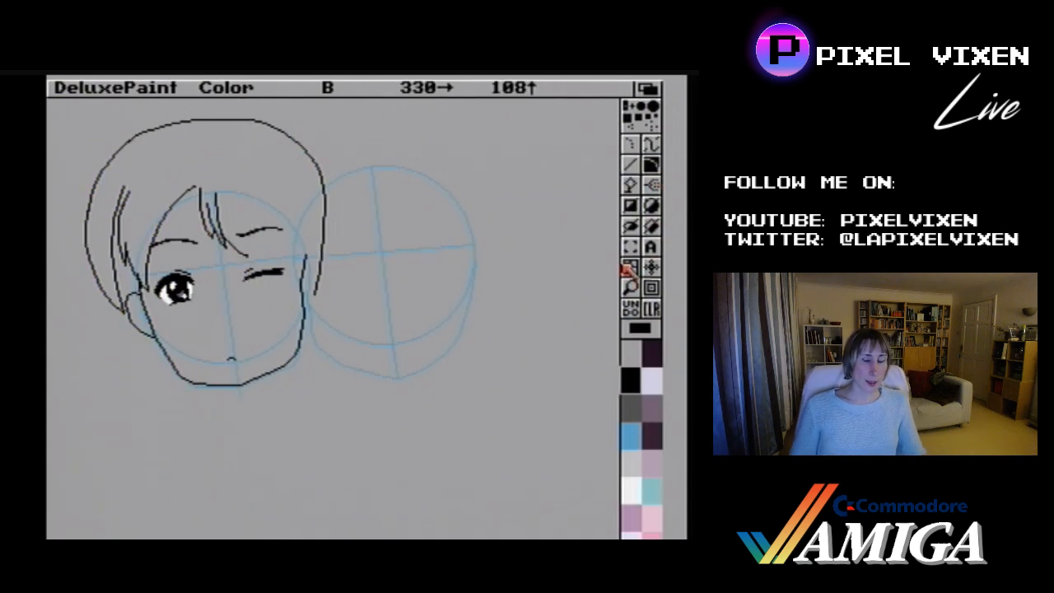
{"action": "key", "text": "v"}
{"action": "key", "text": "q"}
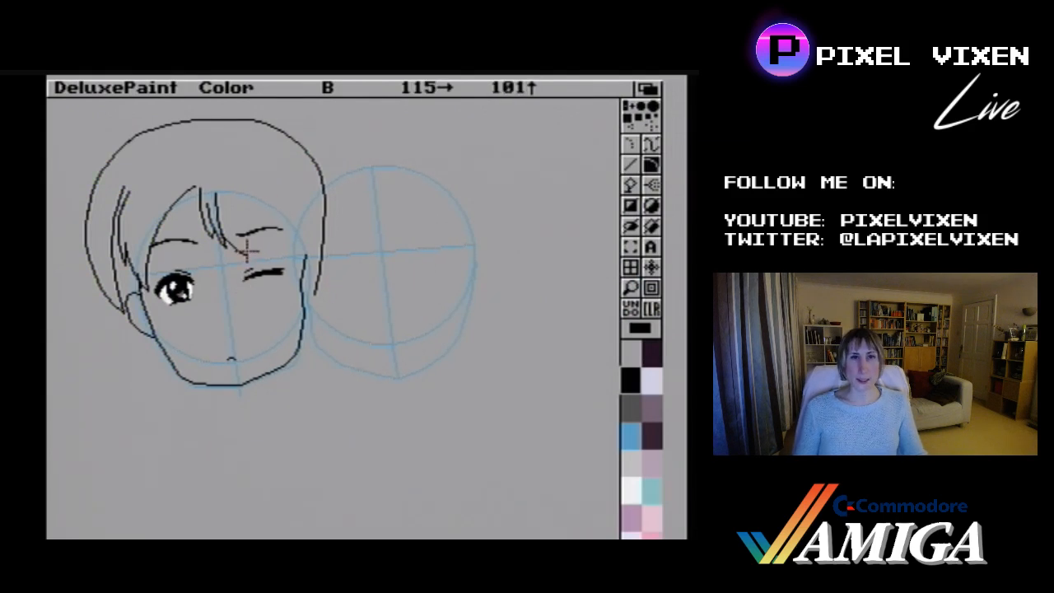
{"action": "left_click_drag", "start_coordinate": [247, 255], "coordinate": [256, 218]}
{"action": "left_click", "coordinate": [258, 219]}
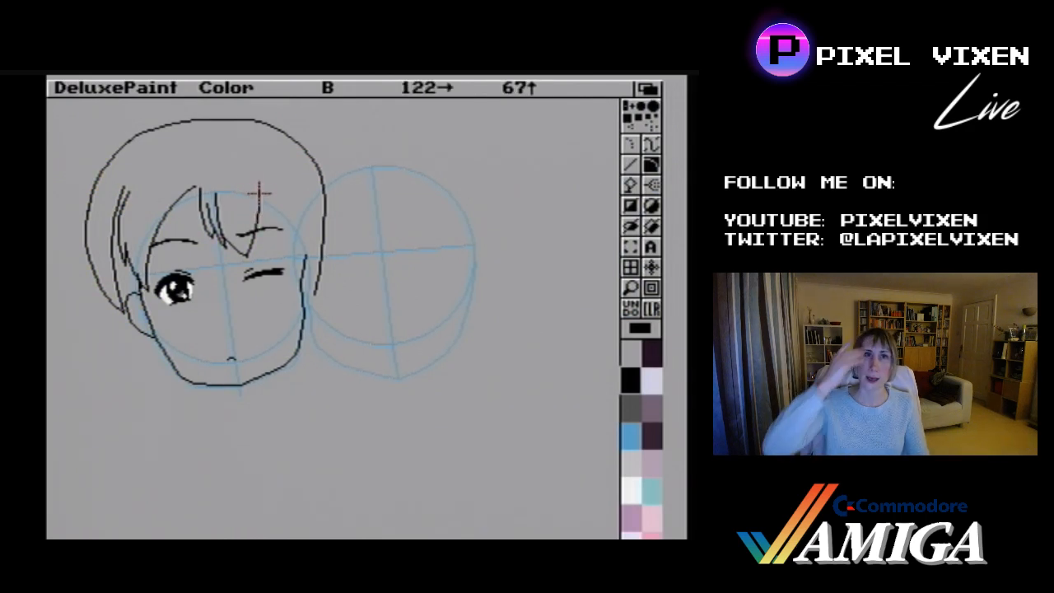
- Draw the near edge of the next fringe lock as a black curve from the previous strand down towards the face outline
{"action": "mouse_move", "coordinate": [258, 194]}
{"action": "left_mouse_down"}
{"action": "mouse_move", "coordinate": [297, 254]}
{"action": "mouse_move", "coordinate": [286, 235]}
{"action": "left_mouse_up"}
{"action": "mouse_move", "coordinate": [285, 238]}
{"action": "left_mouse_down"}
{"action": "mouse_move", "coordinate": [282, 219]}
{"action": "mouse_move", "coordinate": [245, 215]}
{"action": "mouse_move", "coordinate": [272, 226]}
{"action": "left_mouse_up"}
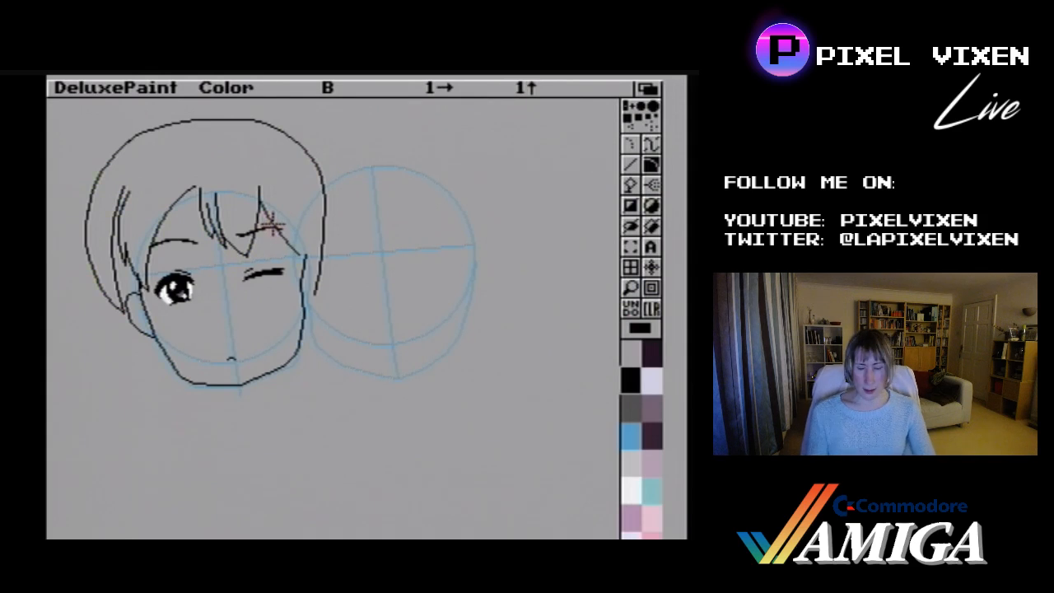
{"action": "left_click", "coordinate": [273, 223]}
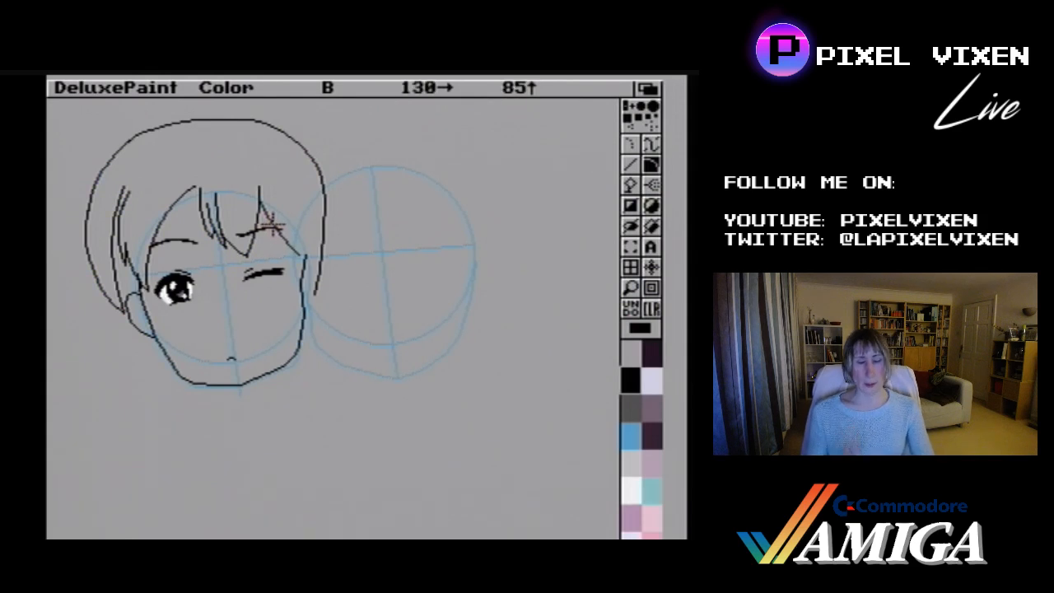
- Draw a long inner hair strand from below the front of the crown down inside the outline, using a short line and a curve
{"action": "left_click", "coordinate": [630, 163]}
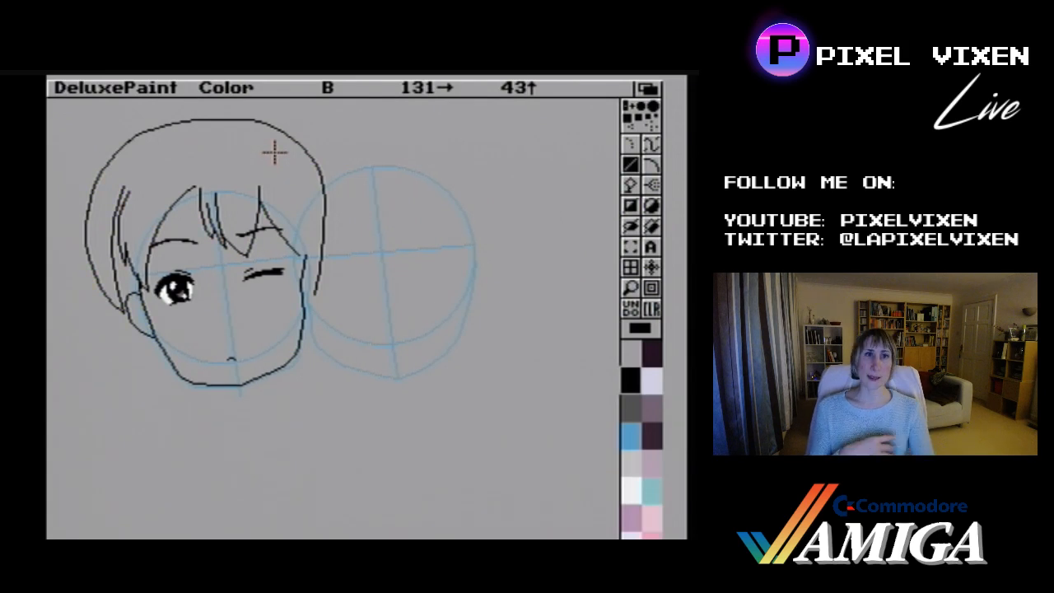
{"action": "left_click_drag", "start_coordinate": [274, 152], "coordinate": [283, 159]}
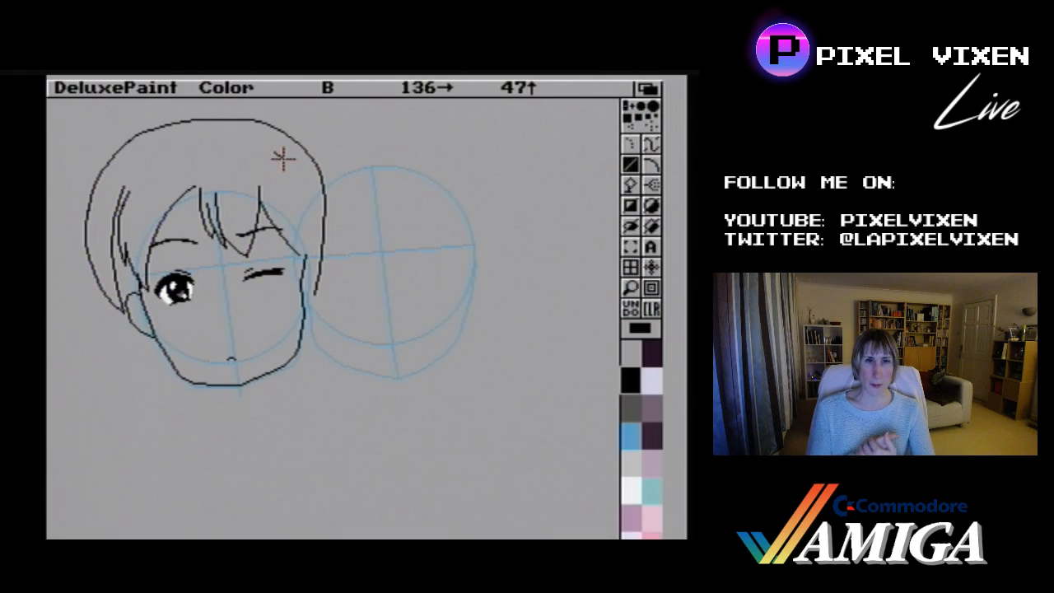
{"action": "left_click", "coordinate": [652, 165]}
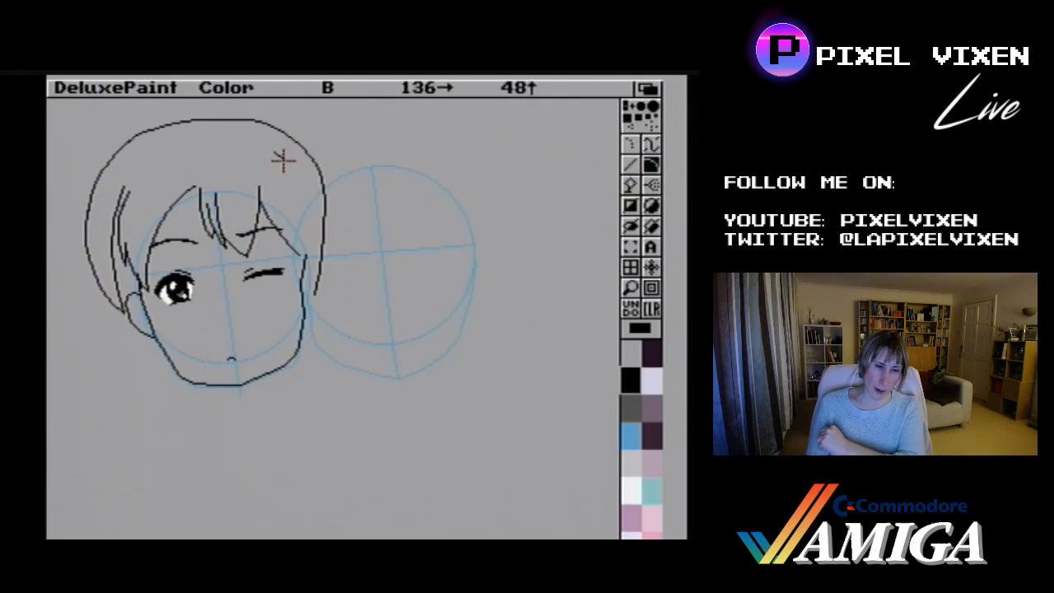
{"action": "left_click_drag", "start_coordinate": [284, 161], "coordinate": [306, 234]}
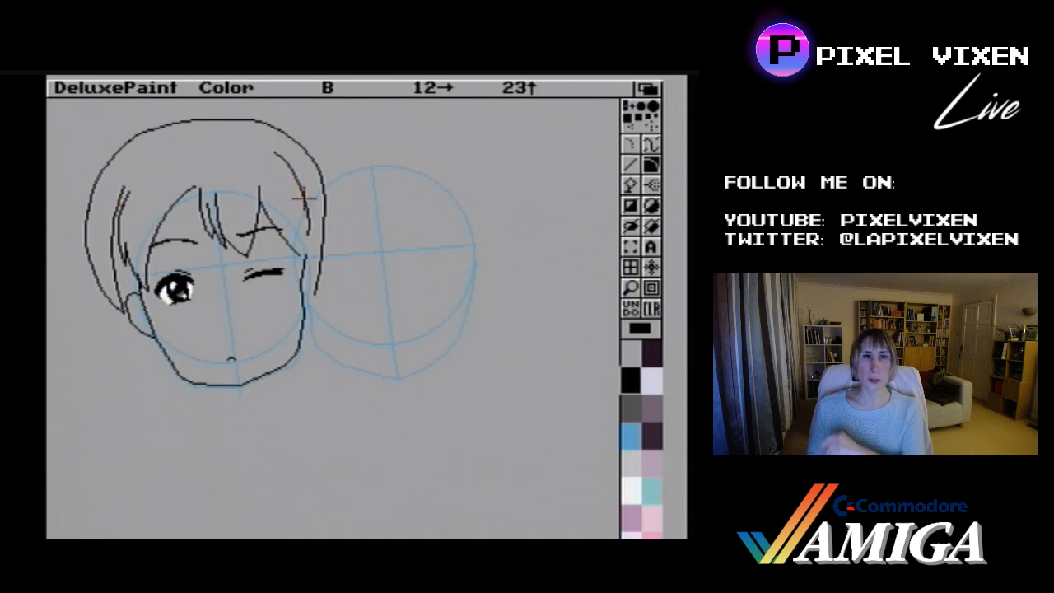
{"action": "left_click", "coordinate": [303, 198]}
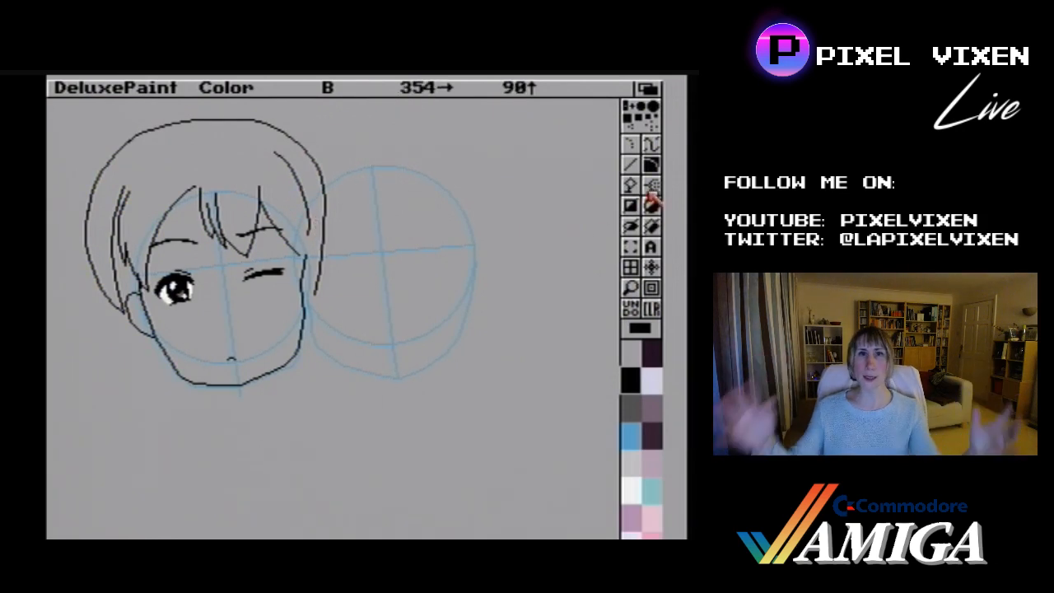
- Close the outer fringe lock by joining its tip to the long inner strand with short black lines
{"action": "left_click", "coordinate": [630, 165]}
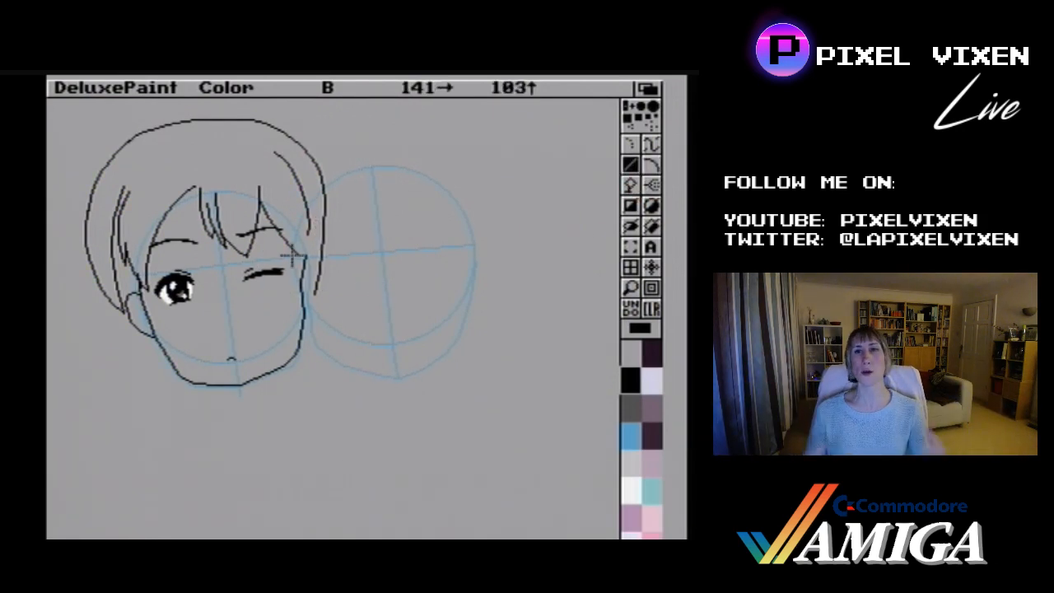
{"action": "mouse_move", "coordinate": [297, 255]}
{"action": "left_mouse_down"}
{"action": "mouse_move", "coordinate": [306, 233]}
{"action": "mouse_move", "coordinate": [303, 245]}
{"action": "left_mouse_up"}
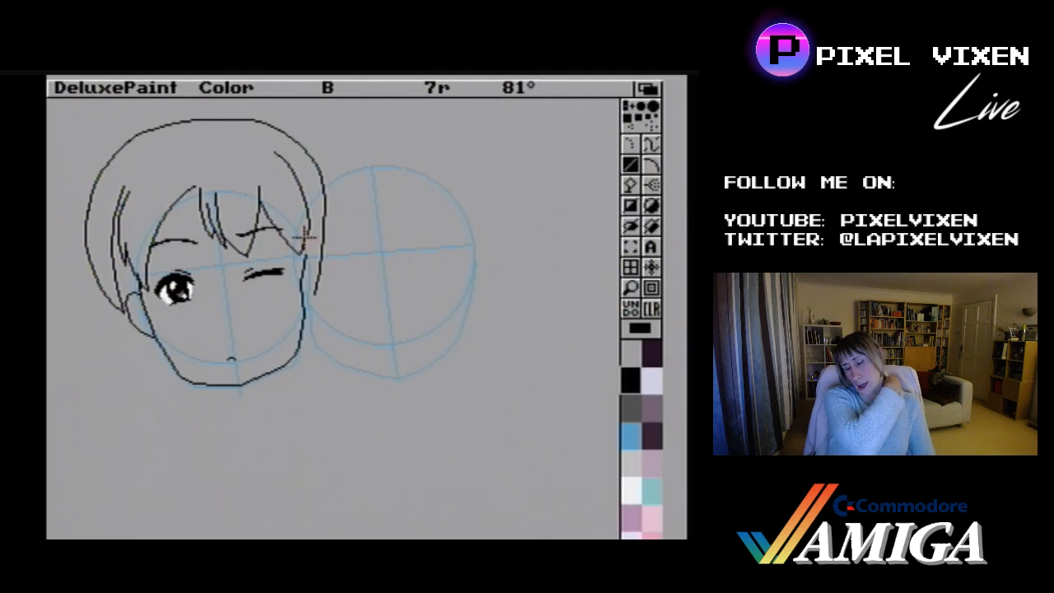
{"action": "left_click_drag", "start_coordinate": [305, 236], "coordinate": [306, 237]}
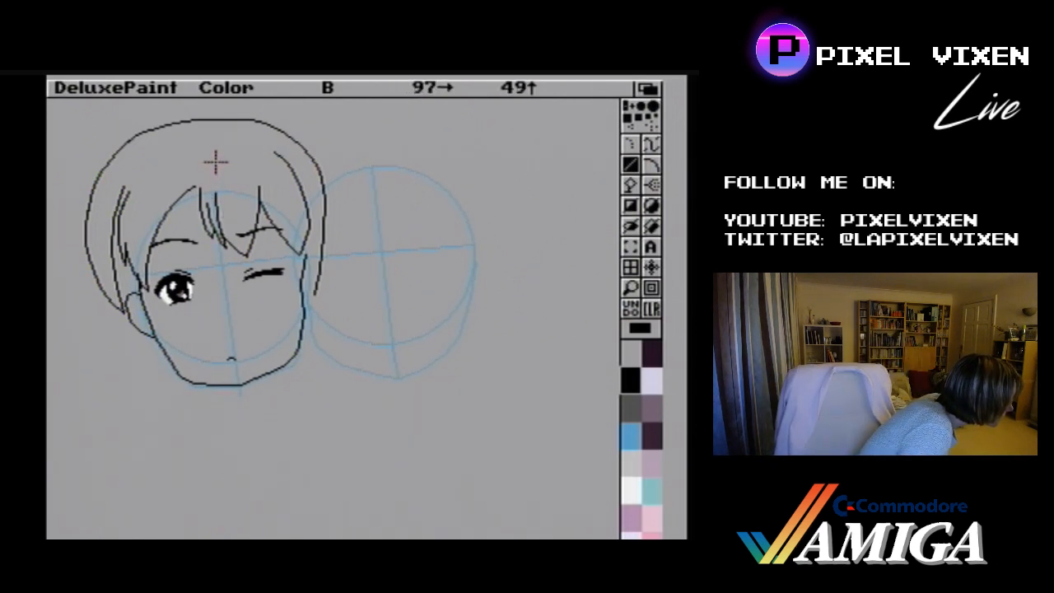
- Extend the central fringe strand upward with black lines to just below the crown
{"action": "left_click_drag", "start_coordinate": [212, 161], "coordinate": [214, 206]}
{"action": "left_click_drag", "start_coordinate": [214, 206], "coordinate": [218, 219]}
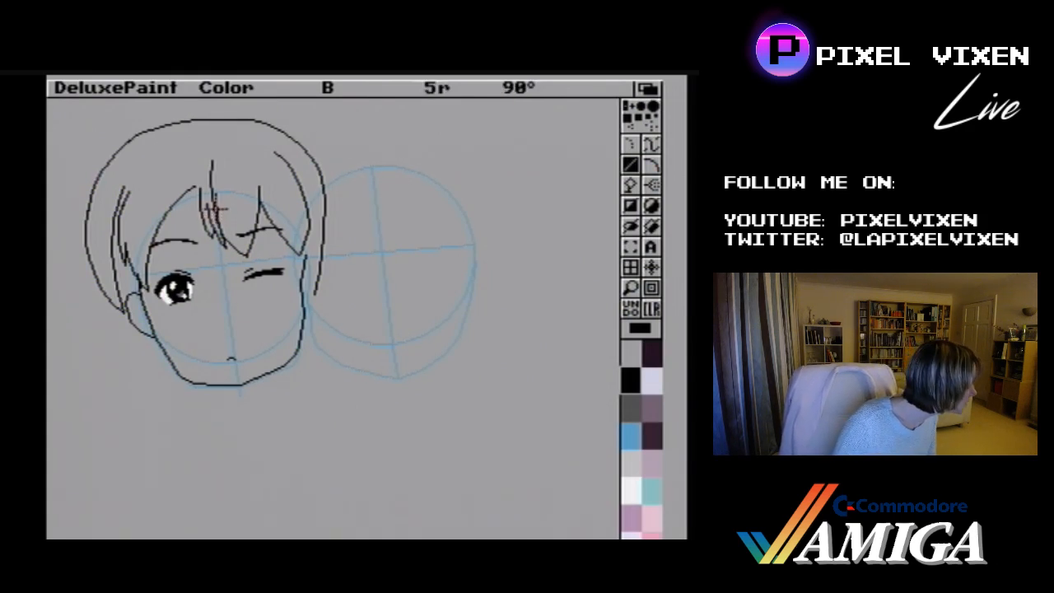
{"action": "left_click_drag", "start_coordinate": [216, 206], "coordinate": [216, 215]}
{"action": "left_click_drag", "start_coordinate": [214, 219], "coordinate": [219, 181]}
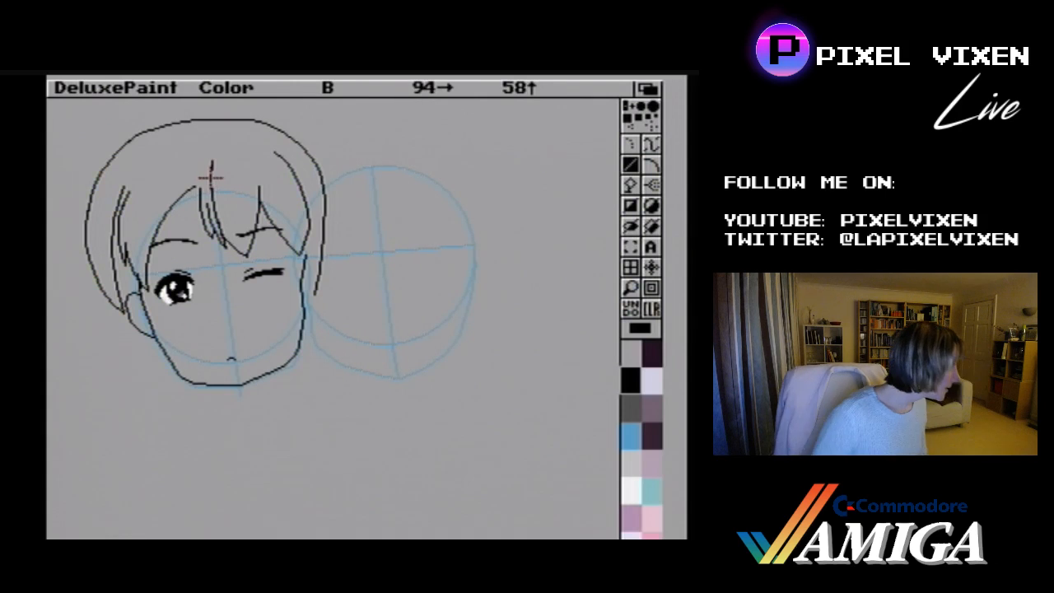
{"action": "left_click_drag", "start_coordinate": [209, 176], "coordinate": [218, 145]}
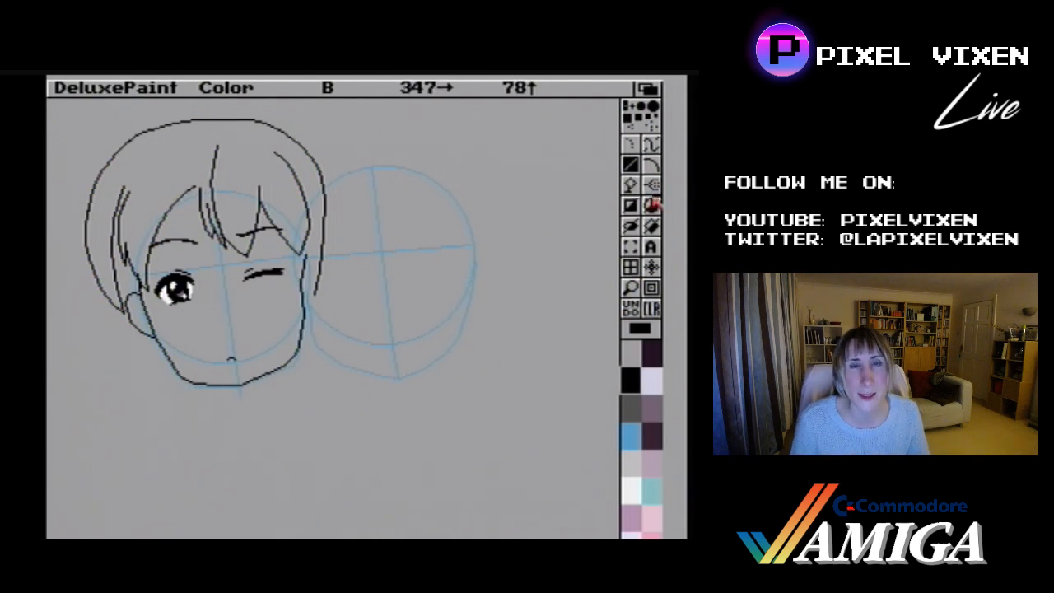
- Erase the upper part of the fringe strand above the open eye's brow and redraw it as a steeper black curve
{"action": "left_click", "coordinate": [651, 166]}
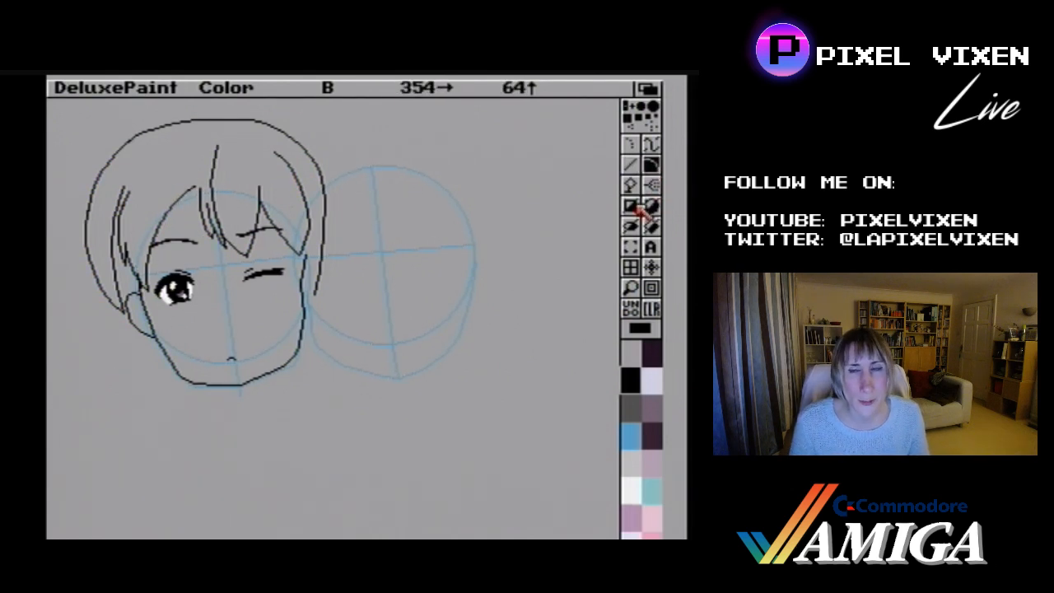
{"action": "left_click", "coordinate": [630, 165]}
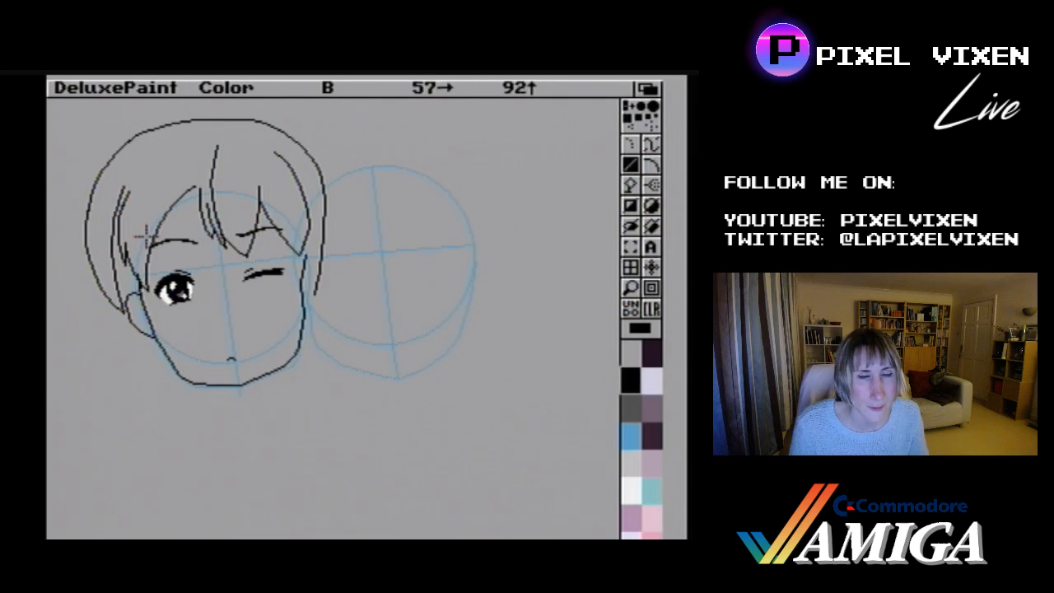
{"action": "left_click_drag", "start_coordinate": [153, 232], "coordinate": [191, 186]}
{"action": "mouse_move", "coordinate": [190, 187]}
{"action": "left_mouse_down"}
{"action": "mouse_move", "coordinate": [199, 187]}
{"action": "mouse_move", "coordinate": [158, 227]}
{"action": "left_mouse_up"}
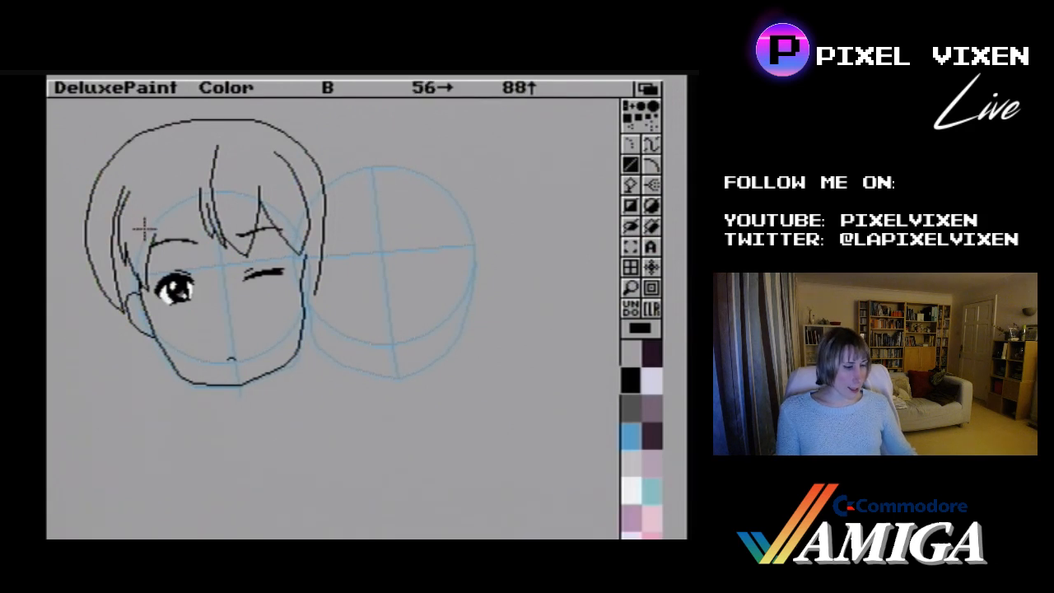
{"action": "mouse_move", "coordinate": [154, 239]}
{"action": "left_mouse_down"}
{"action": "mouse_move", "coordinate": [153, 229]}
{"action": "mouse_move", "coordinate": [151, 239]}
{"action": "left_mouse_up"}
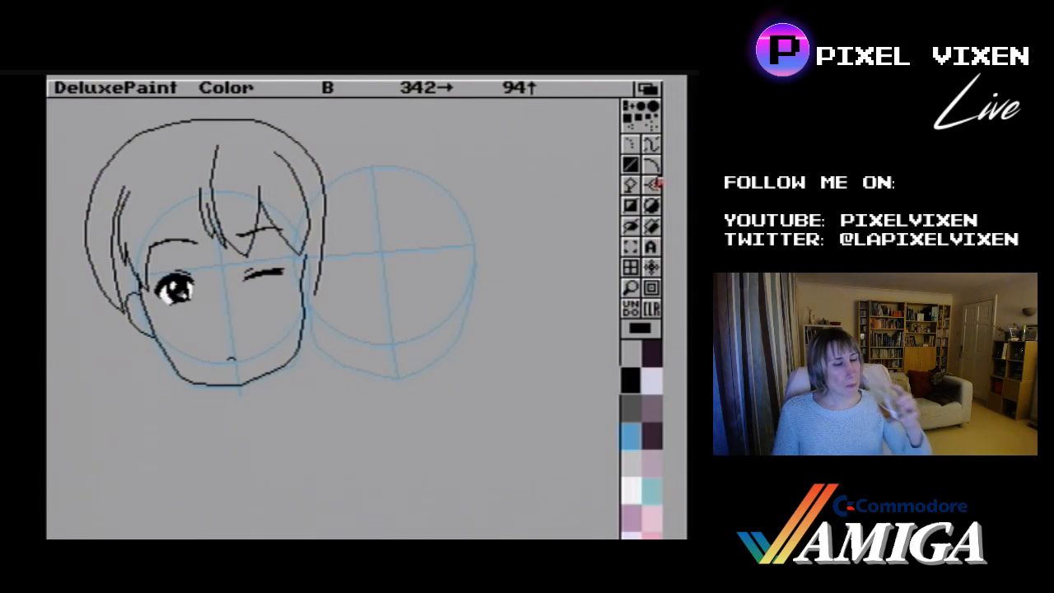
{"action": "left_click", "coordinate": [650, 165]}
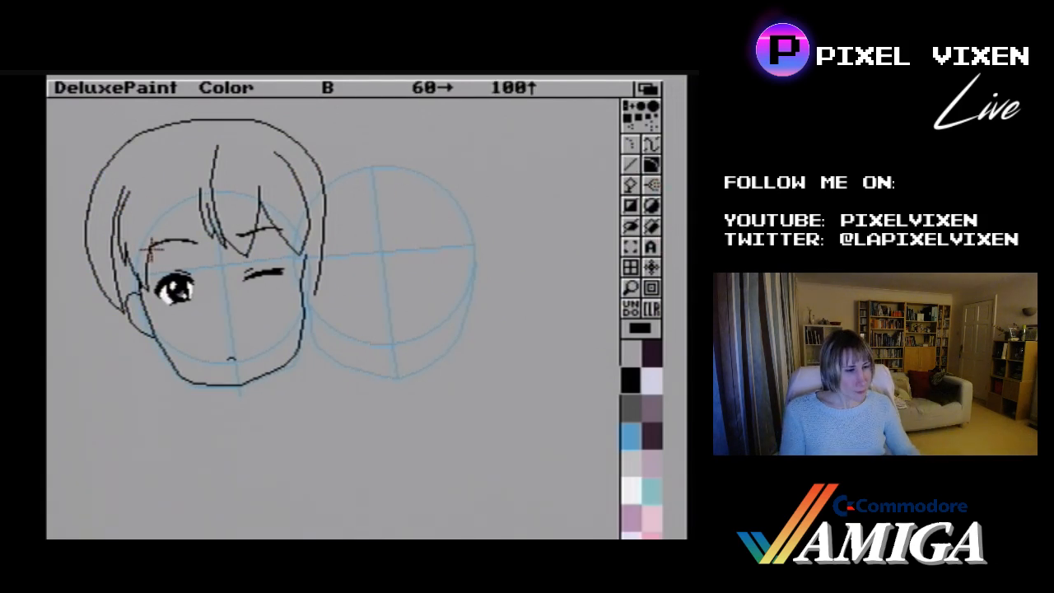
{"action": "left_click_drag", "start_coordinate": [152, 245], "coordinate": [163, 209]}
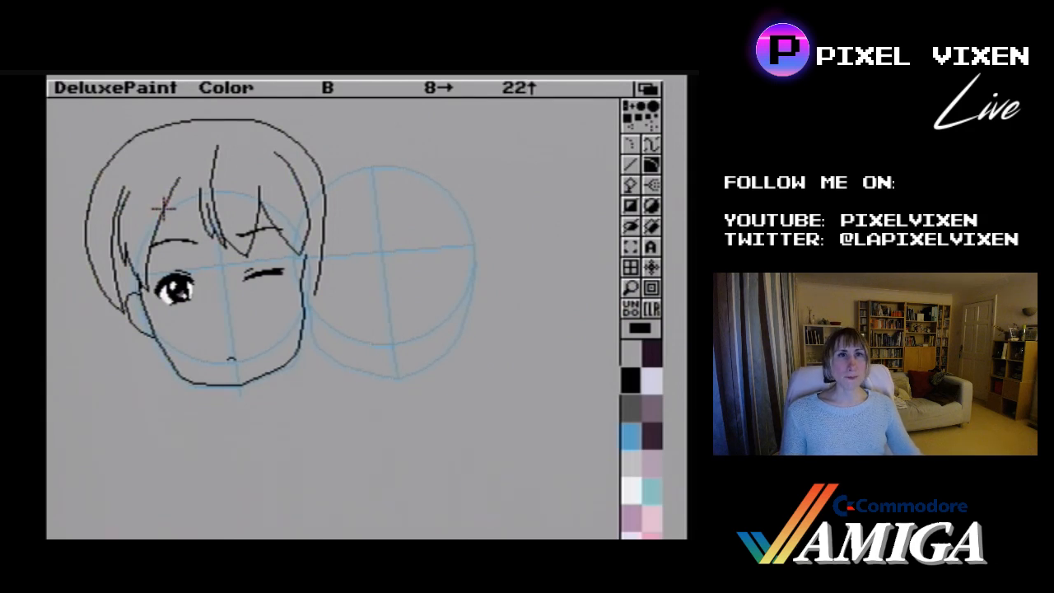
{"action": "left_click", "coordinate": [164, 209]}
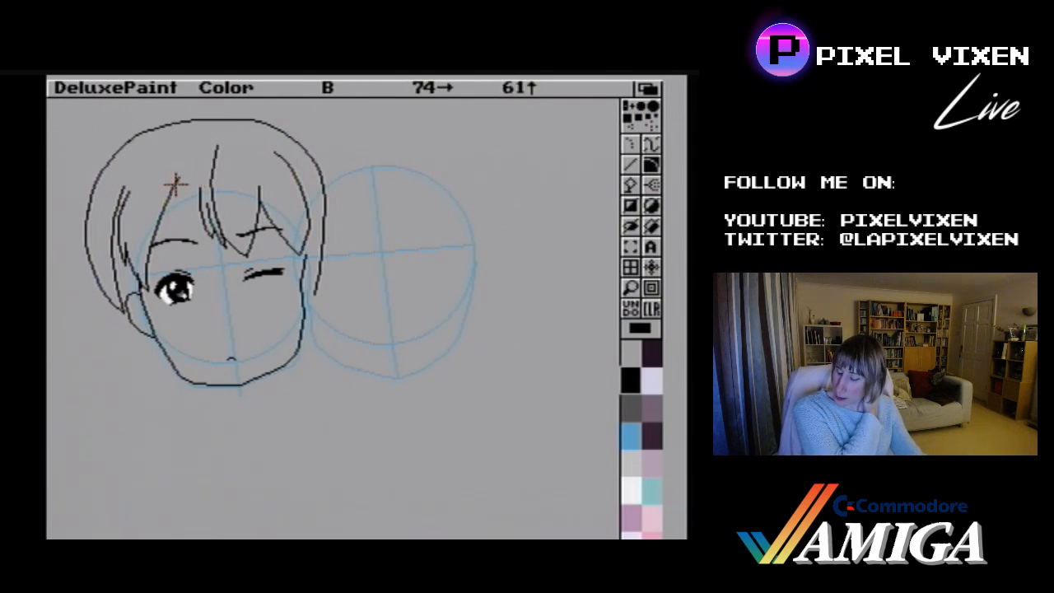
- Erase the top end of that fringe strand and redraw it as a black curve bending towards the central strand
{"action": "left_click", "coordinate": [636, 209]}
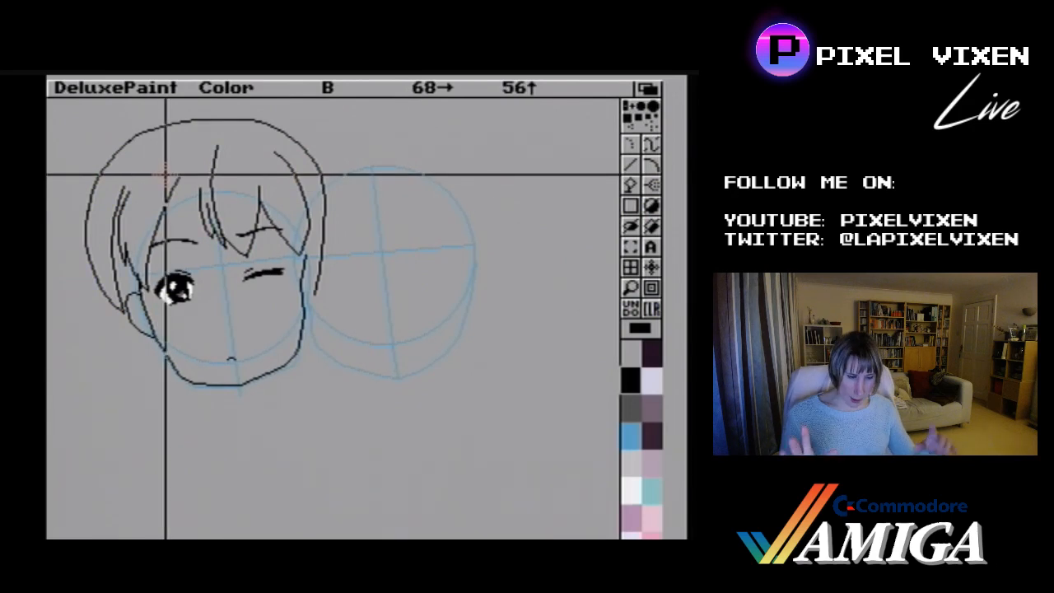
{"action": "mouse_move", "coordinate": [166, 174]}
{"action": "left_mouse_down"}
{"action": "mouse_move", "coordinate": [215, 196]}
{"action": "mouse_move", "coordinate": [154, 193]}
{"action": "mouse_move", "coordinate": [191, 198]}
{"action": "left_mouse_up"}
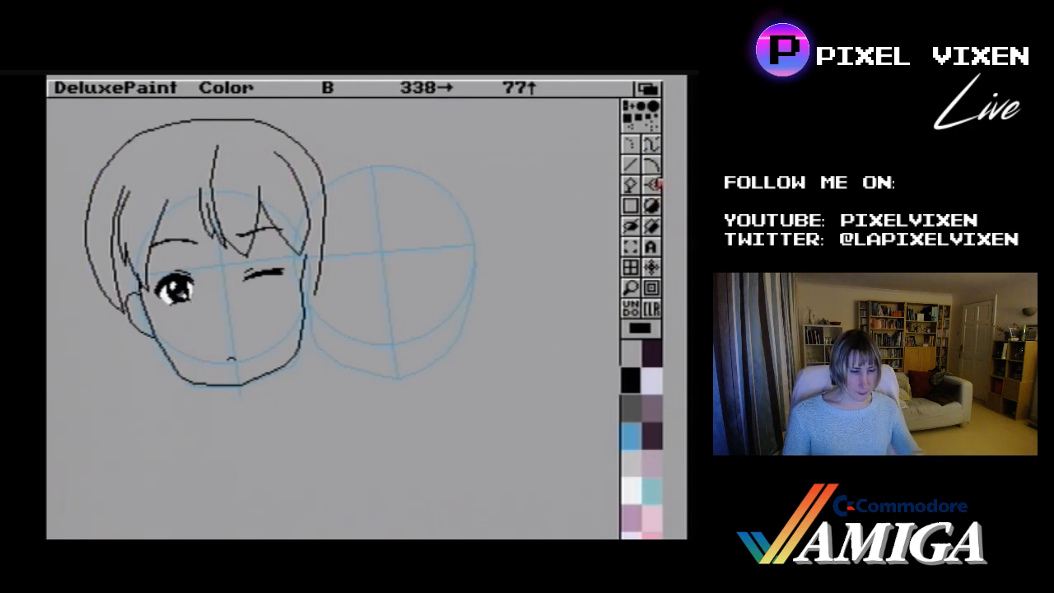
{"action": "left_click", "coordinate": [651, 165]}
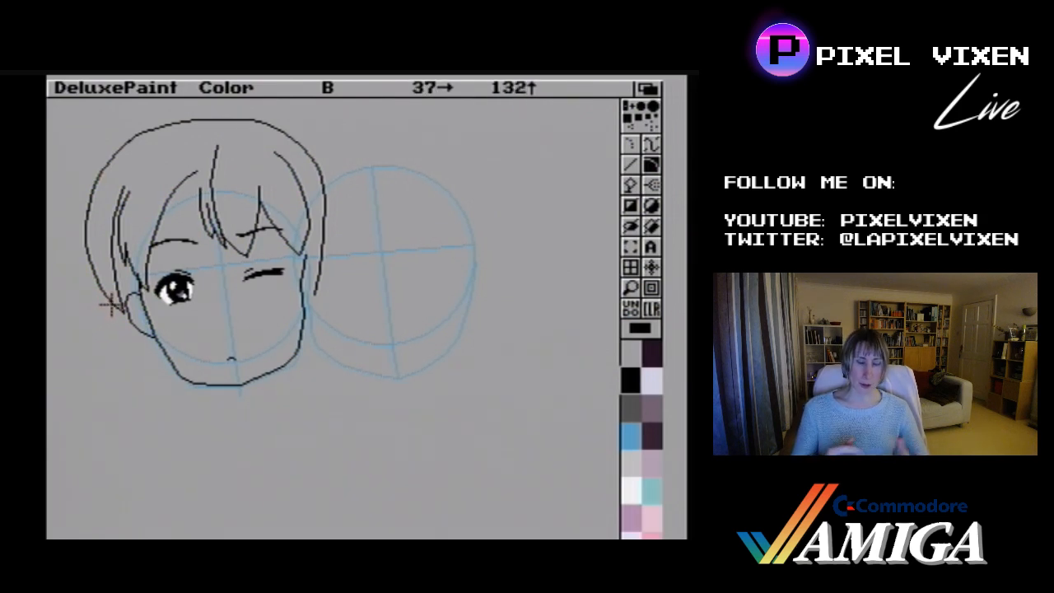
{"action": "left_click", "coordinate": [630, 165]}
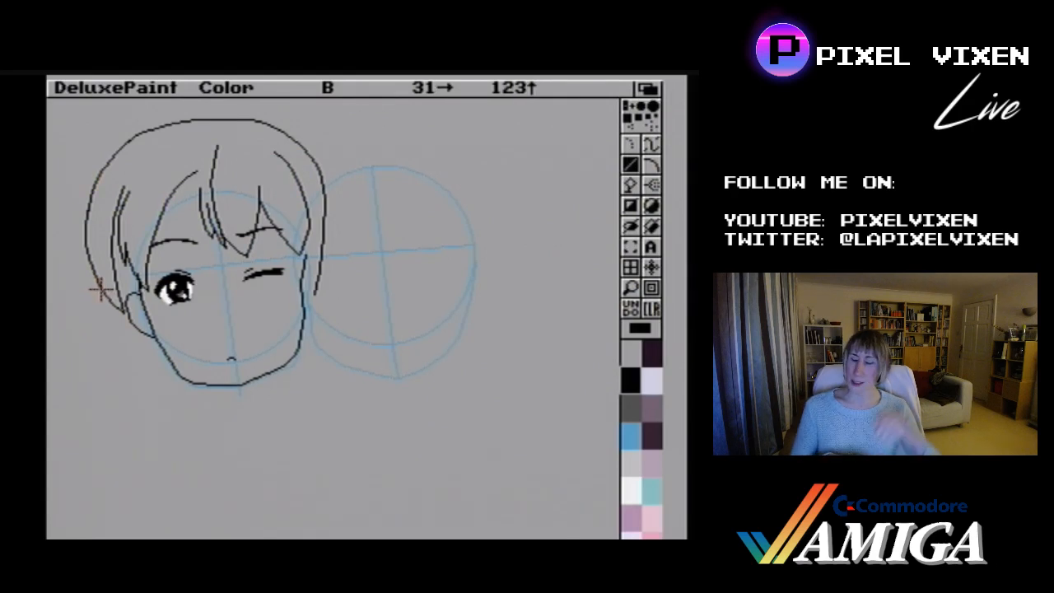
{"action": "left_click_drag", "start_coordinate": [103, 293], "coordinate": [143, 375]}
{"action": "key", "text": "u"}
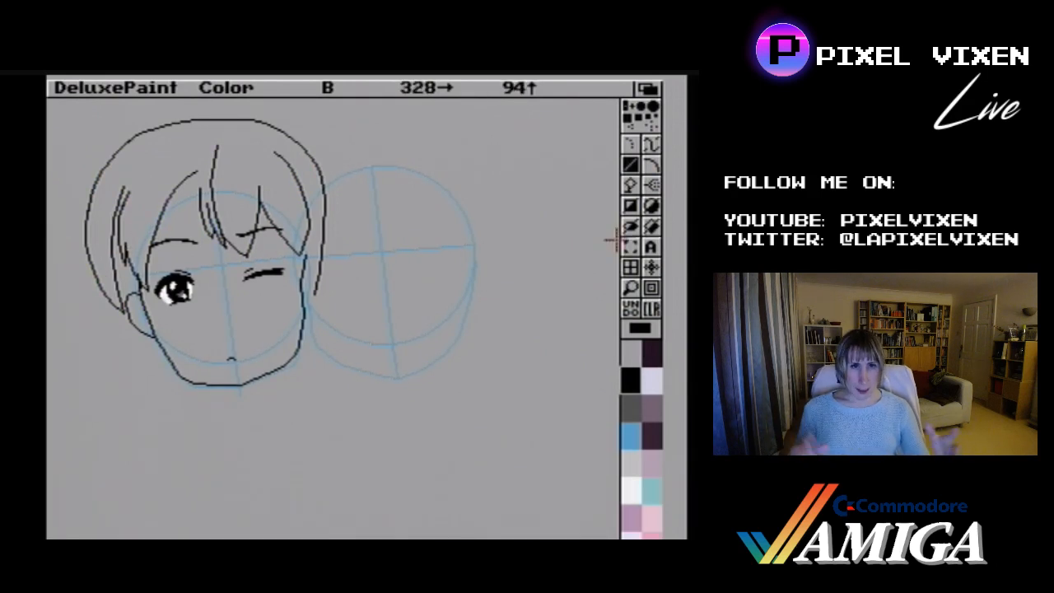
- Erase the doubled upper ends of the strands beside the open eye and redraw them as one black strand with a short branch
{"action": "left_click", "coordinate": [630, 205]}
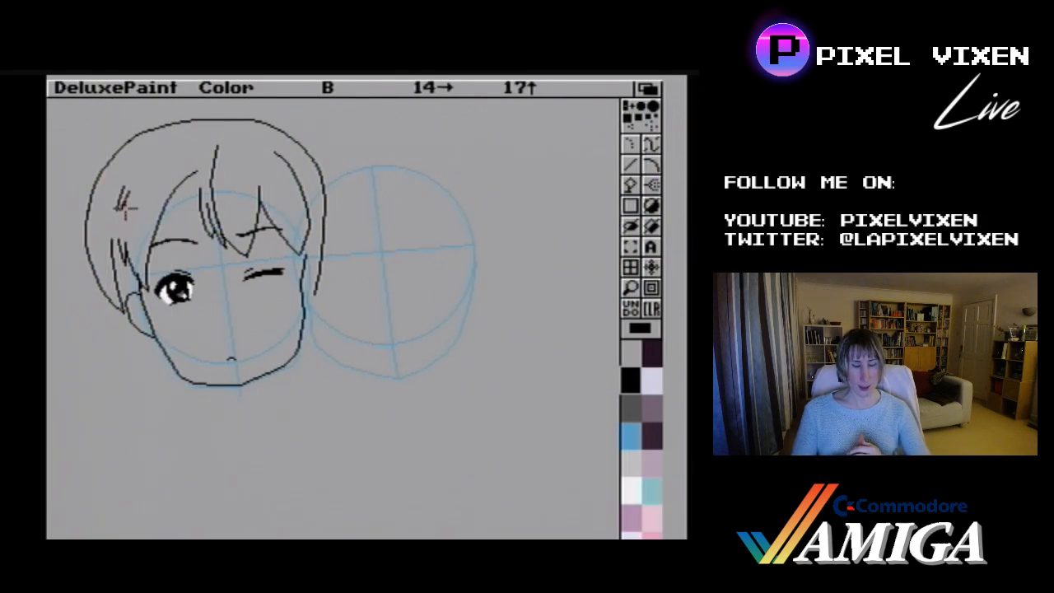
{"action": "left_click_drag", "start_coordinate": [138, 192], "coordinate": [138, 182]}
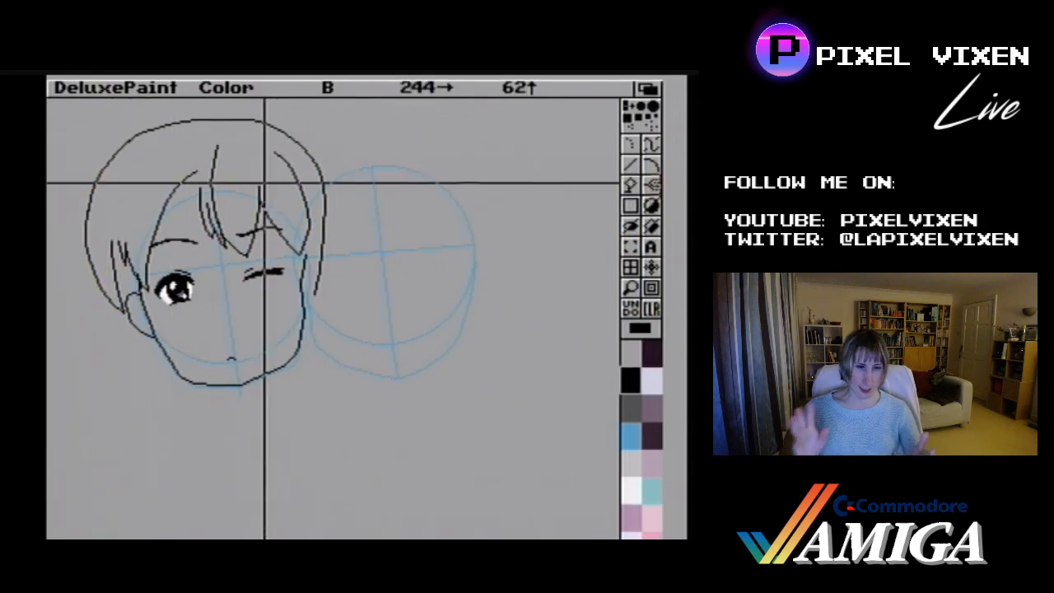
{"action": "left_click", "coordinate": [629, 163]}
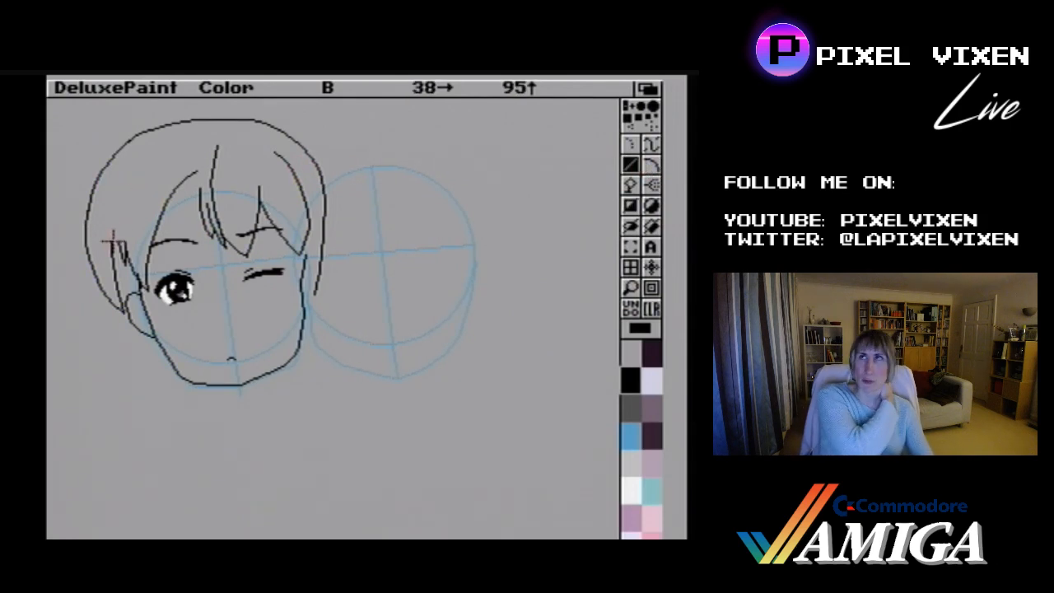
{"action": "left_click_drag", "start_coordinate": [112, 238], "coordinate": [124, 183]}
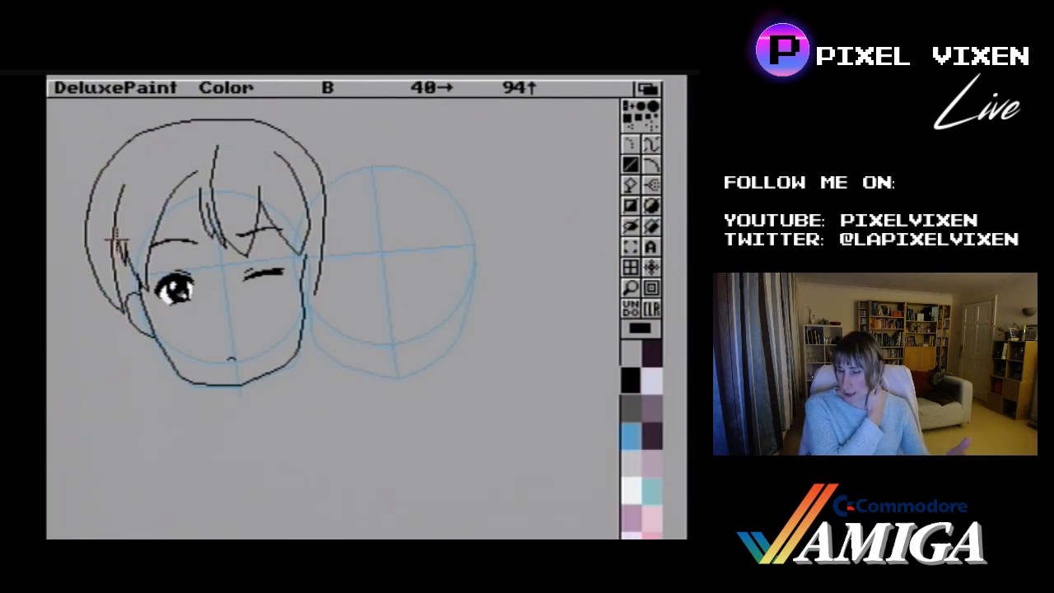
{"action": "left_click_drag", "start_coordinate": [117, 240], "coordinate": [117, 227]}
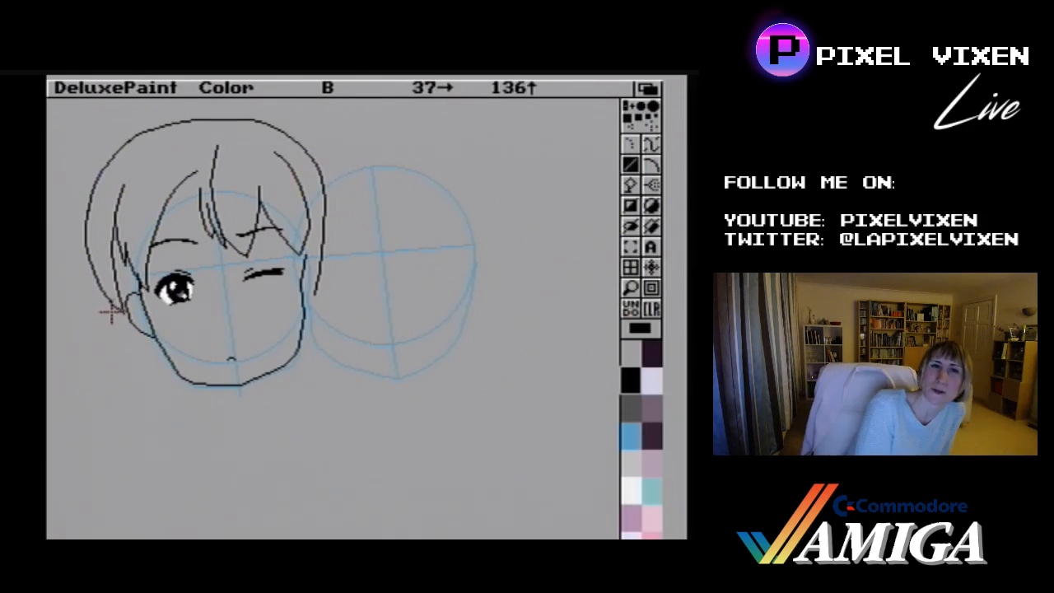
- Draw a long fork-tipped lock from the outer hair edge past the ear to below the jaw, and add thin strands over the ear
{"action": "left_click_drag", "start_coordinate": [109, 300], "coordinate": [163, 354]}
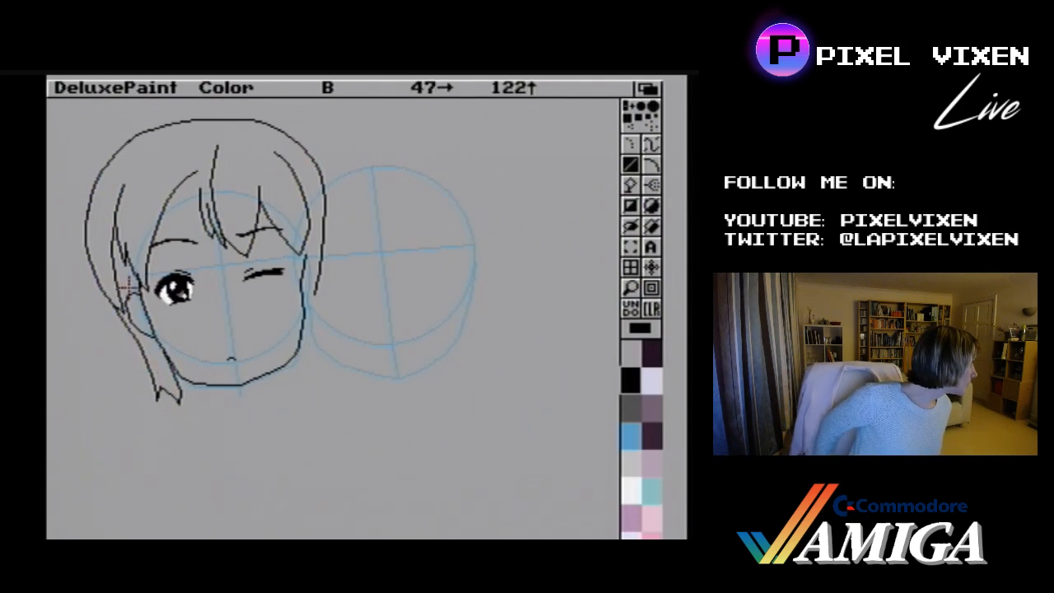
{"action": "mouse_move", "coordinate": [123, 280]}
{"action": "left_mouse_down"}
{"action": "mouse_move", "coordinate": [136, 327]}
{"action": "mouse_move", "coordinate": [164, 359]}
{"action": "left_mouse_up"}
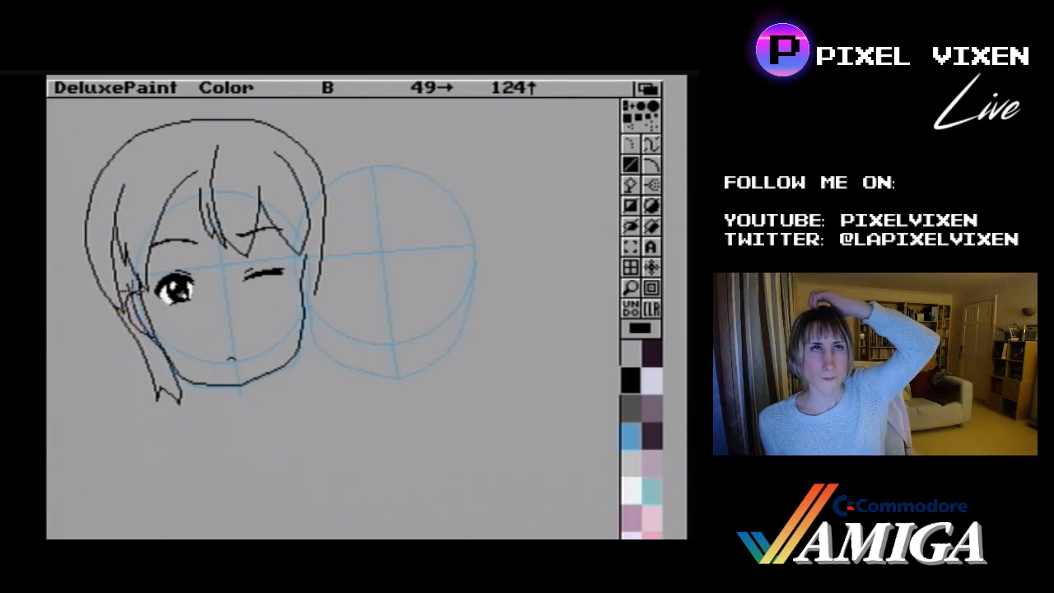
- Magnify the face, clean up the pixels at the earlobe, and extend the strand above the ear up to the outer strand
{"action": "left_click", "coordinate": [630, 288]}
{"action": "left_click", "coordinate": [200, 301]}
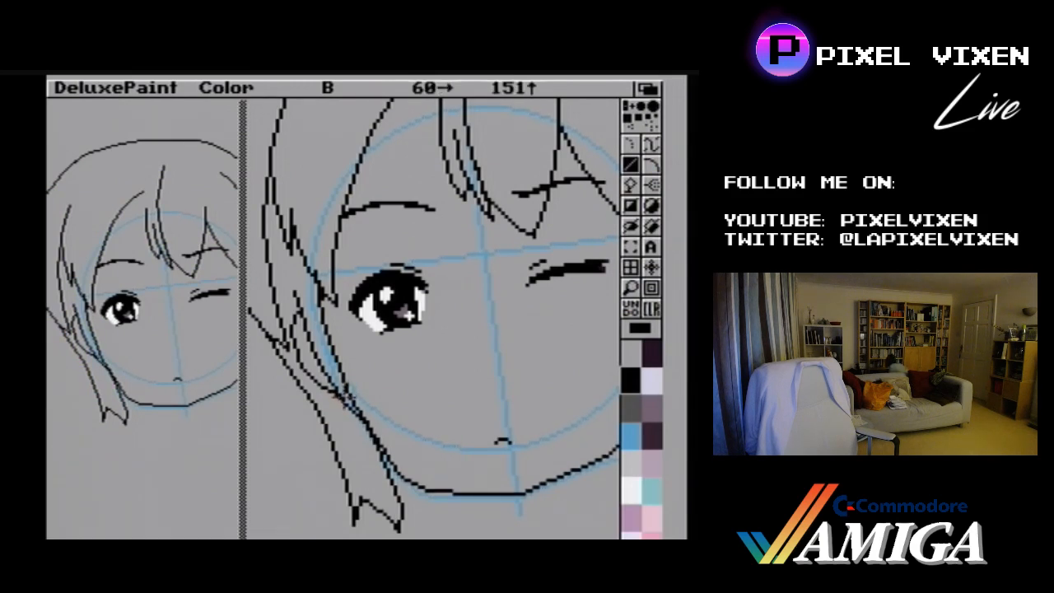
{"action": "left_click_drag", "start_coordinate": [339, 401], "coordinate": [341, 402]}
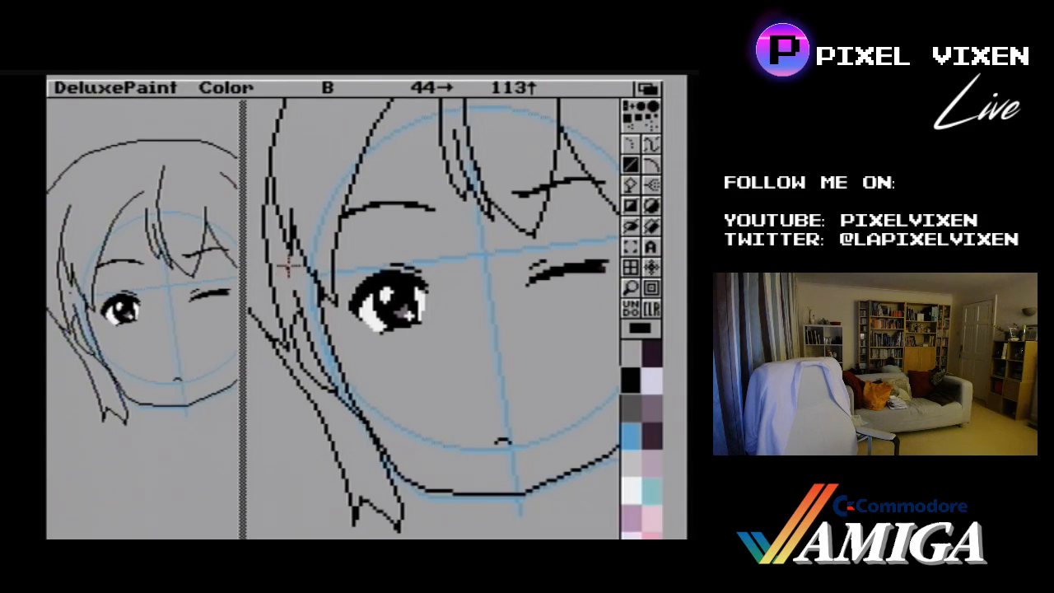
{"action": "left_click_drag", "start_coordinate": [285, 269], "coordinate": [289, 289]}
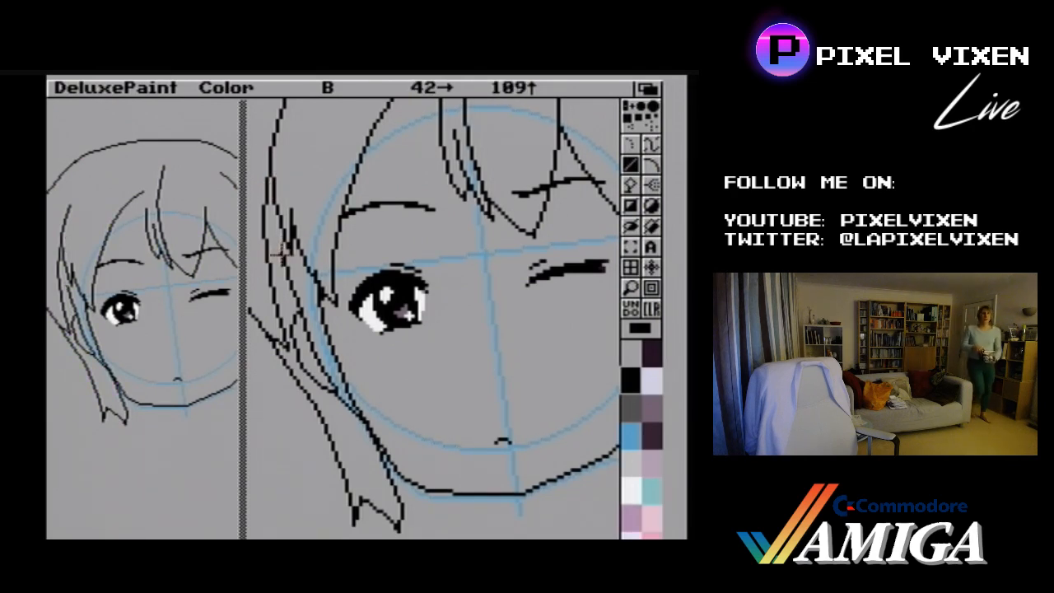
{"action": "left_click_drag", "start_coordinate": [282, 259], "coordinate": [274, 234]}
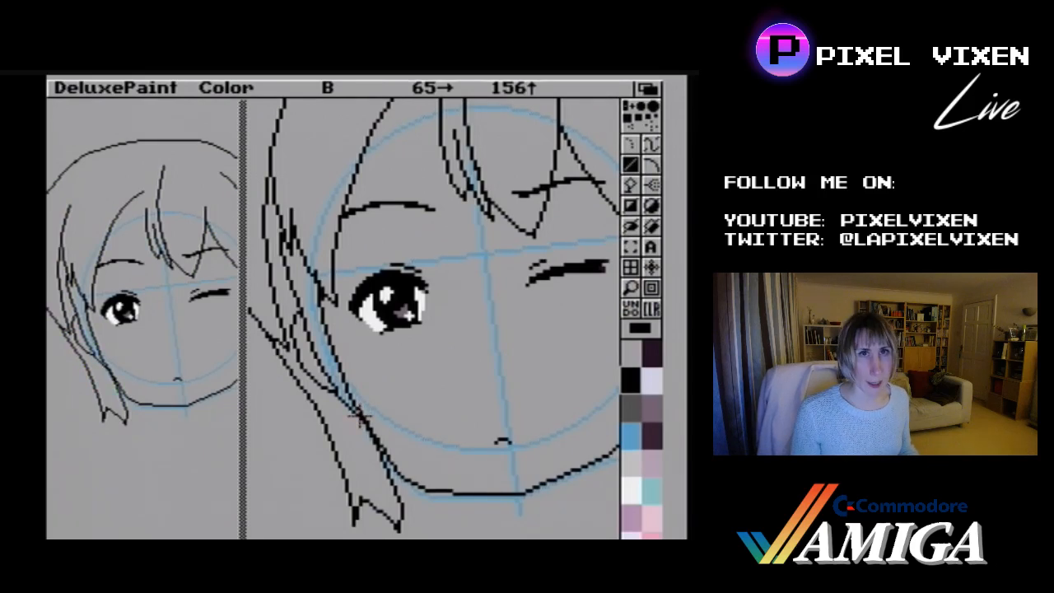
- Draw a small pointed strand tip from the earlobe across the jawline and clear the overlapping face-outline pixels
{"action": "left_click_drag", "start_coordinate": [360, 421], "coordinate": [347, 389]}
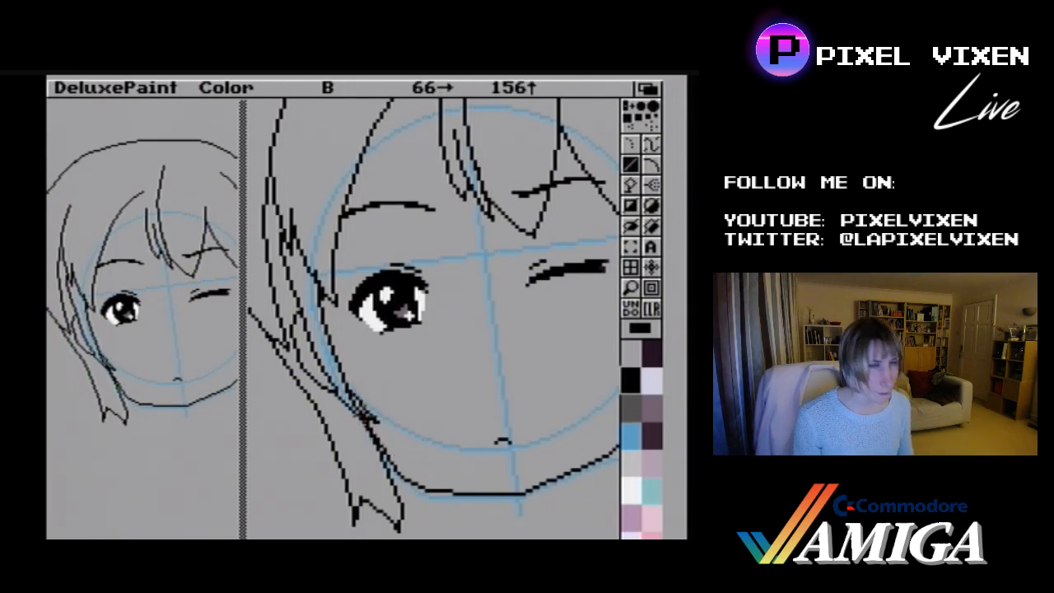
{"action": "left_click", "coordinate": [368, 419]}
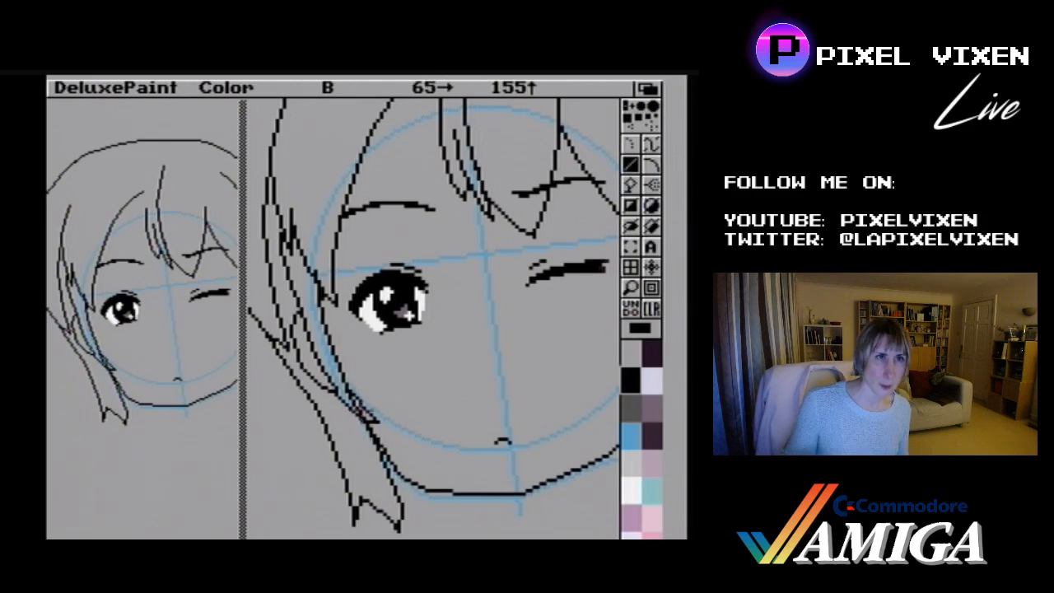
{"action": "left_click_drag", "start_coordinate": [365, 417], "coordinate": [355, 400]}
{"action": "left_click_drag", "start_coordinate": [355, 400], "coordinate": [354, 402]}
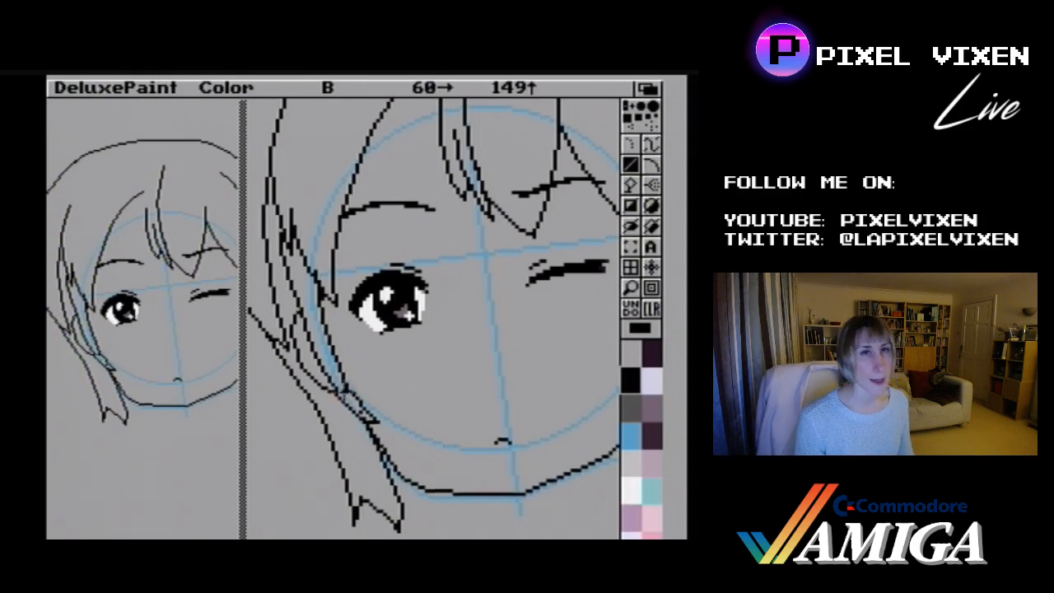
{"action": "left_click_drag", "start_coordinate": [337, 390], "coordinate": [347, 394]}
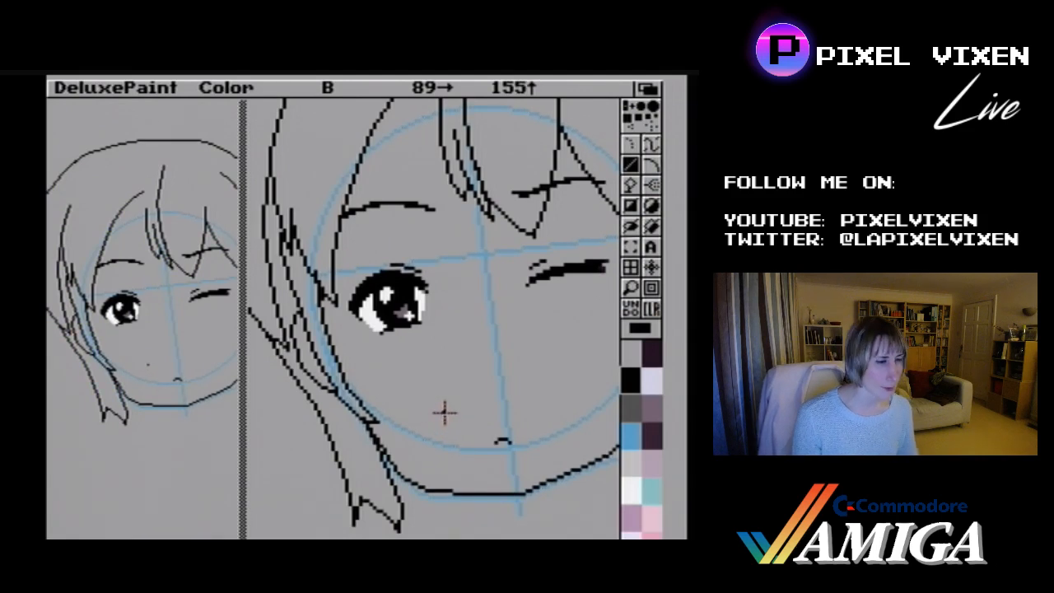
{"action": "left_click", "coordinate": [450, 404]}
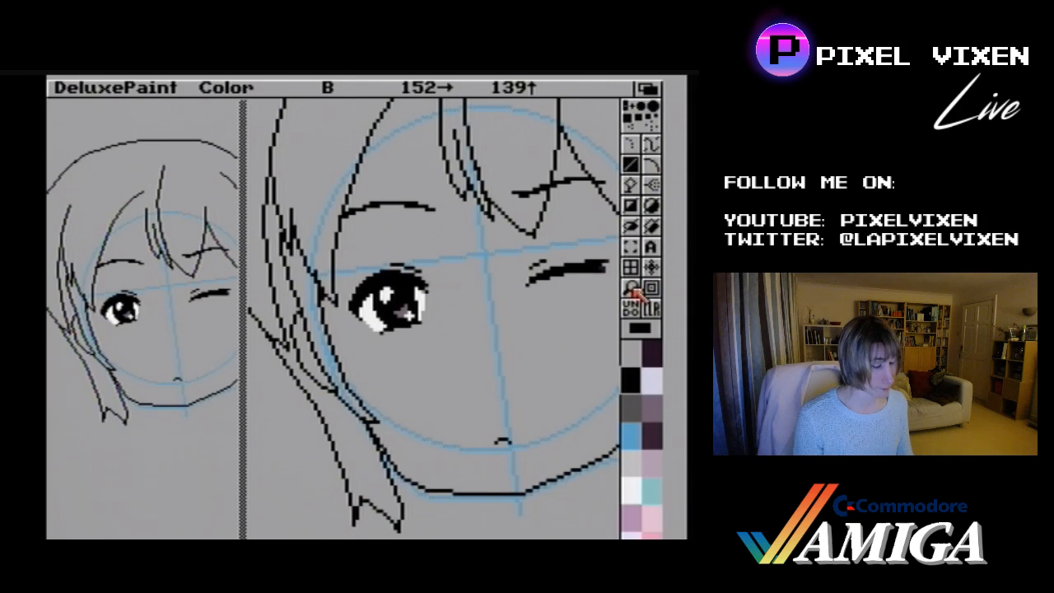
- Fill the enclosed ear area with the pale lilac palette colour
{"action": "left_click", "coordinate": [634, 187]}
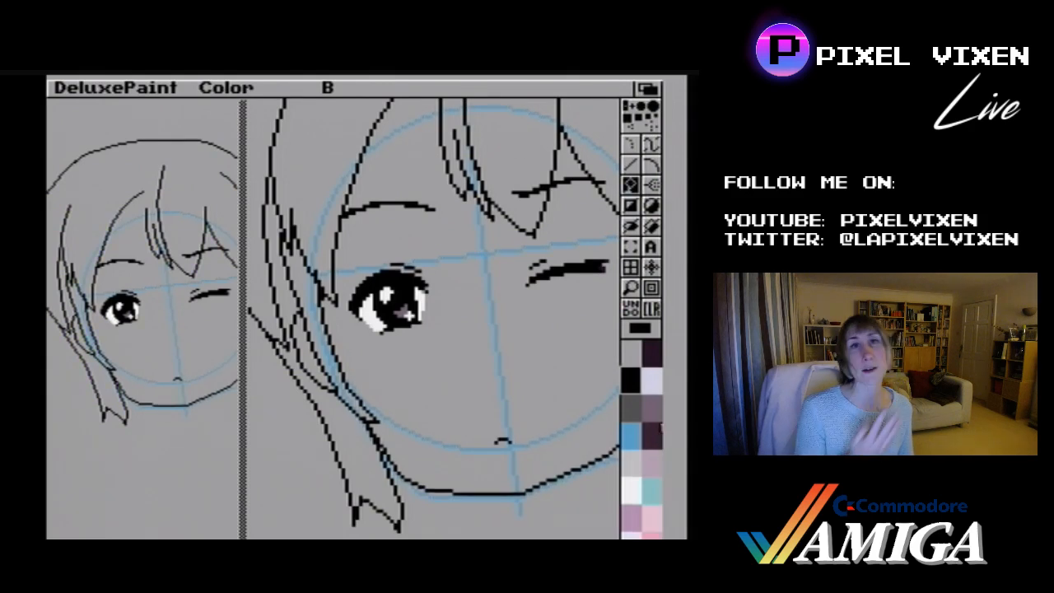
{"action": "left_click", "coordinate": [650, 379]}
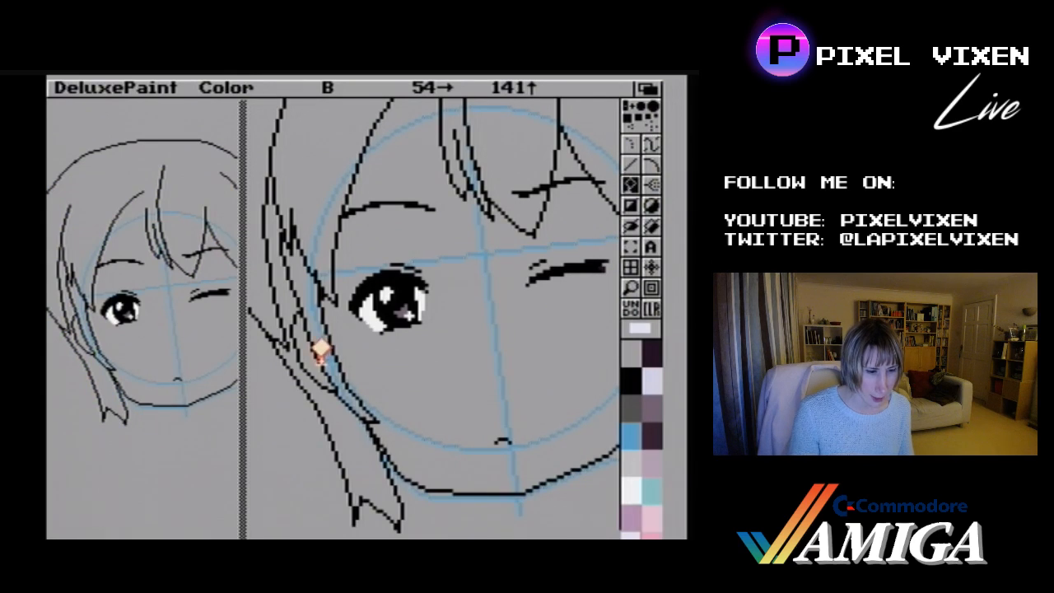
{"action": "mouse_move", "coordinate": [319, 350]}
{"action": "left_mouse_down"}
{"action": "mouse_move", "coordinate": [322, 341]}
{"action": "mouse_move", "coordinate": [309, 346]}
{"action": "left_mouse_up"}
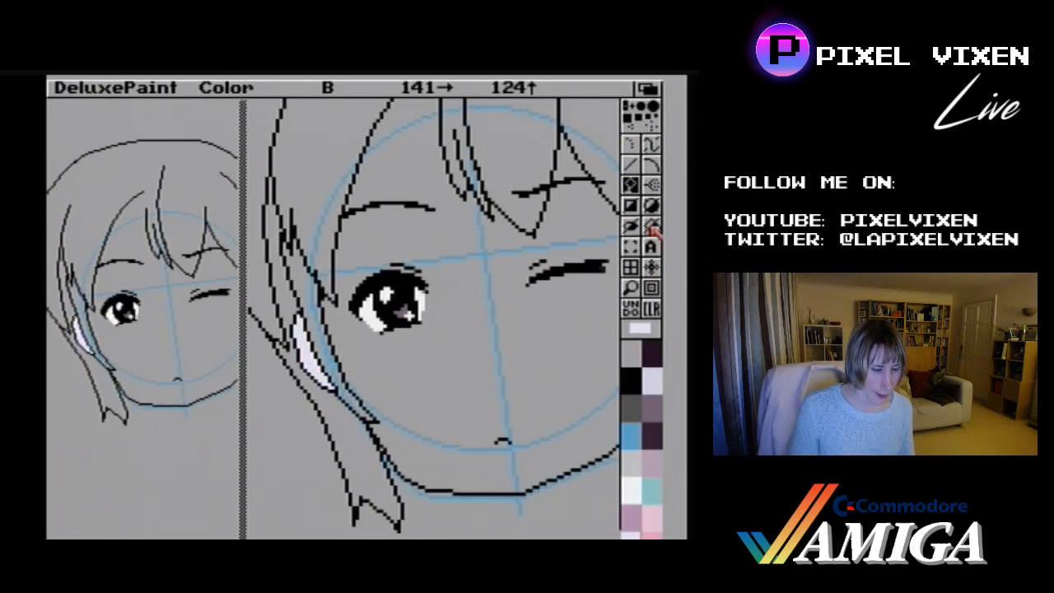
{"action": "left_click", "coordinate": [630, 164]}
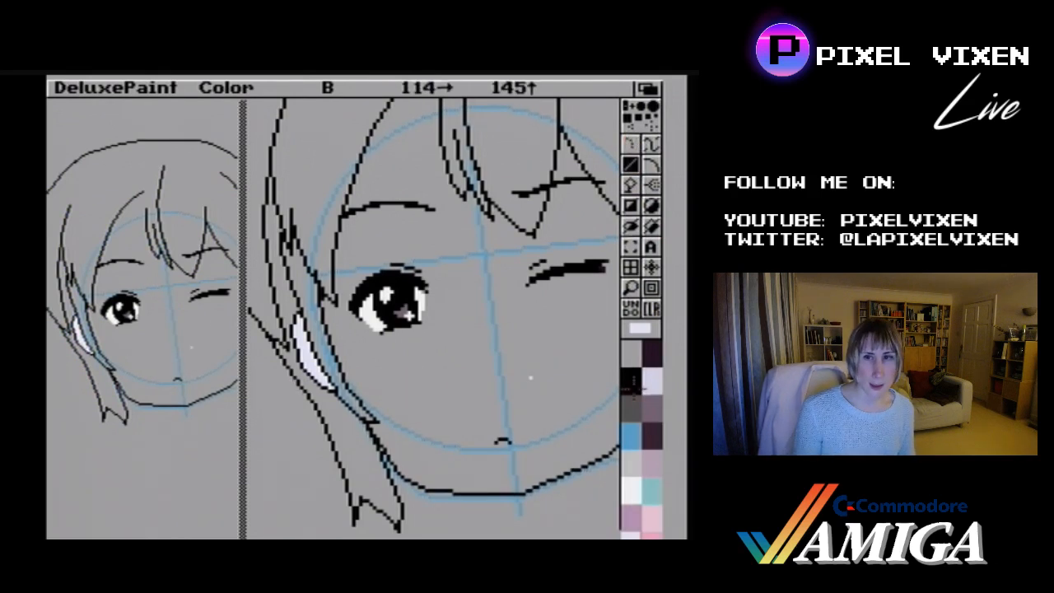
- Set the drawing colour back to black for the line work around the ear
{"action": "left_click", "coordinate": [627, 383]}
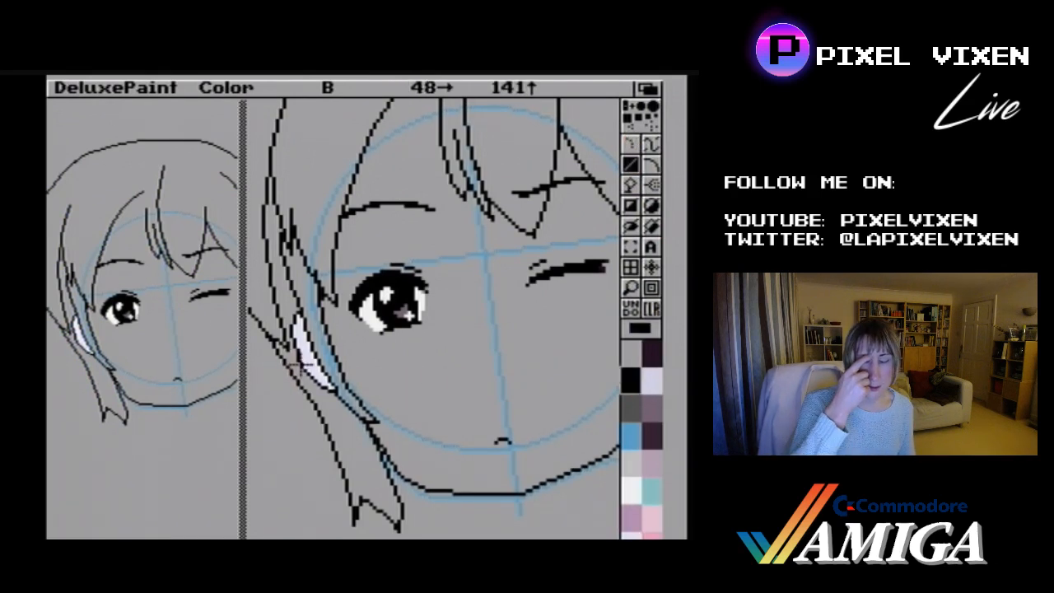
{"action": "mouse_move", "coordinate": [297, 368]}
{"action": "left_mouse_down"}
{"action": "mouse_move", "coordinate": [315, 374]}
{"action": "mouse_move", "coordinate": [306, 377]}
{"action": "left_mouse_up"}
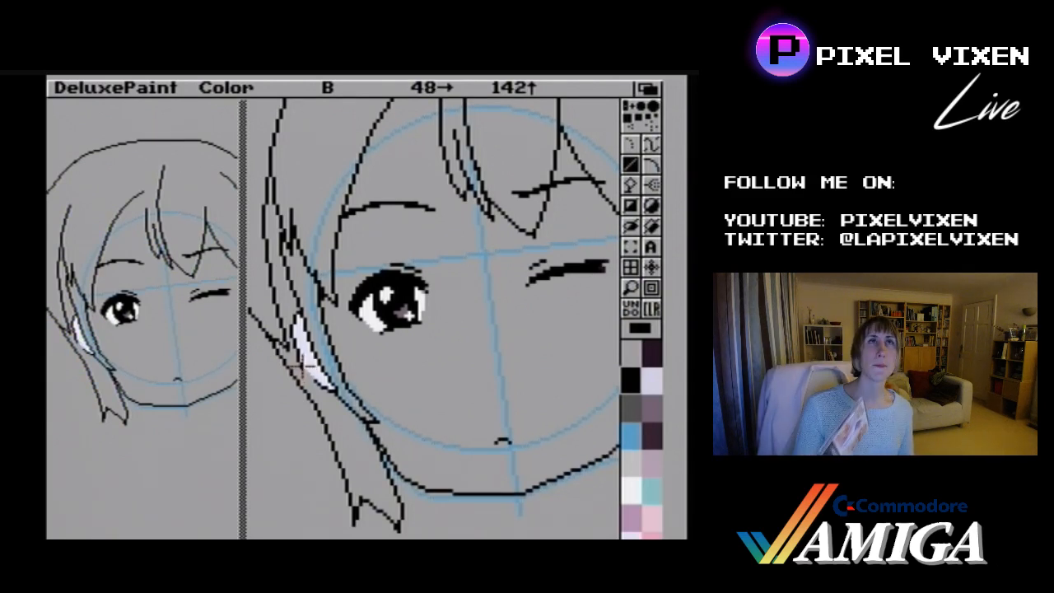
{"action": "left_click_drag", "start_coordinate": [305, 375], "coordinate": [313, 388]}
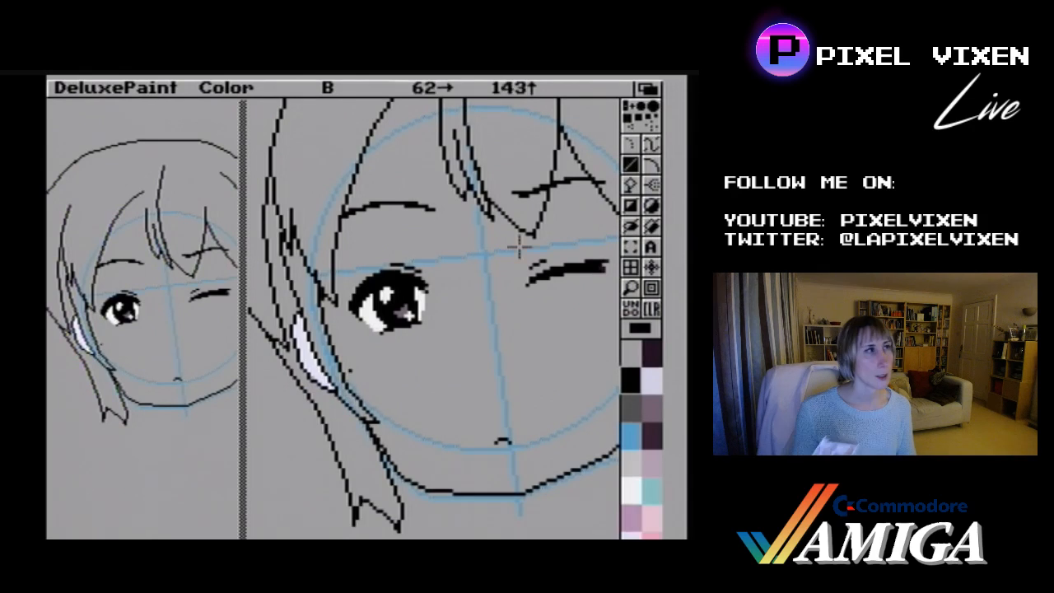
{"action": "left_click", "coordinate": [633, 293]}
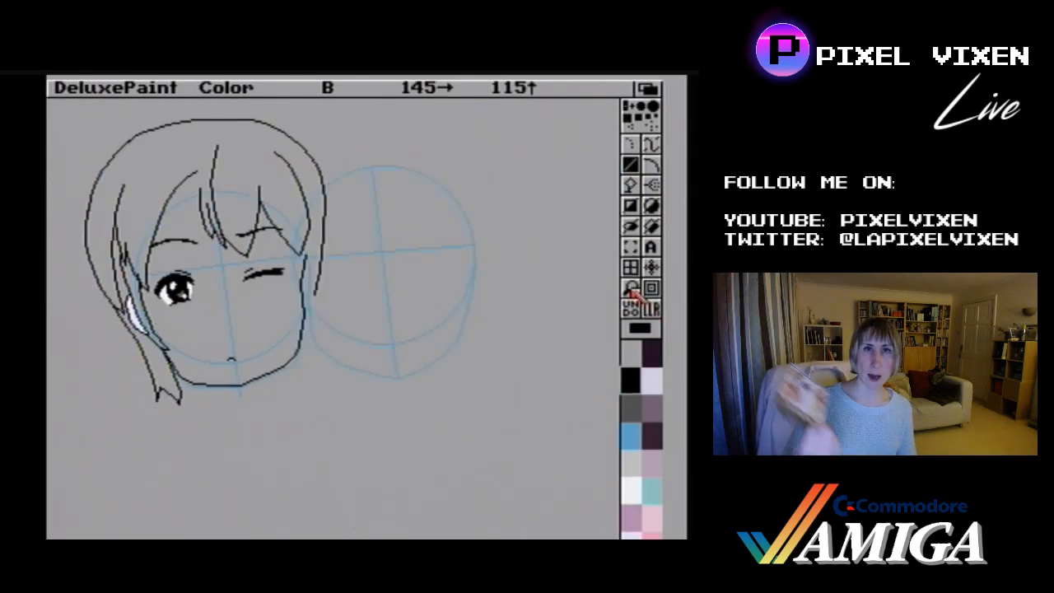
{"action": "left_click", "coordinate": [630, 288]}
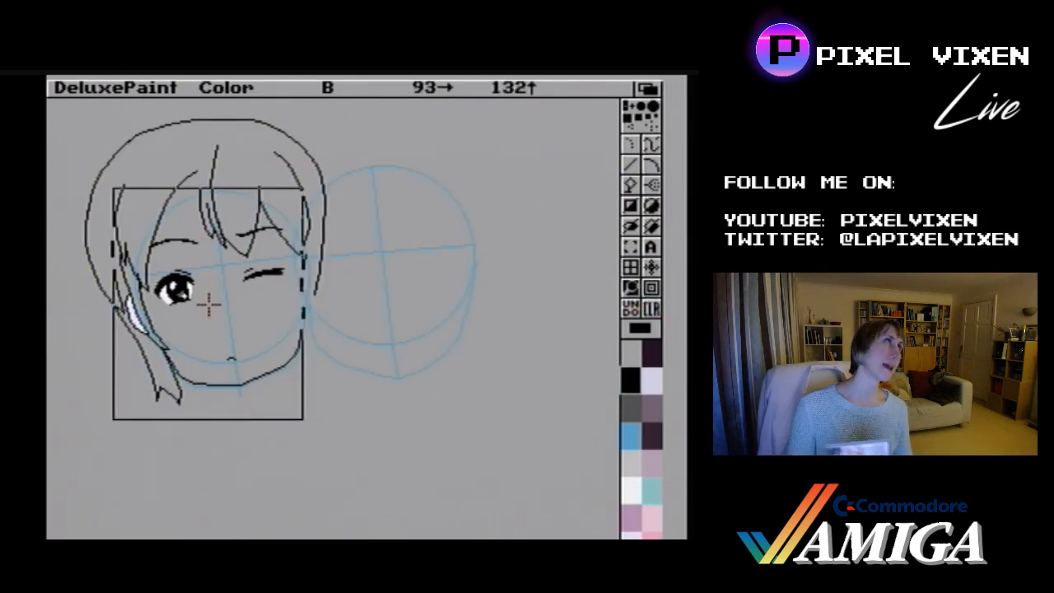
{"action": "left_click", "coordinate": [209, 305]}
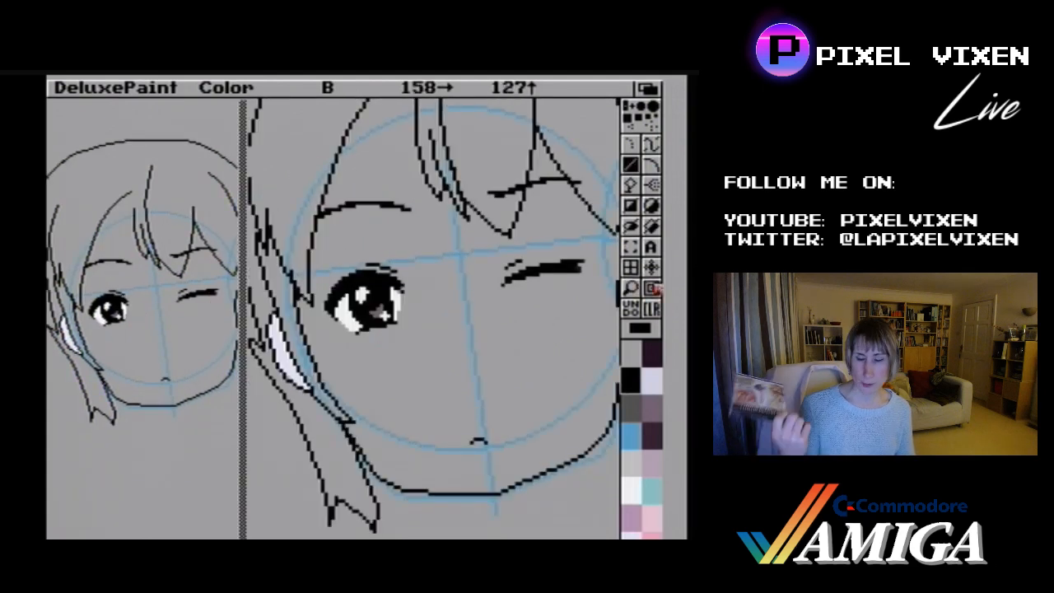
{"action": "left_click", "coordinate": [633, 288]}
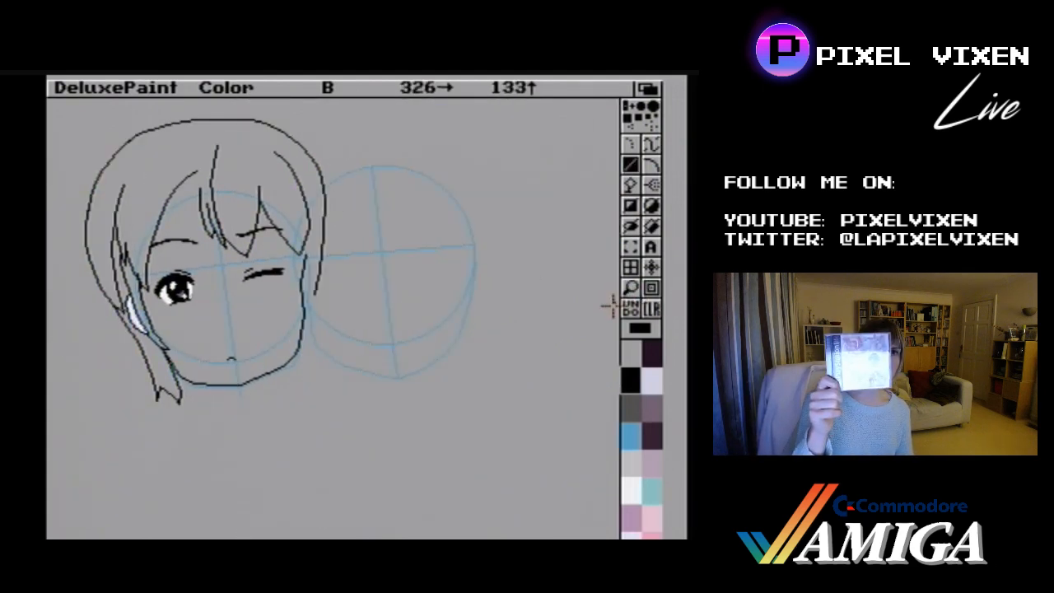